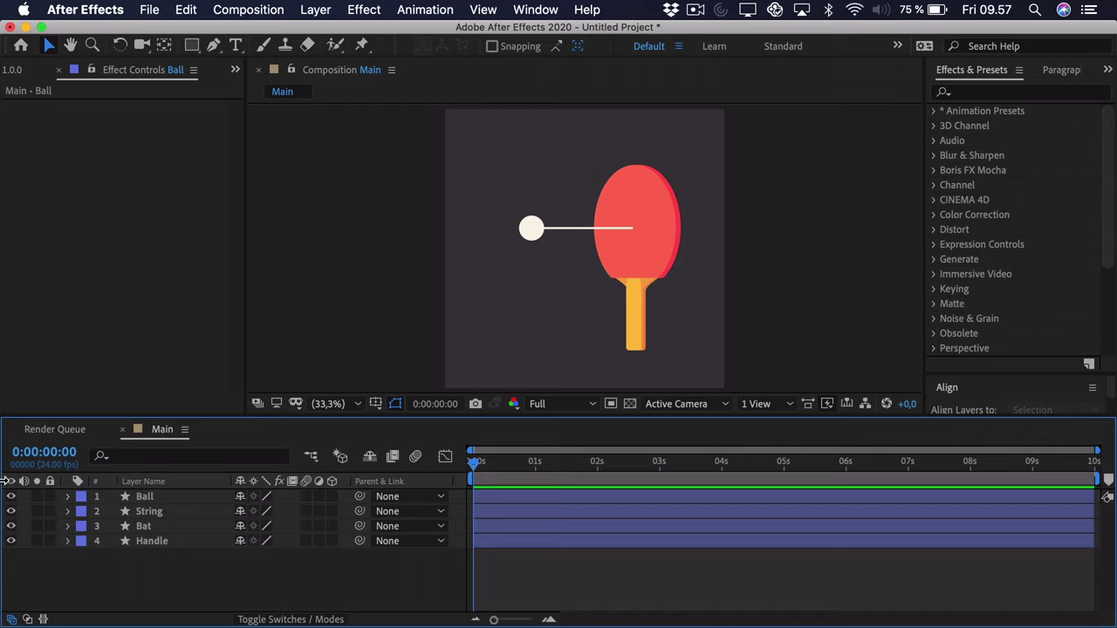
# Hide the layers and show Handle, Bat and String again one by one to inspect the artwork's parts.
pyautogui.moveTo(10, 496); pyautogui.dragTo(10, 528)
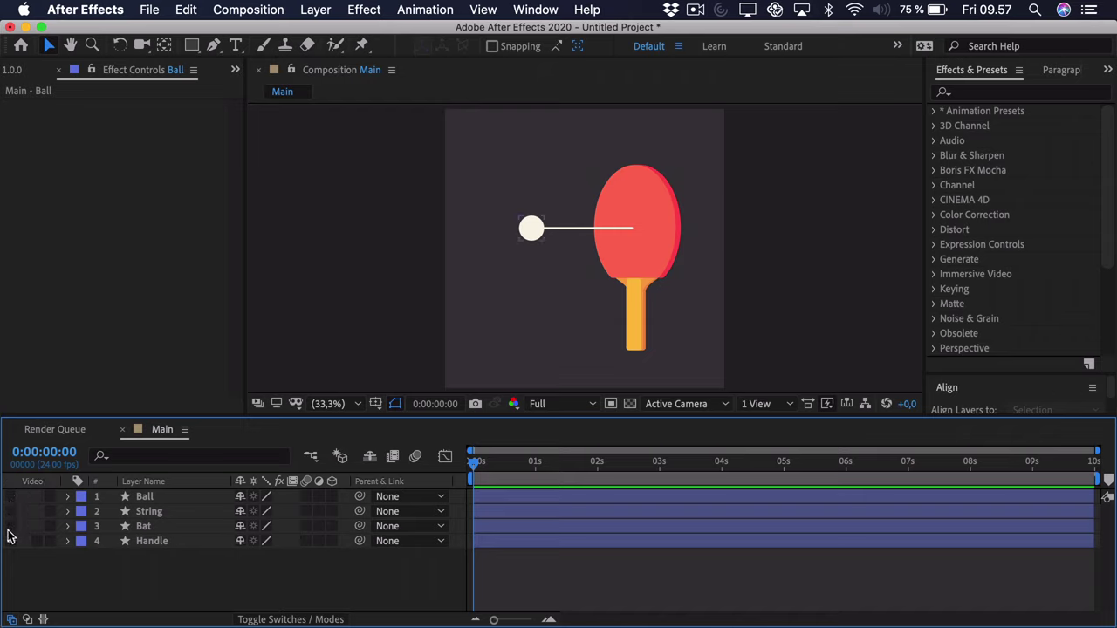
pyautogui.click(180, 540)
pyautogui.click(186, 567)
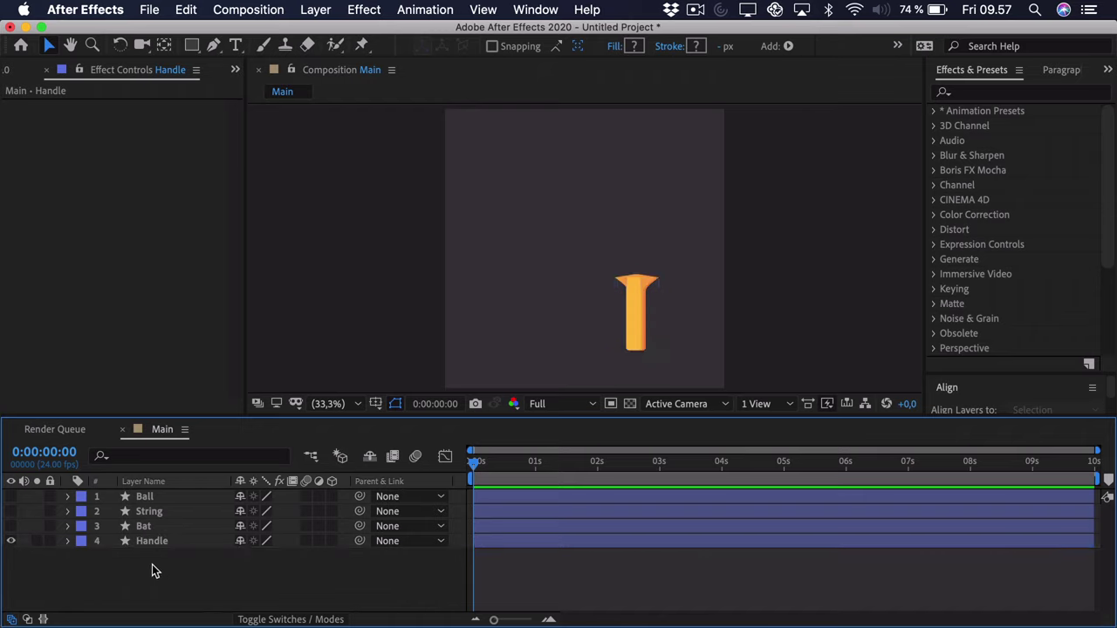
pyautogui.click(11, 526)
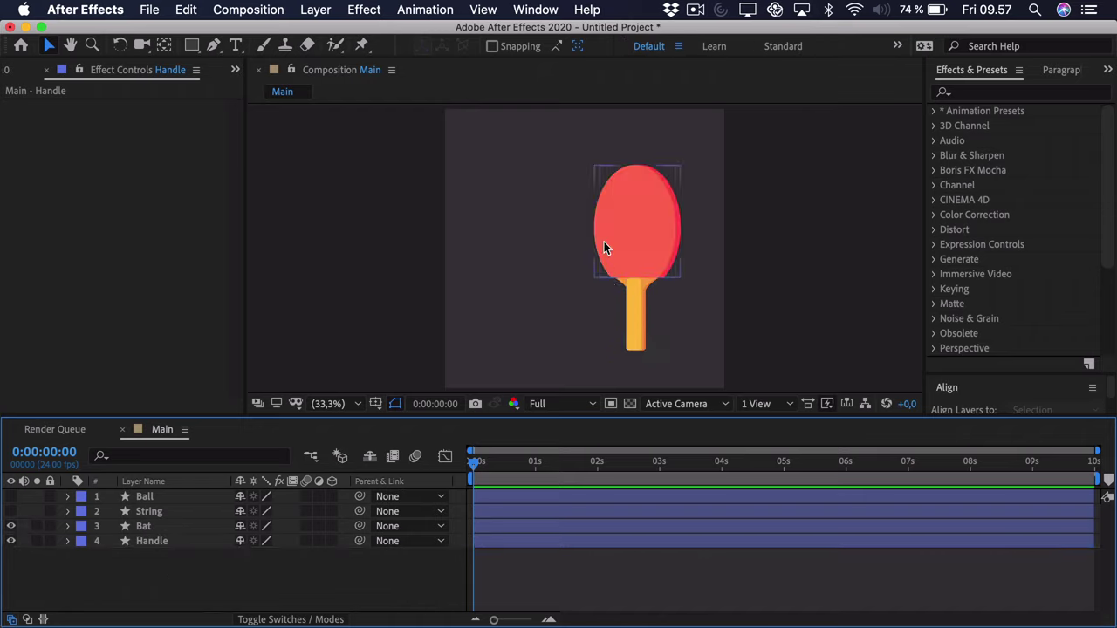
pyautogui.click(12, 512)
pyautogui.press('z')
pyautogui.click(601, 208)
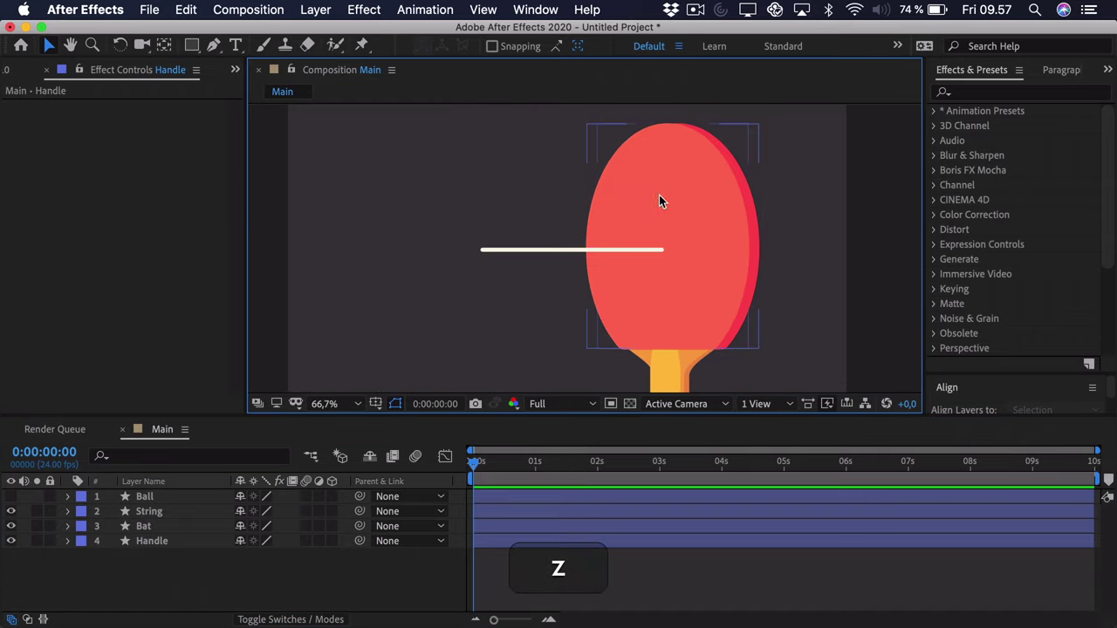
# Expand the String layer's Group 1, examine the points of Path 1, and collapse the layer again.
pyautogui.click(69, 511)
pyautogui.click(84, 527)
pyautogui.click(99, 542)
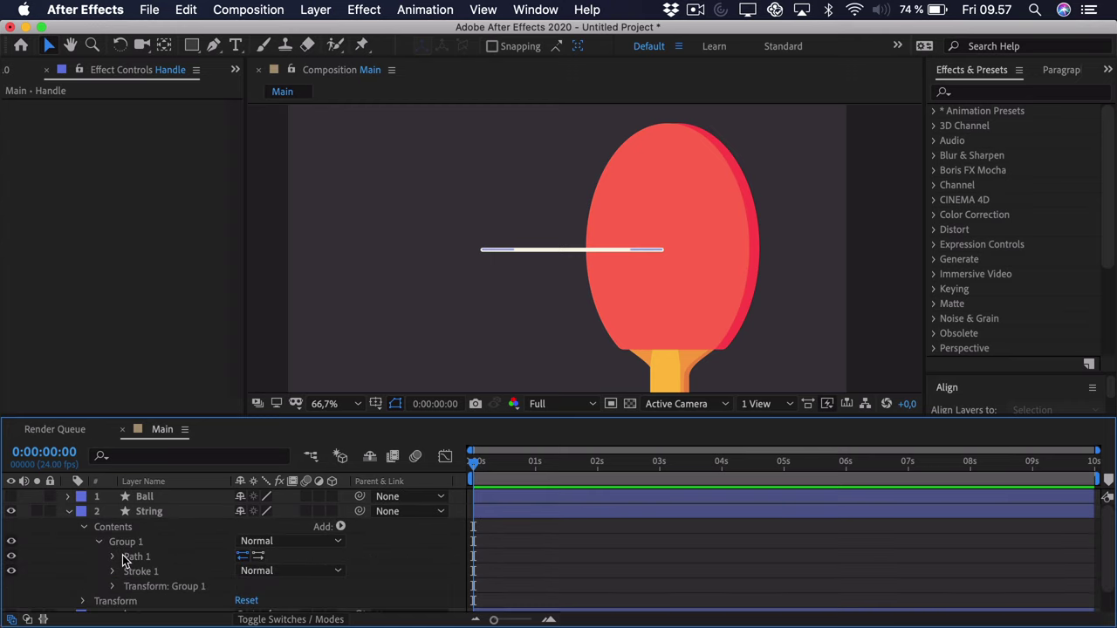
pyautogui.click(131, 556)
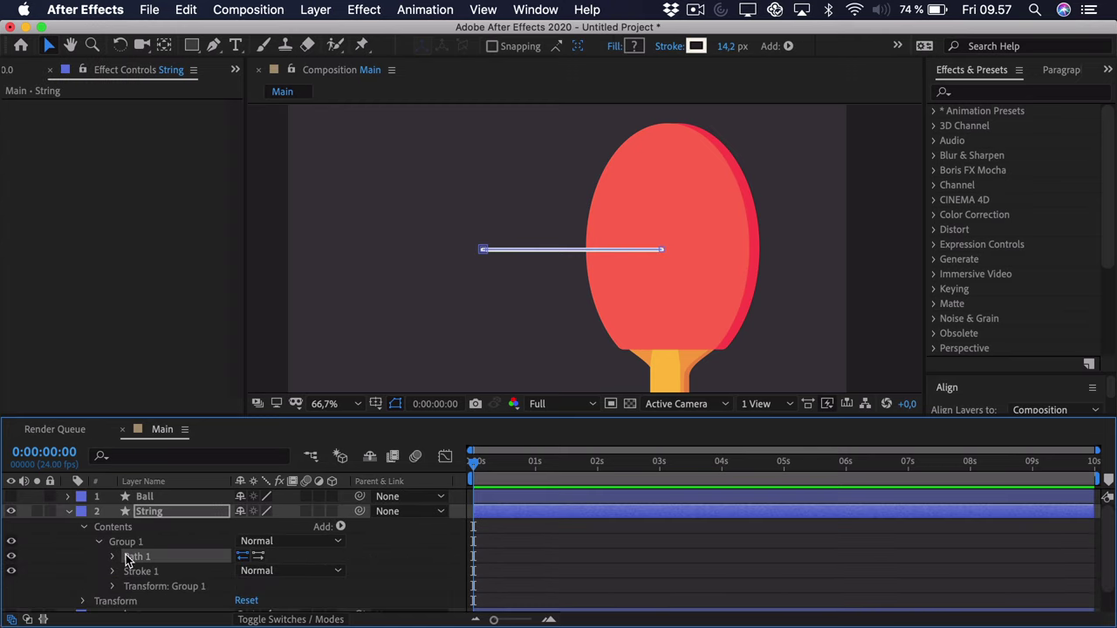
pyautogui.click(480, 250)
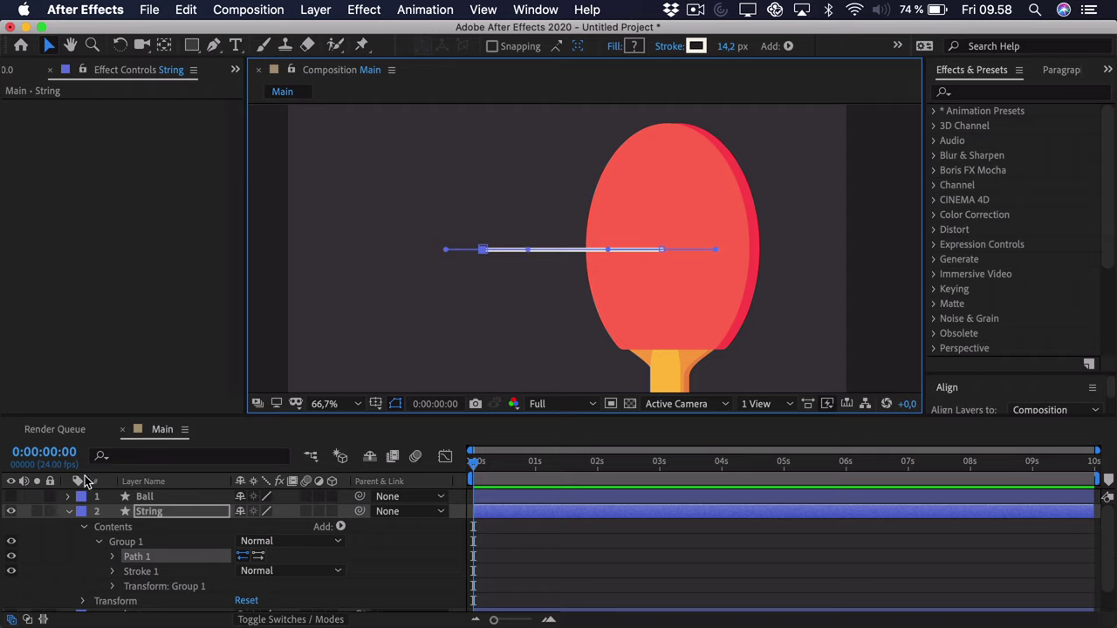
pyautogui.click(71, 514)
pyautogui.click(70, 513)
pyautogui.press('F2')
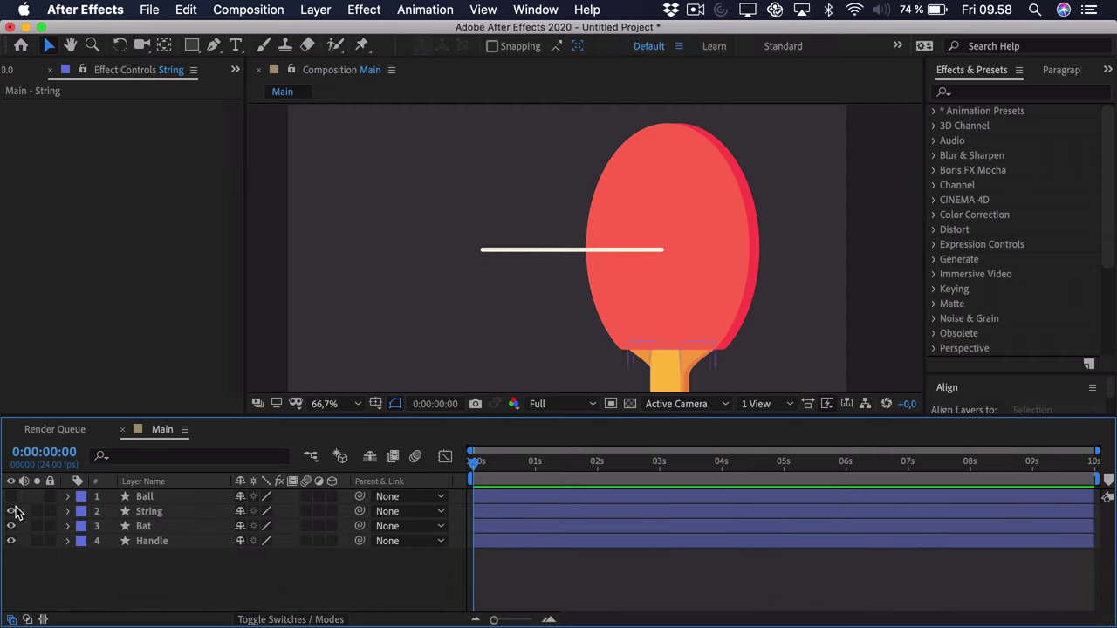
# Show the Ball layer again and view the complete paddle, string and ball artwork.
pyautogui.click(11, 496)
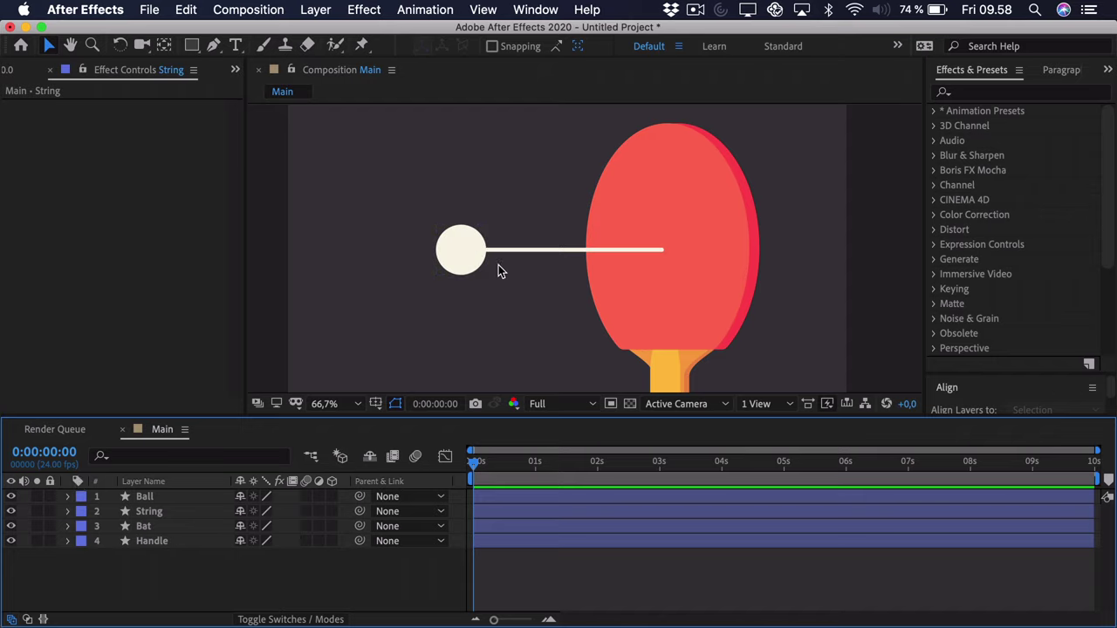
pyautogui.click(382, 117)
pyautogui.press(',')
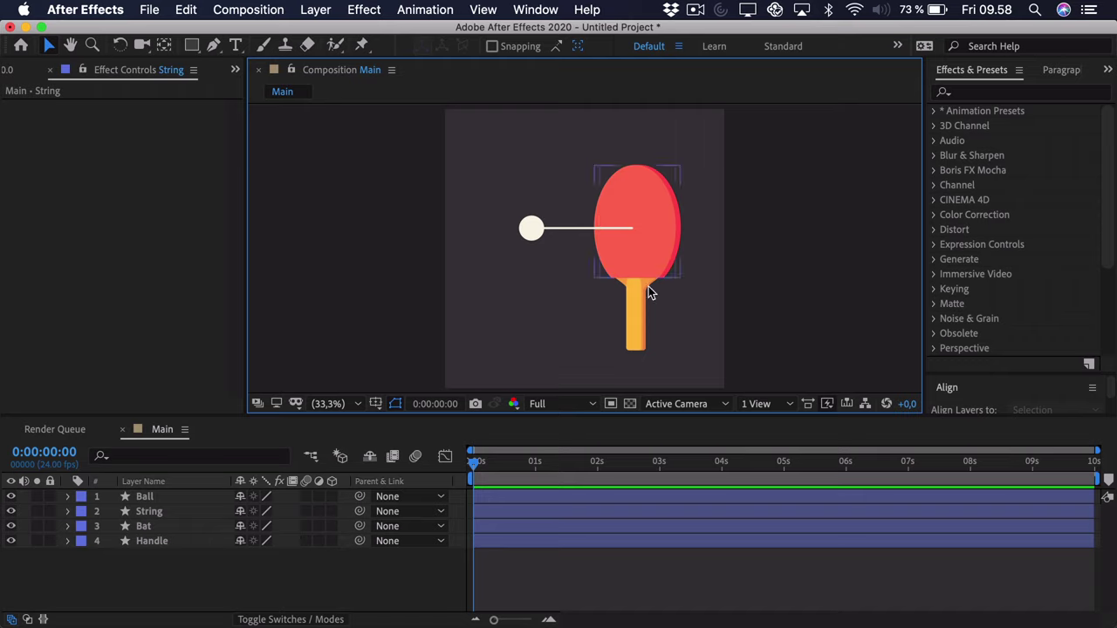
# Move the Handle layer's anchor point to the bottom centre of the handle with the Pan Behind tool.
pyautogui.click(628, 315)
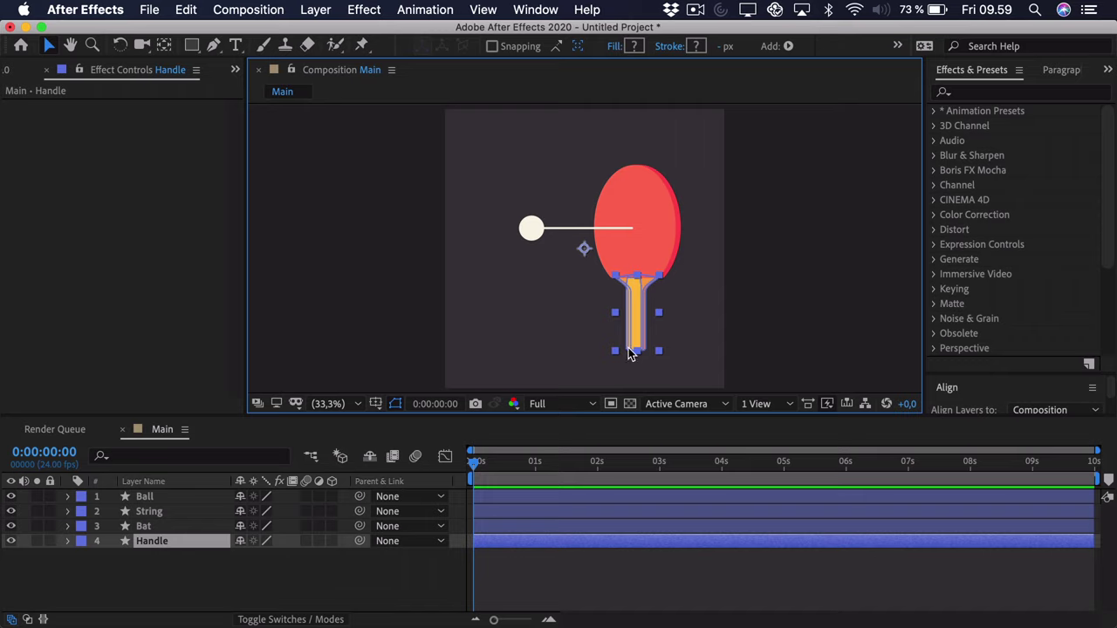
pyautogui.click(164, 46)
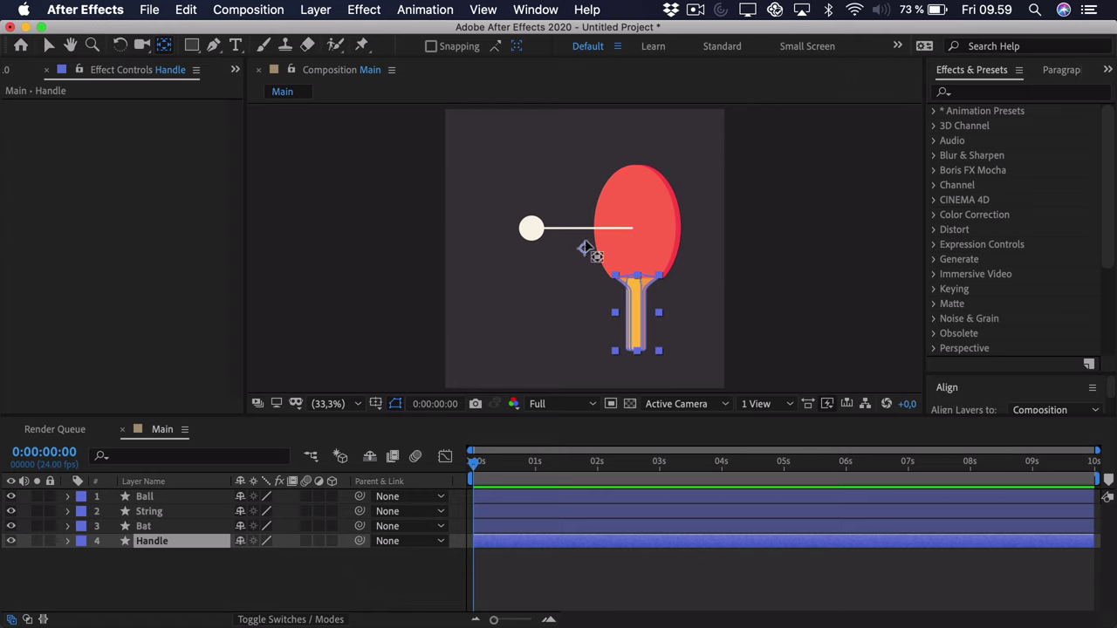
pyautogui.moveTo(584, 249); pyautogui.dragTo(636, 354)
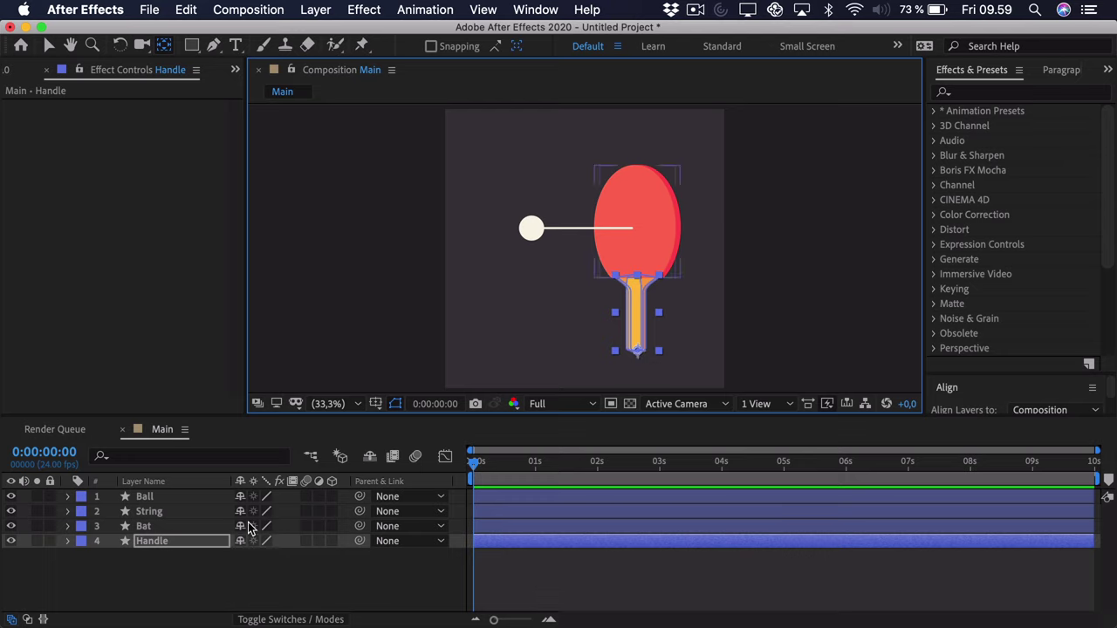
# Parent the Bat layer to the Handle layer.
pyautogui.click(164, 528)
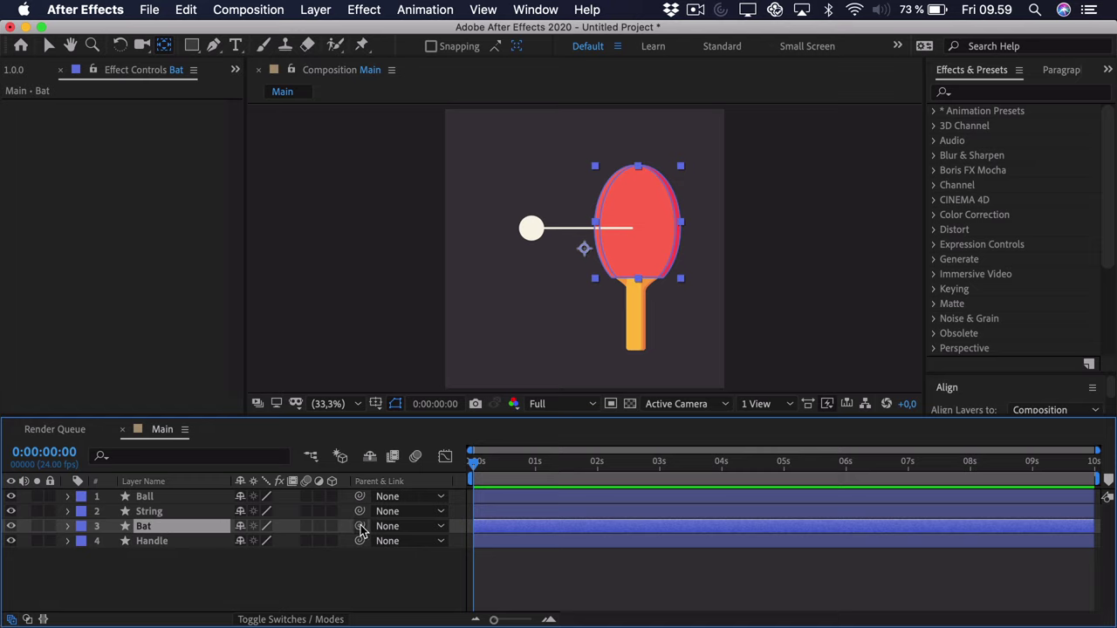
pyautogui.moveTo(360, 527); pyautogui.dragTo(155, 542)
# Test the Bat's parenting by moving the Handle sideways in the composition, and undo the move.
pyautogui.press('v')
pyautogui.click(616, 340)
pyautogui.moveTo(616, 341); pyautogui.dragTo(559, 340)
pyautogui.press('super+z')
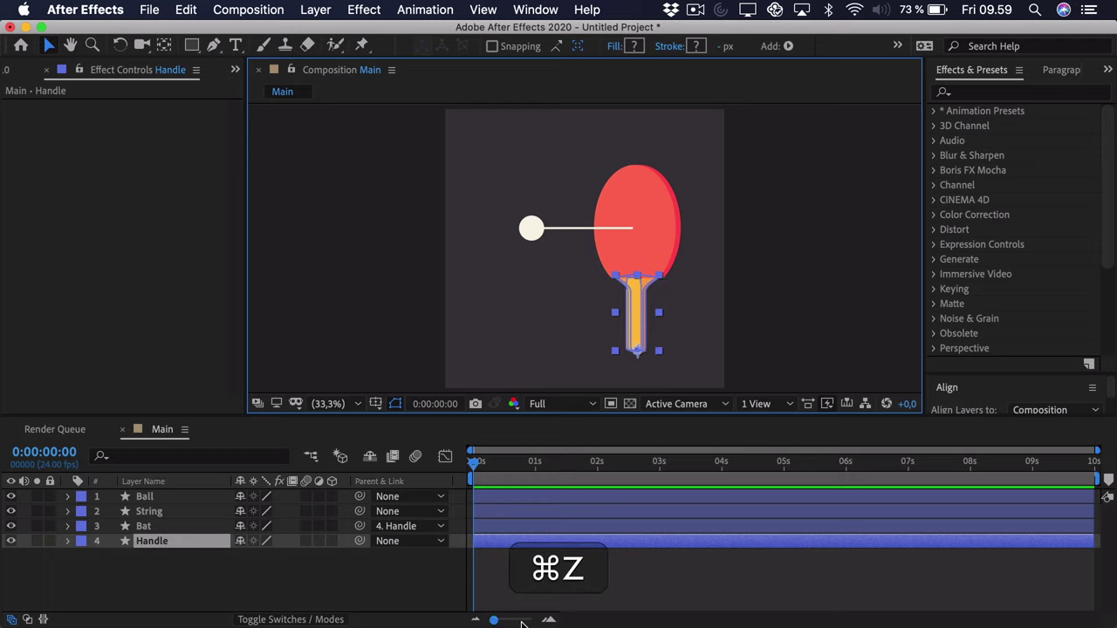
pyautogui.click(524, 576)
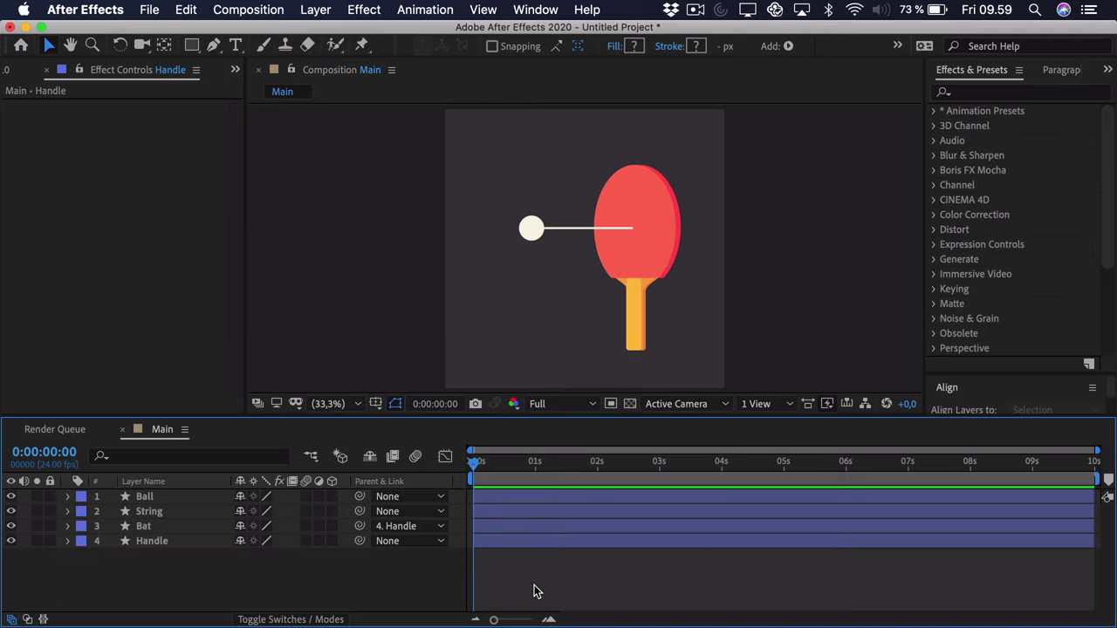
# Expand the String layer's contents down to Path 1 and select its Path property.
pyautogui.click(580, 228)
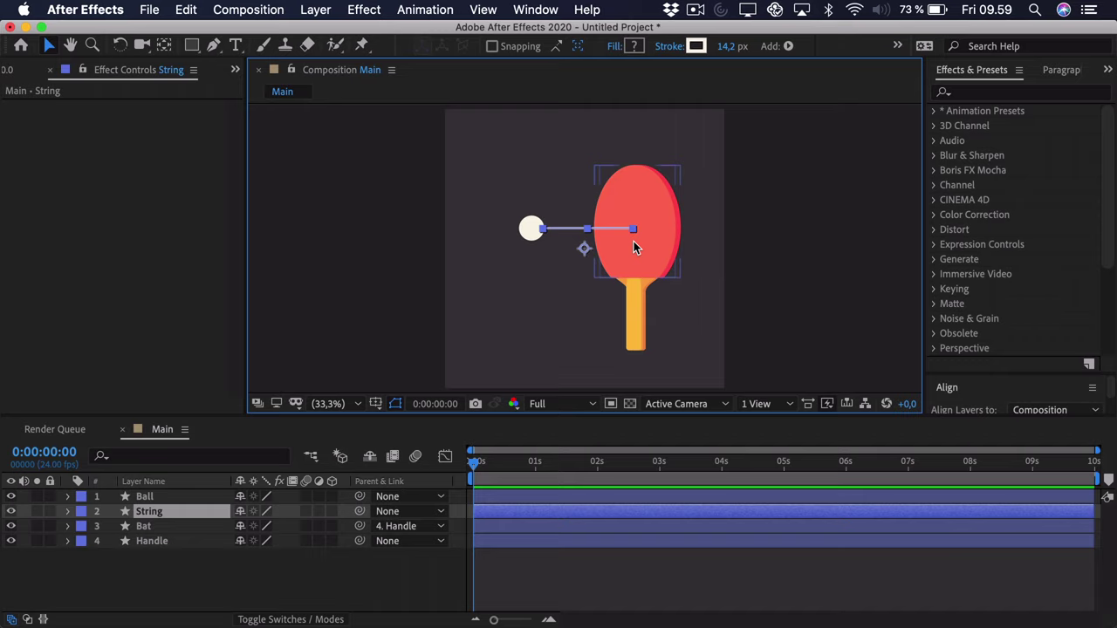
pyautogui.click(182, 556)
pyautogui.click(157, 515)
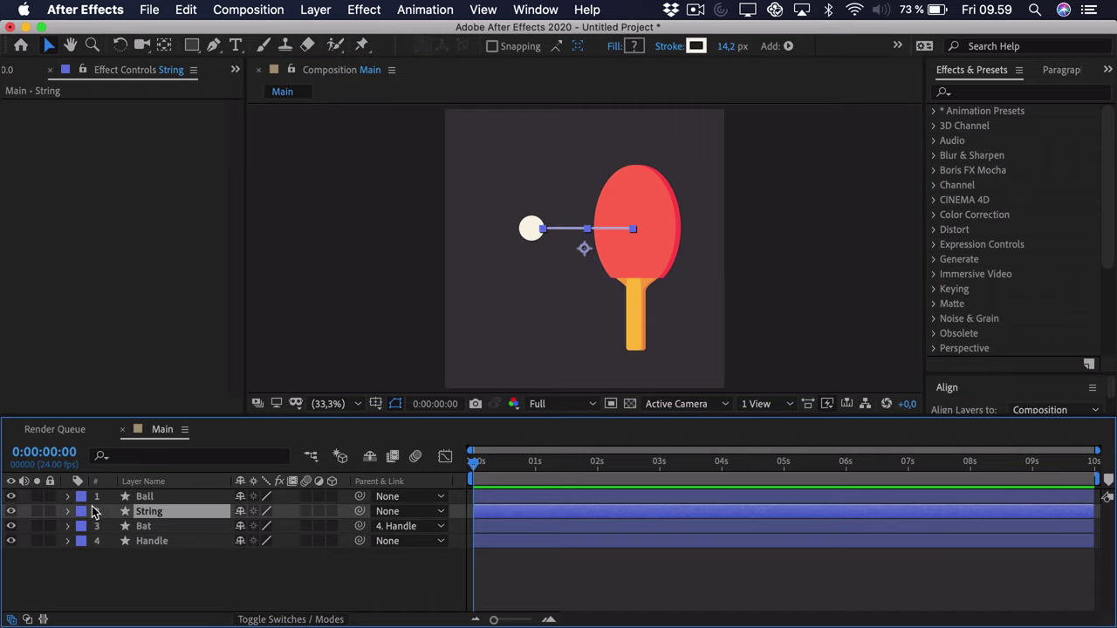
pyautogui.click(69, 511)
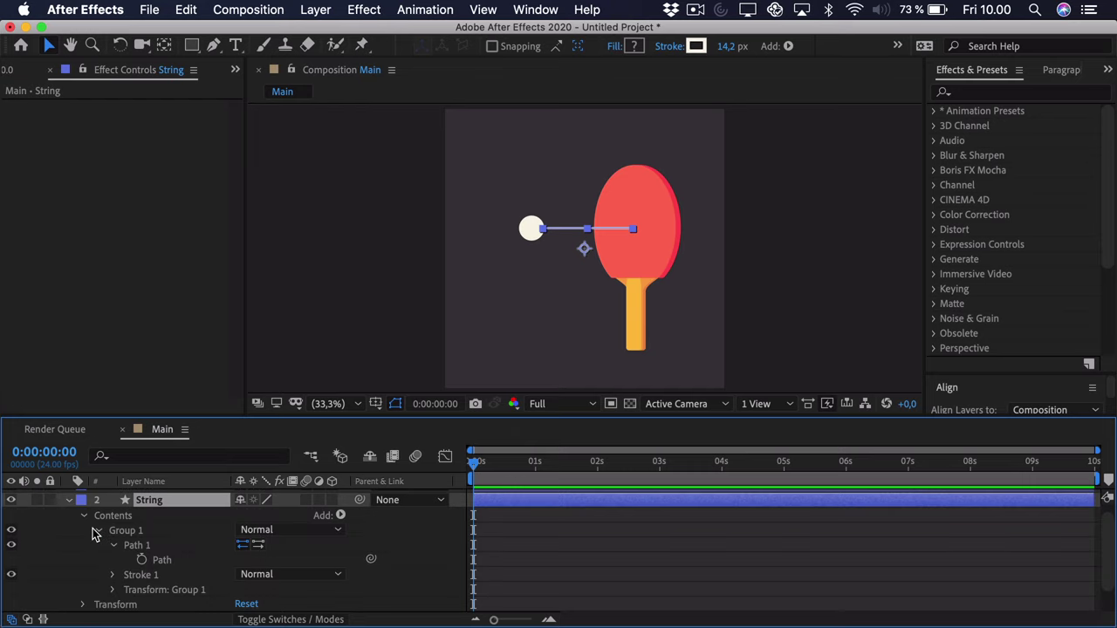
pyautogui.click(161, 563)
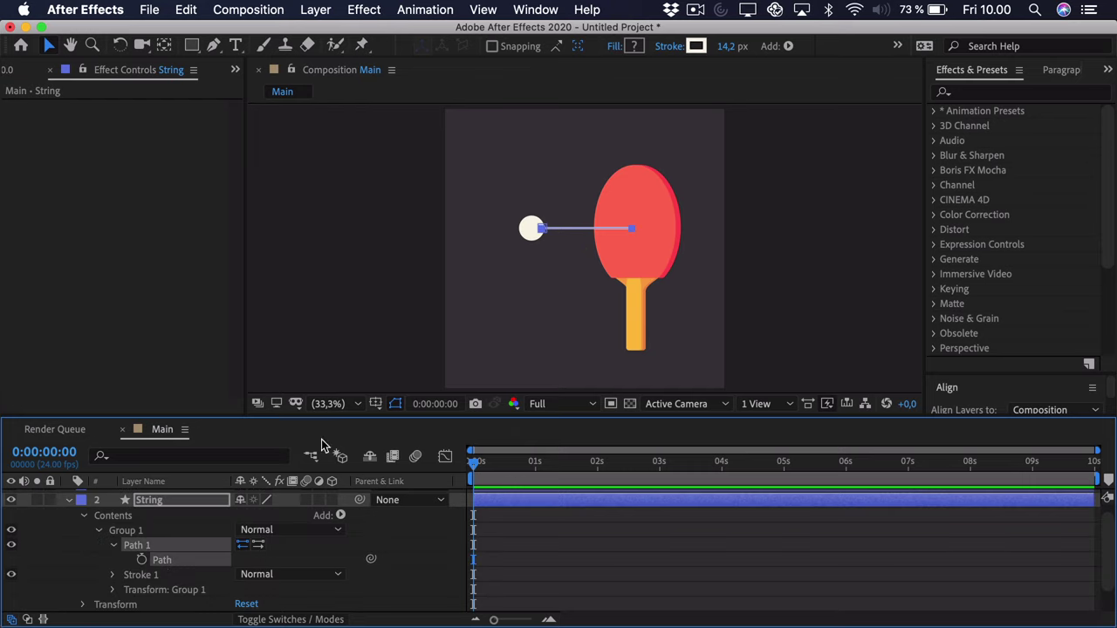
# Create control nulls for the String path's points with Points Follow Nulls in the Create Nulls From Paths script, and close the script window.
pyautogui.click(535, 10)
pyautogui.scroll(-5, 580, 397)
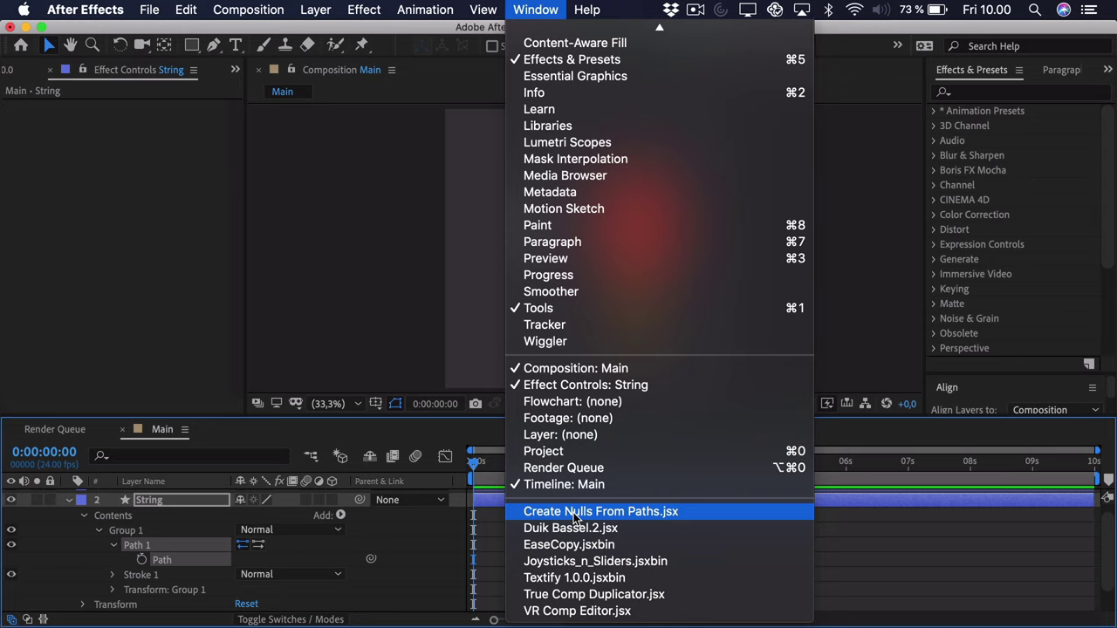
pyautogui.click(574, 513)
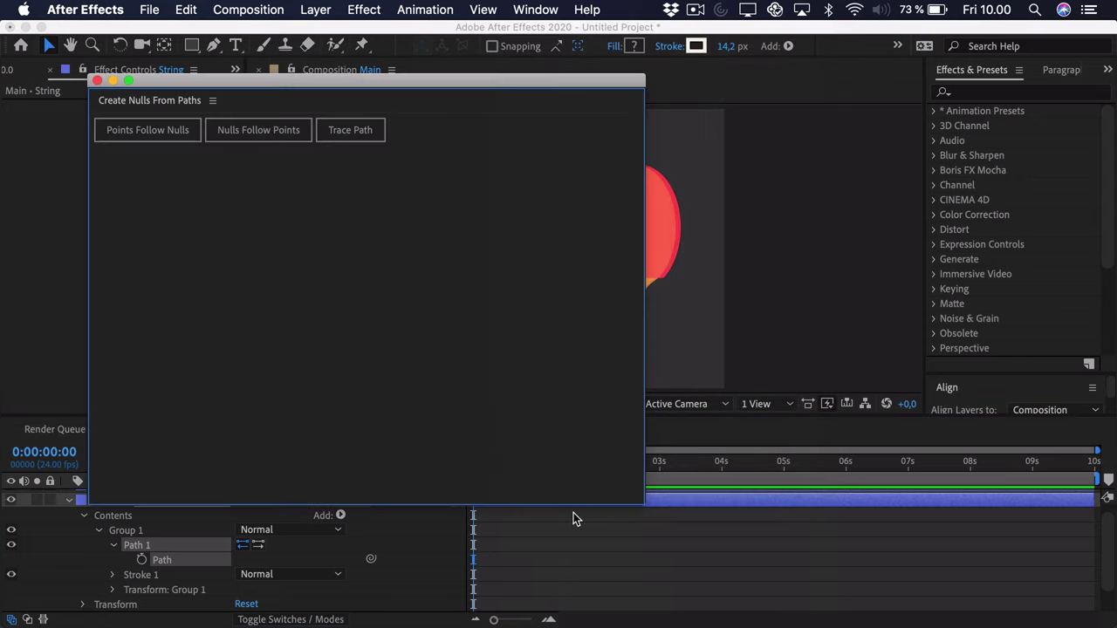
pyautogui.moveTo(635, 494); pyautogui.dragTo(415, 203)
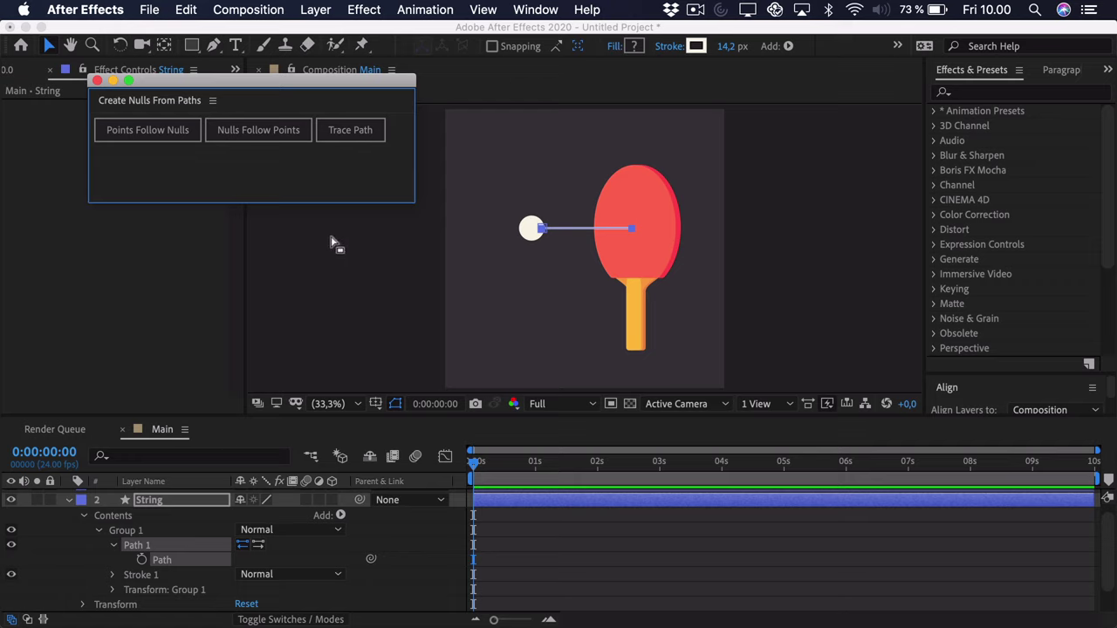
pyautogui.click(141, 132)
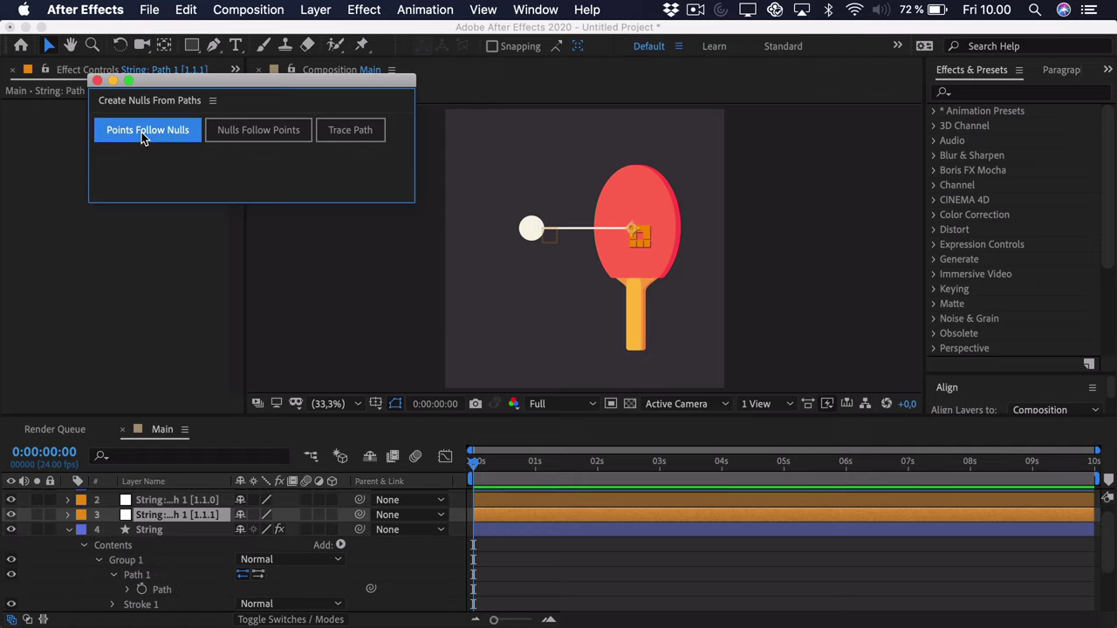
pyautogui.press('.')
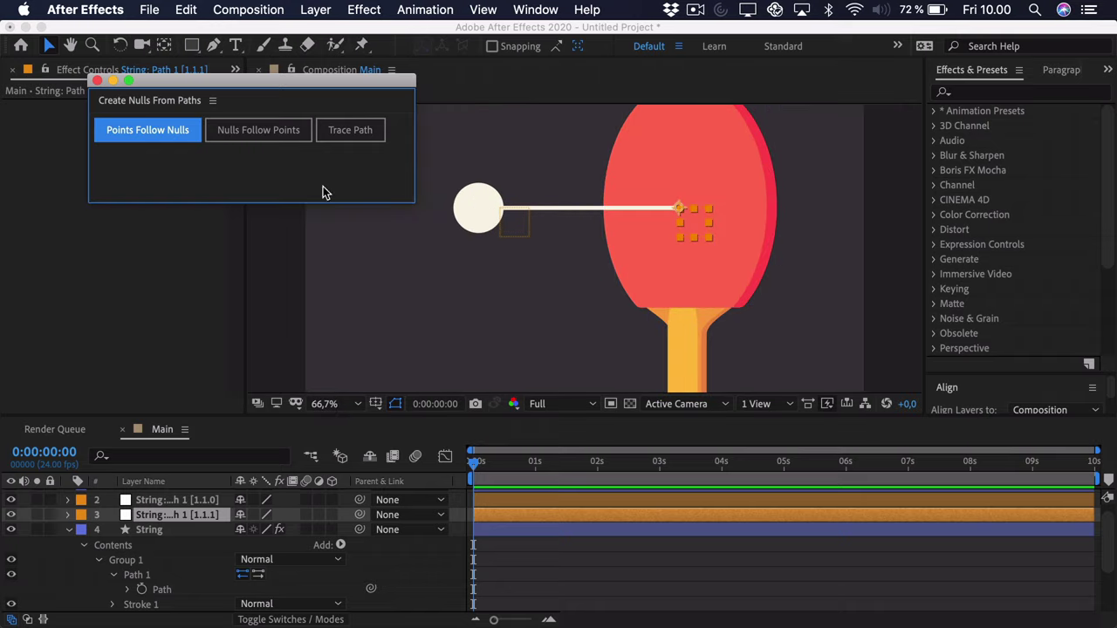
pyautogui.click(97, 80)
# Set the label colour of both String path nulls to Blue.
pyautogui.press('space')
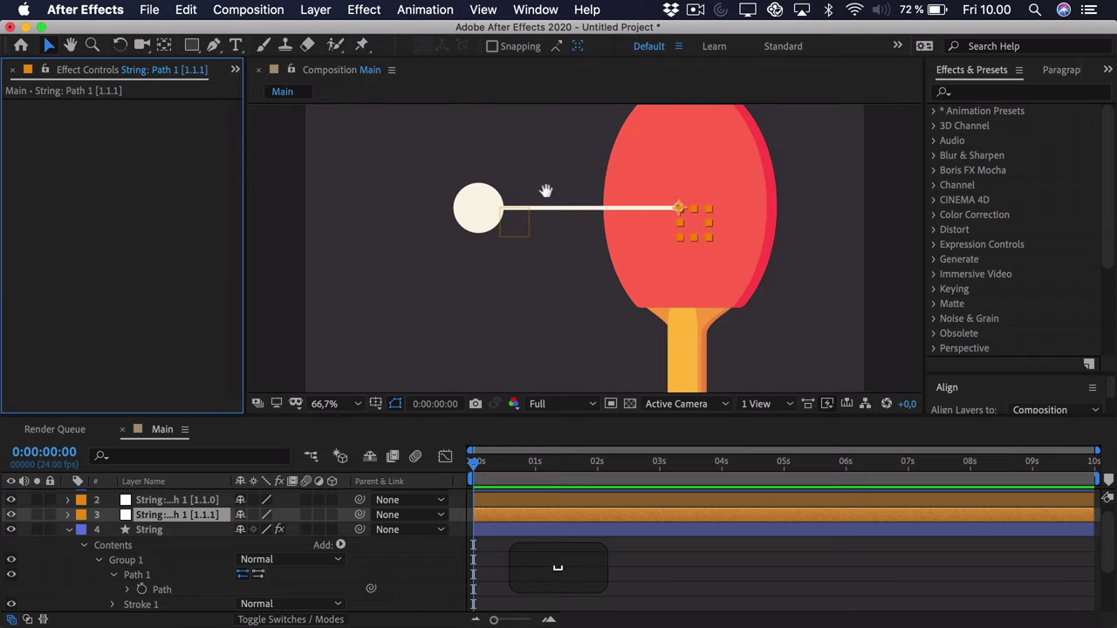
pyautogui.moveTo(542, 190); pyautogui.dragTo(543, 192)
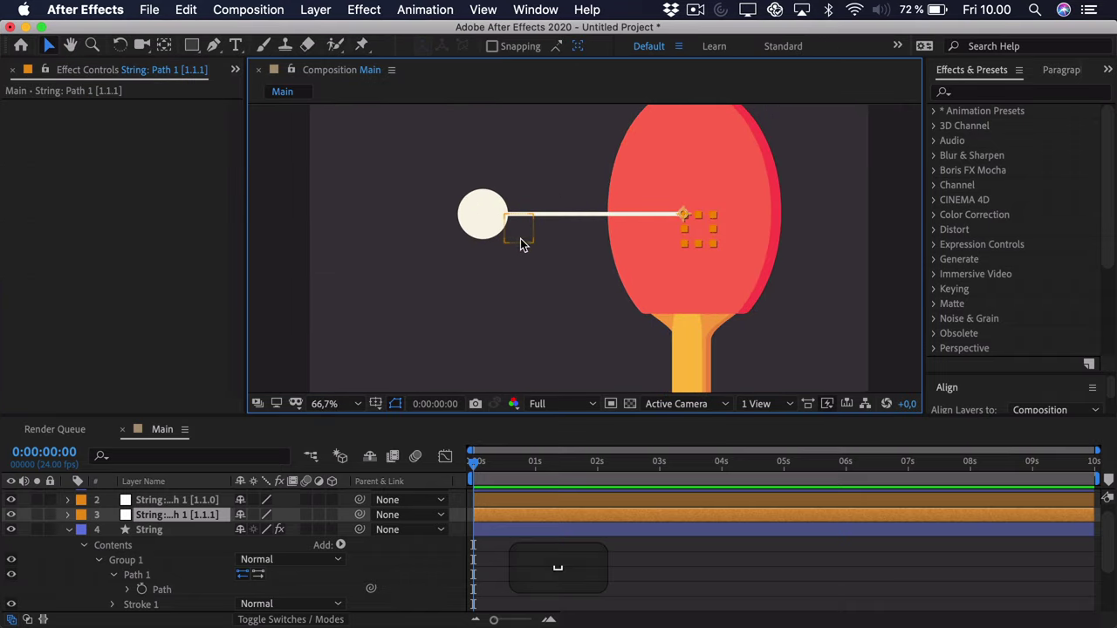
pyautogui.keyDown('shift'); pyautogui.click(156, 499); pyautogui.keyUp('shift')
pyautogui.click(80, 500)
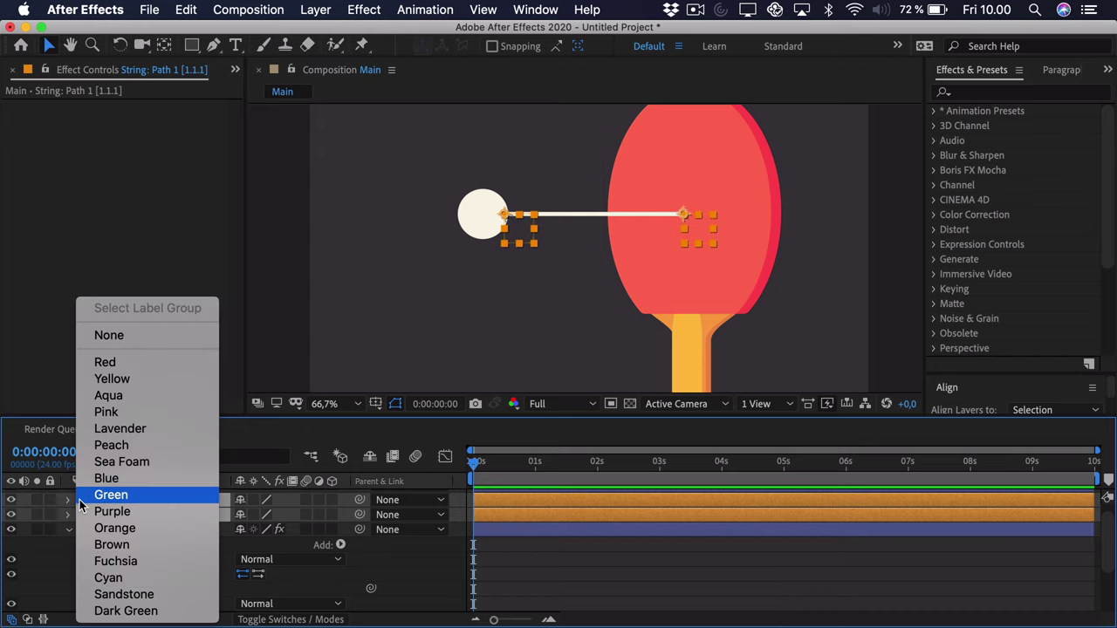
pyautogui.click(124, 482)
pyautogui.click(559, 563)
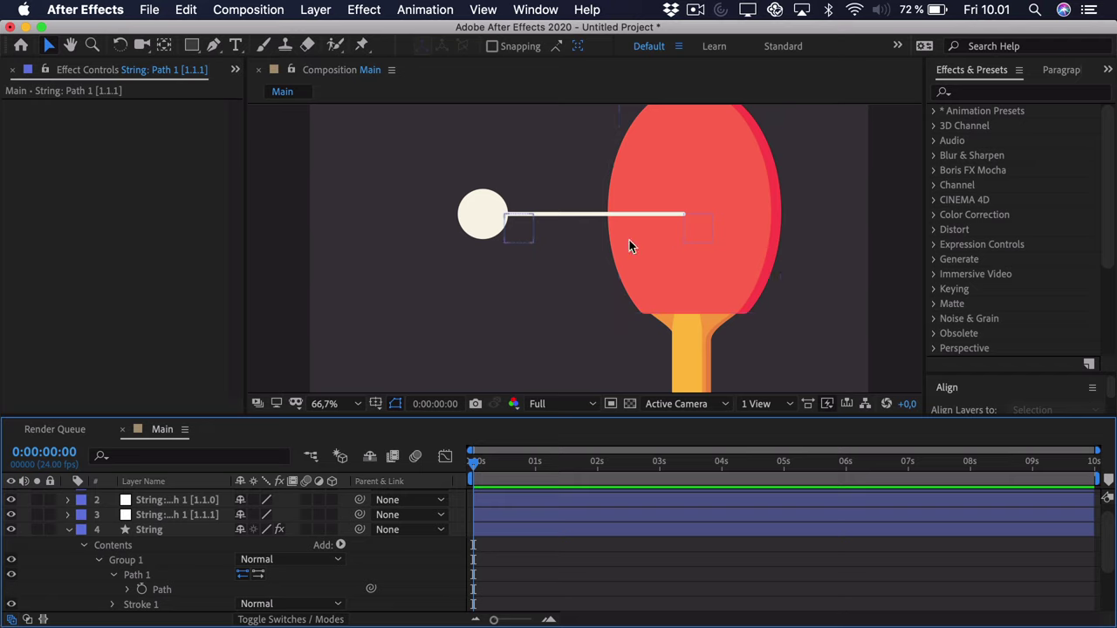
# Test the null at the string's bat end by moving it, and undo the move.
pyautogui.moveTo(704, 223); pyautogui.dragTo(661, 193)
pyautogui.press('super+z')
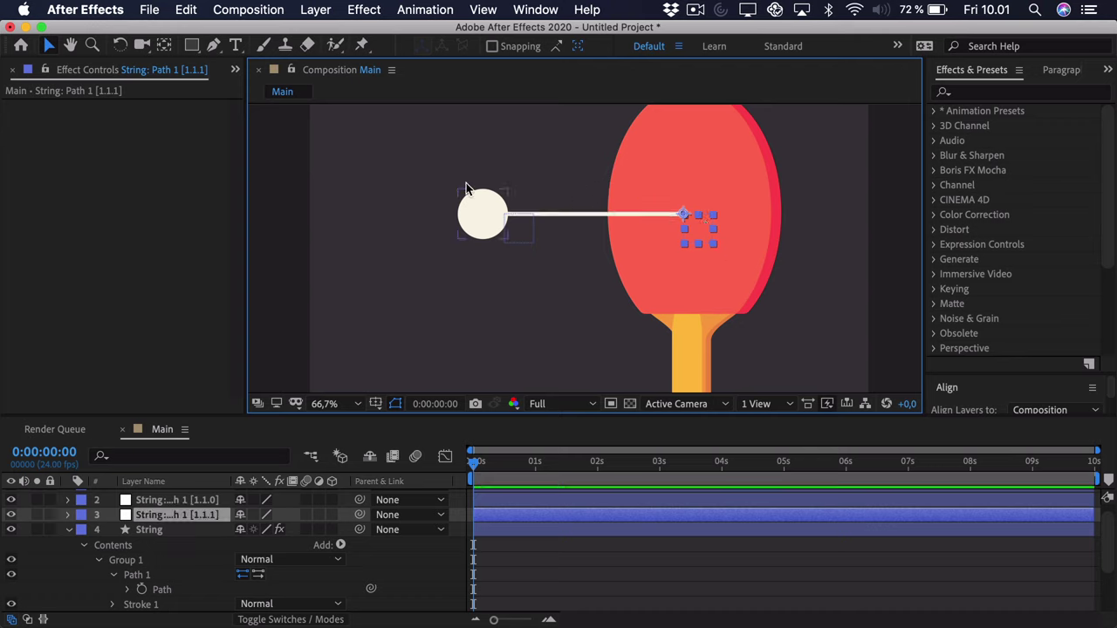
# Collapse the String layer and parent the String path null [1.1.1] to the Handle layer.
pyautogui.click(68, 535)
pyautogui.click(67, 531)
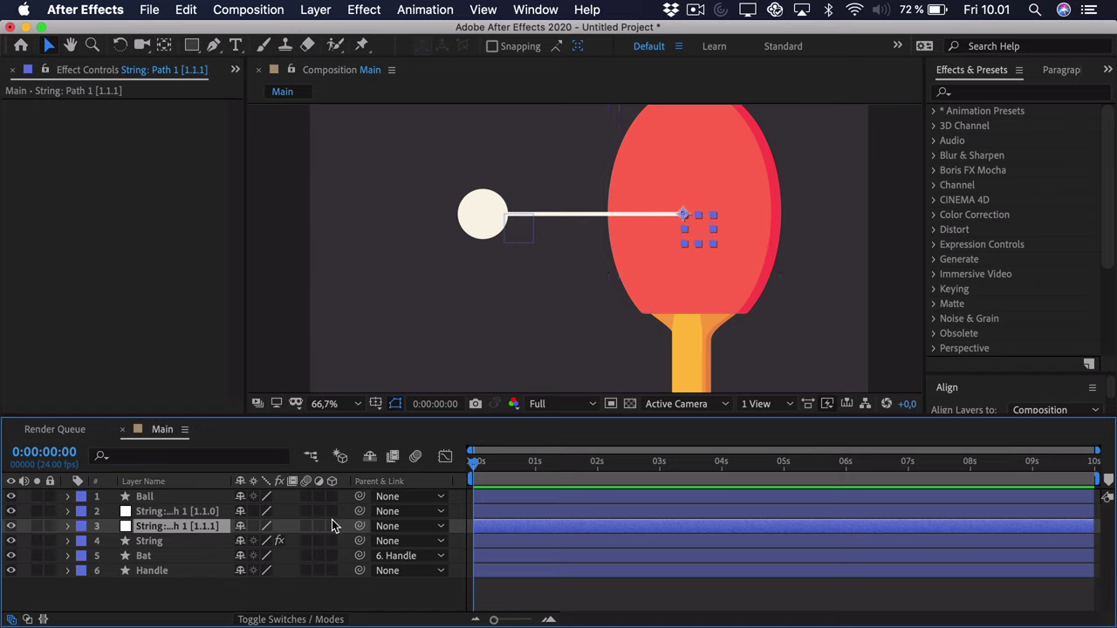
pyautogui.moveTo(359, 526); pyautogui.dragTo(177, 572)
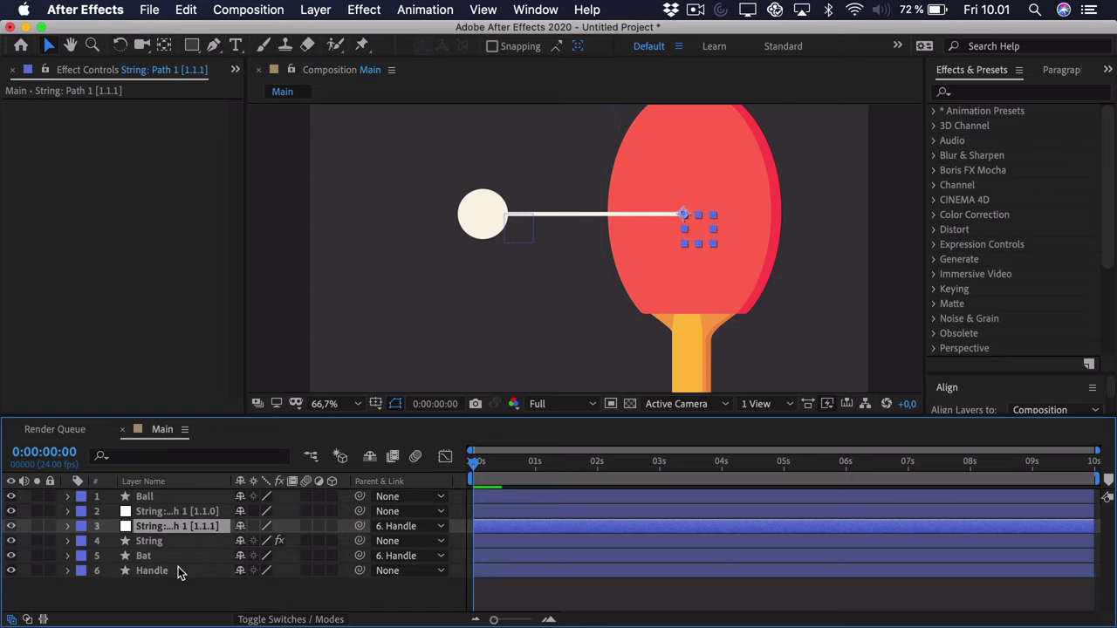
# Parent the Ball layer to the String path null [1.1.0].
pyautogui.click(491, 232)
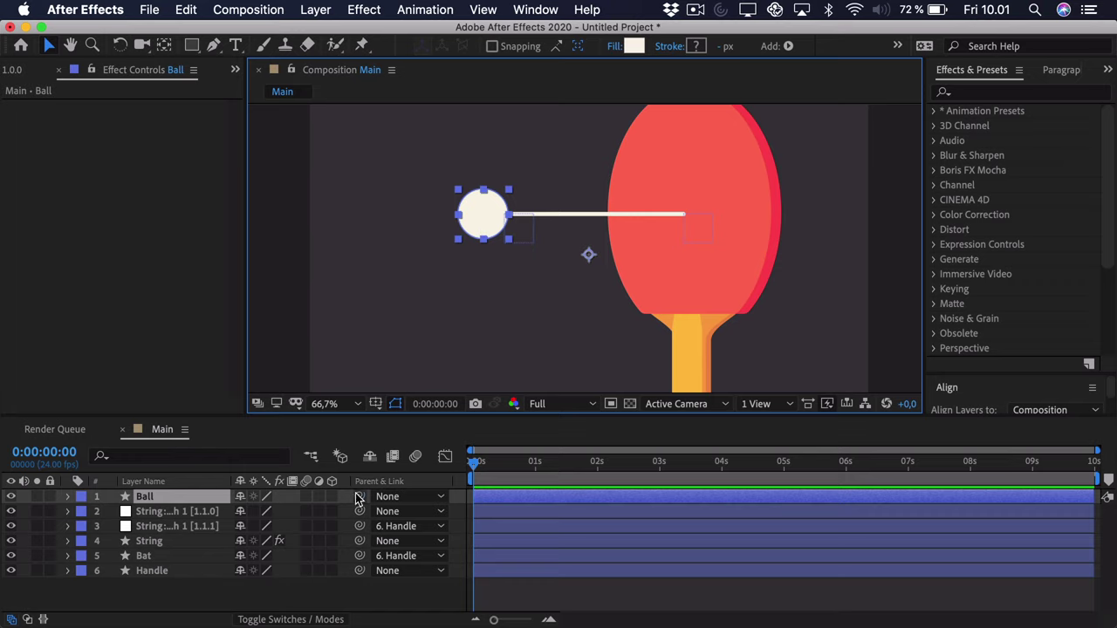
pyautogui.moveTo(359, 496); pyautogui.dragTo(210, 513)
# Test the Ball's parenting by moving the String path null [1.1.0], and undo the move.
pyautogui.click(192, 512)
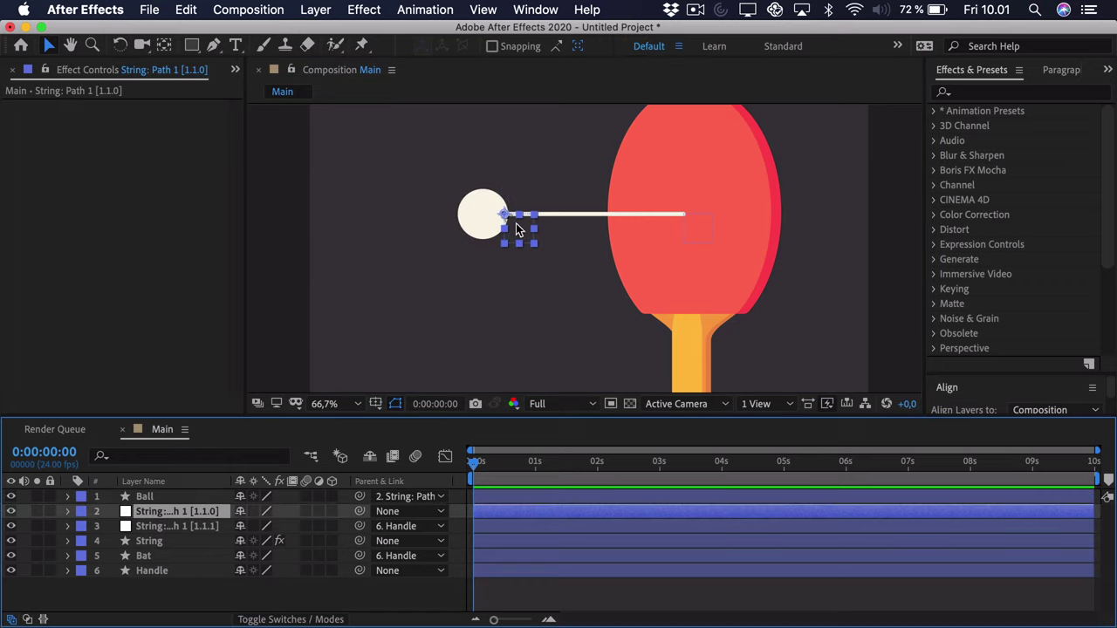
pyautogui.moveTo(531, 235); pyautogui.dragTo(477, 213)
pyautogui.press('cmd+z')
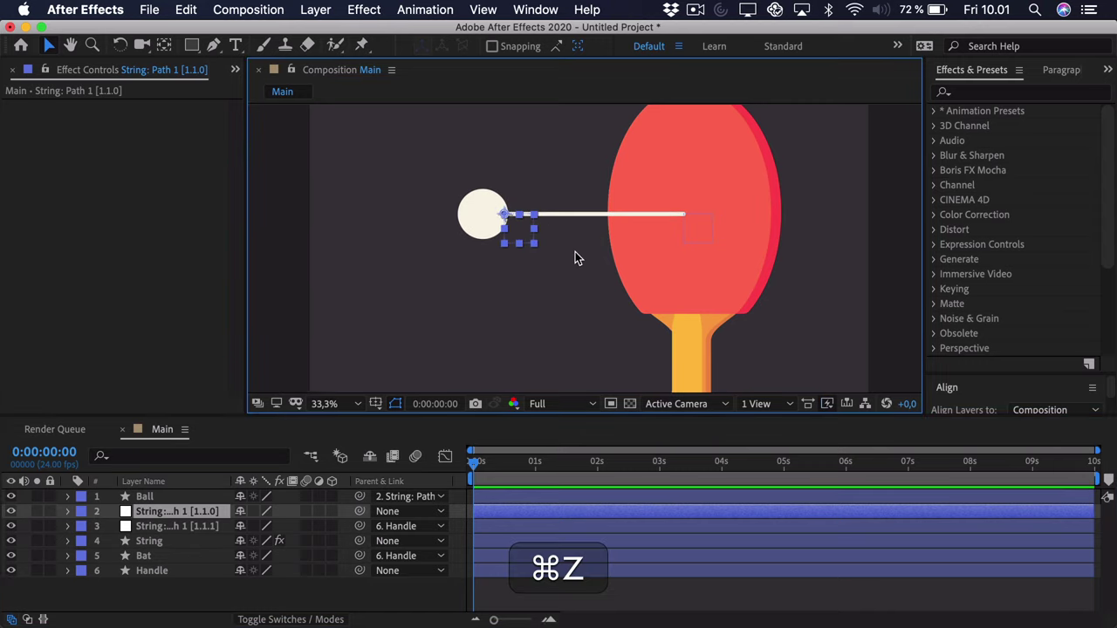
# Test the Handle's parenting by moving the Handle layer in the composition, and undo the move.
pyautogui.press('cmd+z')
pyautogui.moveTo(634, 307); pyautogui.dragTo(632, 269)
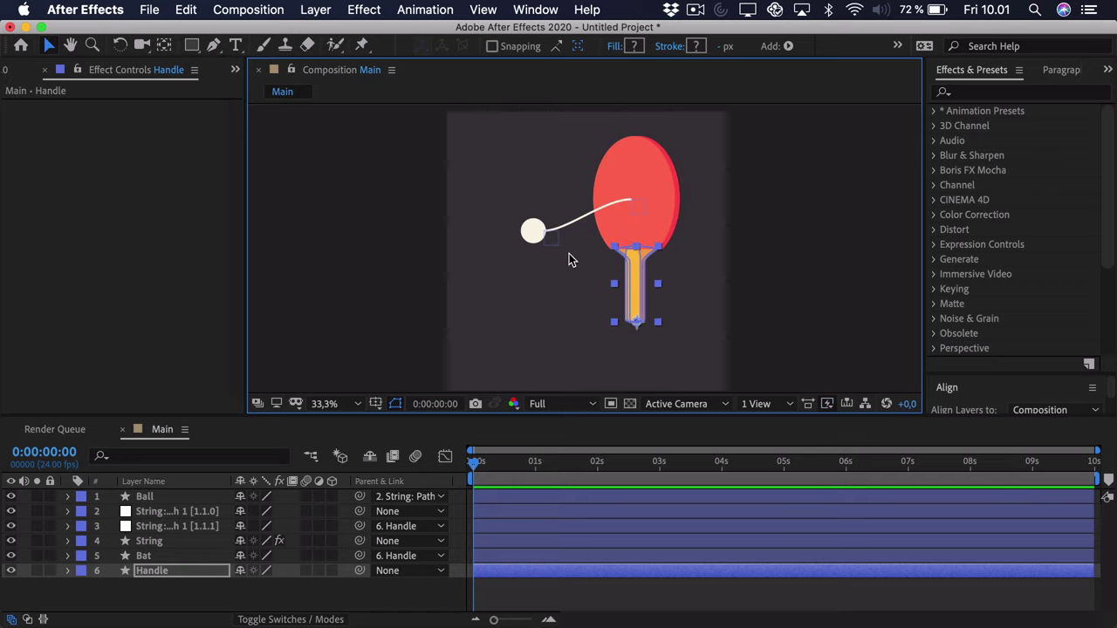
pyautogui.press('super+z')
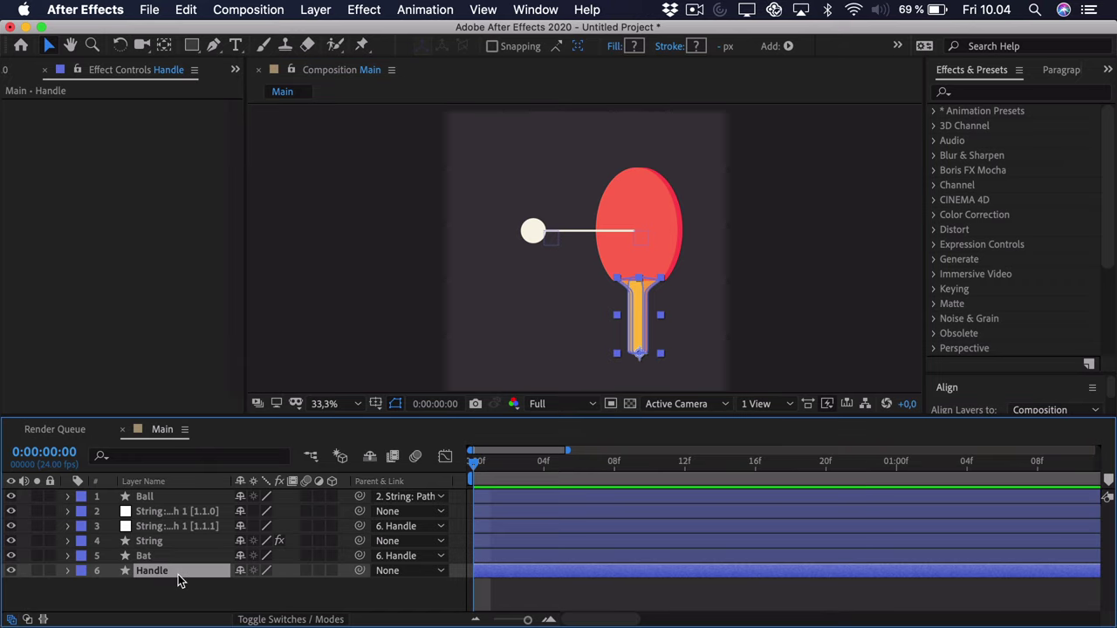
# Reveal the Handle layer's Position and Rotation properties and separate the Position dimensions.
pyautogui.press('p')
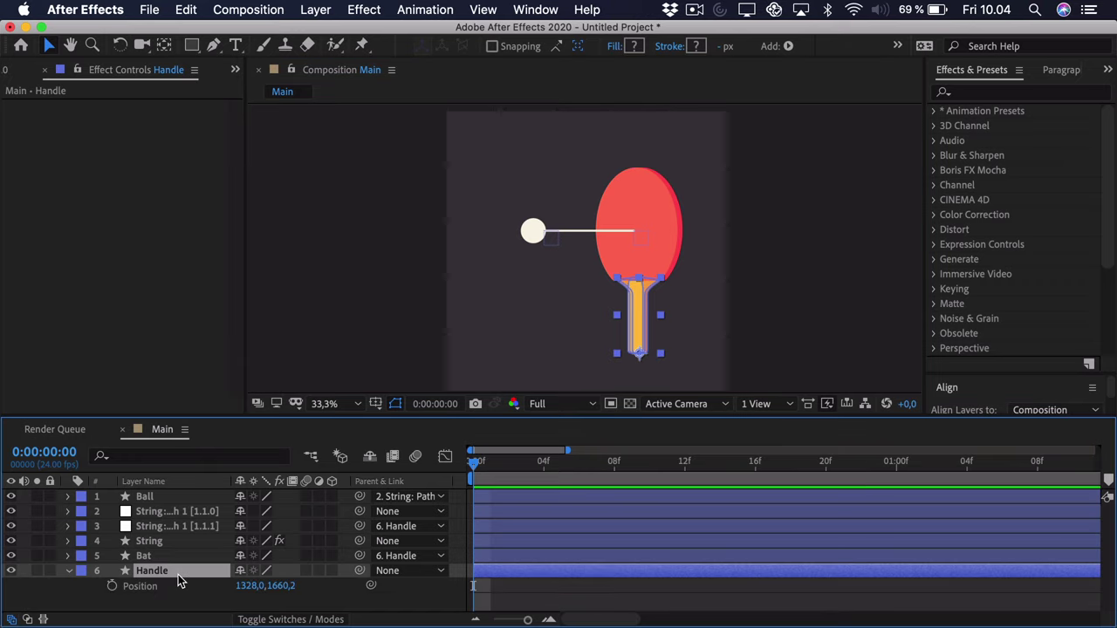
pyautogui.hotkey('shift', 'r')
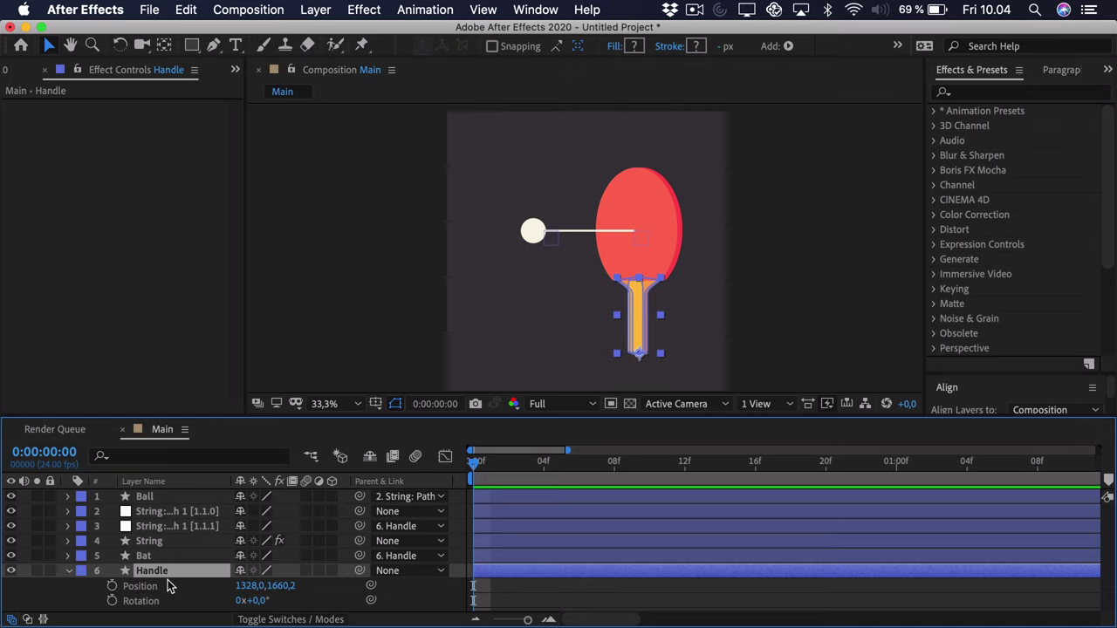
pyautogui.rightClick(162, 590)
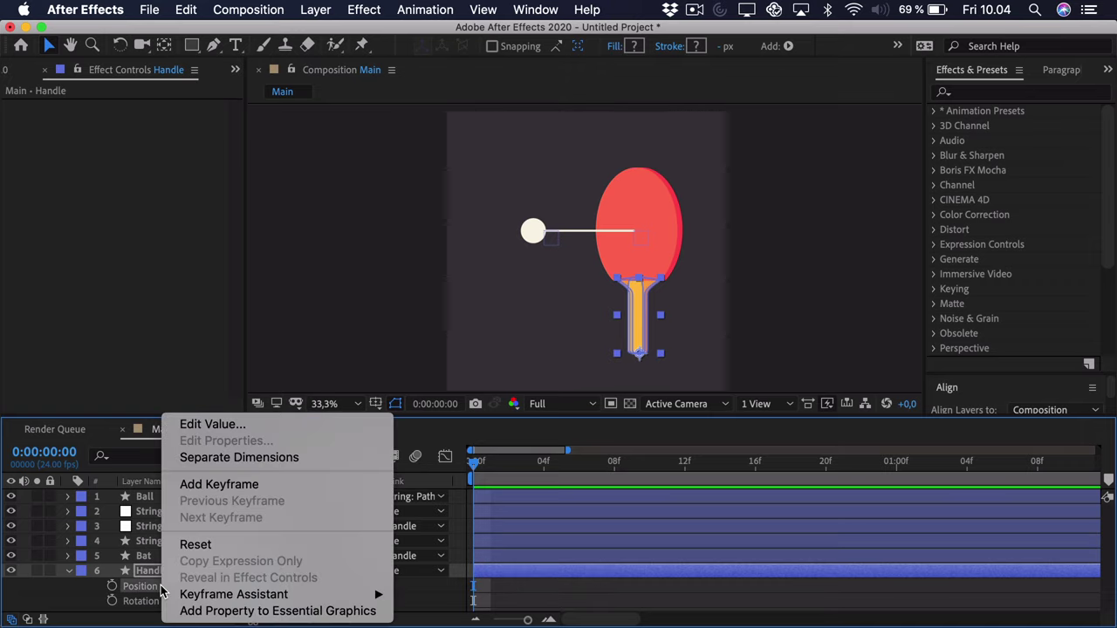
pyautogui.click(254, 457)
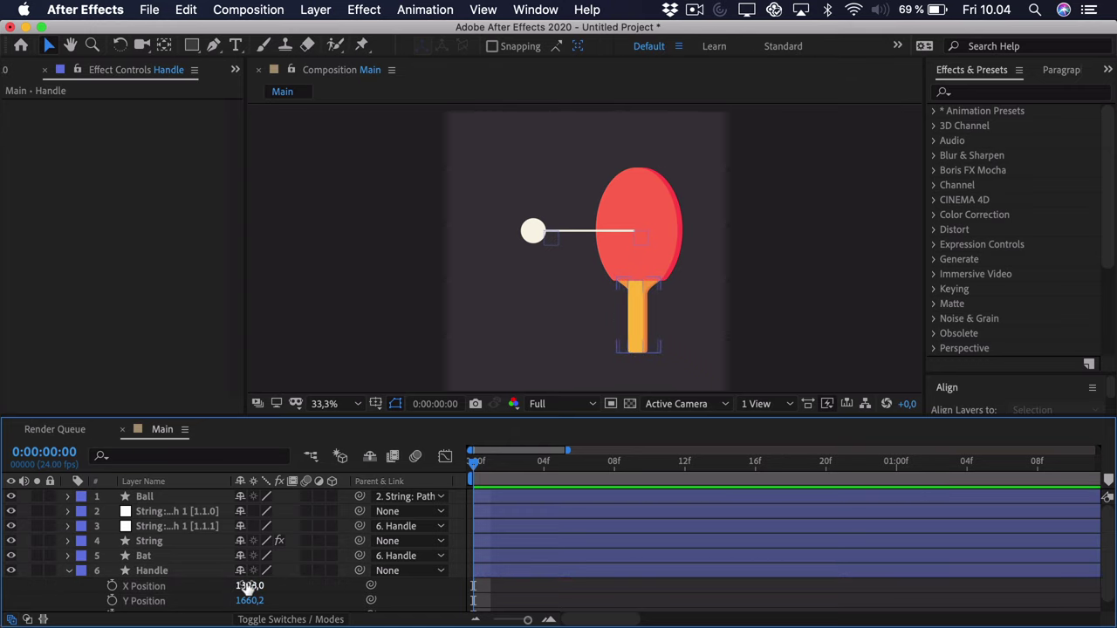
# Try shifting the Handle horizontally through its X Position value, and undo the change.
pyautogui.moveTo(250, 585); pyautogui.dragTo(226, 557)
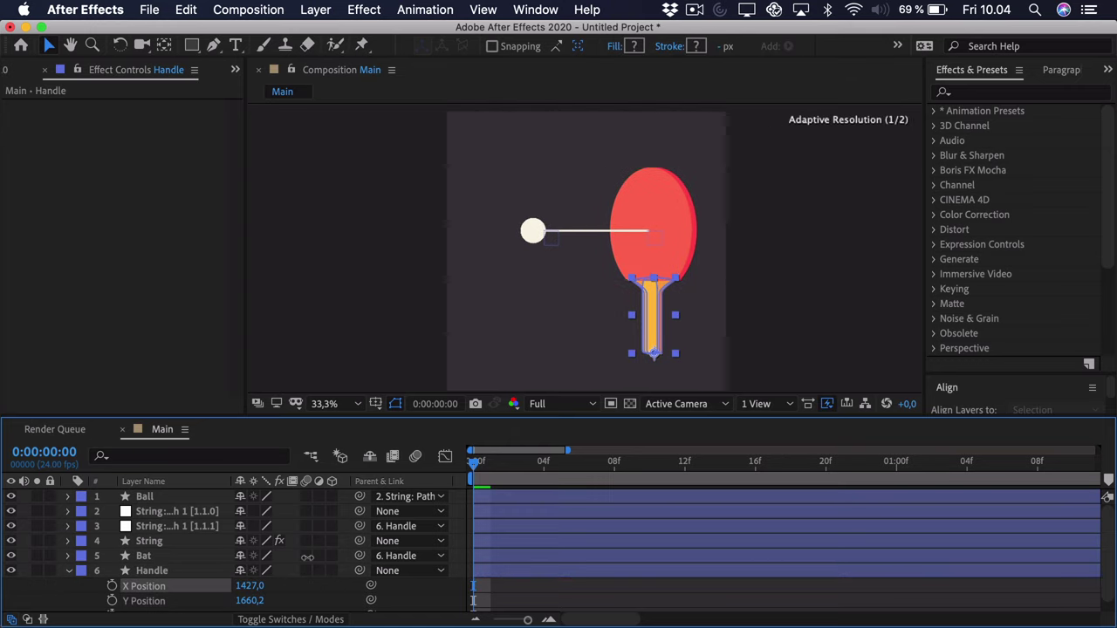
pyautogui.press('super+z')
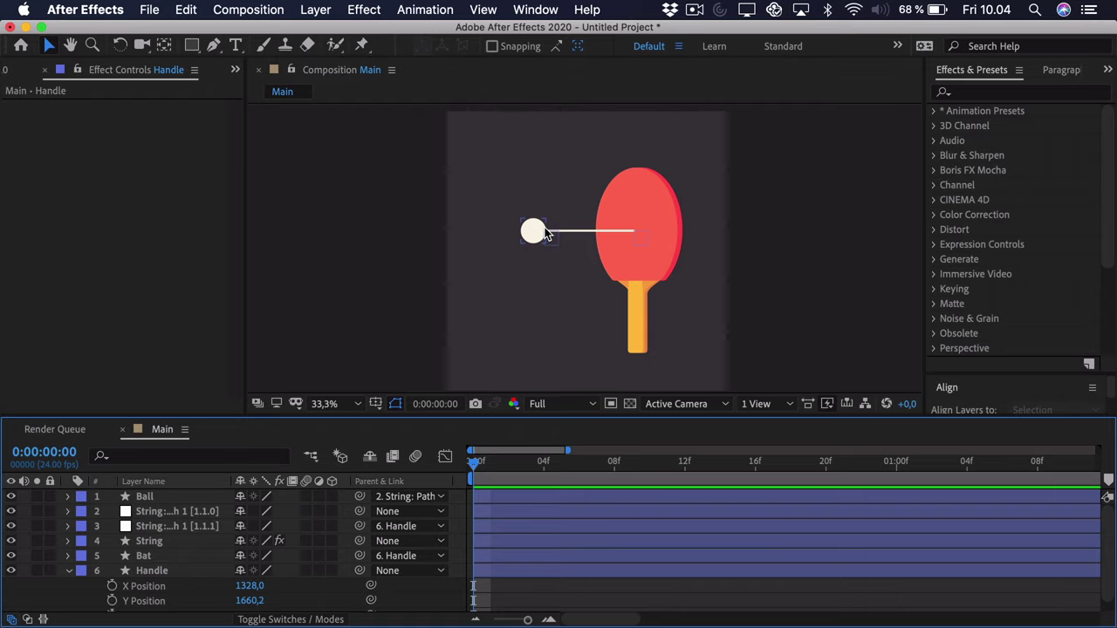
# Keyframe the Handle's X Position and Rotation at frame 0, with X Position 1250 and Rotation -8°.
pyautogui.scroll(-1, 150, 548)
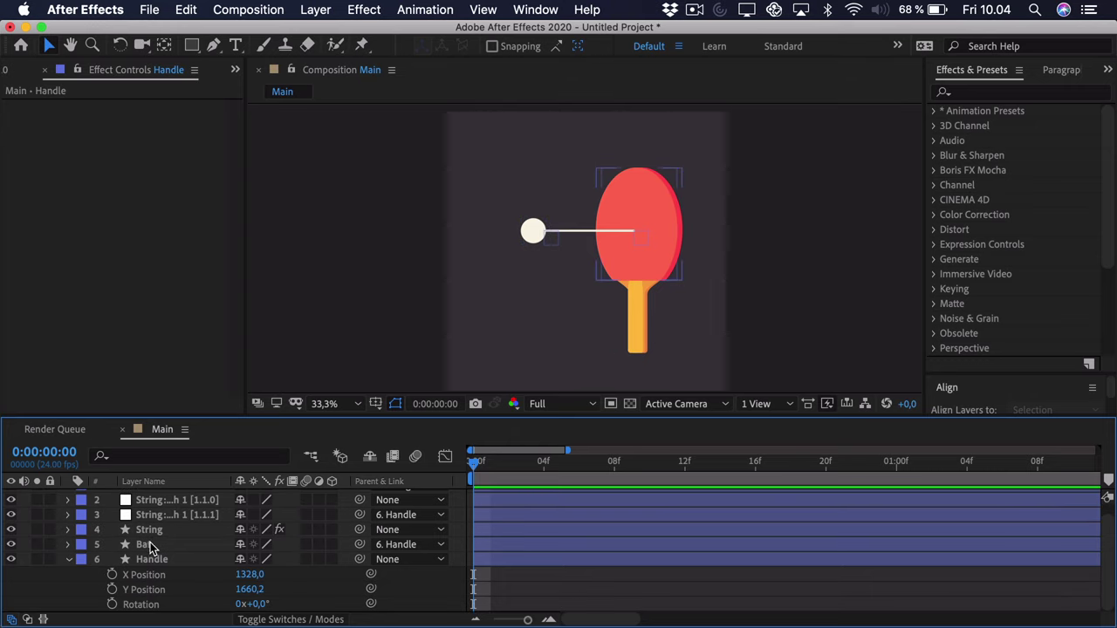
pyautogui.click(111, 575)
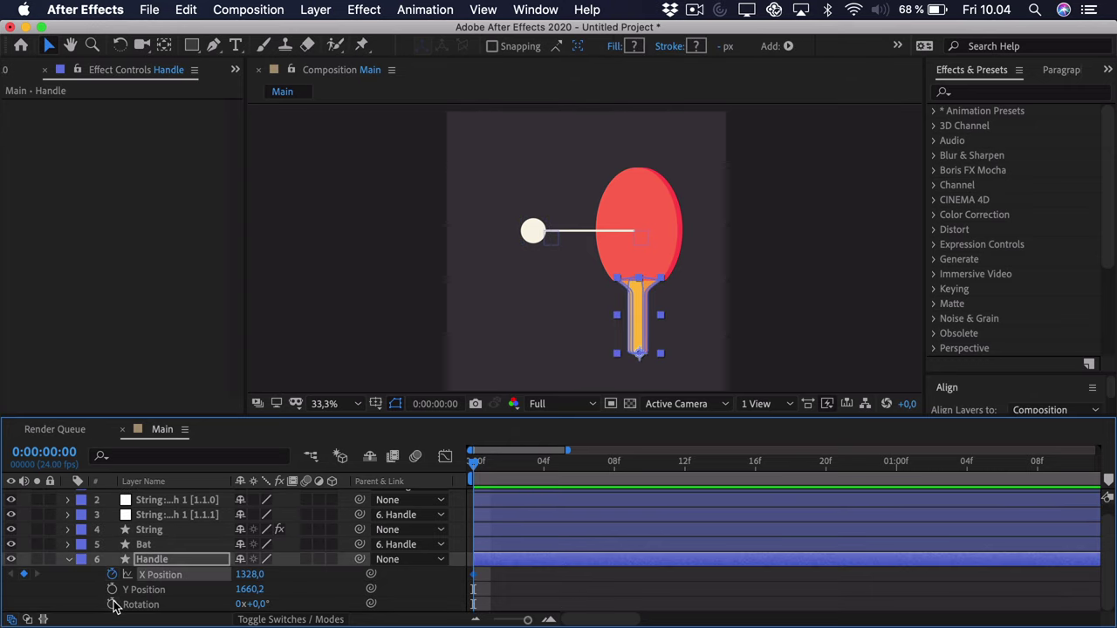
pyautogui.click(111, 604)
pyautogui.moveTo(640, 325); pyautogui.dragTo(624, 324)
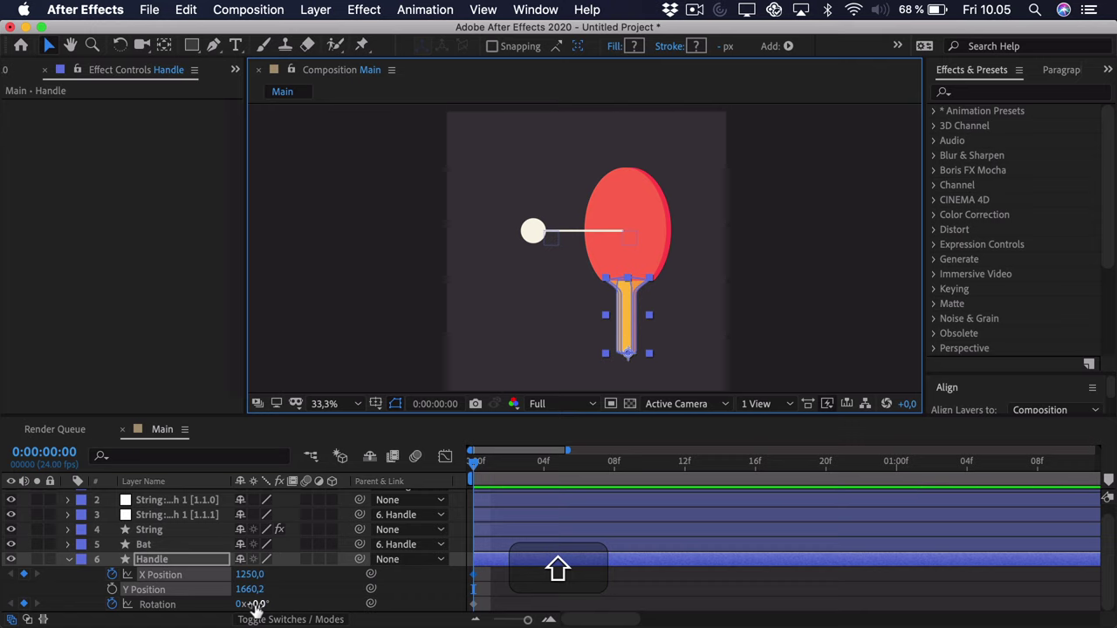
pyautogui.moveTo(254, 608); pyautogui.dragTo(247, 609)
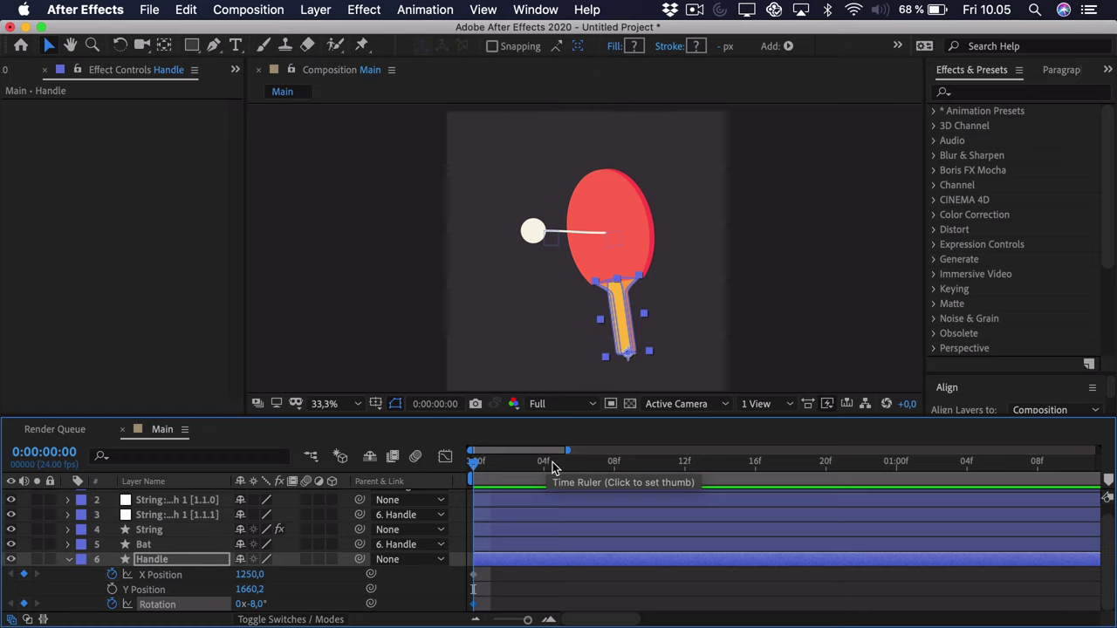
# At frame 5, keyframe the Handle's X Position at 1352 and its Rotation at +4°.
pyautogui.moveTo(551, 468)
pyautogui.mouseDown()
pyautogui.moveTo(574, 463)
pyautogui.moveTo(561, 463)
pyautogui.mouseUp()
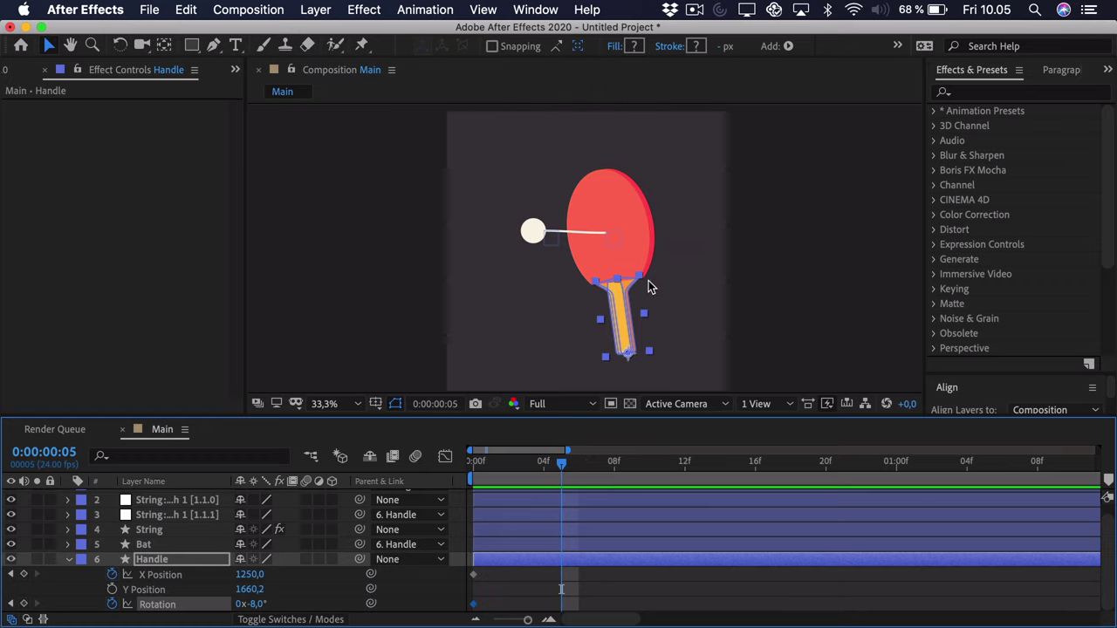
pyautogui.moveTo(615, 314); pyautogui.dragTo(632, 314)
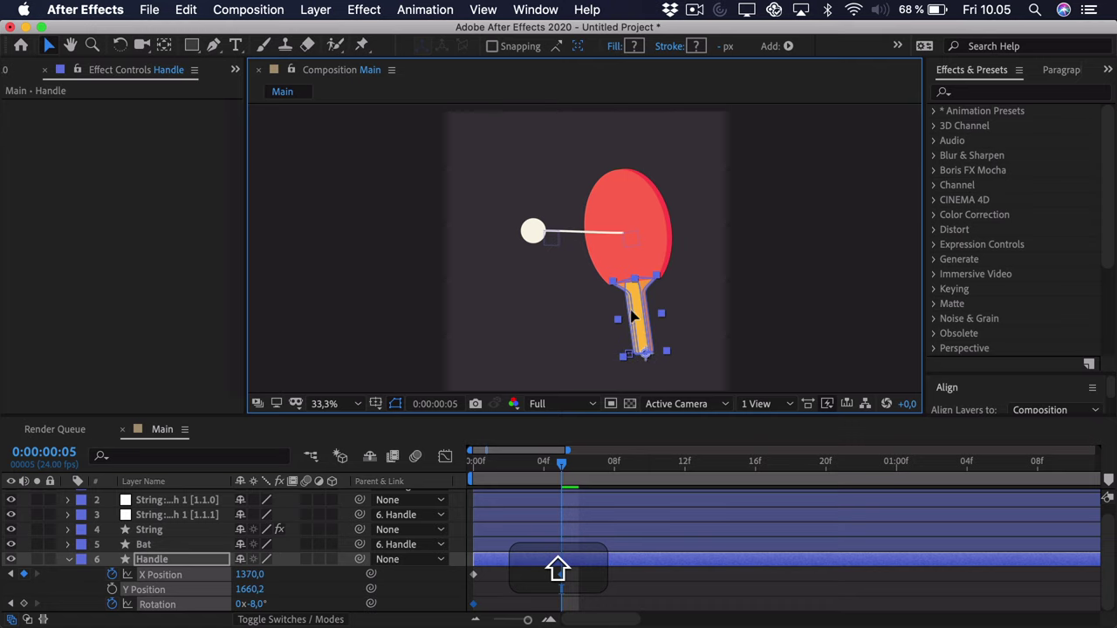
pyautogui.moveTo(251, 603); pyautogui.dragTo(264, 604)
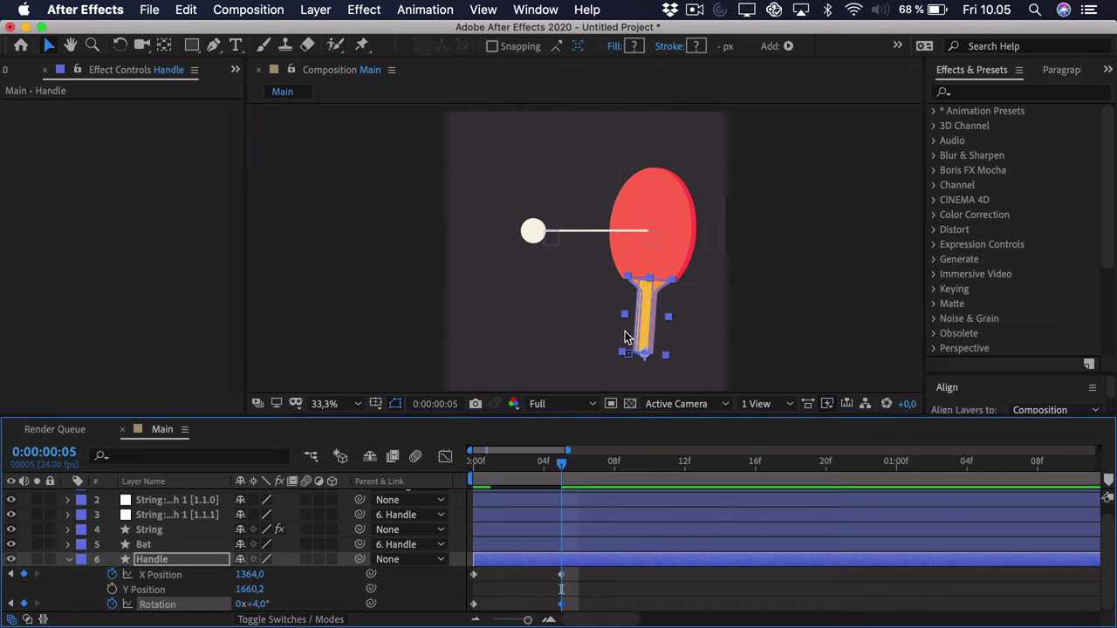
pyautogui.moveTo(639, 330); pyautogui.dragTo(636, 330)
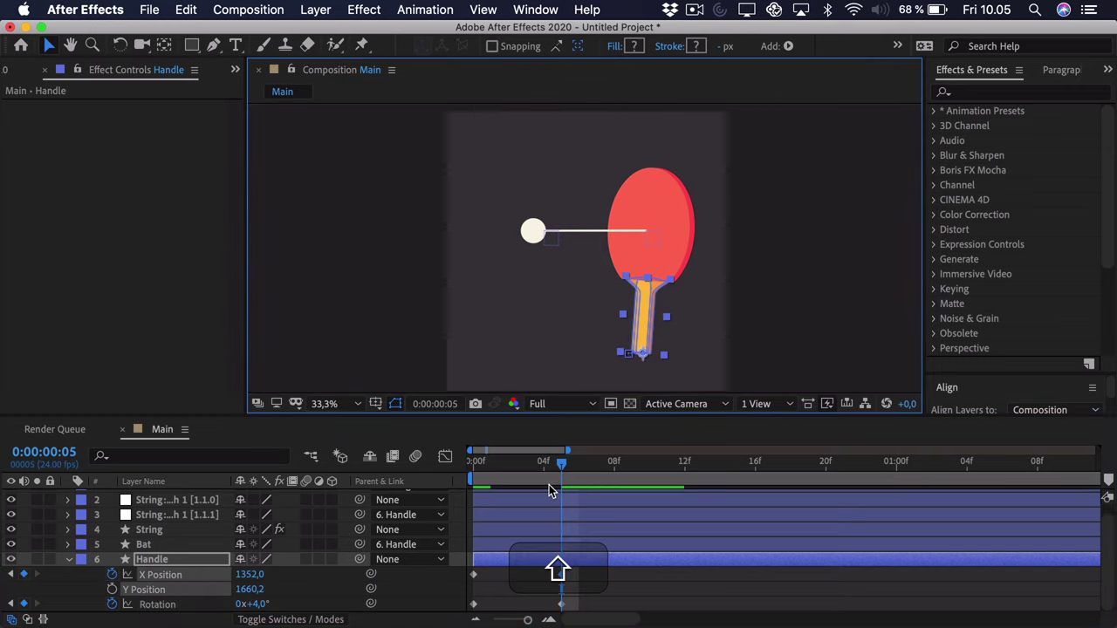
# Copy the Handle's X Position and Rotation keyframes from frame 0 and paste them at frame 10.
pyautogui.moveTo(562, 463); pyautogui.dragTo(474, 468)
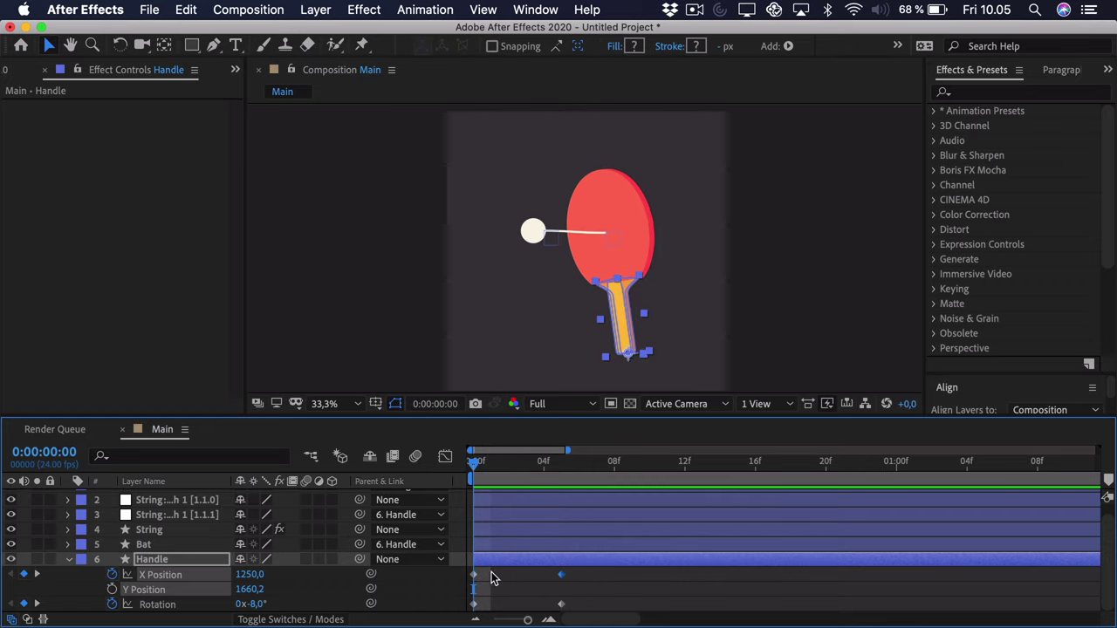
pyautogui.moveTo(486, 576); pyautogui.dragTo(441, 619)
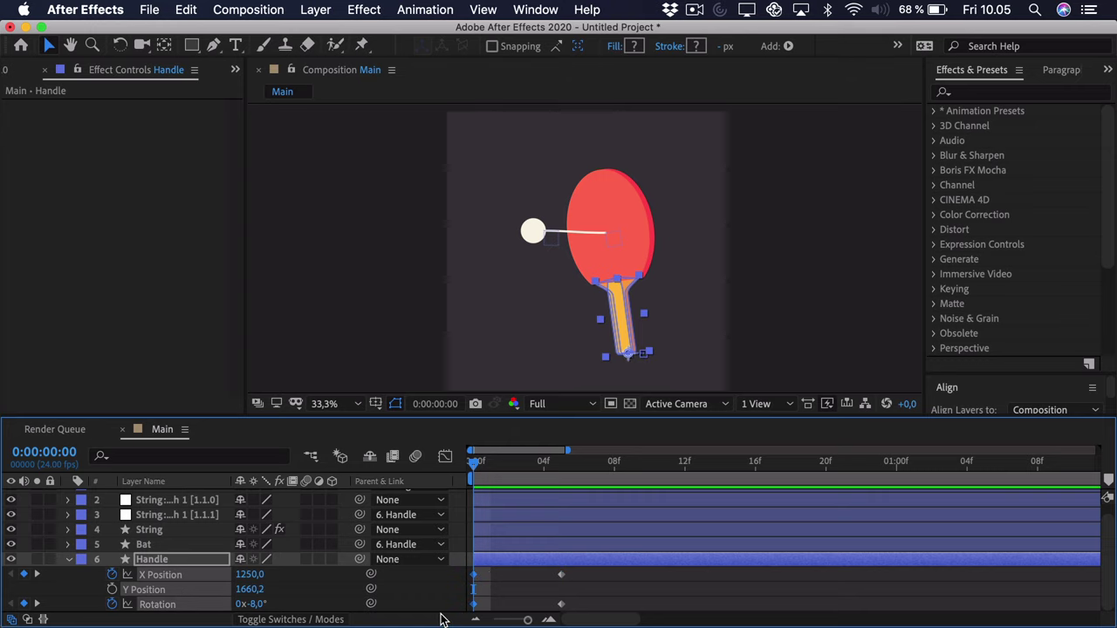
pyautogui.press('super+c')
pyautogui.click(561, 469)
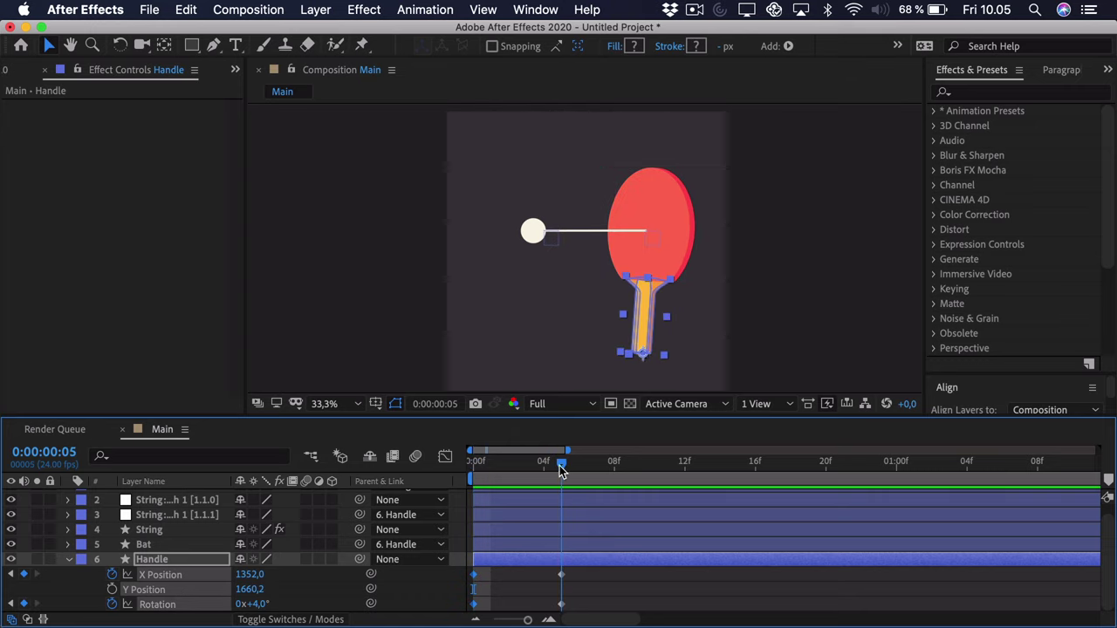
pyautogui.moveTo(563, 472); pyautogui.dragTo(650, 471)
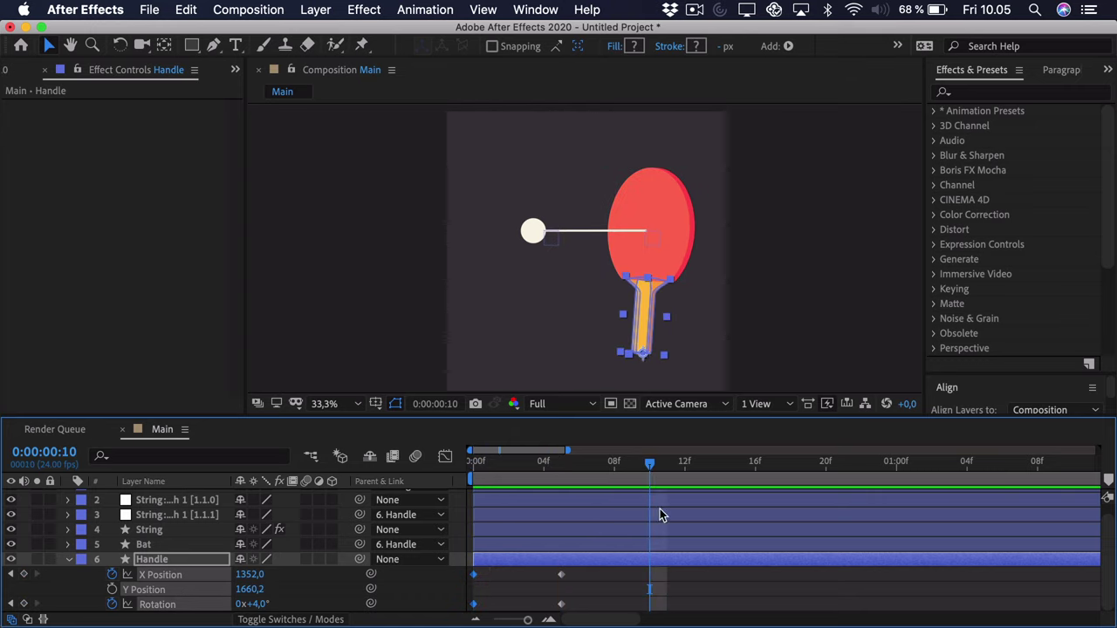
pyautogui.press('super+v')
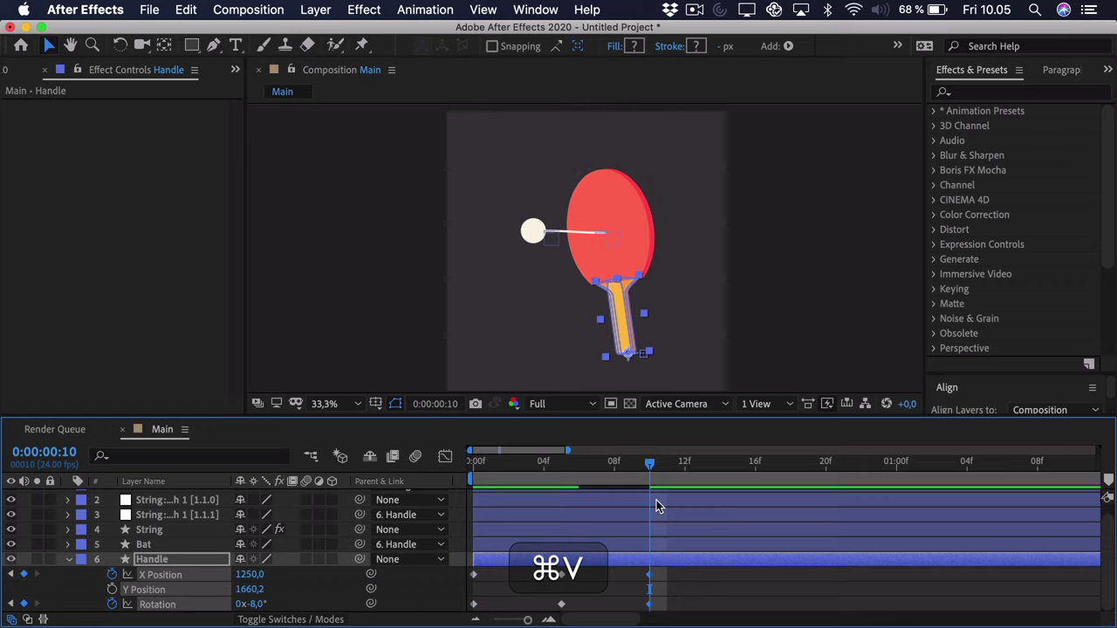
# End the work area at frame 10 and preview the looping paddle motion.
pyautogui.press('n')
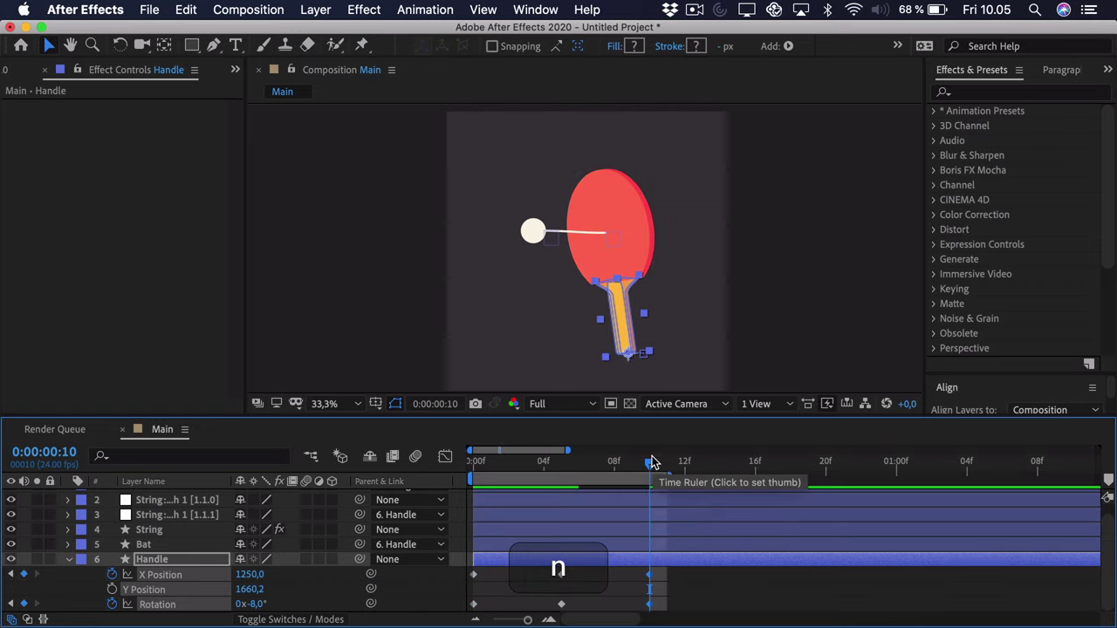
pyautogui.press('space')
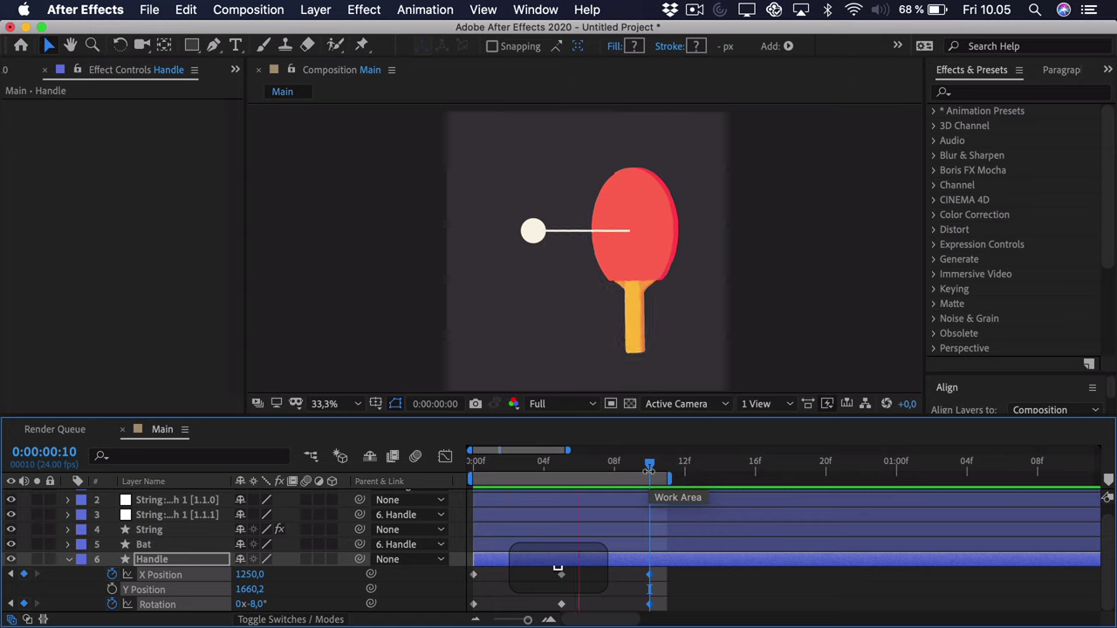
pyautogui.press('space')
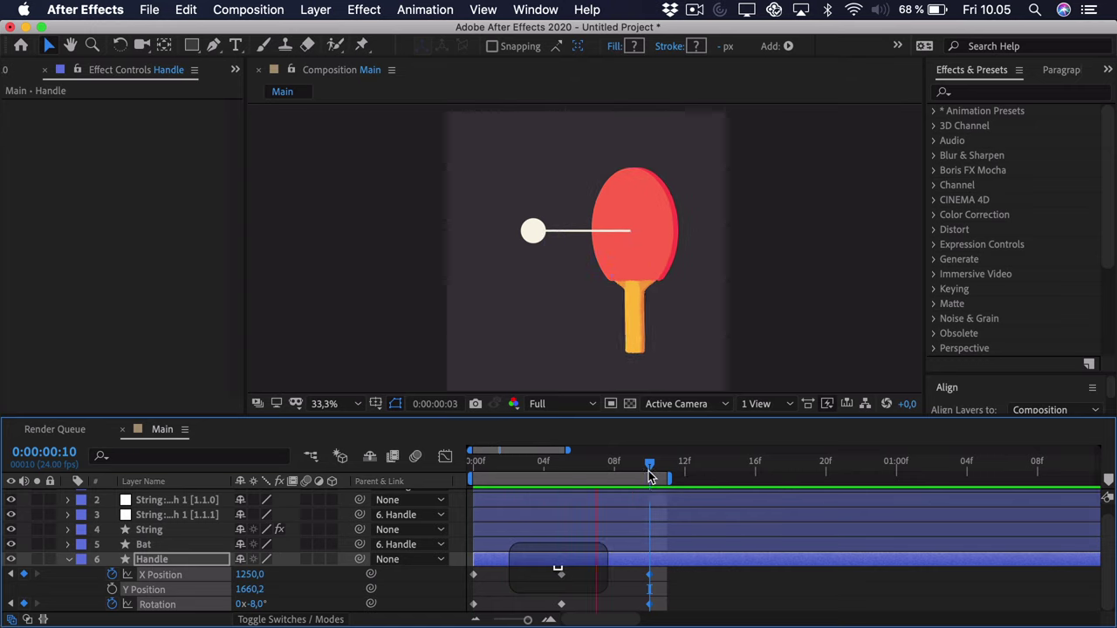
# Apply Easy Ease to all Handle keyframes and show only the X Position curve in the Graph Editor.
pyautogui.moveTo(649, 471); pyautogui.dragTo(508, 471)
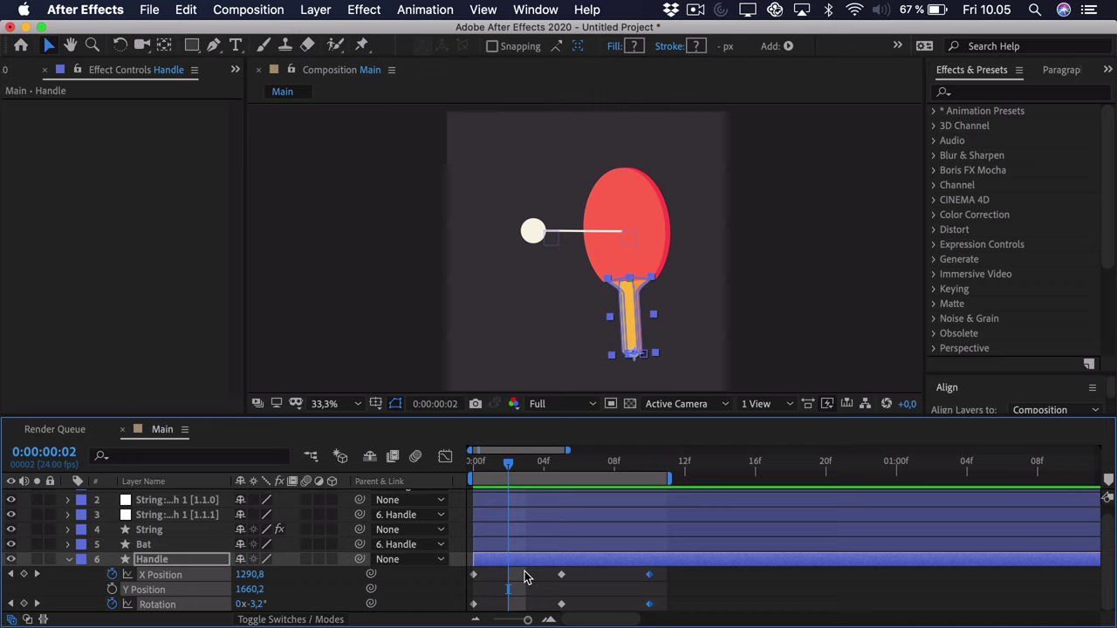
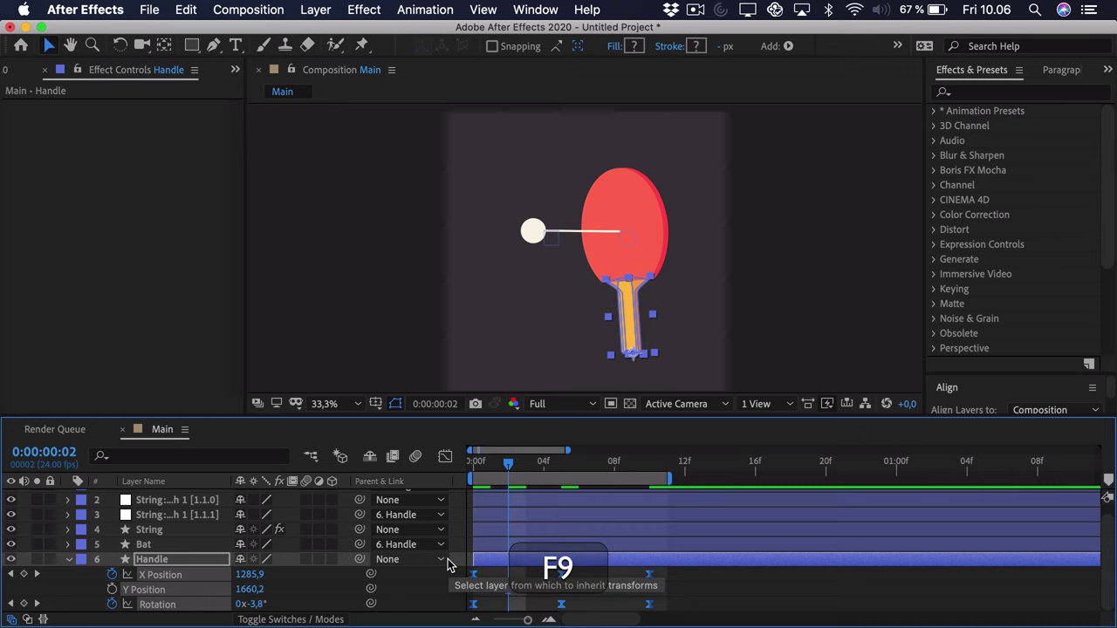
pyautogui.click(444, 457)
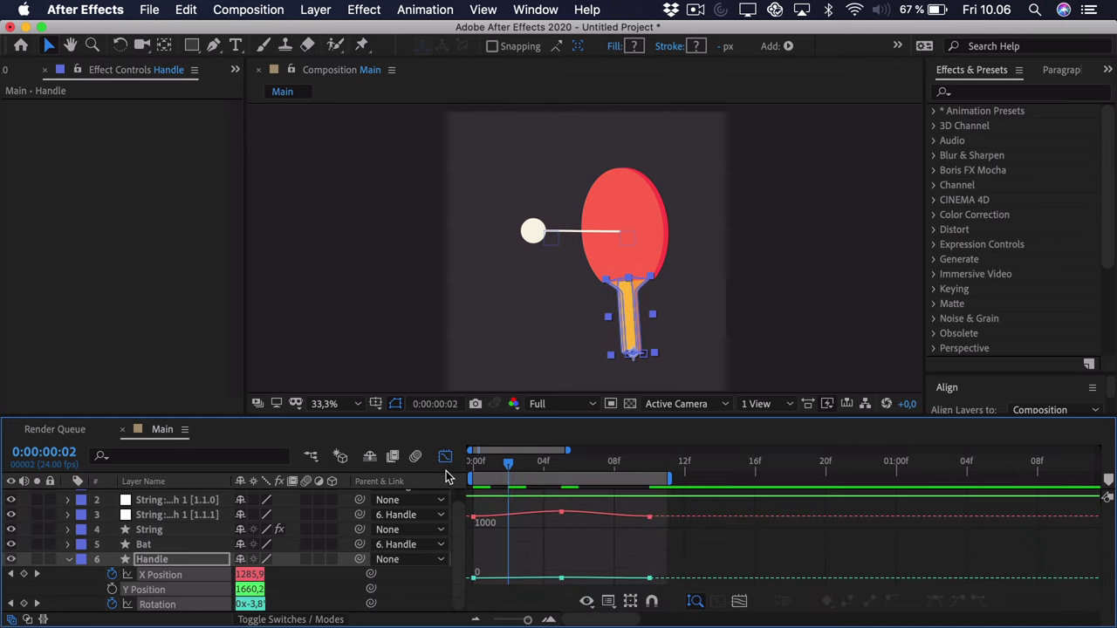
pyautogui.moveTo(543, 521)
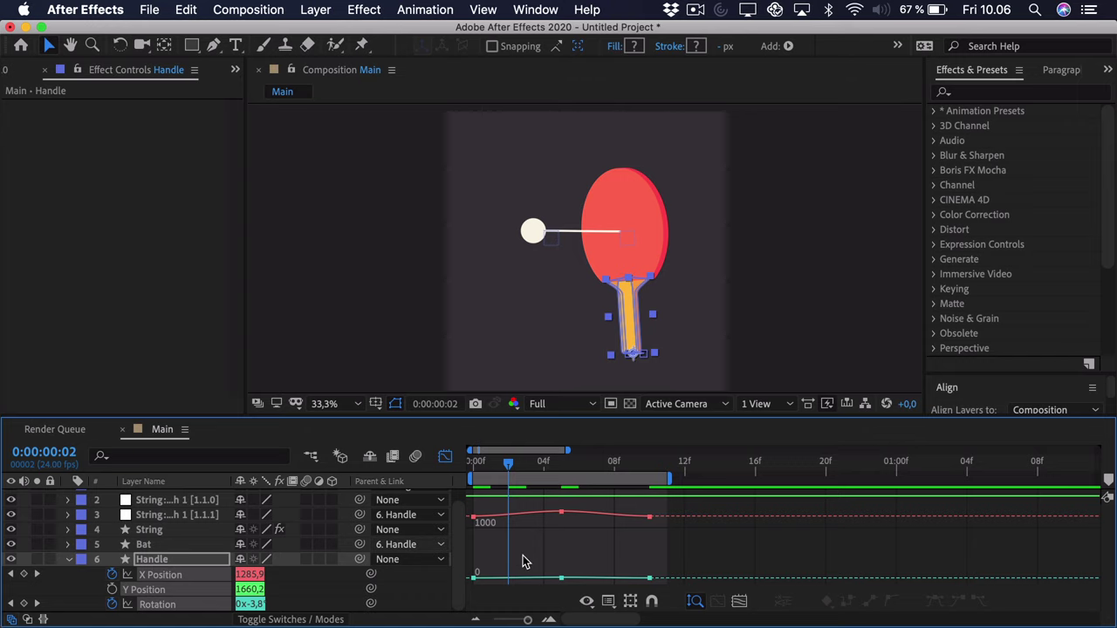
pyautogui.keyDown('super'); pyautogui.click(155, 590); pyautogui.keyUp('super')
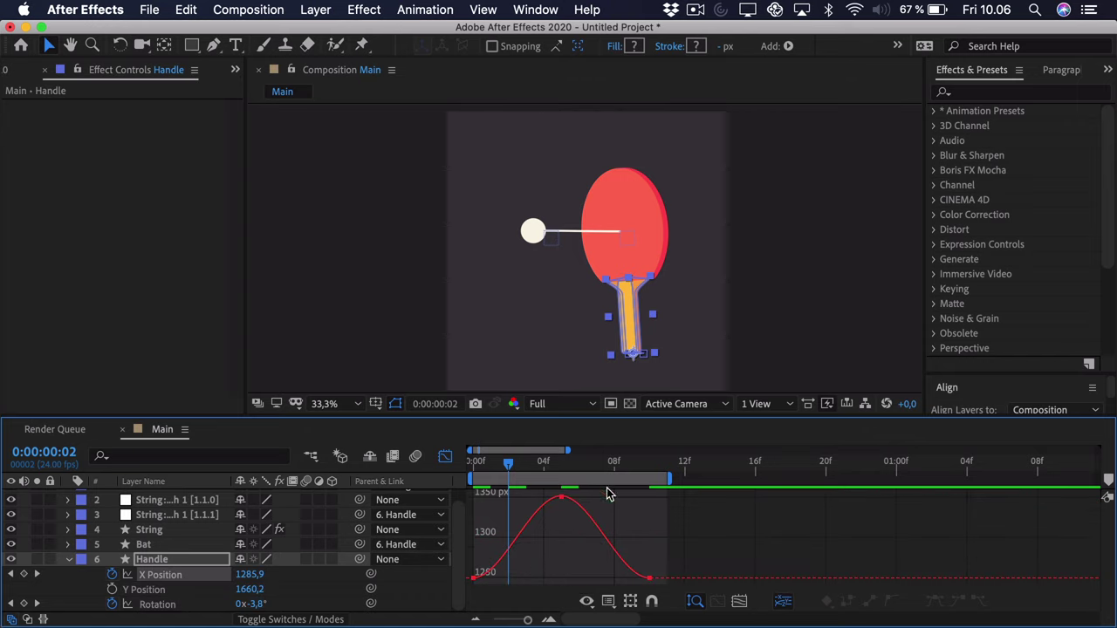
# Scrub the eased Handle motion to frame 10 and check that the Graph Editor uses Edit Value Graph.
pyautogui.moveTo(529, 467); pyautogui.dragTo(646, 483)
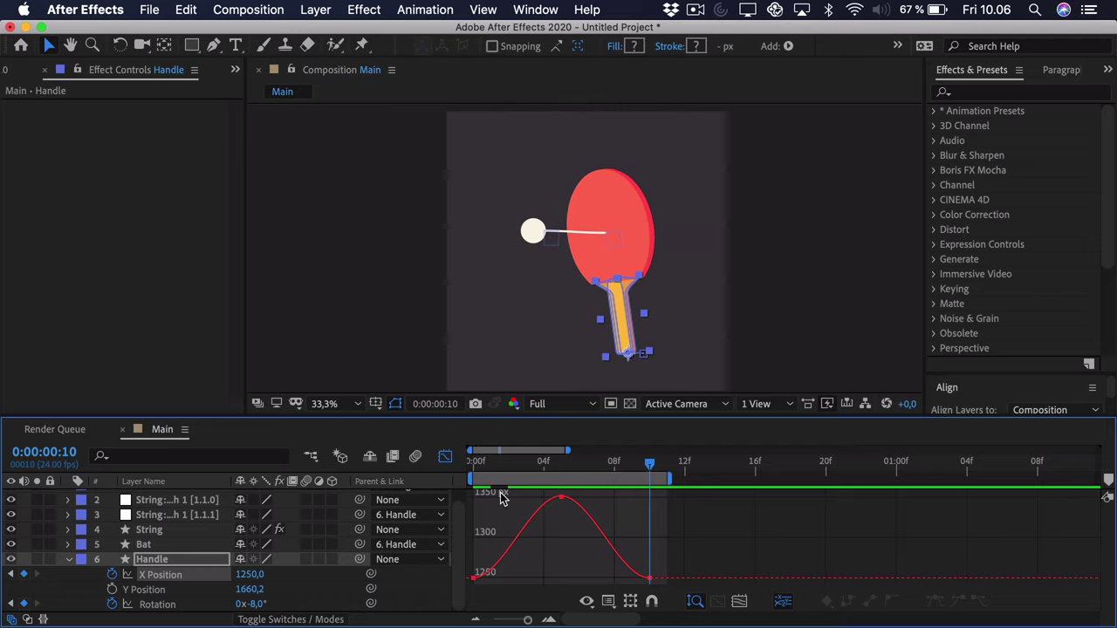
pyautogui.click(609, 601)
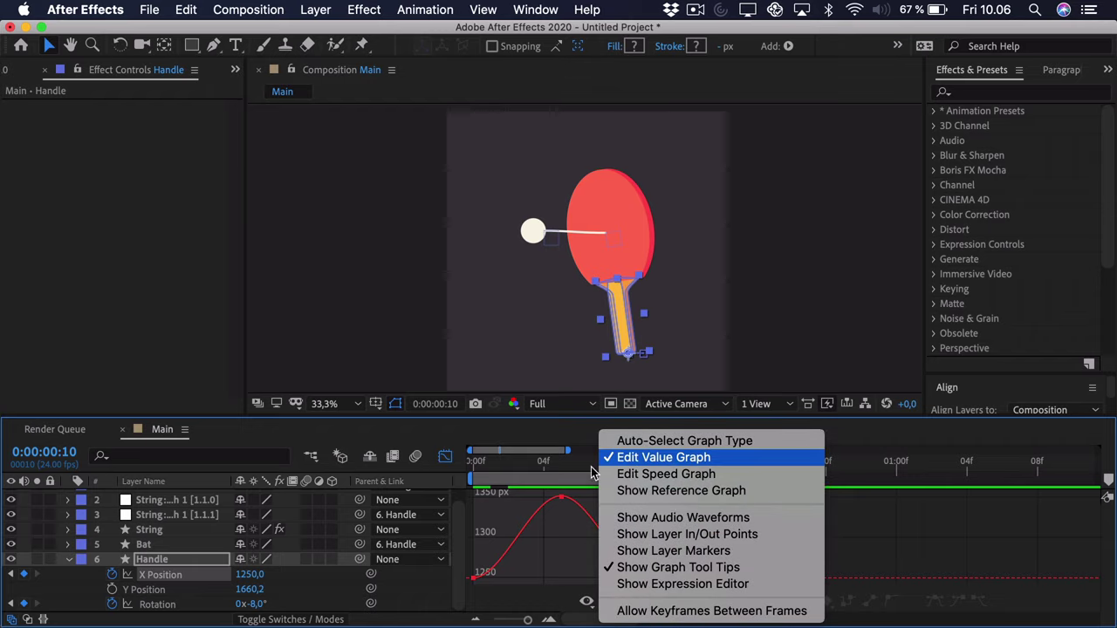
pyautogui.click(474, 559)
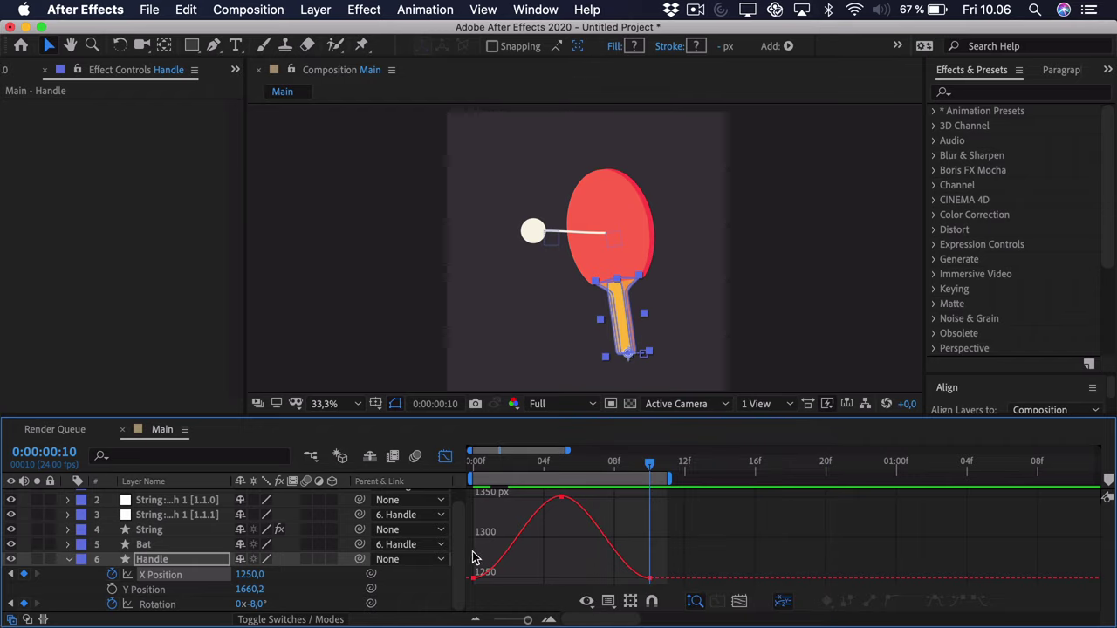
# Lengthen both handles of the Handle's X Position keyframe at frame 5 horizontally to widen the curve's peak.
pyautogui.click(479, 472)
pyautogui.press('k')
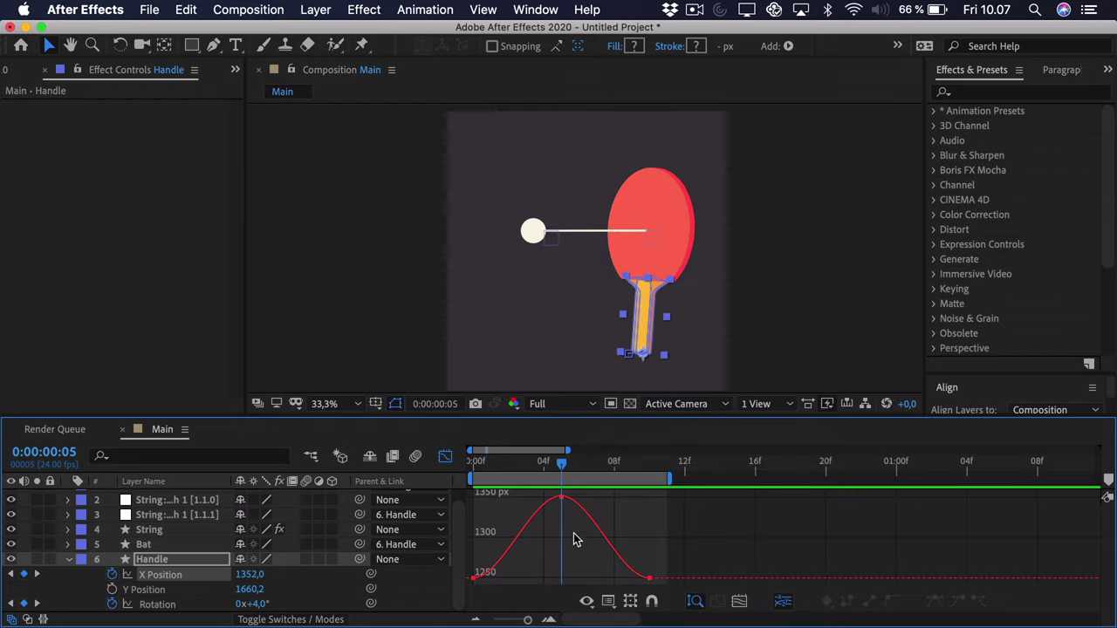
pyautogui.doubleClick(563, 504)
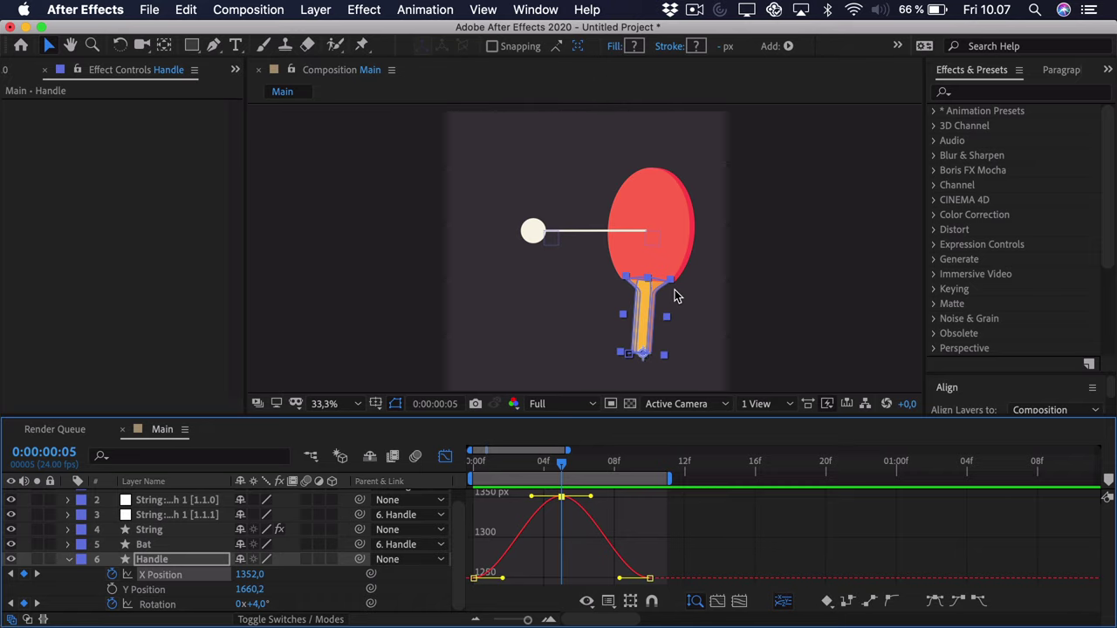
pyautogui.moveTo(559, 462); pyautogui.dragTo(504, 494)
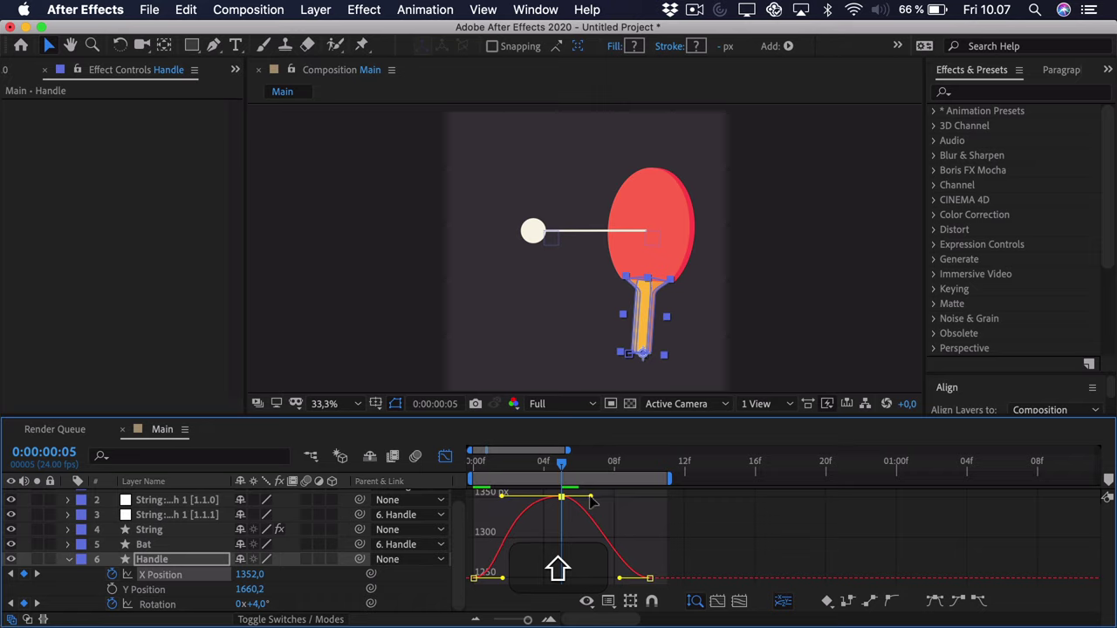
pyautogui.moveTo(592, 497); pyautogui.dragTo(619, 495)
pyautogui.moveTo(561, 464); pyautogui.dragTo(604, 490)
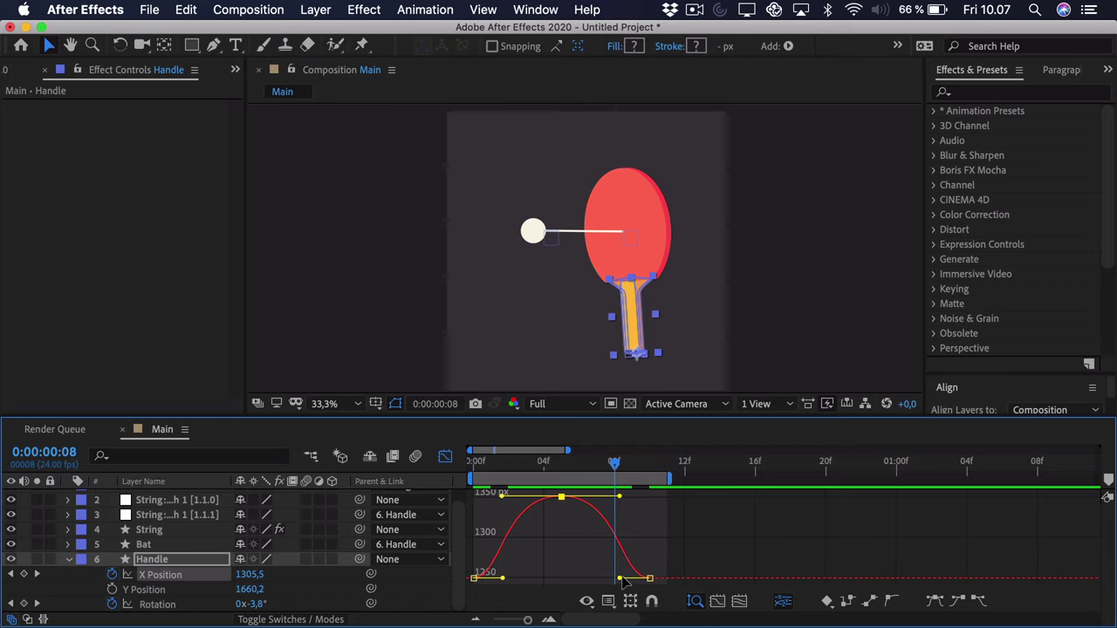
# Raise the incoming handle of the X Position keyframe at frame 10 for a steep drop and check the motion.
pyautogui.moveTo(619, 577); pyautogui.dragTo(638, 555)
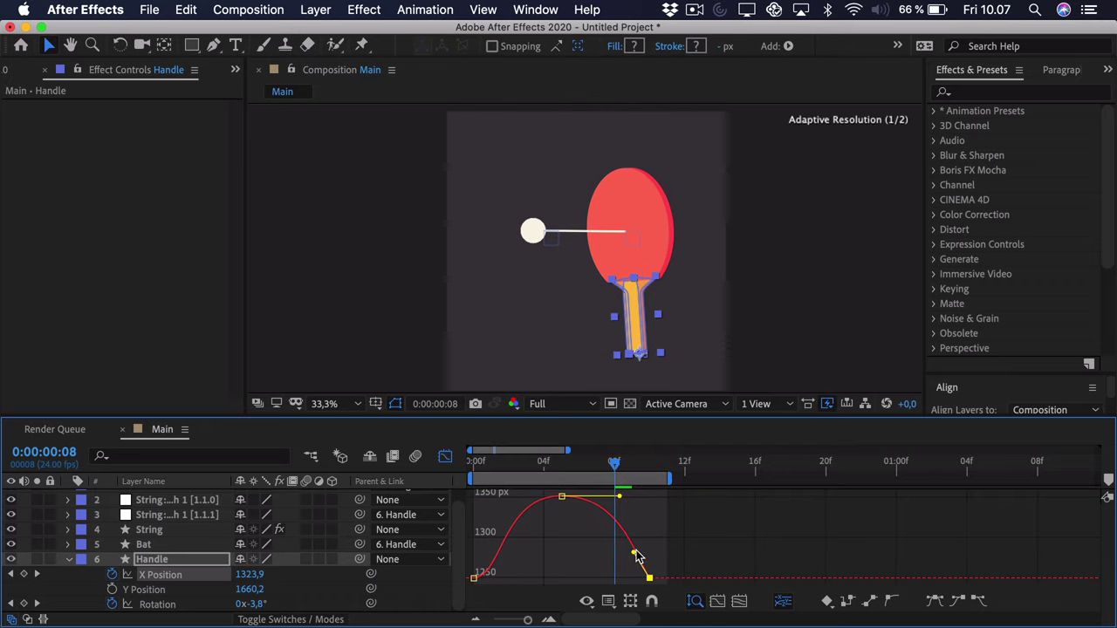
pyautogui.moveTo(623, 471); pyautogui.dragTo(656, 478)
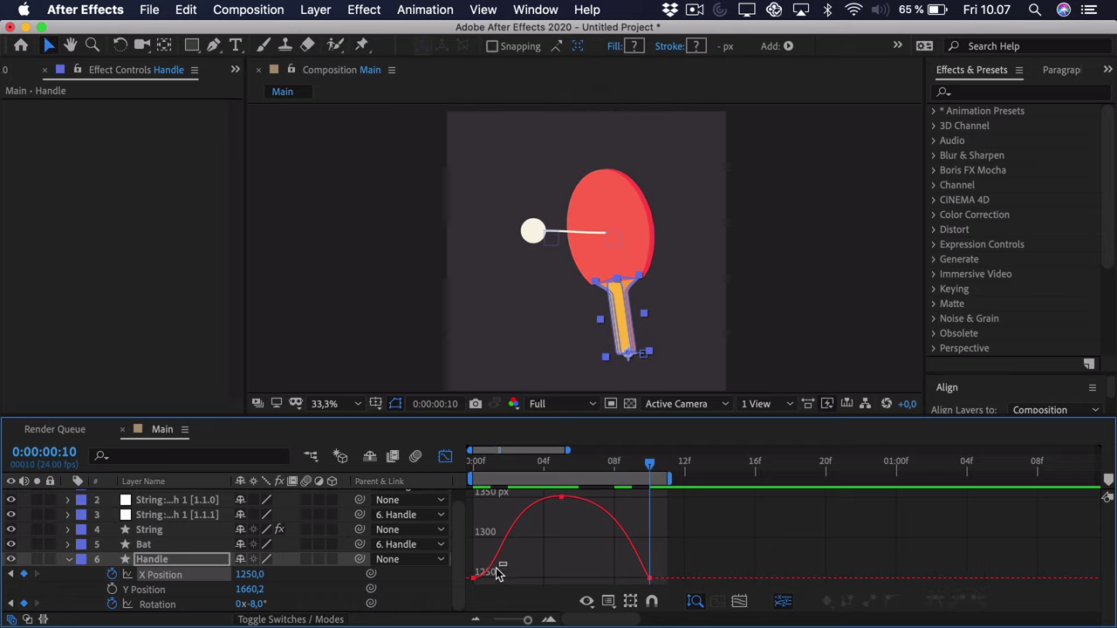
pyautogui.moveTo(499, 564); pyautogui.dragTo(465, 587)
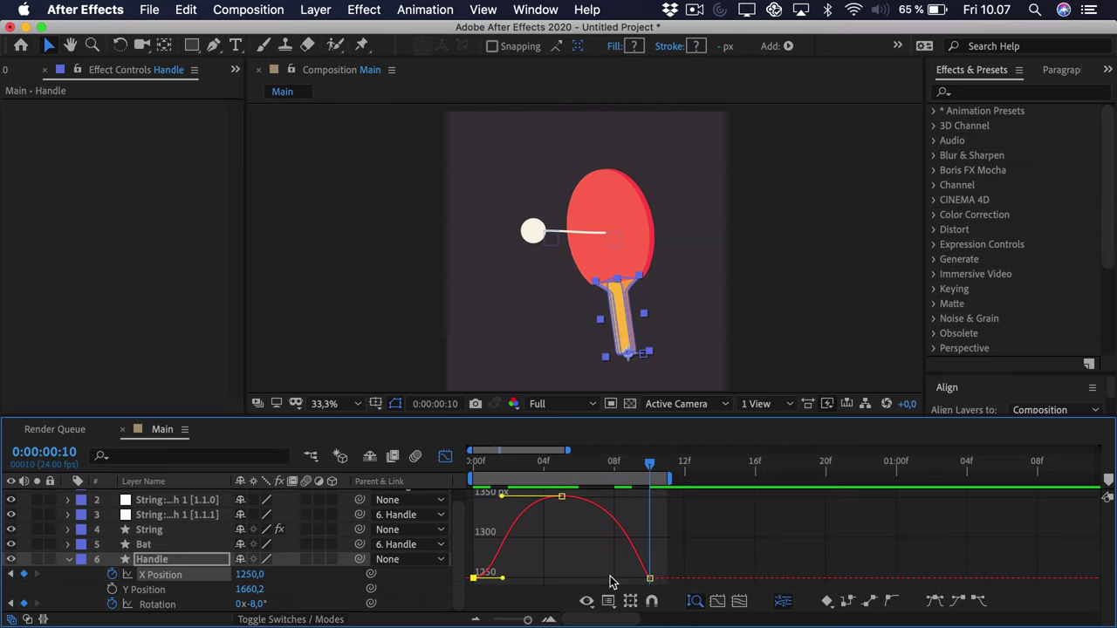
pyautogui.click(654, 567)
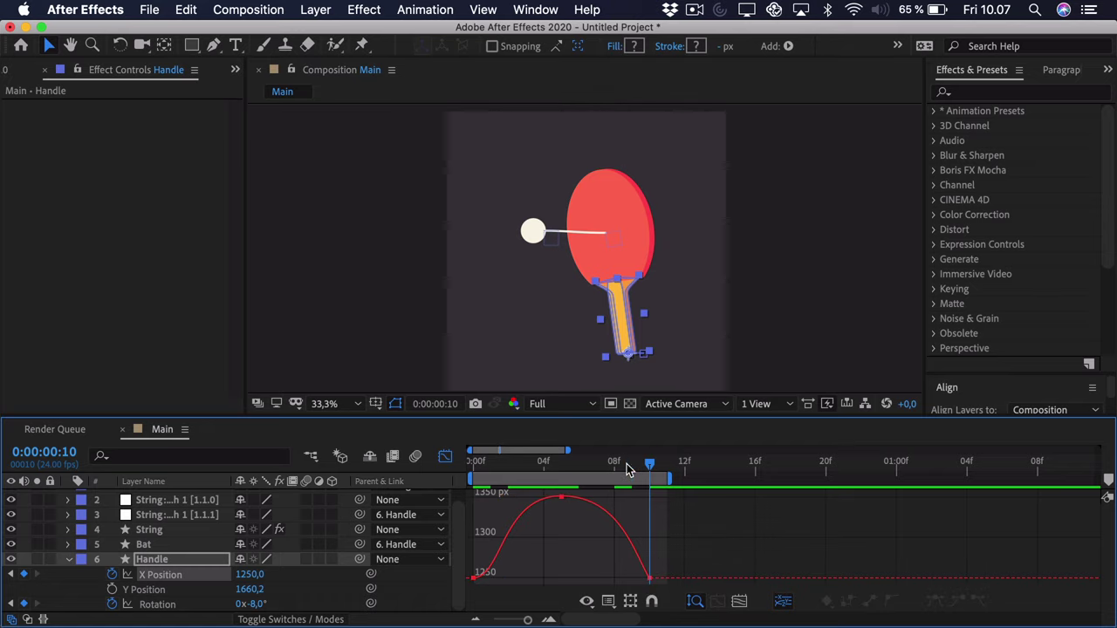
pyautogui.click(627, 469)
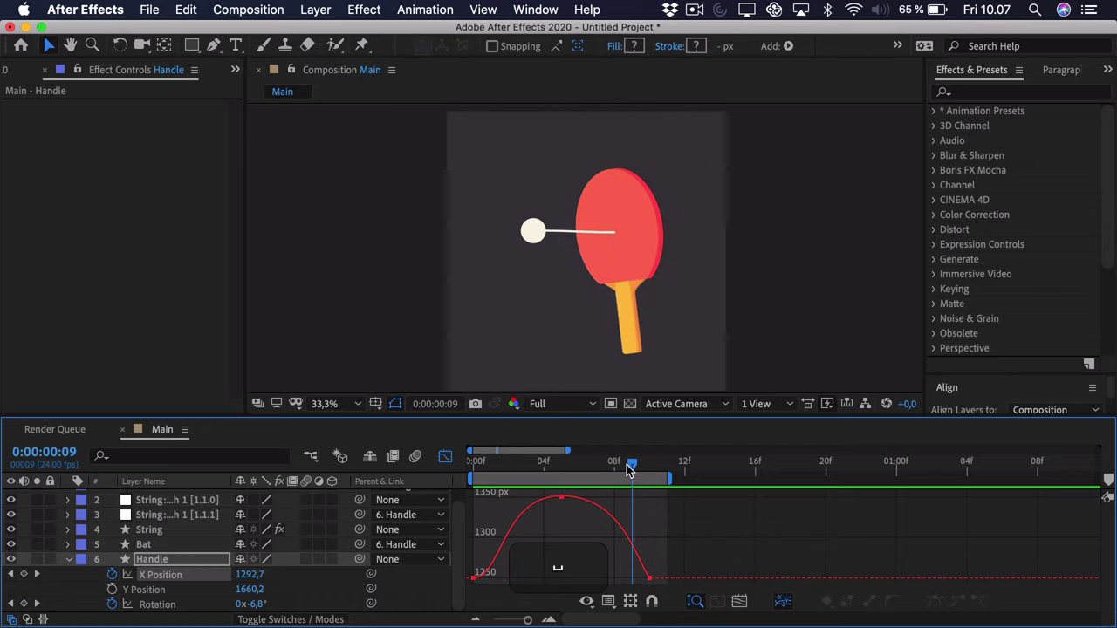
# Pull the outgoing handle of the X Position keyframe at frame 0 down so the curve dips below its starting value.
pyautogui.moveTo(671, 548); pyautogui.dragTo(660, 571)
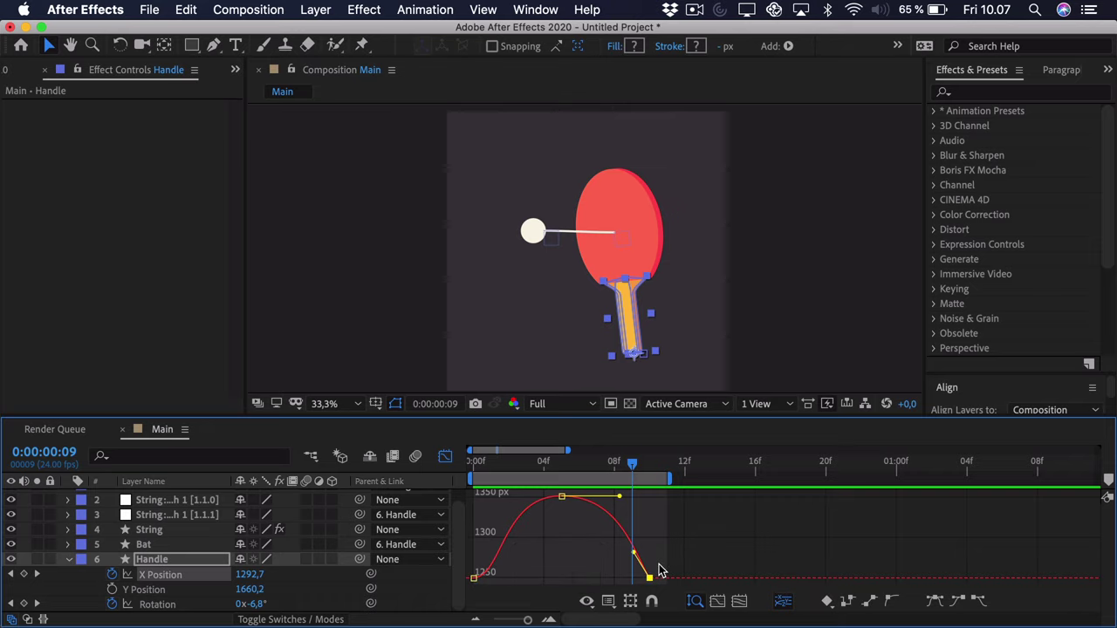
pyautogui.moveTo(502, 566); pyautogui.dragTo(462, 586)
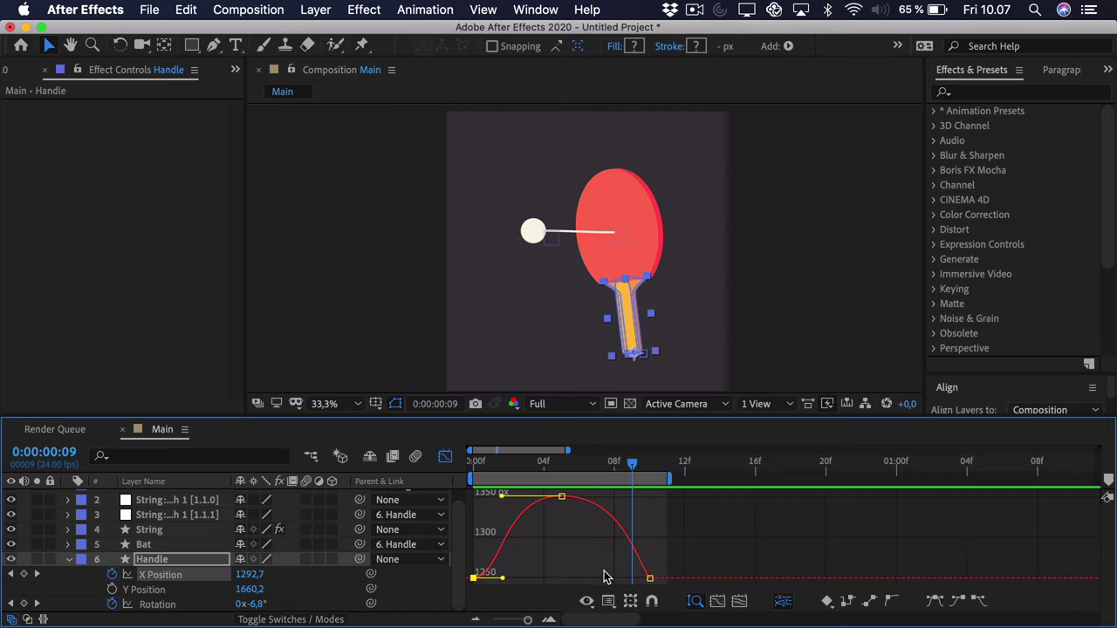
pyautogui.moveTo(685, 558); pyautogui.dragTo(625, 601)
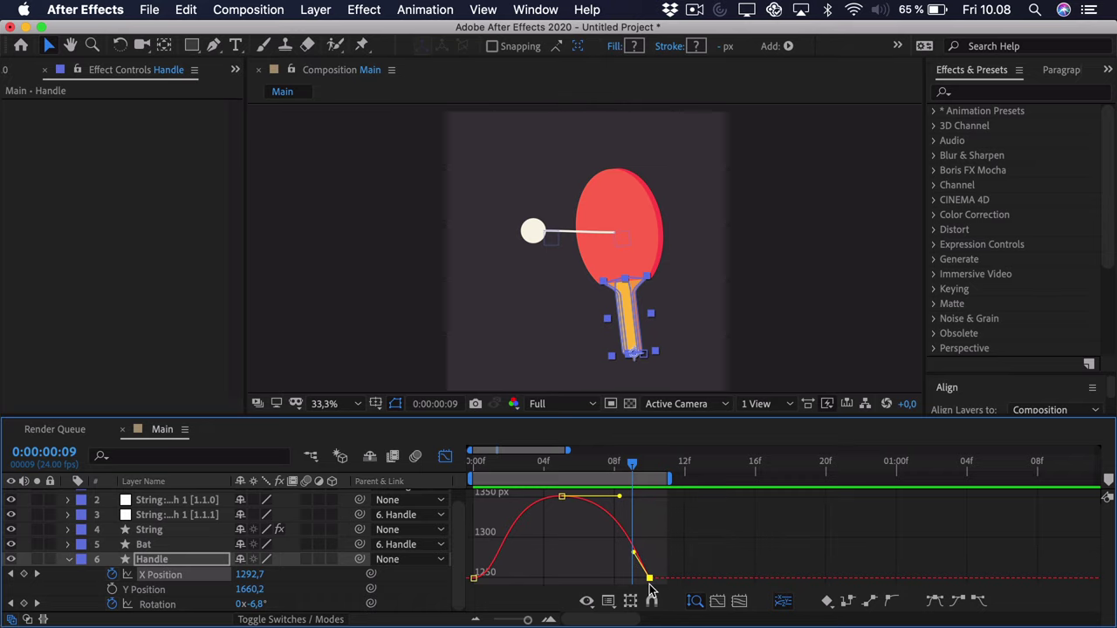
pyautogui.moveTo(484, 548); pyautogui.dragTo(493, 587)
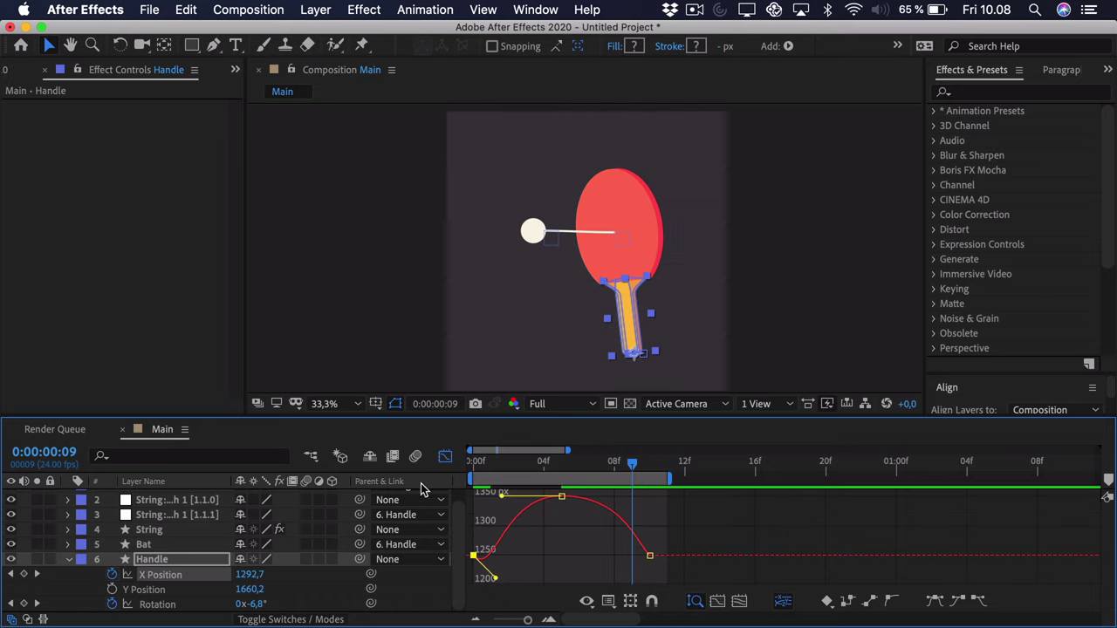
pyautogui.click(560, 471)
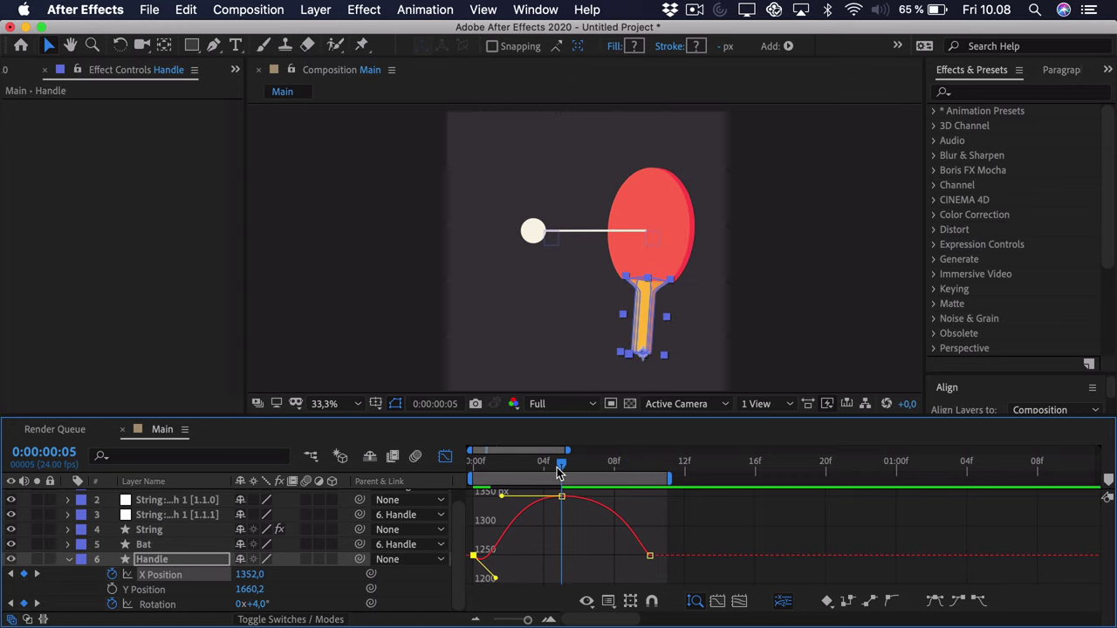
# Tilt the X Position handles at frame 5, incoming side down and outgoing side up, and preview the motion.
pyautogui.moveTo(583, 515); pyautogui.dragTo(558, 482)
pyautogui.click(564, 507)
pyautogui.press('super+a')
pyautogui.moveTo(504, 495)
pyautogui.mouseDown()
pyautogui.moveTo(510, 532)
pyautogui.moveTo(498, 545)
pyautogui.moveTo(505, 515)
pyautogui.mouseUp()
pyautogui.moveTo(623, 500); pyautogui.dragTo(618, 497)
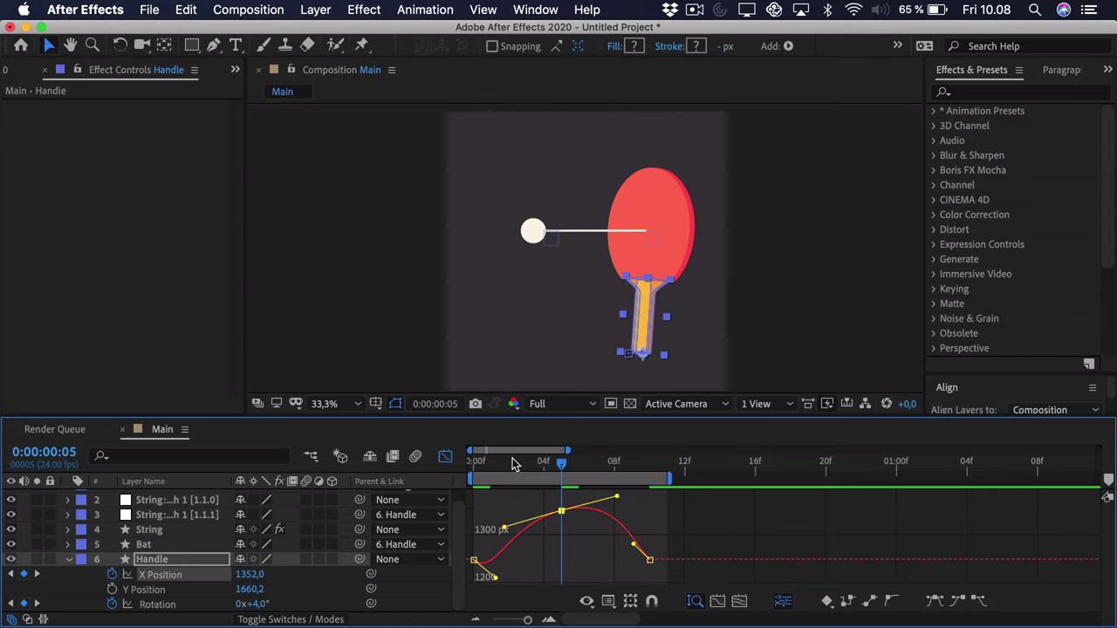
pyautogui.moveTo(515, 464); pyautogui.dragTo(472, 462)
pyautogui.press('space')
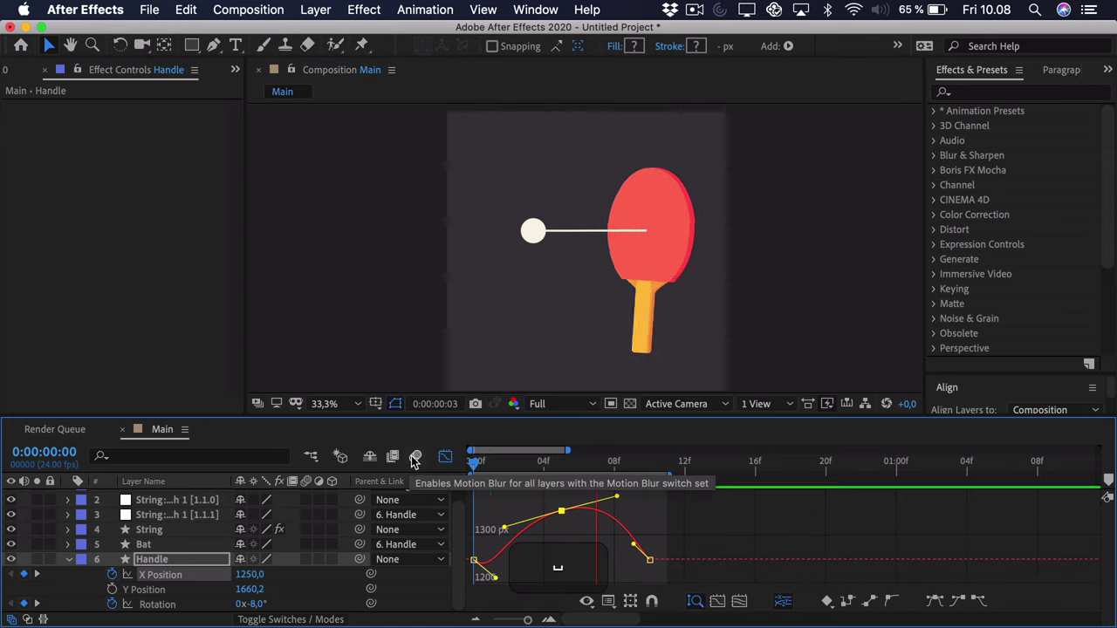
pyautogui.click(573, 461)
pyautogui.moveTo(521, 463); pyautogui.dragTo(548, 469)
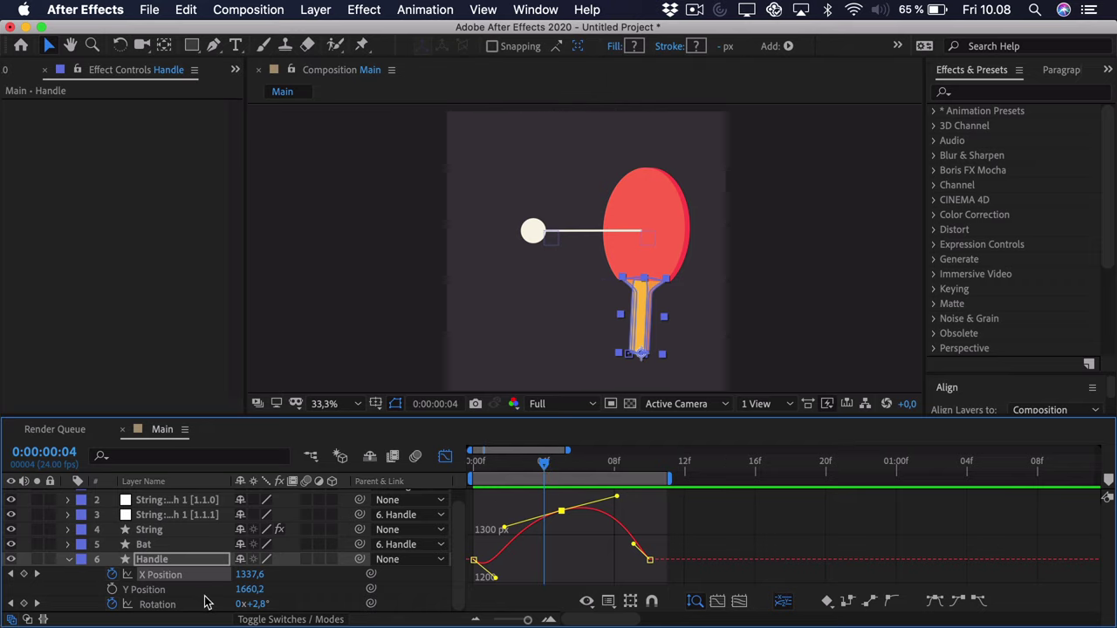
# Show the Handle's Rotation curve and lengthen both handles of its frame 5 keyframe horizontally.
pyautogui.click(157, 605)
pyautogui.click(561, 497)
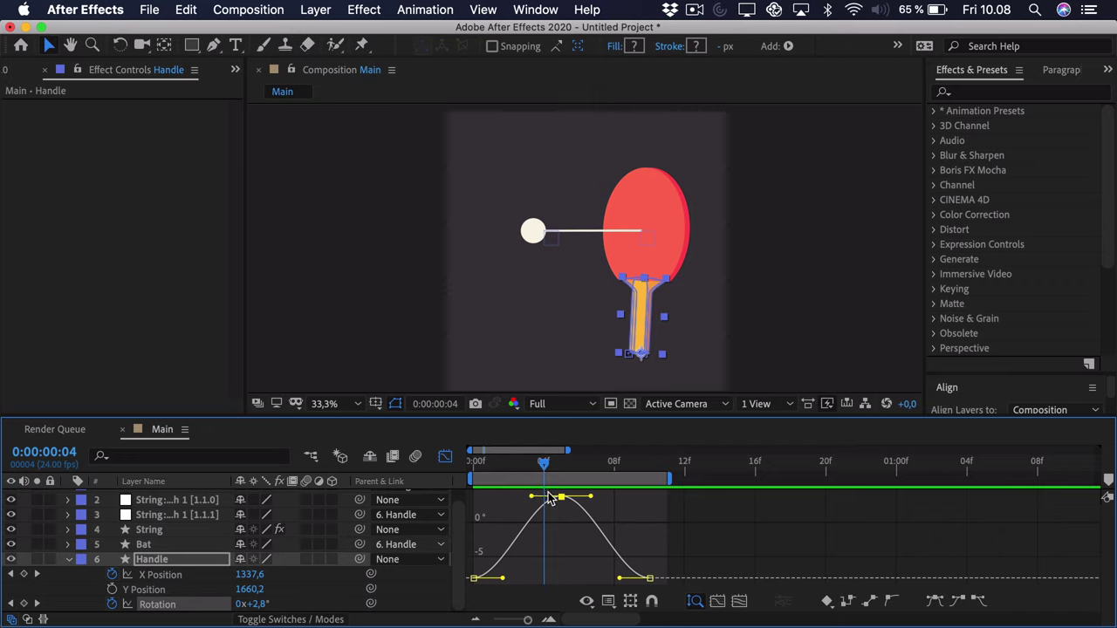
pyautogui.moveTo(532, 498); pyautogui.dragTo(500, 498)
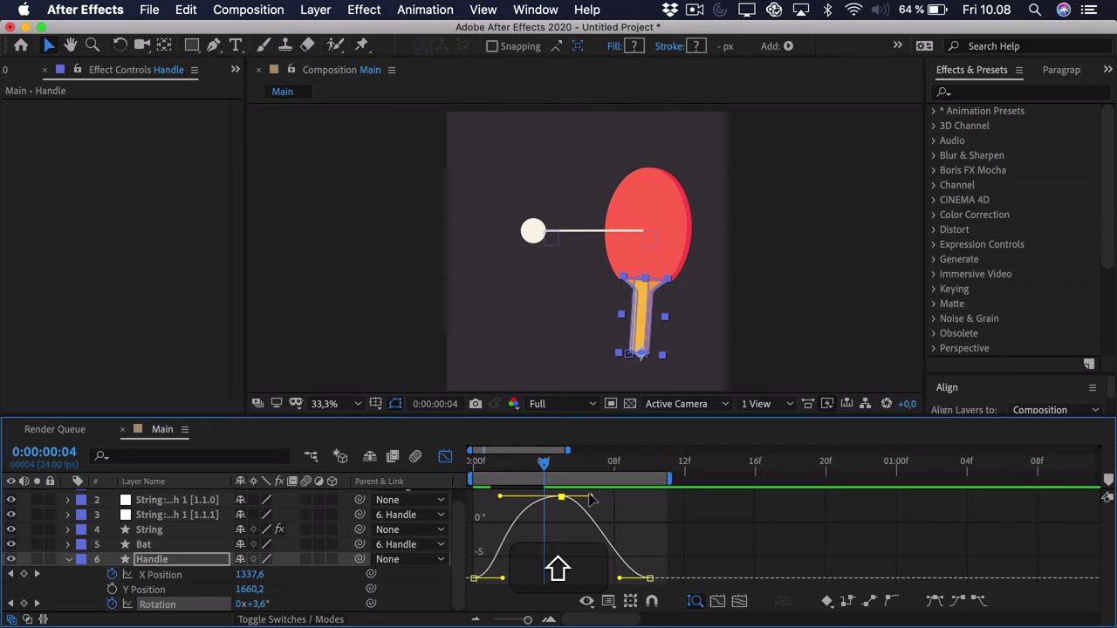
pyautogui.moveTo(591, 497); pyautogui.dragTo(615, 501)
# Raise the incoming Rotation handle at frame 10 and pull the outgoing handle at frame 0 below its keyframe.
pyautogui.moveTo(618, 578); pyautogui.dragTo(635, 556)
pyautogui.click(472, 578)
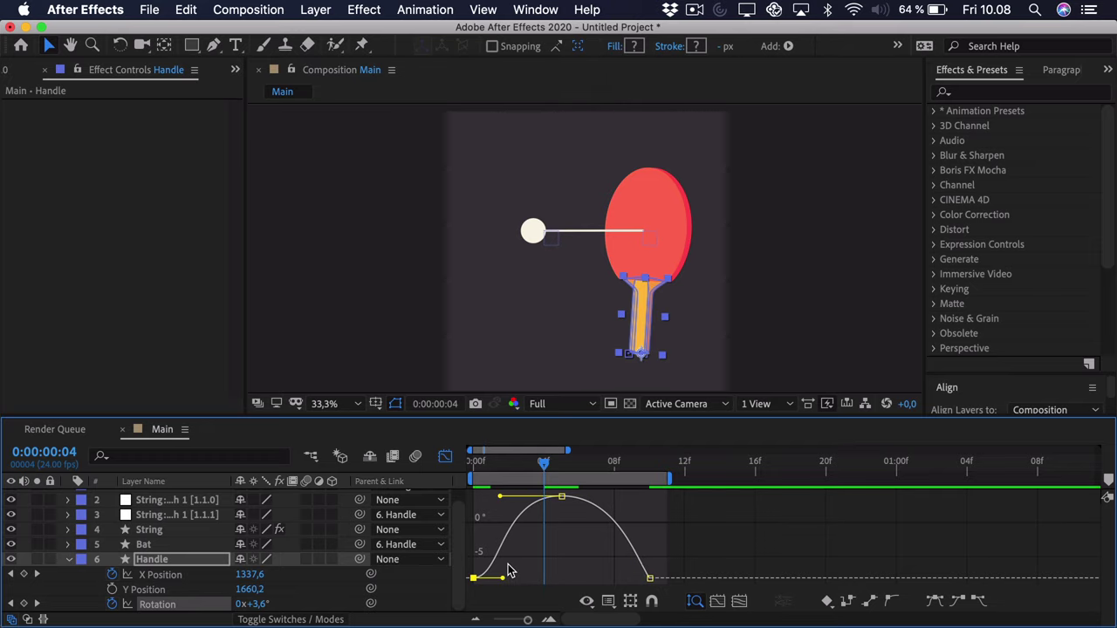
pyautogui.moveTo(506, 580)
pyautogui.mouseDown()
pyautogui.moveTo(500, 602)
pyautogui.moveTo(503, 583)
pyautogui.mouseUp()
# Tilt the Rotation handles at frame 5, incoming side down and outgoing side up, and preview the motion.
pyautogui.click(561, 497)
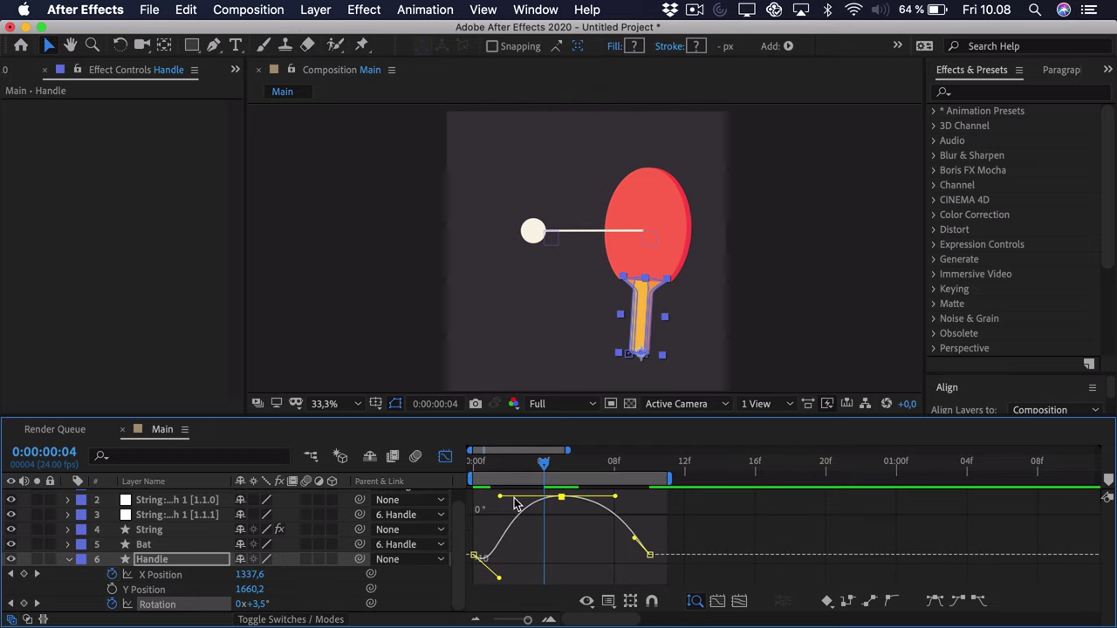
pyautogui.moveTo(502, 497); pyautogui.dragTo(501, 512)
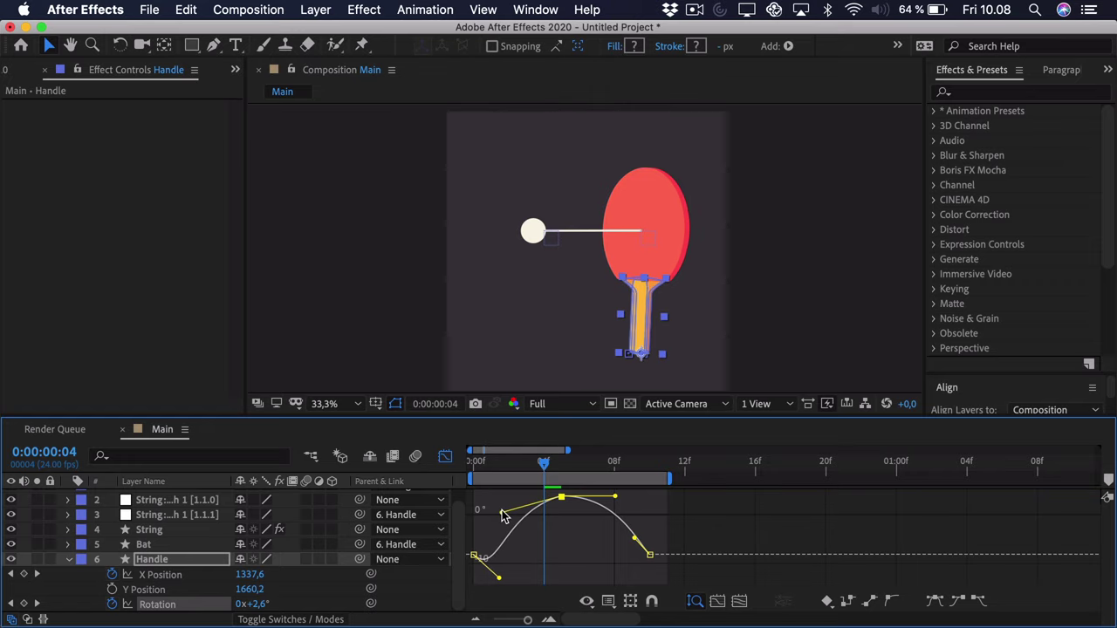
pyautogui.moveTo(622, 502); pyautogui.dragTo(625, 490)
pyautogui.press('space')
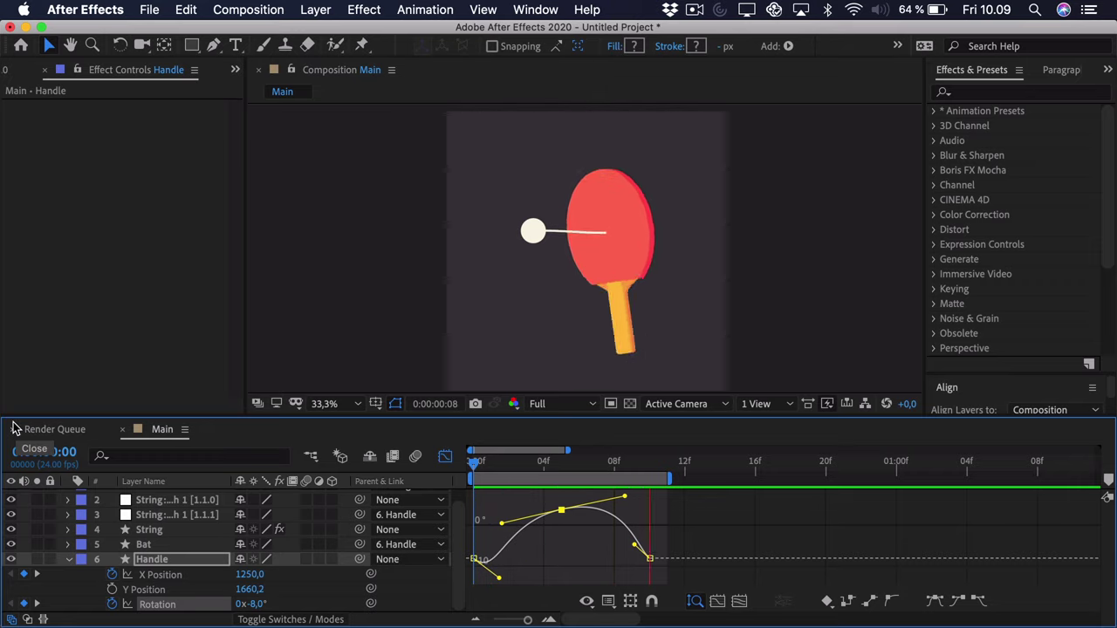
pyautogui.press('space')
pyautogui.moveTo(489, 469); pyautogui.dragTo(538, 475)
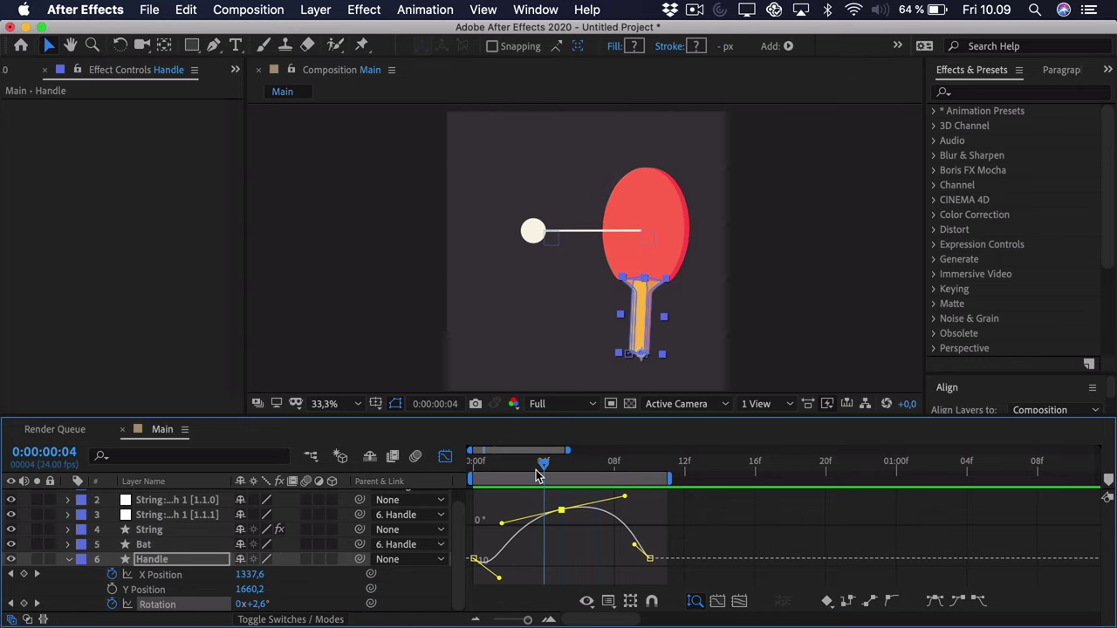
# Close the Graph Editor, shift all three Handle Rotation keyframes two frames later, and scrub the offset motion.
pyautogui.click(445, 456)
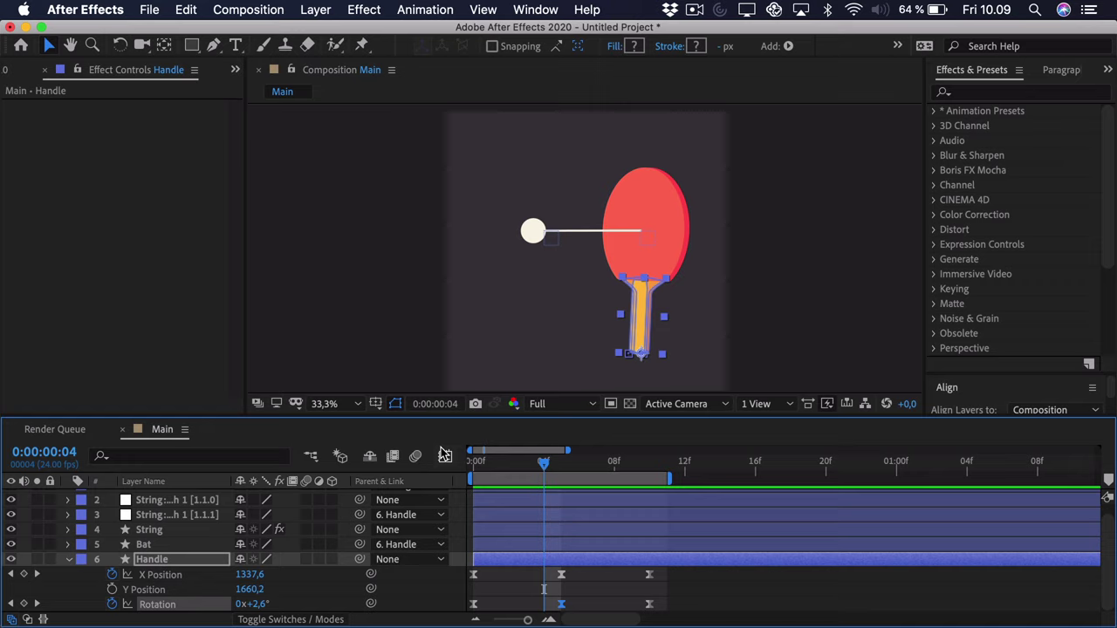
pyautogui.moveTo(684, 597); pyautogui.dragTo(465, 610)
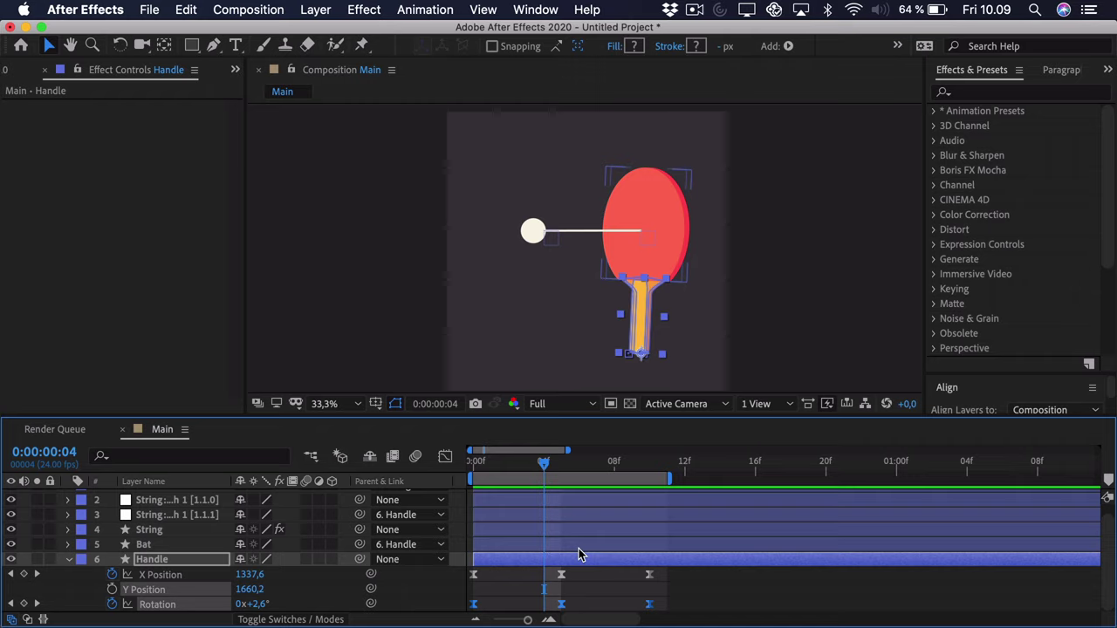
pyautogui.press('alt')
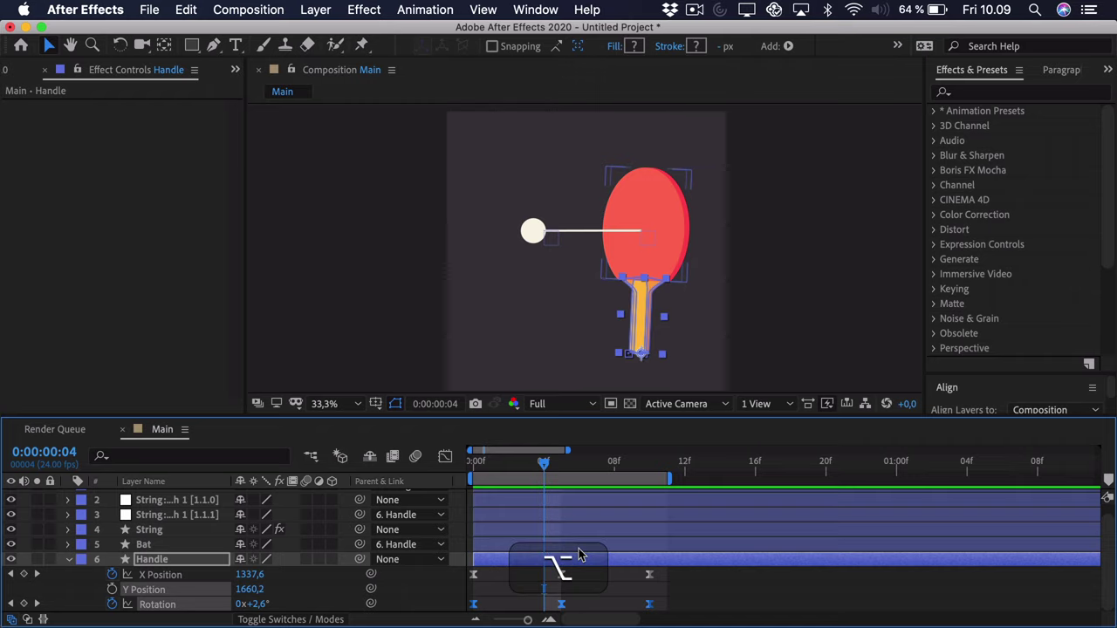
pyautogui.hotkey('alt', 'Right')
pyautogui.hotkey('alt', 'Right')
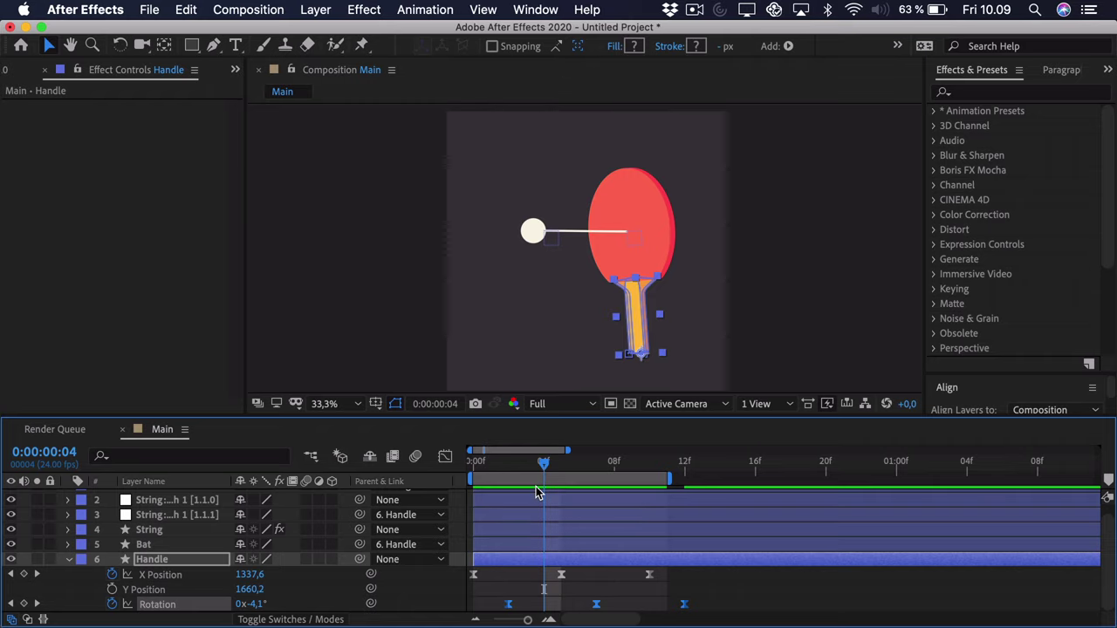
pyautogui.moveTo(541, 463); pyautogui.dragTo(439, 481)
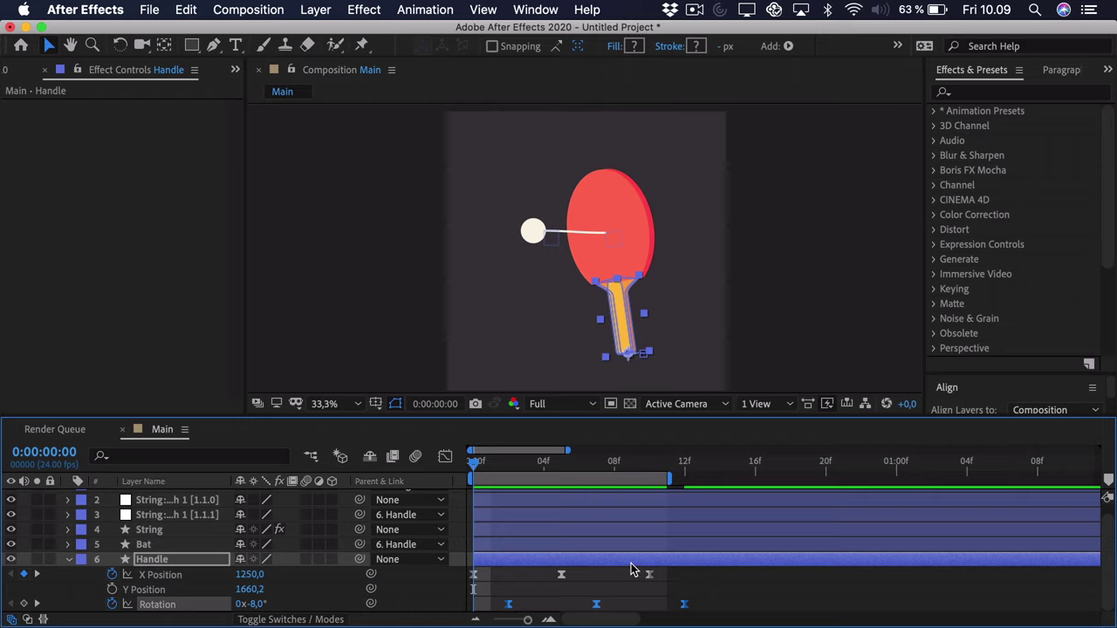
pyautogui.click(542, 462)
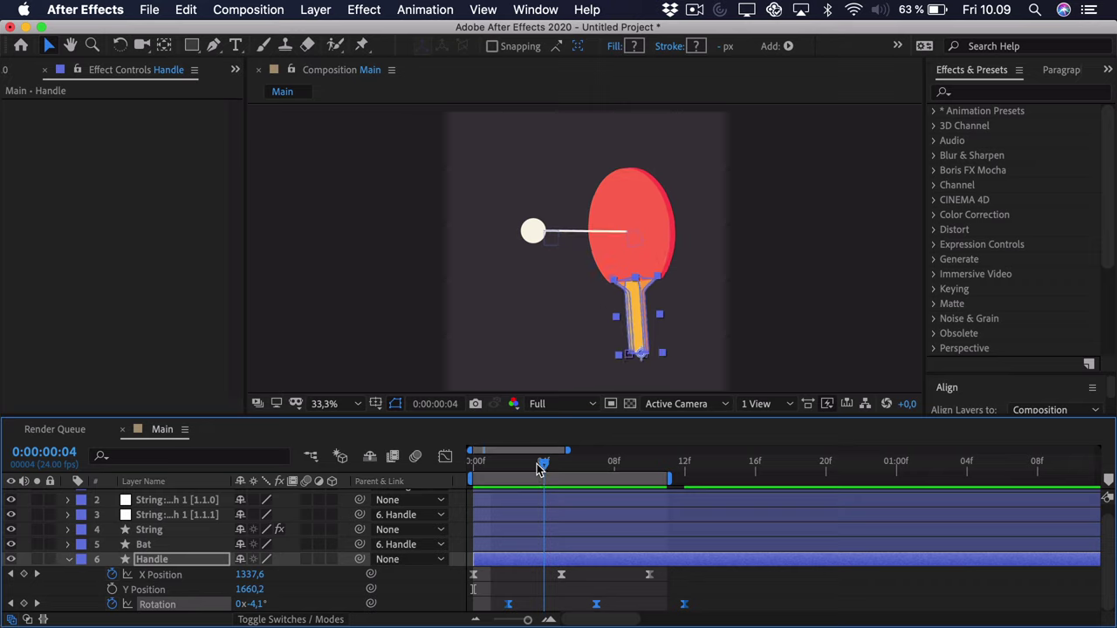
# Add the expression loopIn()+loopOut()-value to the Handle layer's X Position.
pyautogui.click(485, 597)
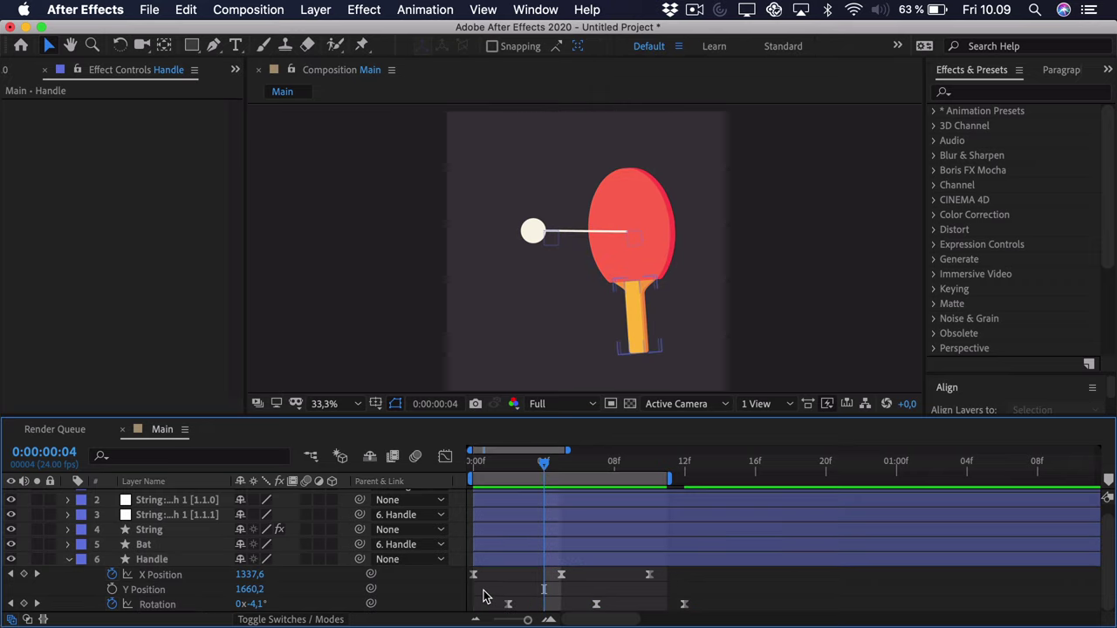
pyautogui.press('alt')
pyautogui.keyDown('alt'); pyautogui.click(111, 574); pyautogui.keyUp('alt')
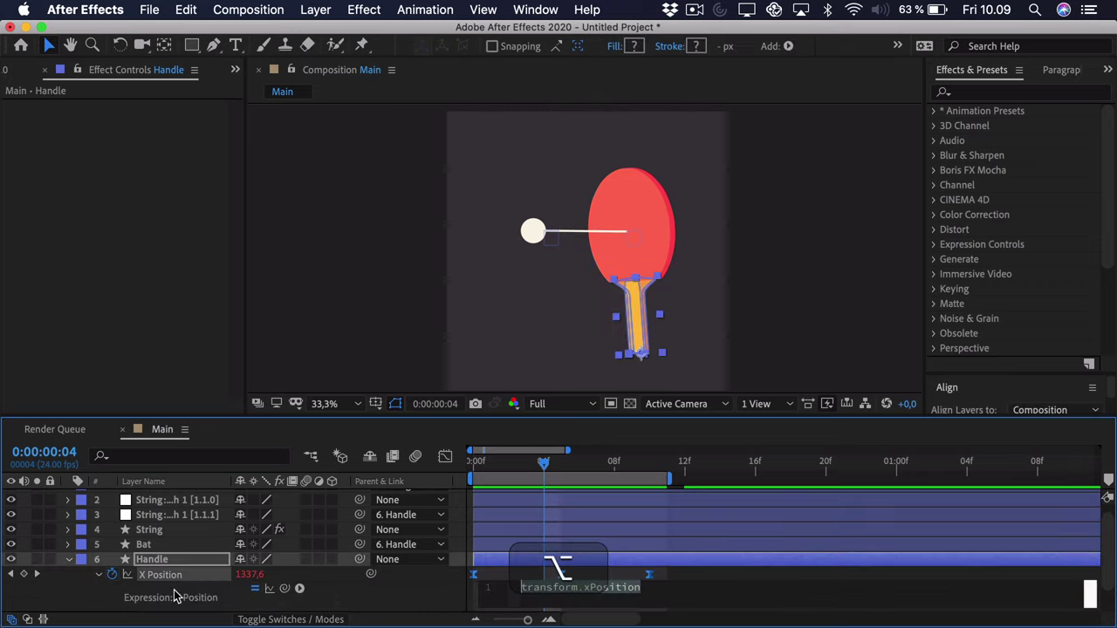
pyautogui.write('loop')
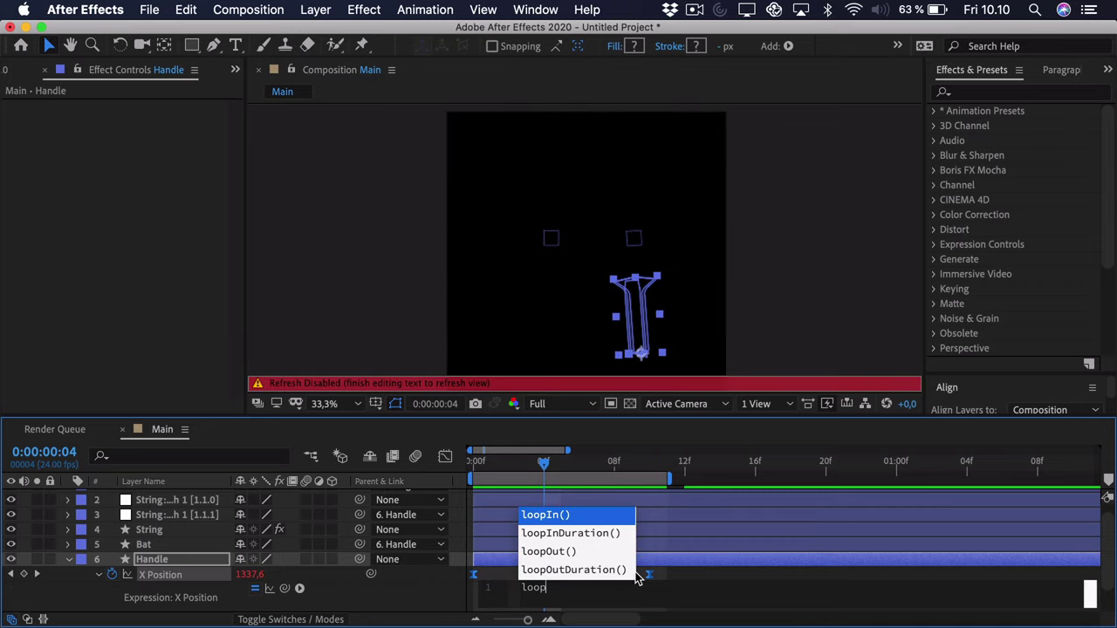
pyautogui.press('Return')
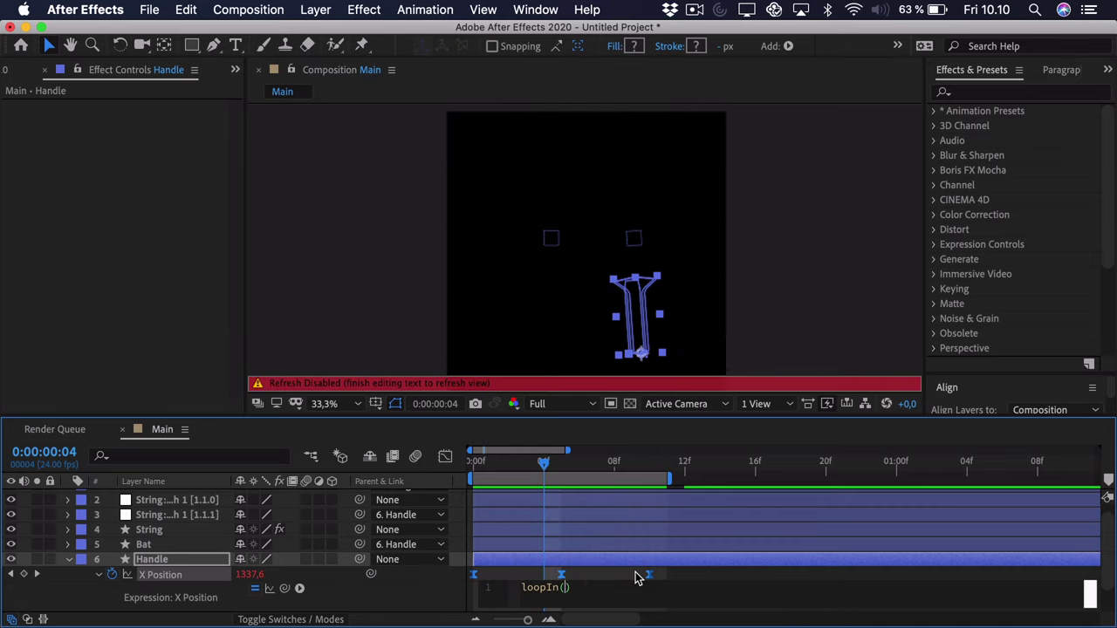
pyautogui.write('+loop')
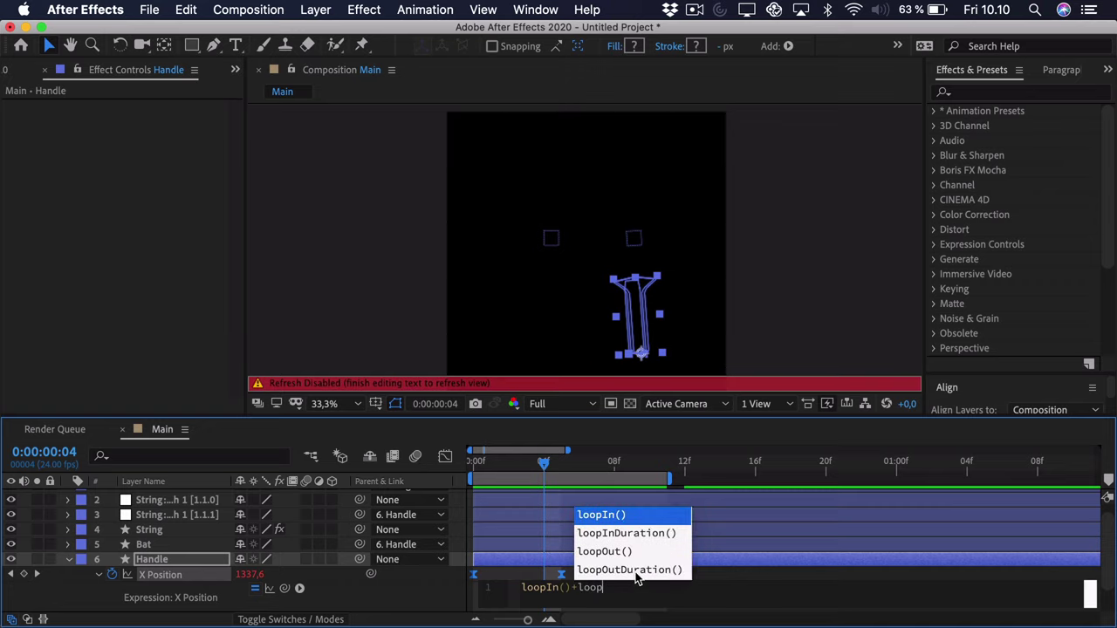
pyautogui.press('Down')
pyautogui.press('Down')
pyautogui.press('Return')
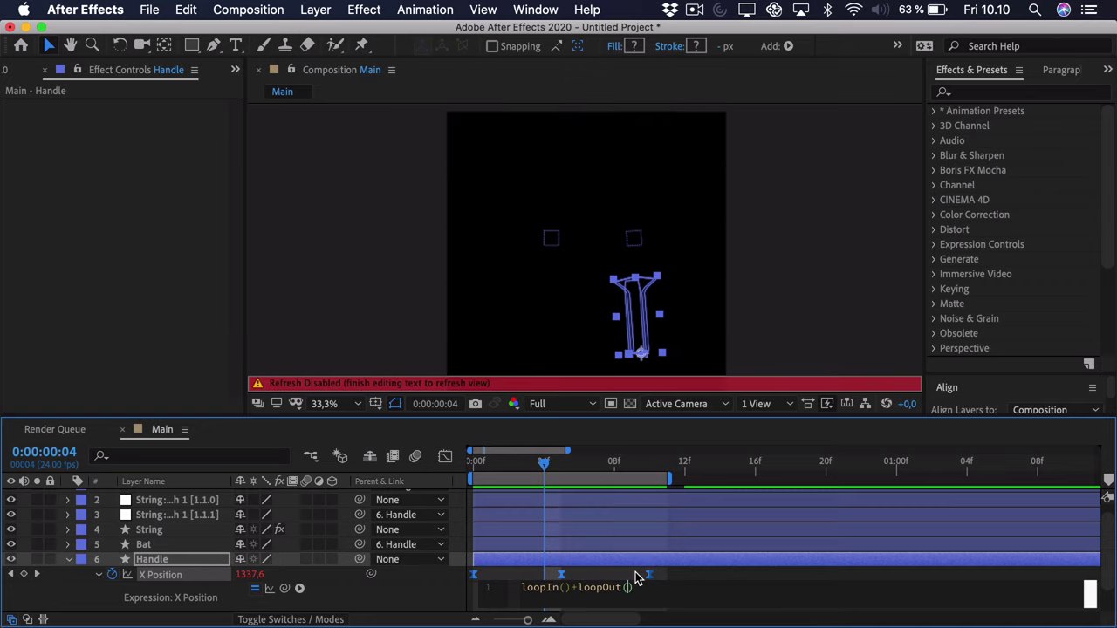
pyautogui.write('-value')
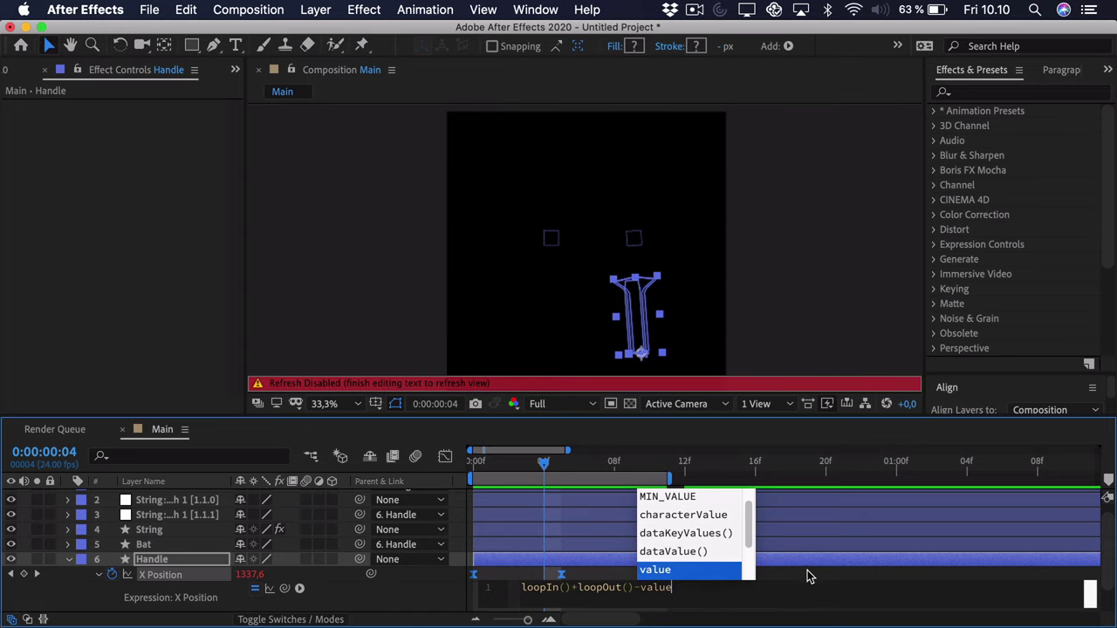
pyautogui.click(807, 576)
pyautogui.scroll(-1, 491, 529)
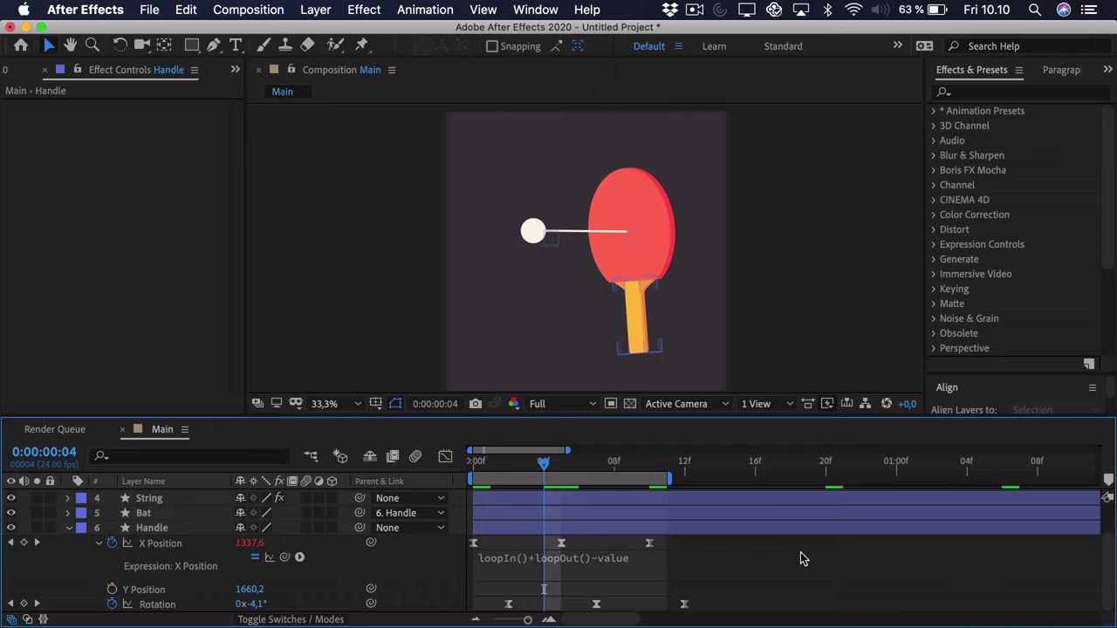
# Copy the X Position loop expression and paste it as the expression of the Handle's Rotation.
pyautogui.click(598, 561)
pyautogui.press('super+a')
pyautogui.press('super+c')
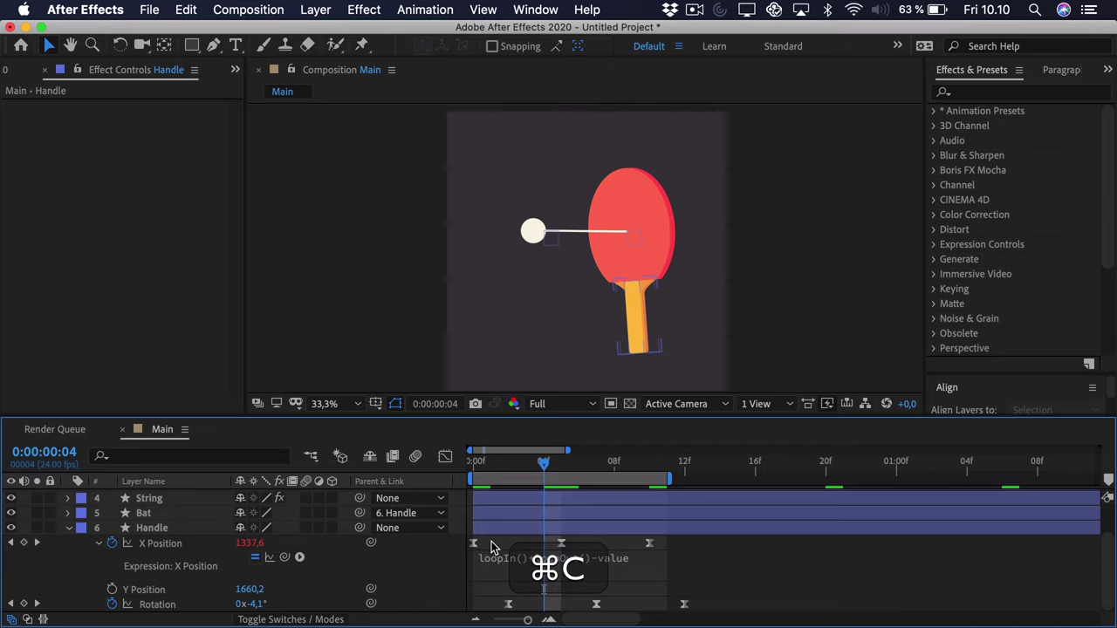
pyautogui.keyDown('alt'); pyautogui.click(111, 604); pyautogui.keyUp('alt')
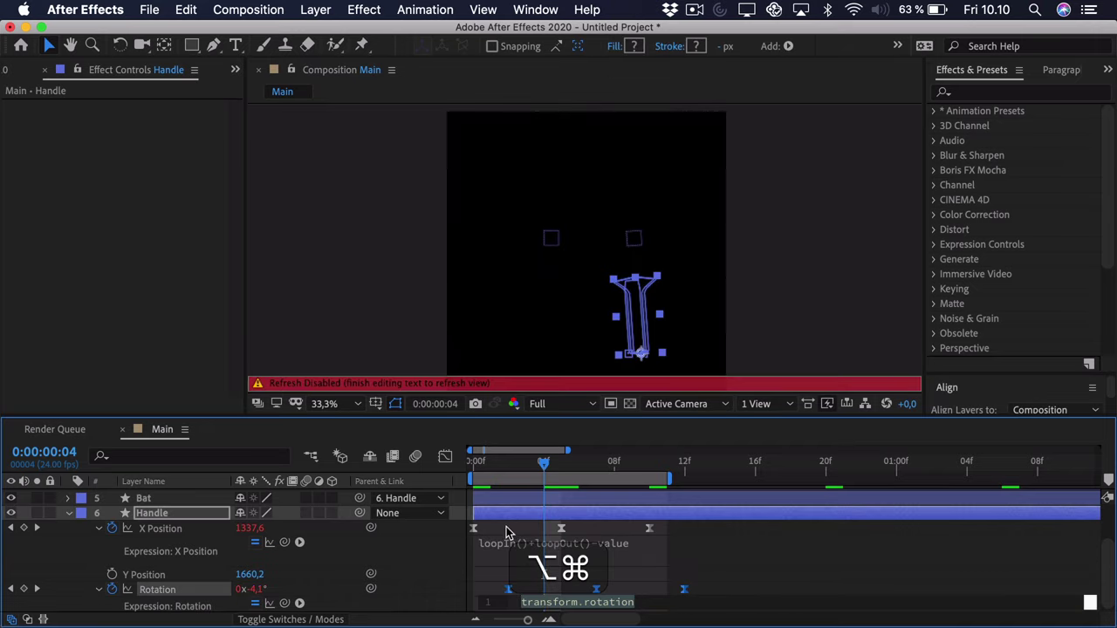
pyautogui.press('alt+super+v')
pyautogui.click(505, 526)
# Check the looped Handle motion around its first and last Rotation keyframes, and preview the composition from the start.
pyautogui.click(510, 464)
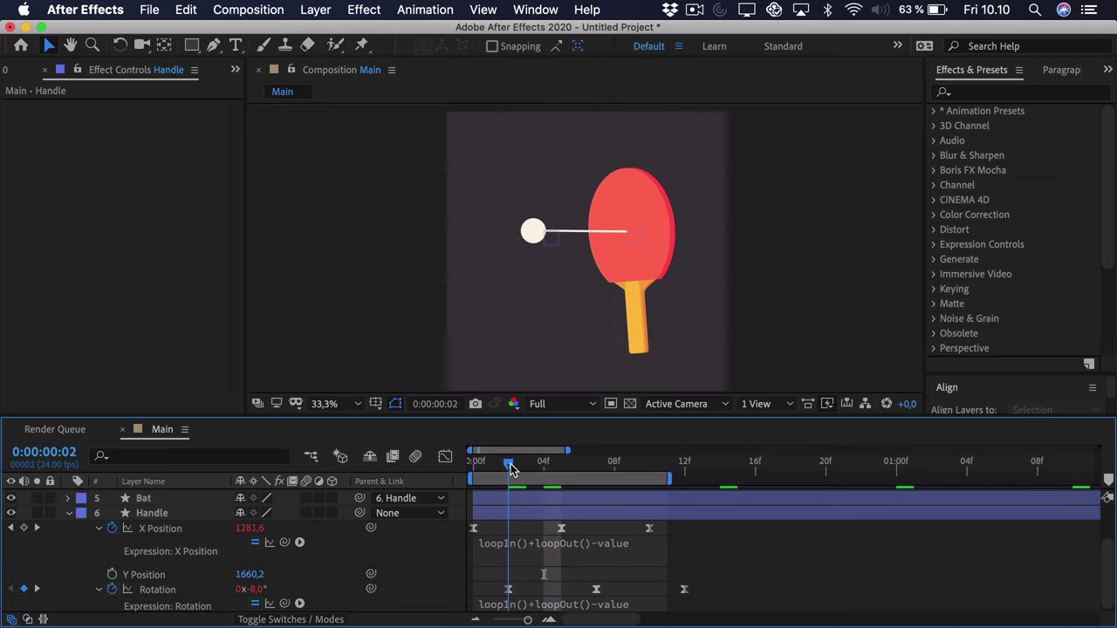
pyautogui.moveTo(502, 469); pyautogui.dragTo(491, 466)
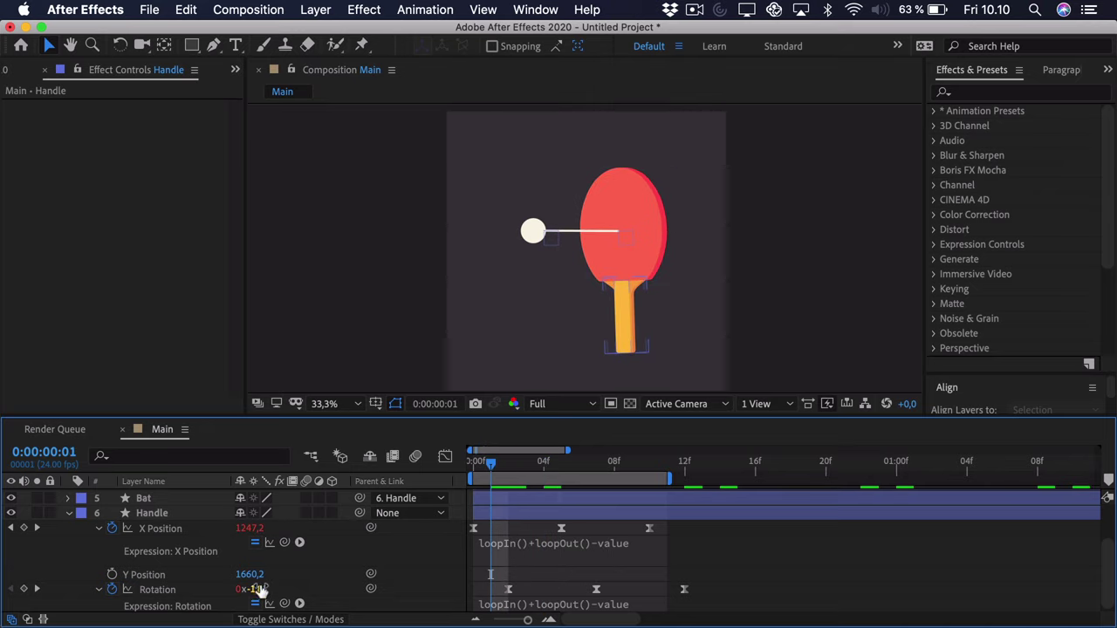
pyautogui.click(684, 464)
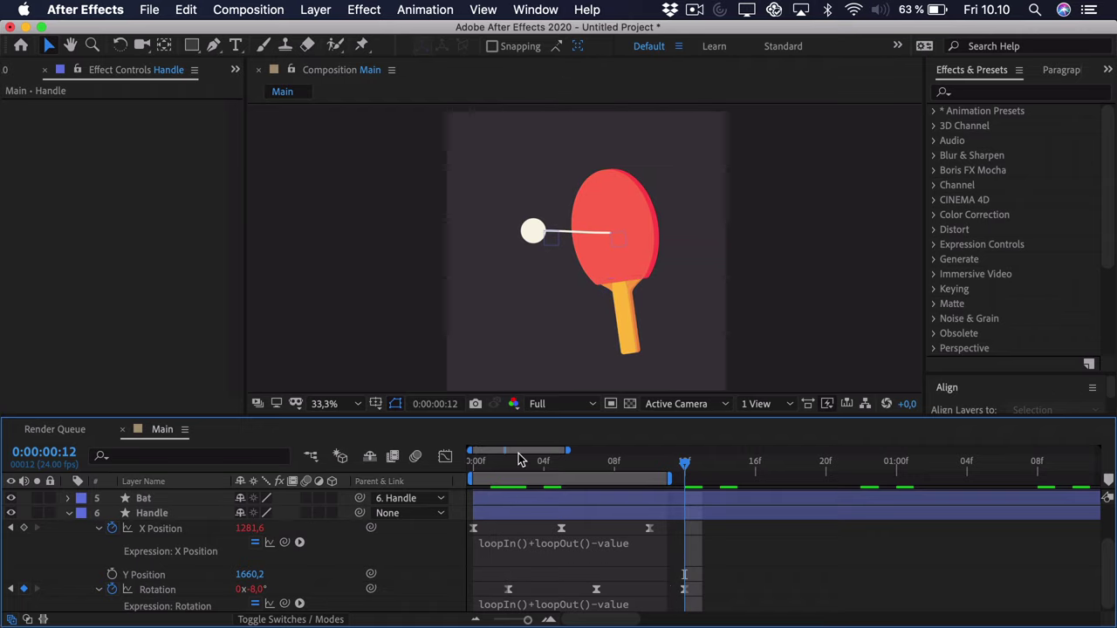
pyautogui.press(';')
pyautogui.press('Home')
pyautogui.press('space')
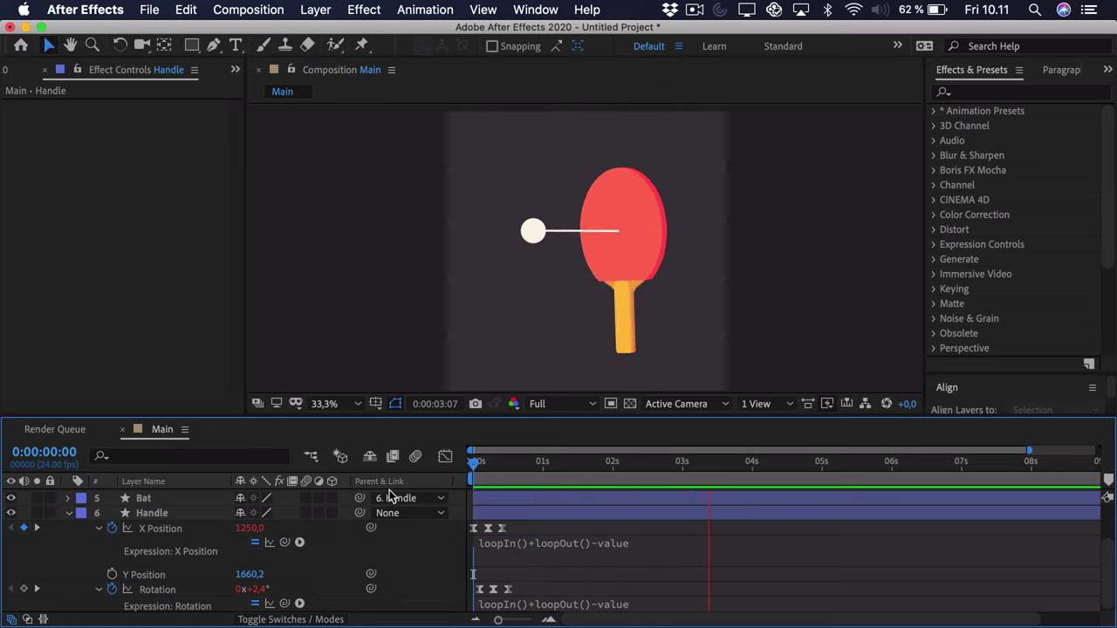
pyautogui.press('space')
pyautogui.press('Home')
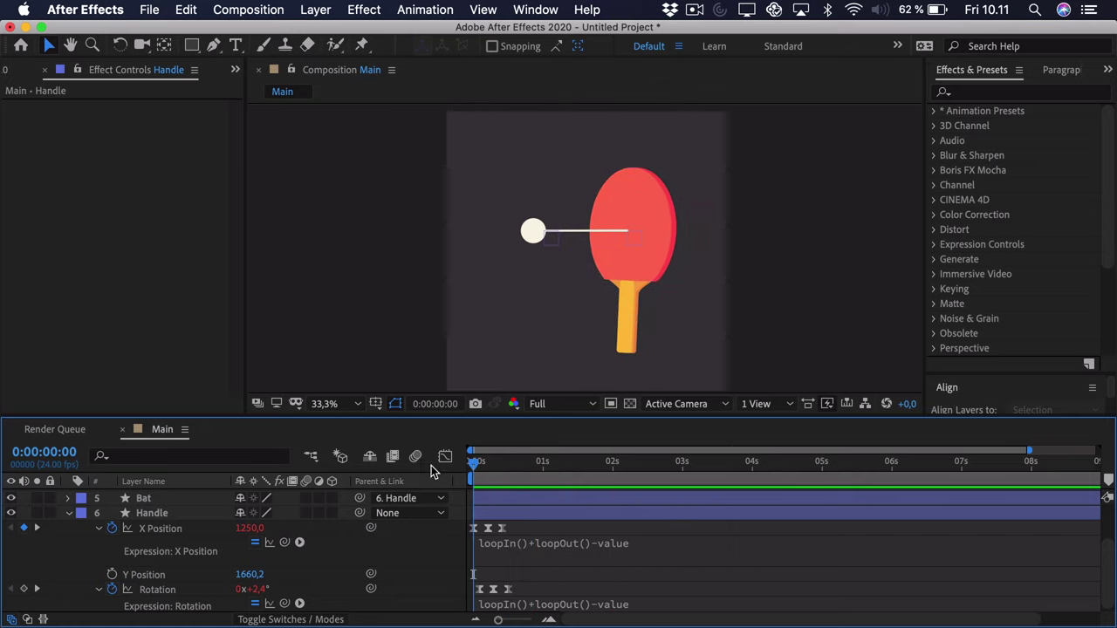
# Try moving the String: Path 1 [1.1.0] null slightly upward at frame 2, and undo the move.
pyautogui.moveTo(499, 620); pyautogui.dragTo(524, 620)
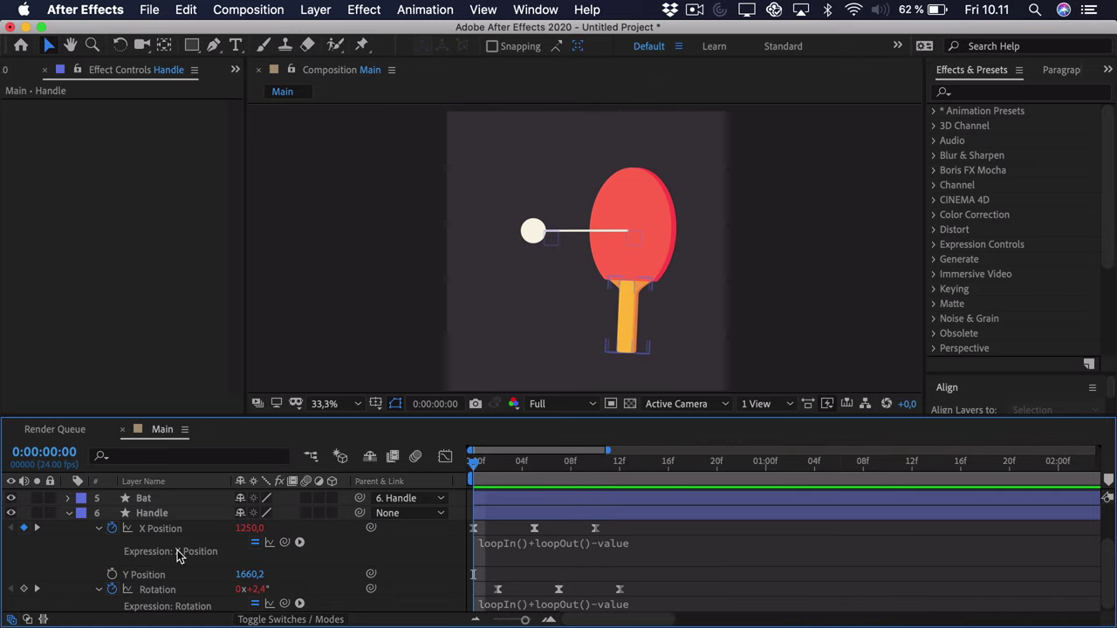
pyautogui.scroll(3, 177, 556)
pyautogui.press('.')
pyautogui.press('.')
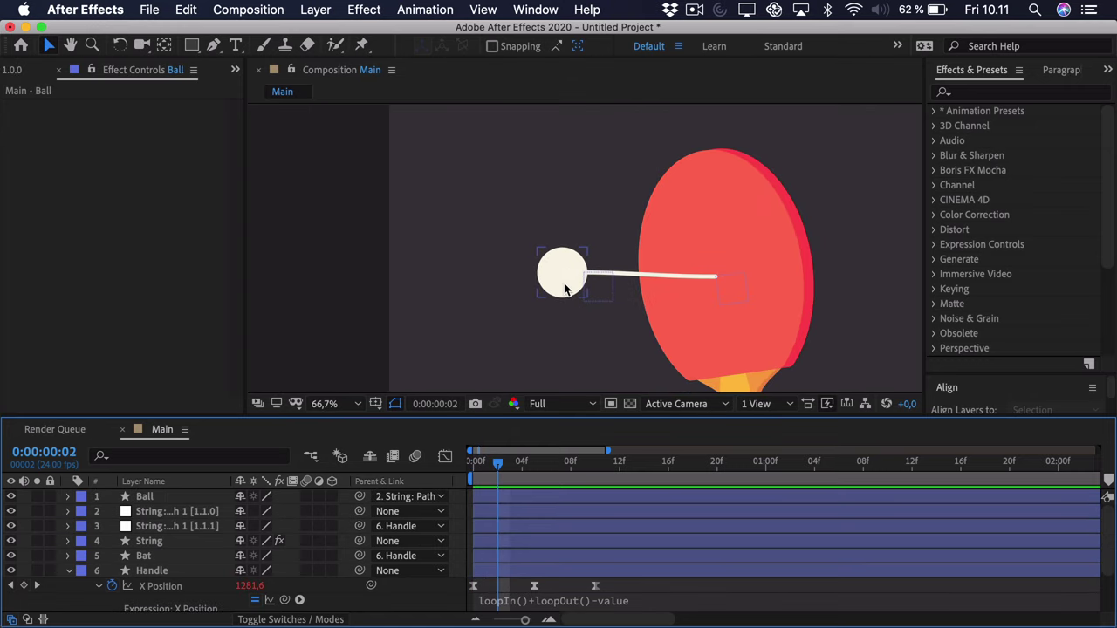
pyautogui.moveTo(602, 299)
pyautogui.mouseDown()
pyautogui.moveTo(643, 266)
pyautogui.moveTo(598, 274)
pyautogui.moveTo(605, 283)
pyautogui.mouseUp()
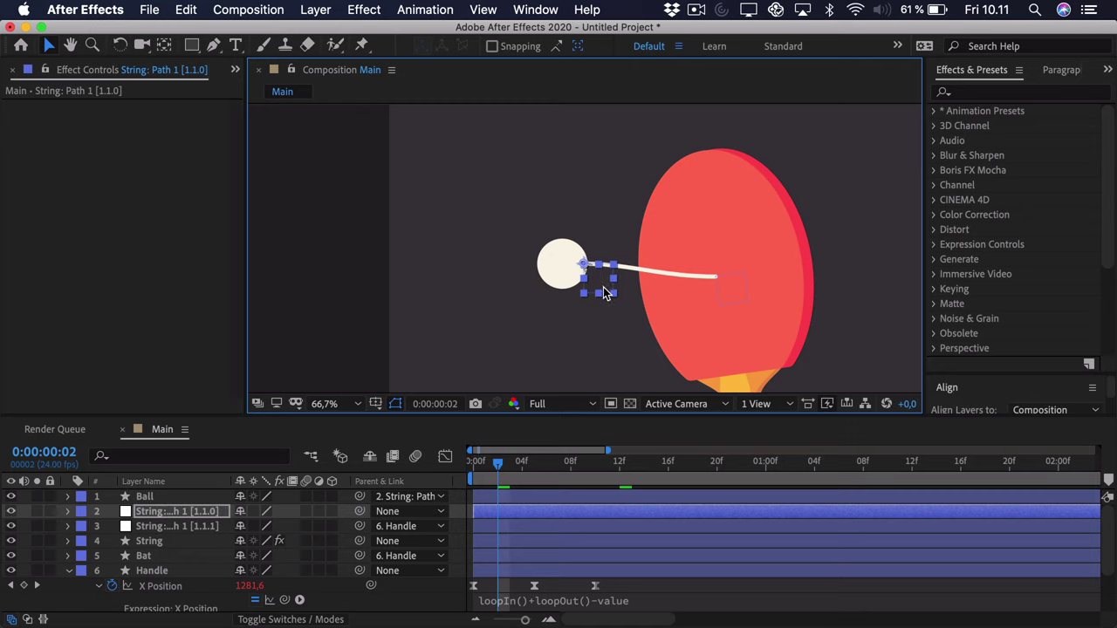
pyautogui.press('super+z')
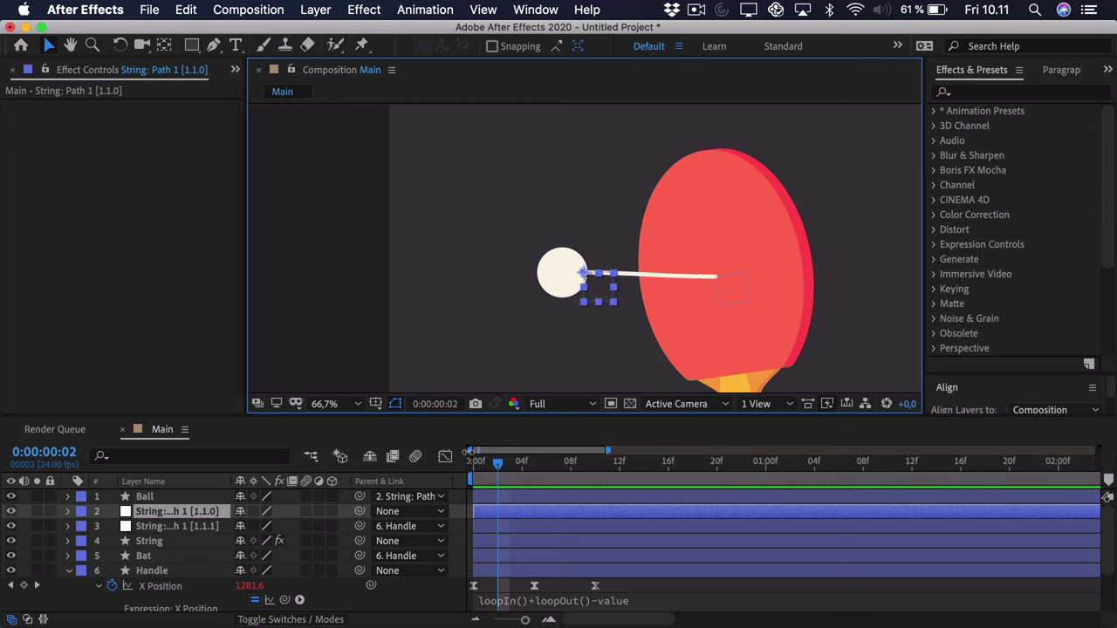
# Separate the Position dimensions of the String: Path 1 [1.1.0] null and keyframe its X Position at frame 0.
pyautogui.click(478, 464)
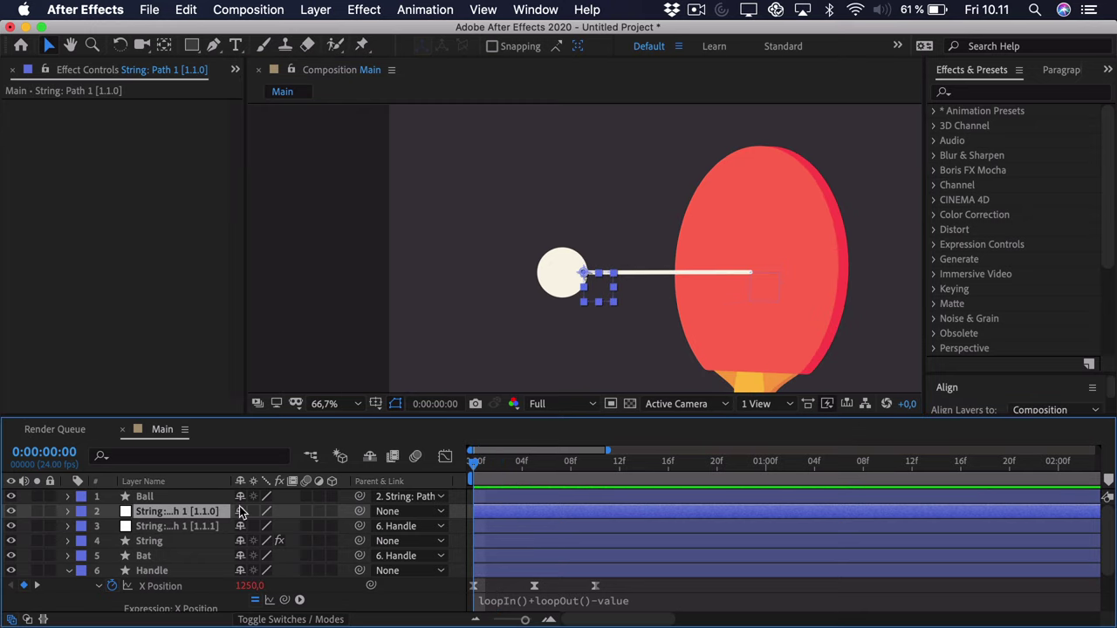
pyautogui.press('p')
pyautogui.rightClick(192, 529)
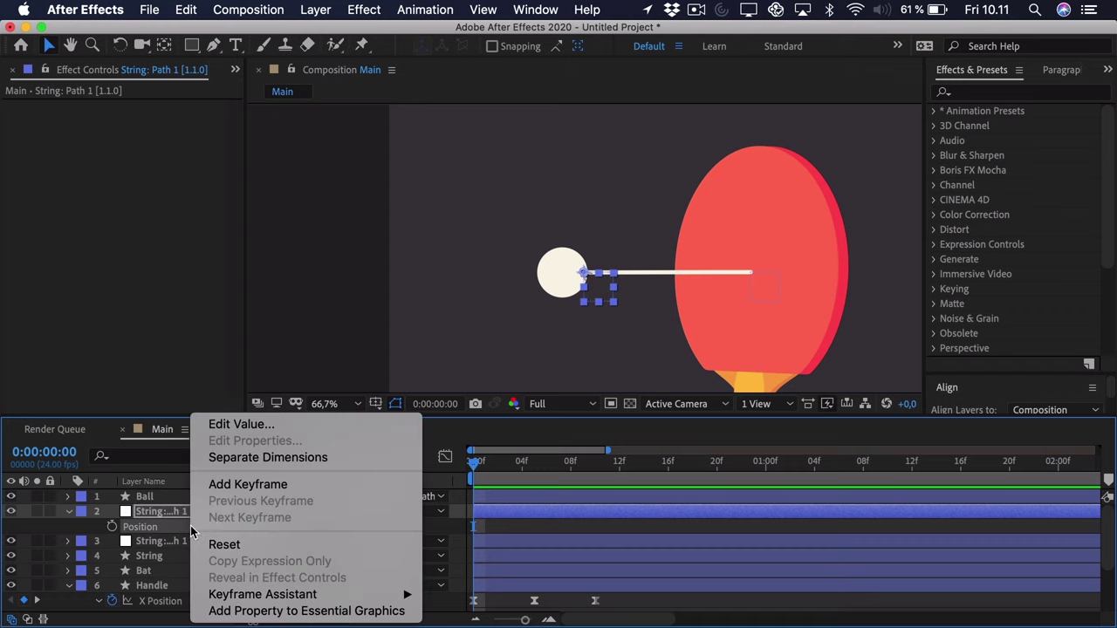
pyautogui.click(305, 457)
pyautogui.click(122, 534)
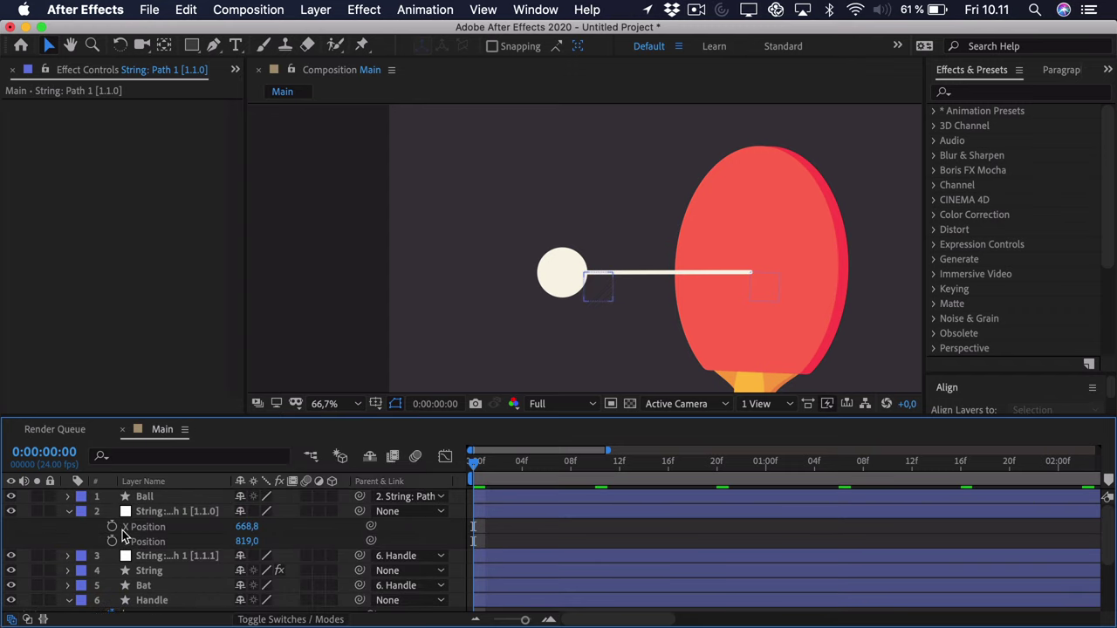
pyautogui.click(112, 526)
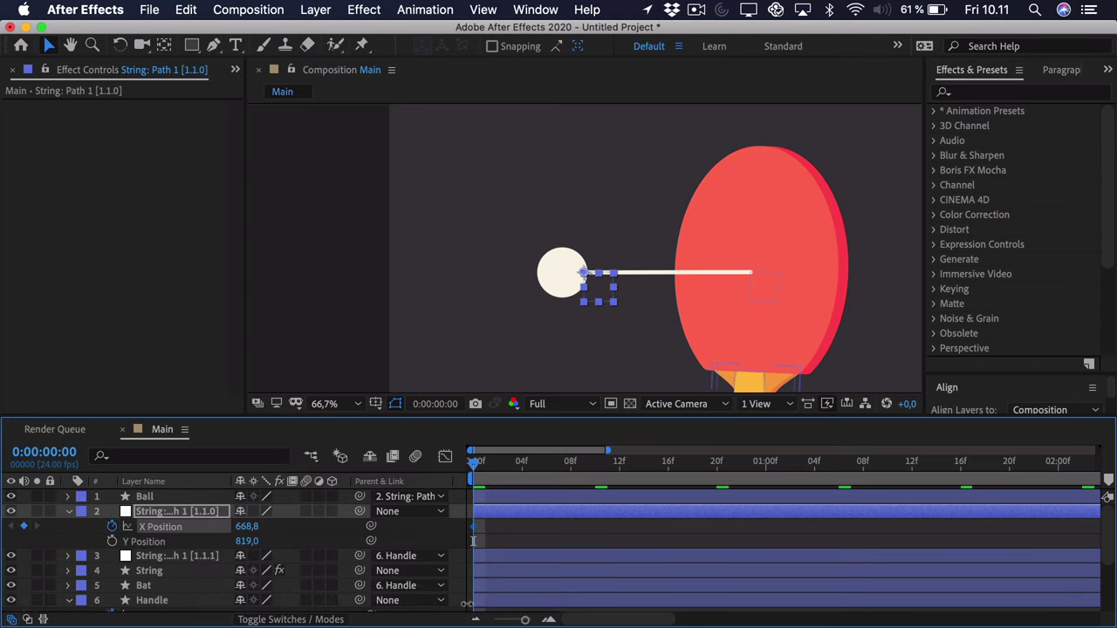
# At frame 2, move the null horizontally onto the bat to X Position 1097,8, and delete its frame 0 keyframe.
pyautogui.scroll(-1, 455, 483)
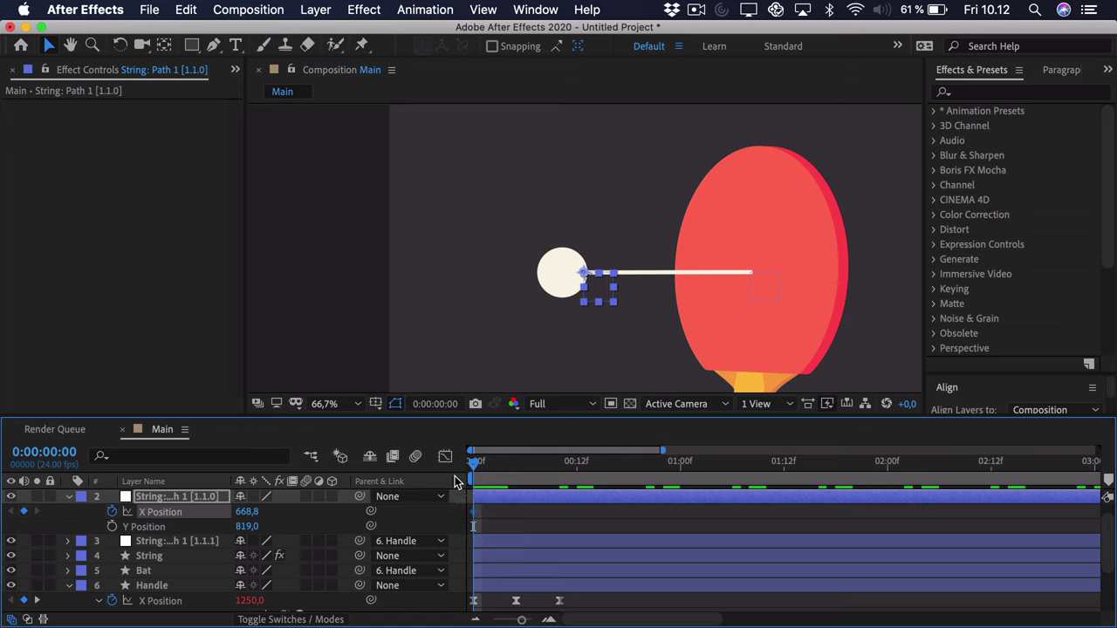
pyautogui.press('super+Right')
pyautogui.press('super+Right')
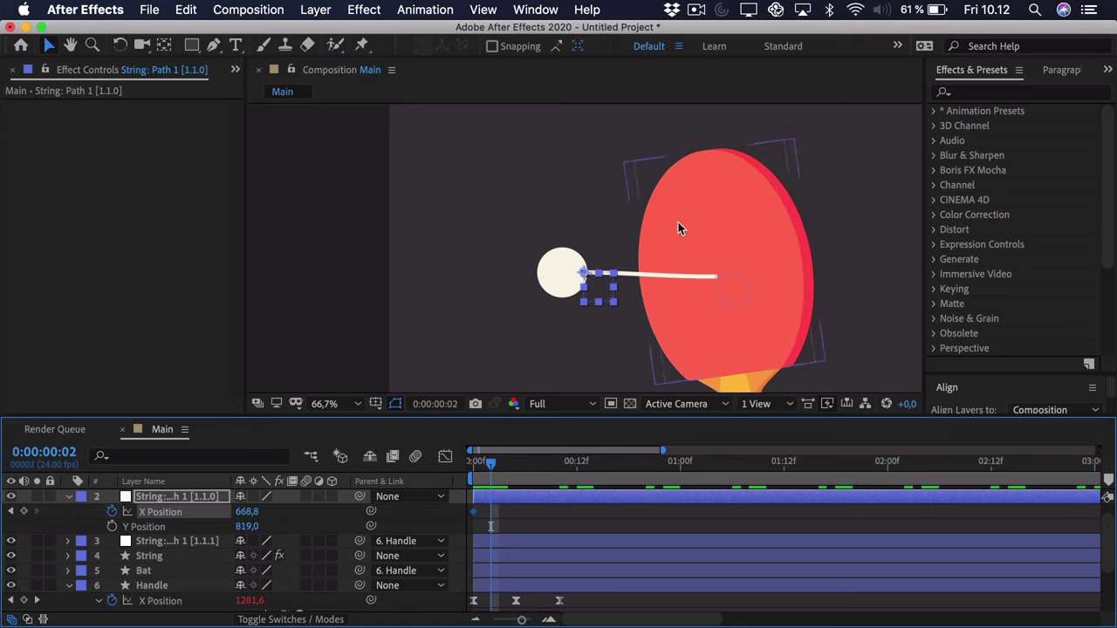
pyautogui.press('super+Right')
pyautogui.press('super+Left')
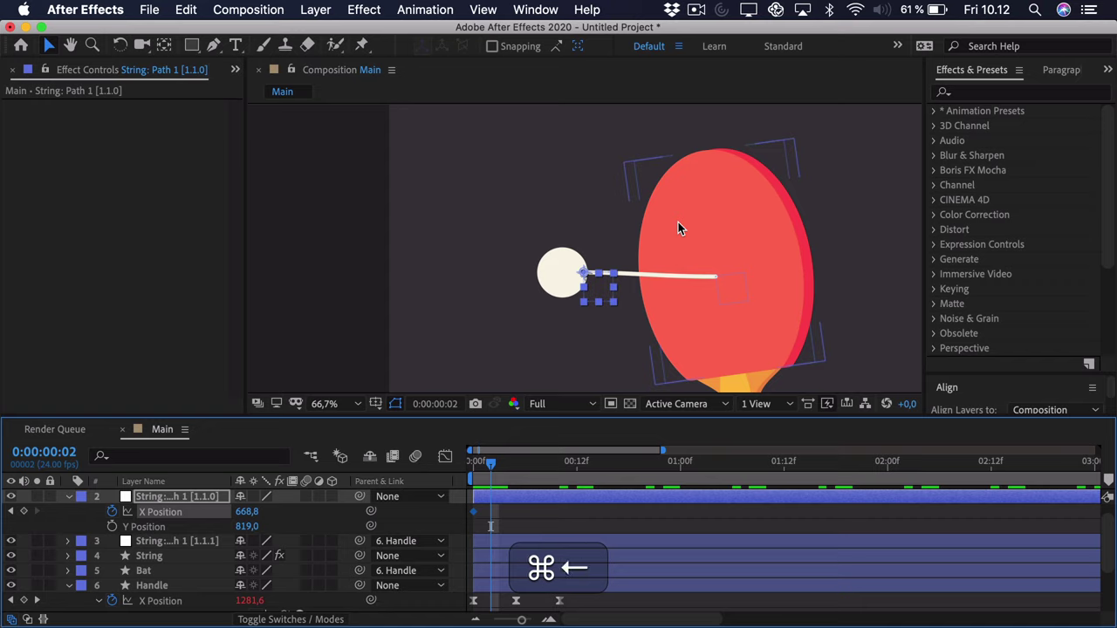
pyautogui.press('super+Right')
pyautogui.press('super+Left')
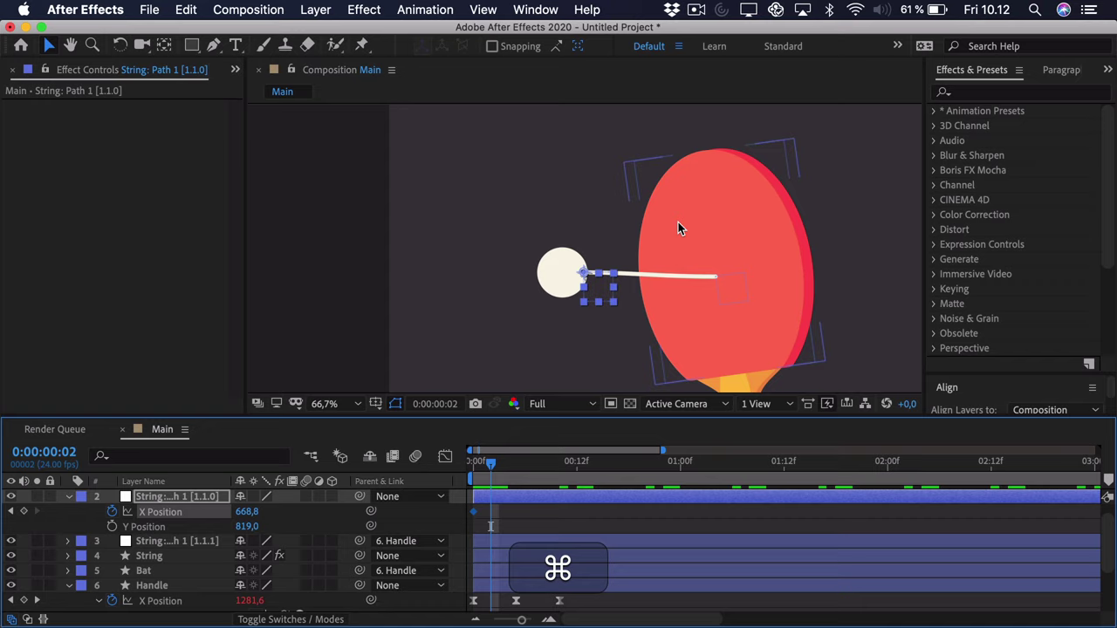
pyautogui.moveTo(601, 294); pyautogui.dragTo(710, 293)
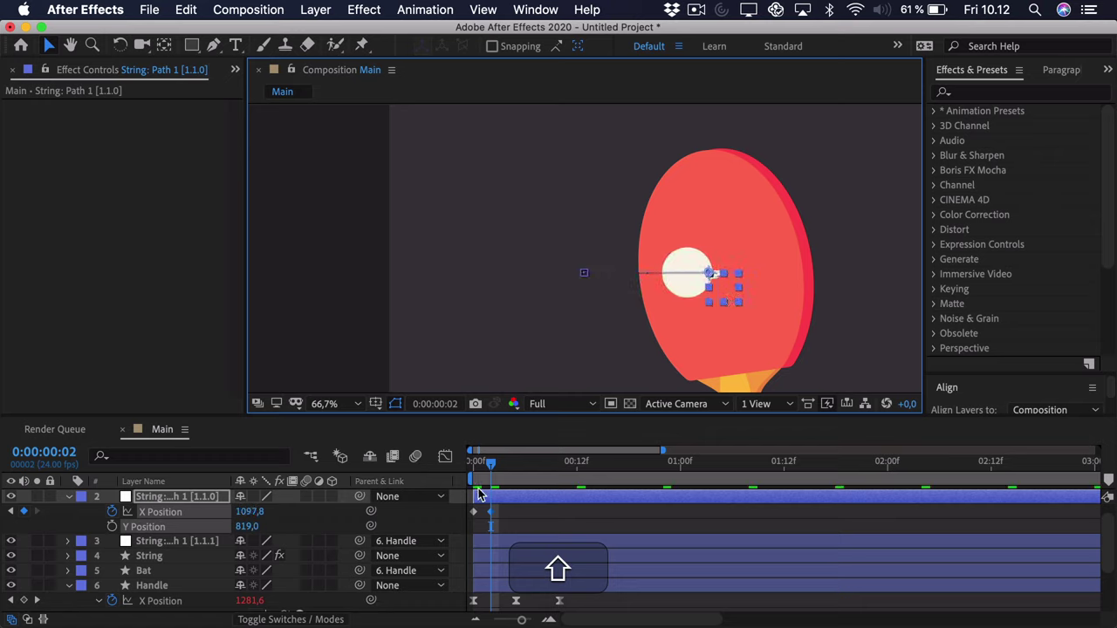
pyautogui.click(472, 513)
pyautogui.press('BackSpace')
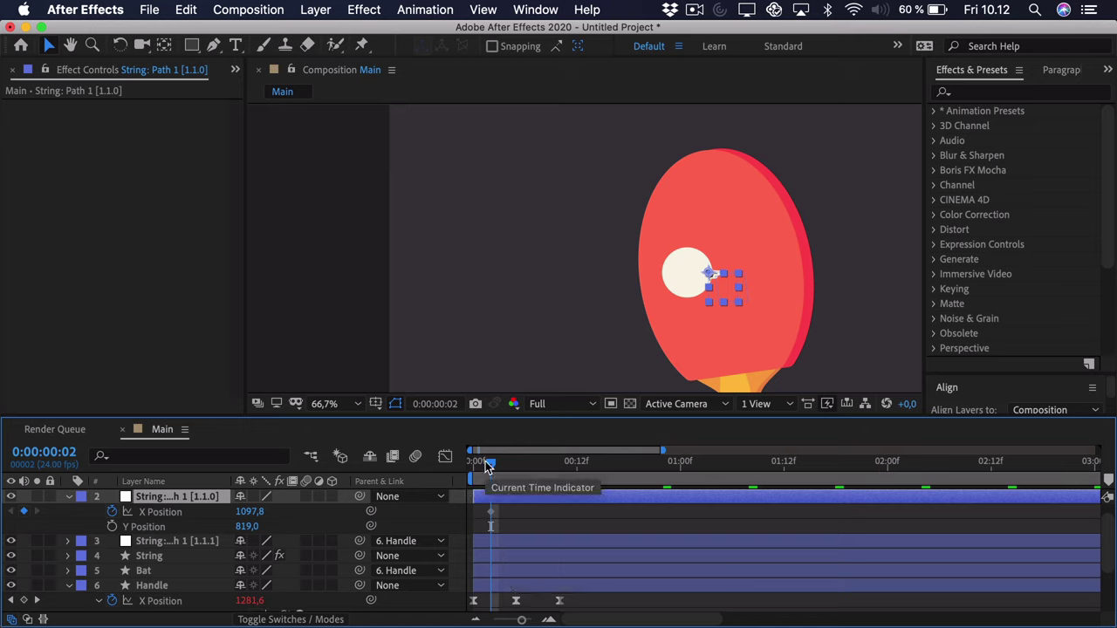
# At frame 7, move the null horizontally away from the bat to X Position 674,8.
pyautogui.press('super')
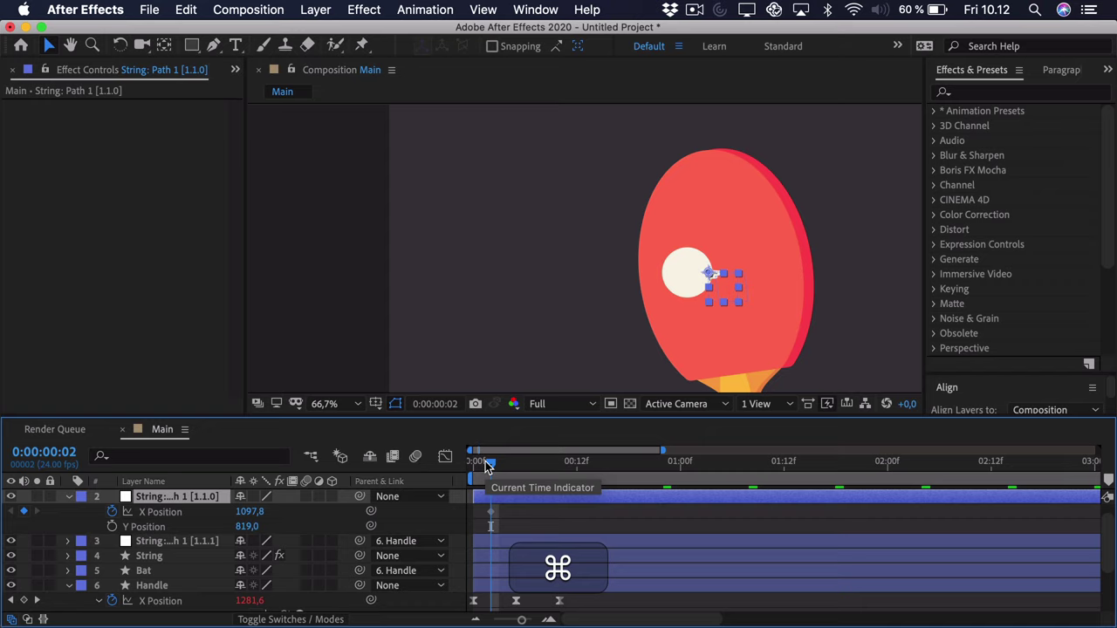
pyautogui.press('super+Right')
pyautogui.press('super+Right')
pyautogui.press('super+Right')
pyautogui.press('super+Right')
pyautogui.press('super+Right')
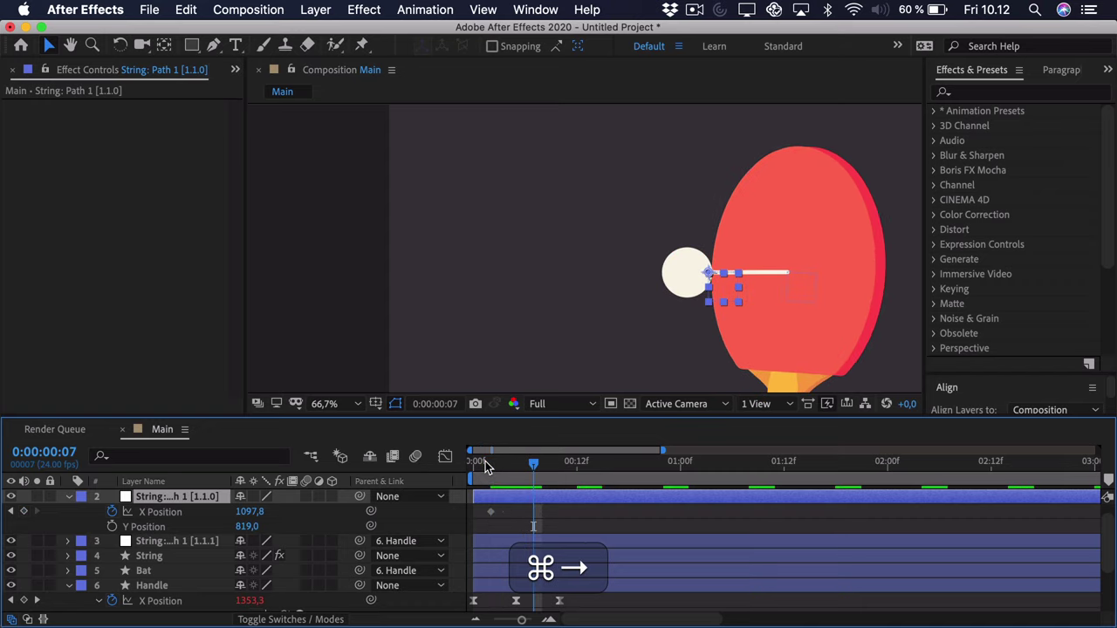
pyautogui.press('shift')
pyautogui.moveTo(713, 293); pyautogui.dragTo(602, 292)
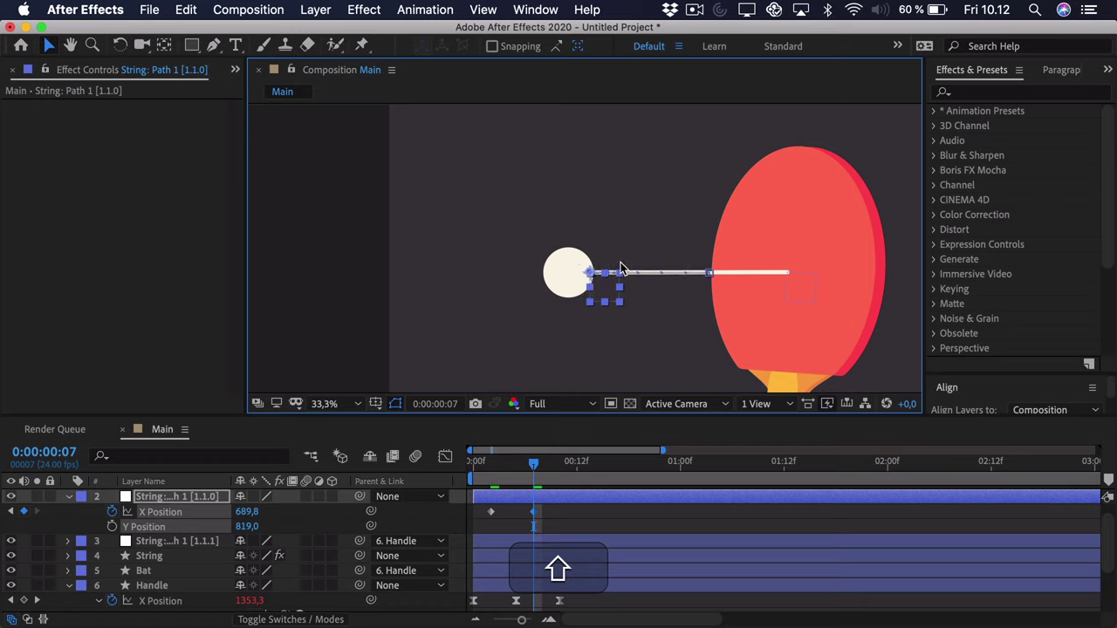
pyautogui.scroll(-2, 615, 281)
pyautogui.scroll(2, 617, 276)
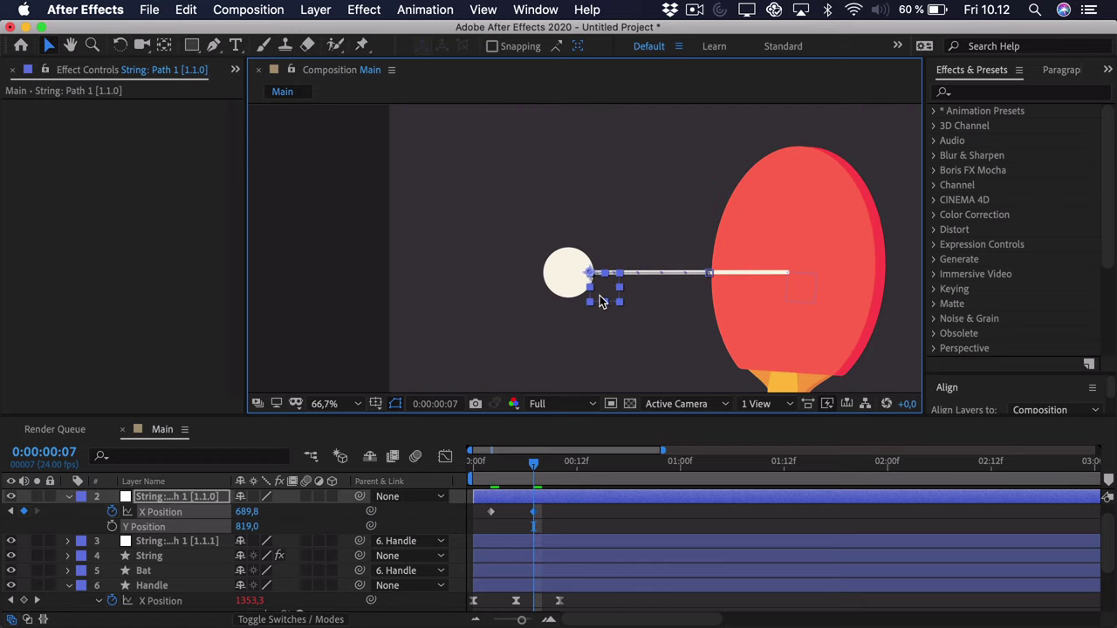
pyautogui.moveTo(599, 296); pyautogui.dragTo(597, 293)
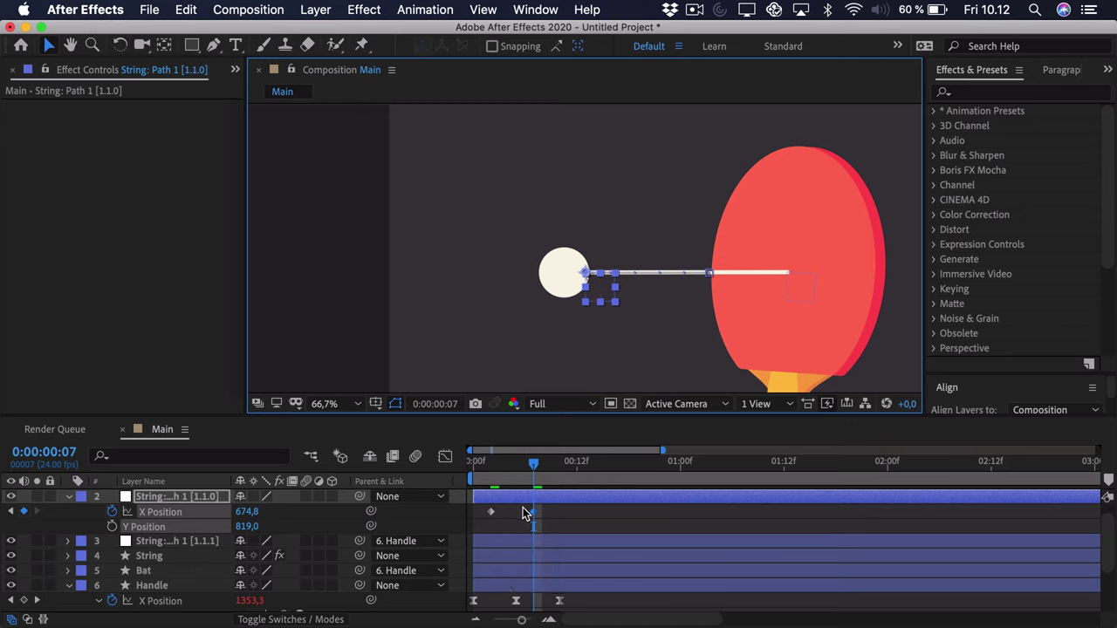
# Copy the null's frame 2 X Position keyframe to frame 12 so the ball returns to the bat.
pyautogui.press('super+Right')
pyautogui.press('super+Right')
pyautogui.press('super+Right')
pyautogui.press('super+Right')
pyautogui.press('super+Right')
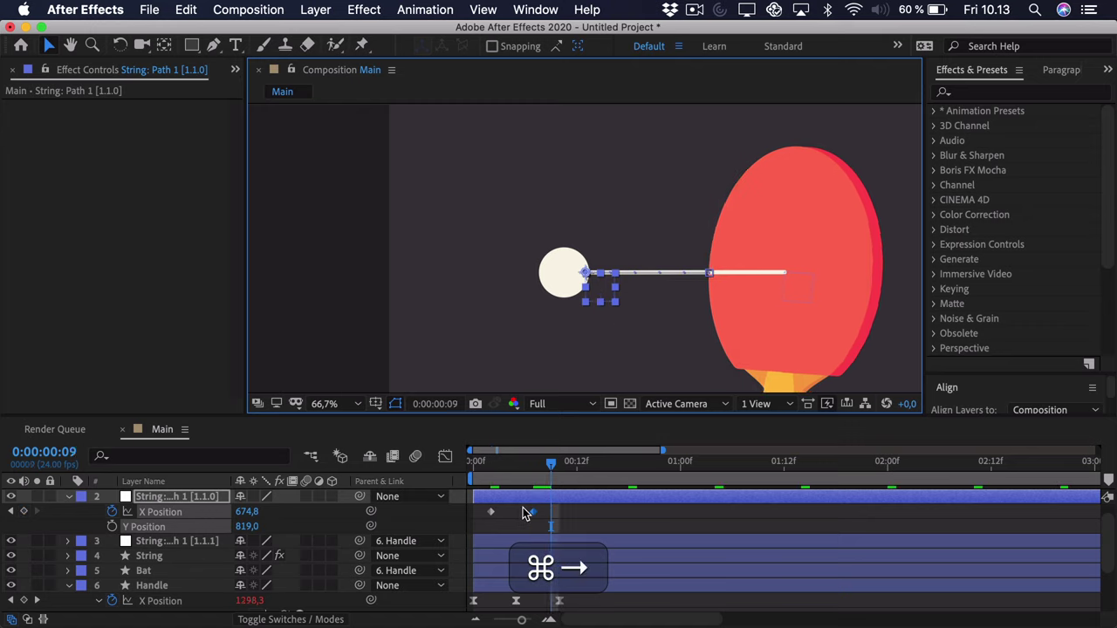
pyautogui.click(490, 512)
pyautogui.press('super+c')
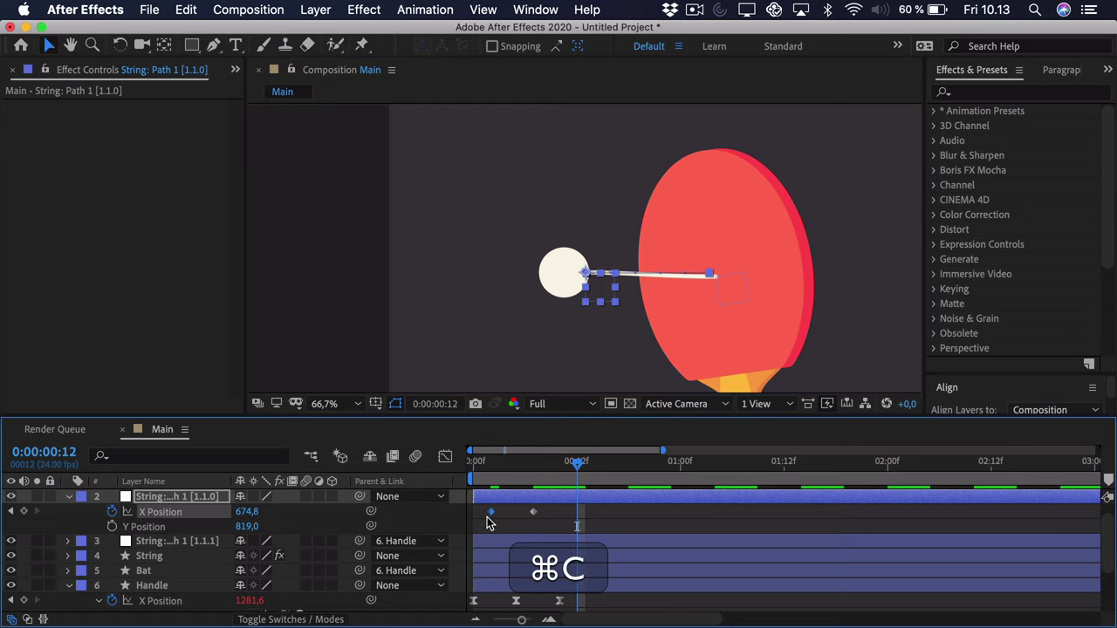
pyautogui.press('super+v')
# Copy the loopIn()+loopOut()-value expression from the Handle layer's X Position to the X Position of the String: Path 1 [1.1.0] null.
pyautogui.scroll(-5, 489, 532)
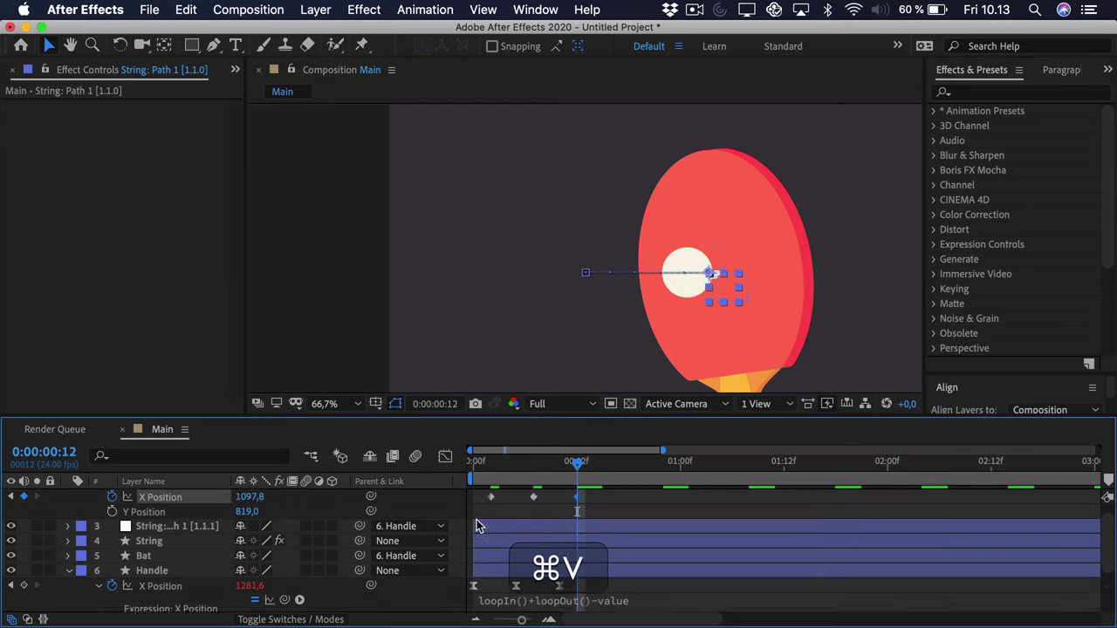
pyautogui.click(501, 545)
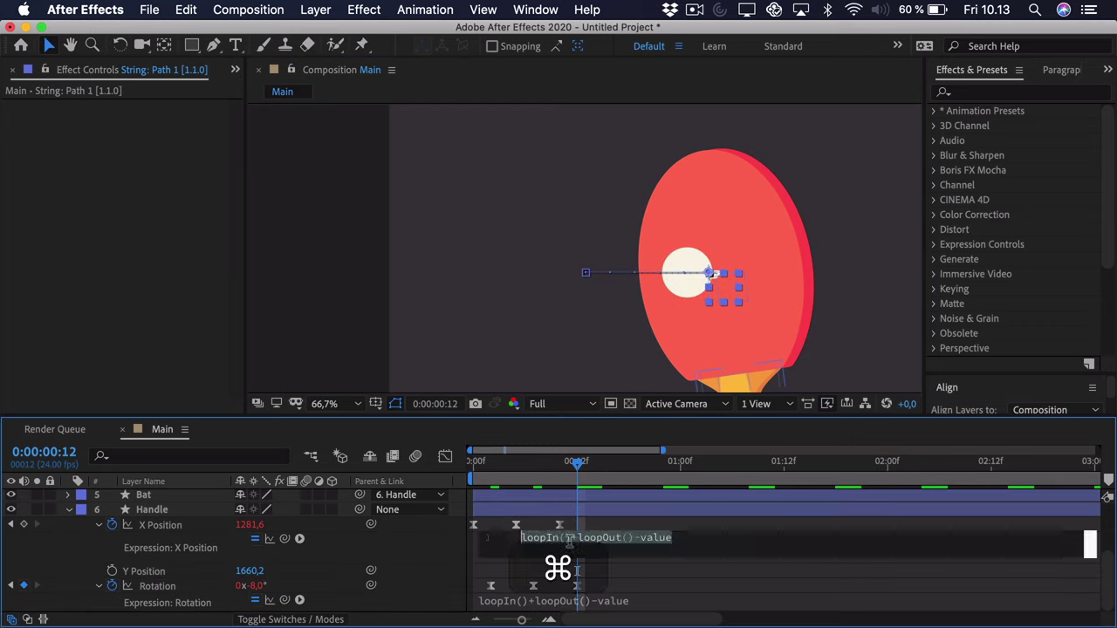
pyautogui.press('super+c')
pyautogui.click(506, 539)
pyautogui.scroll(5, 506, 542)
pyautogui.click(196, 527)
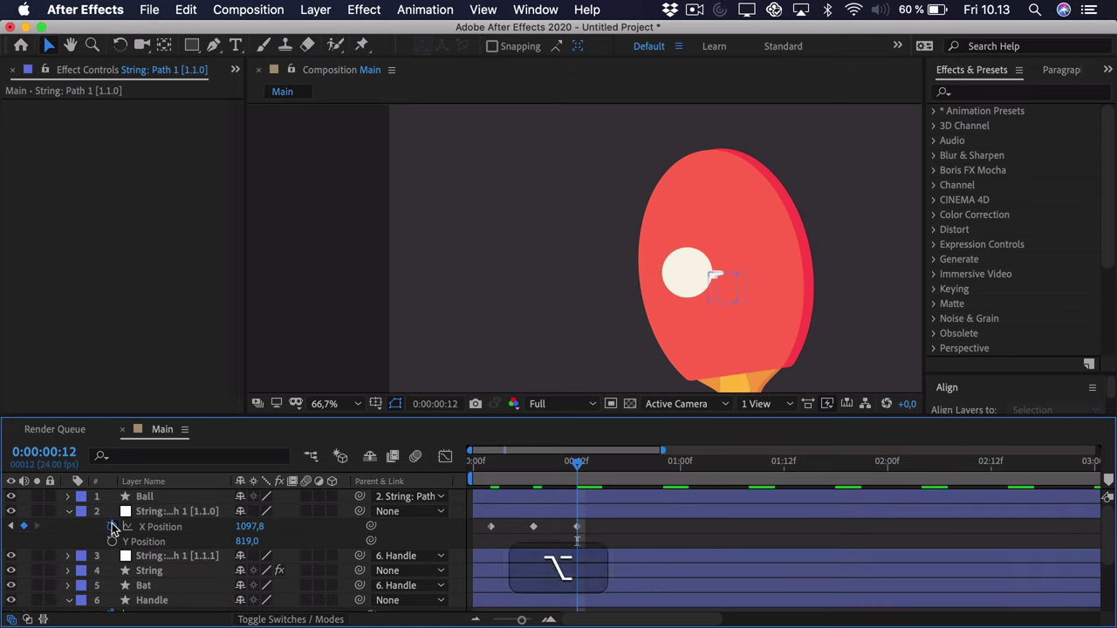
pyautogui.press('alt+super+v')
pyautogui.click(627, 529)
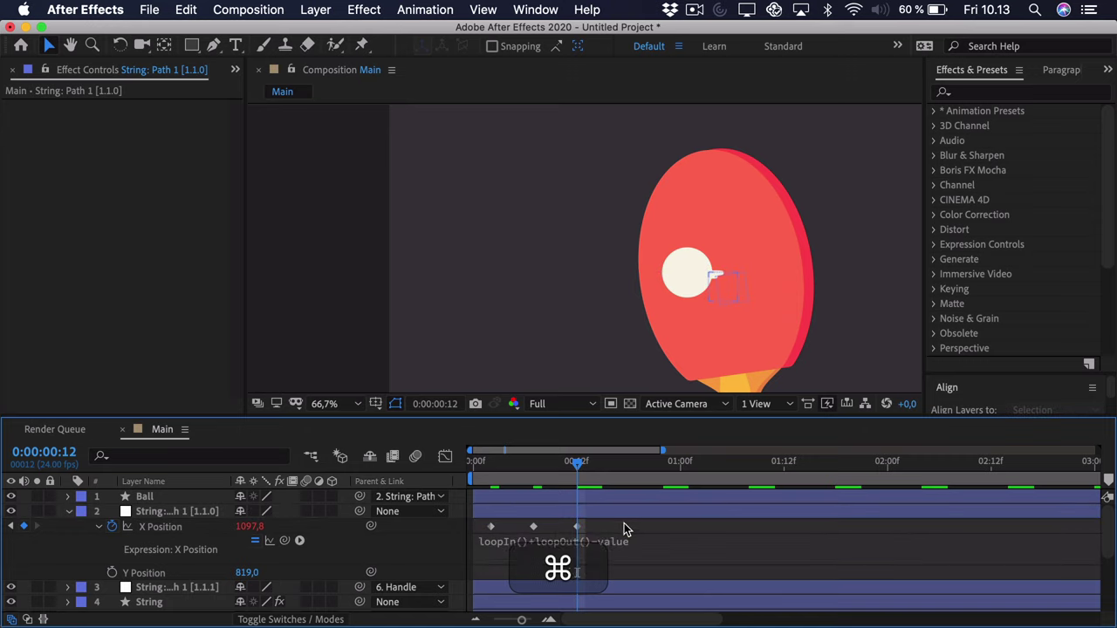
# Apply Easy Ease to all three X Position keyframes of the null.
pyautogui.press('=')
pyautogui.moveTo(696, 524); pyautogui.dragTo(489, 543)
pyautogui.press('F9')
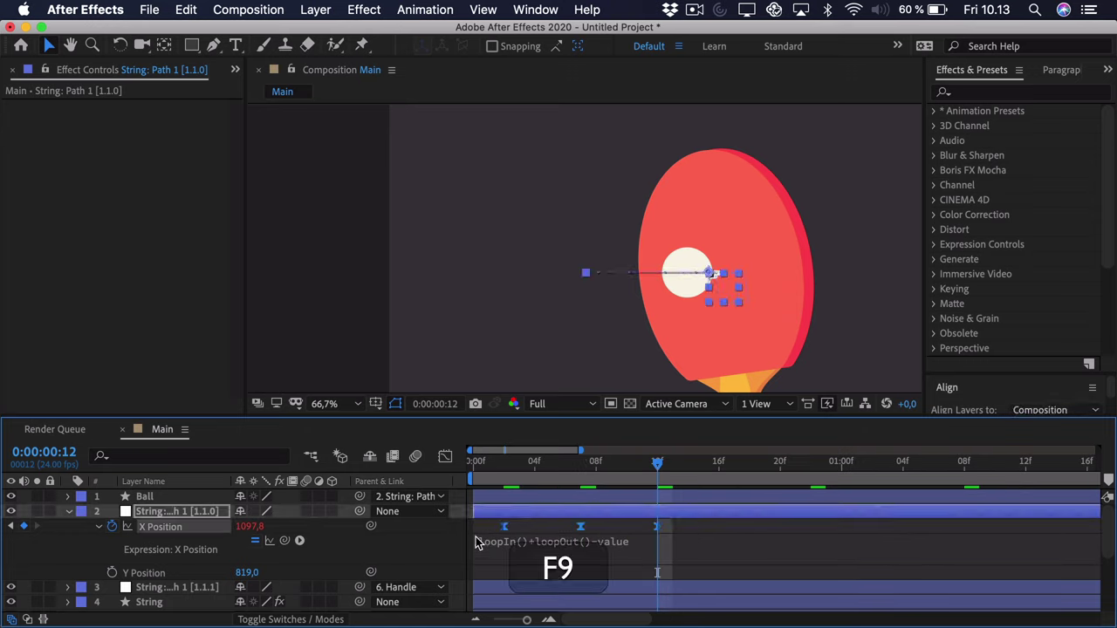
# Reshape the null's X Position value curve, lengthening both handles at frame 7 and steepening the curve at frames 2 and 12.
pyautogui.click(445, 456)
pyautogui.click(503, 483)
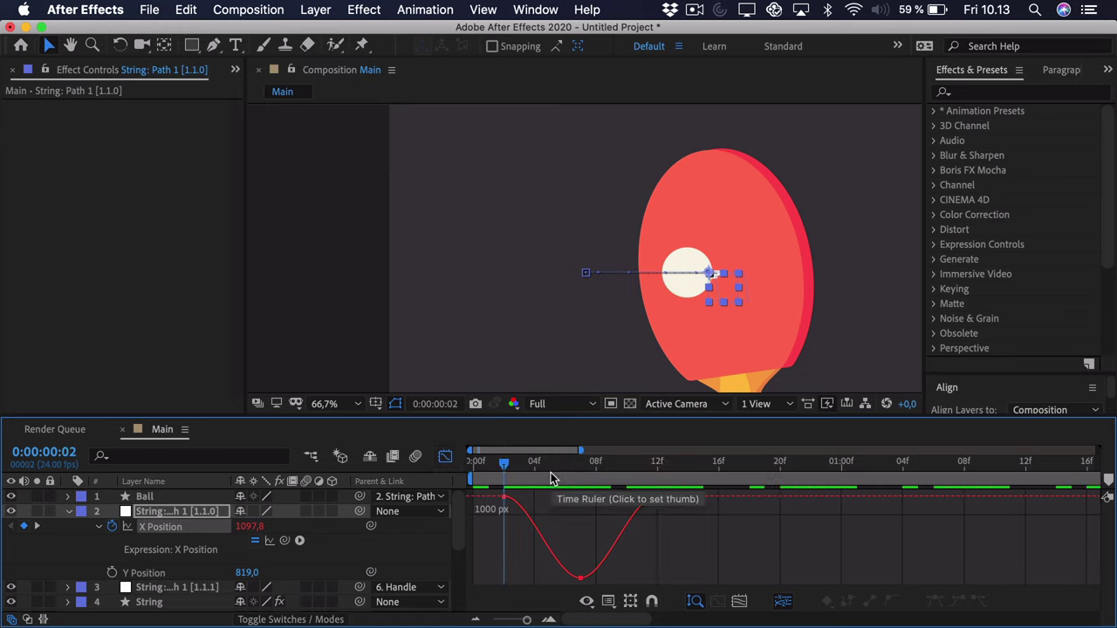
pyautogui.moveTo(543, 469); pyautogui.dragTo(578, 469)
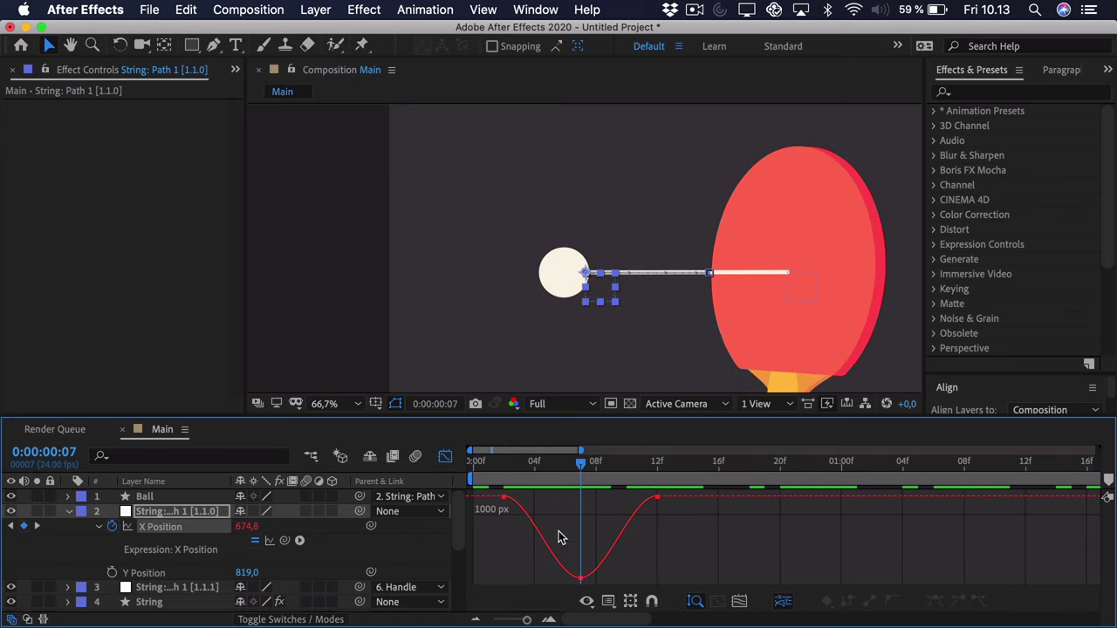
pyautogui.keyDown('shift'); pyautogui.click(580, 579); pyautogui.keyUp('shift')
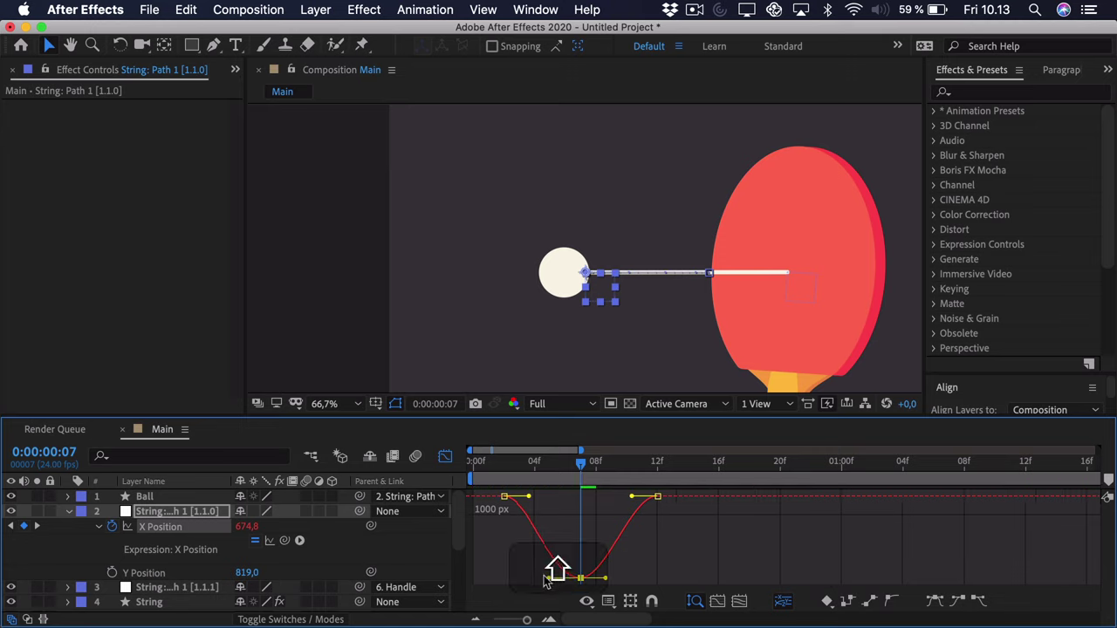
pyautogui.moveTo(605, 578); pyautogui.dragTo(619, 577)
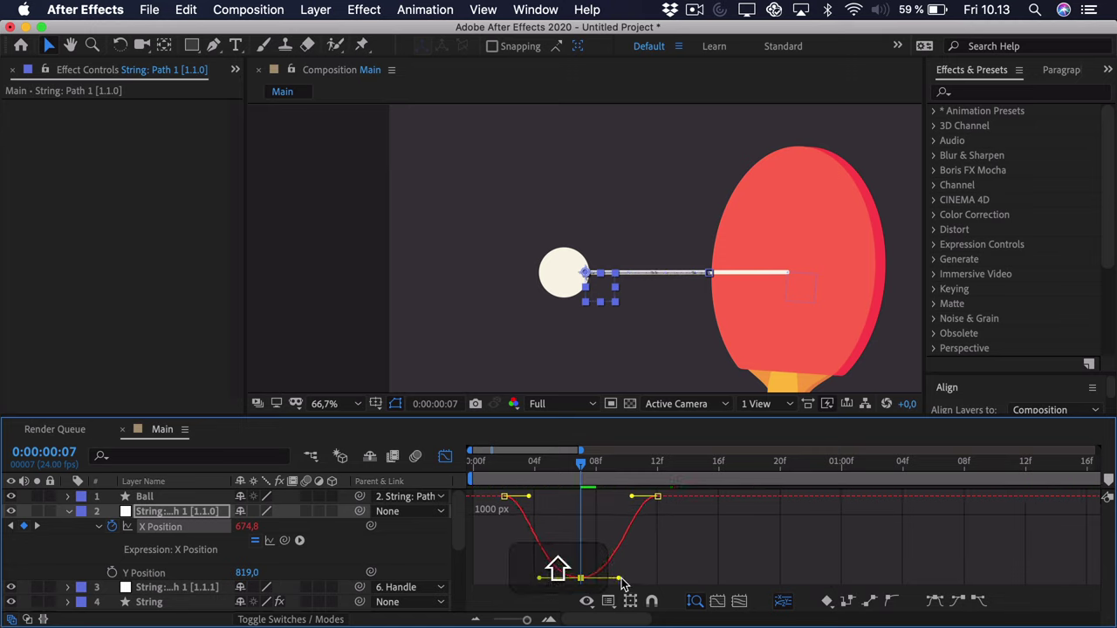
pyautogui.moveTo(587, 472); pyautogui.dragTo(633, 518)
pyautogui.click(505, 469)
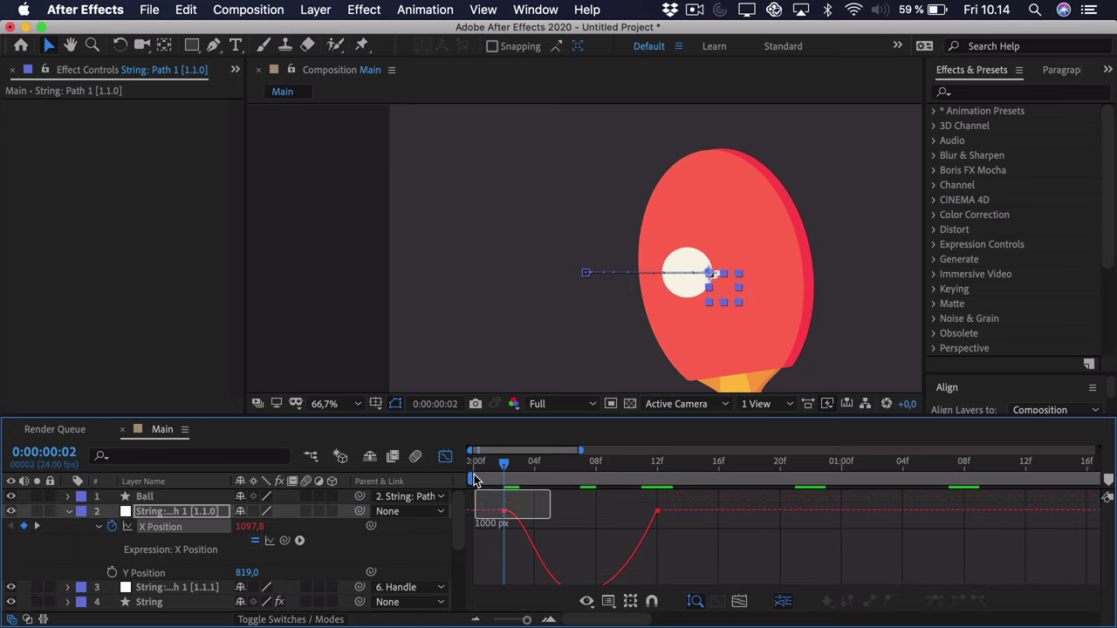
pyautogui.moveTo(505, 496); pyautogui.dragTo(518, 528)
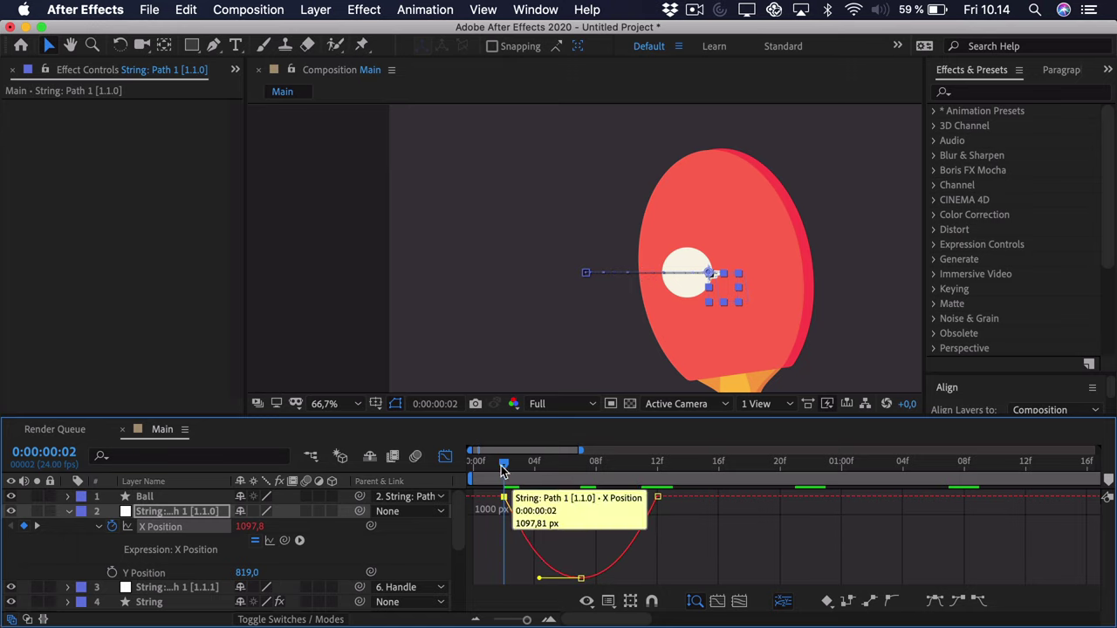
# Play back the animation to check the ball's horizontal bounce against the whole paddle.
pyautogui.press('space')
pyautogui.press(',')
pyautogui.press('-')
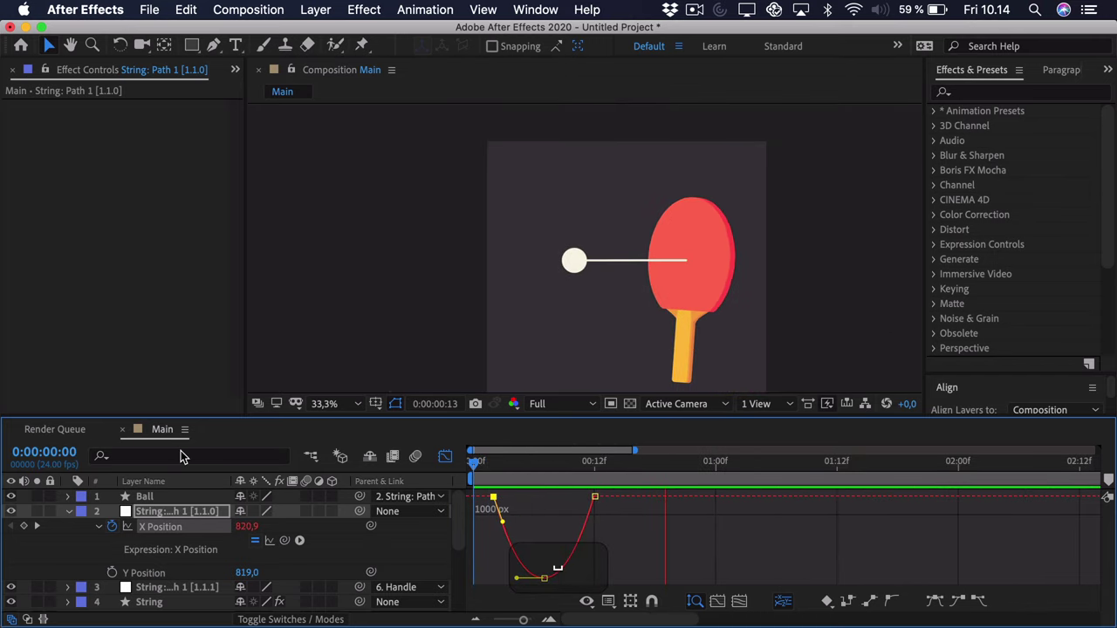
pyautogui.press('space')
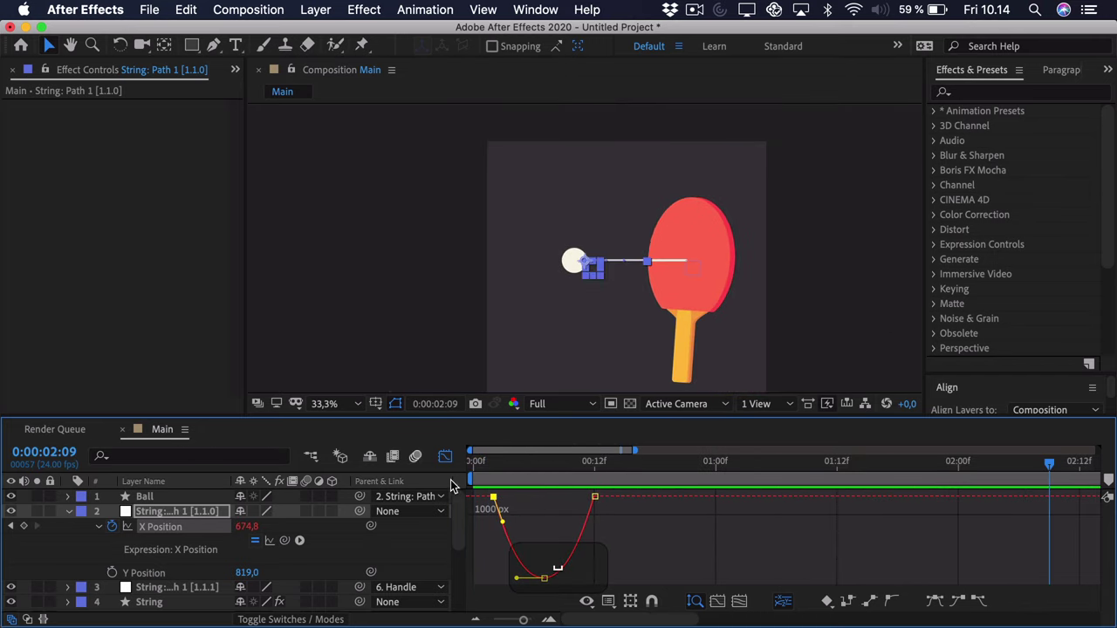
# Tilt the handles of the null's frame 7 X Position keyframe so the ball keeps drifting outward, and preview the motion.
pyautogui.click(544, 462)
pyautogui.press('.')
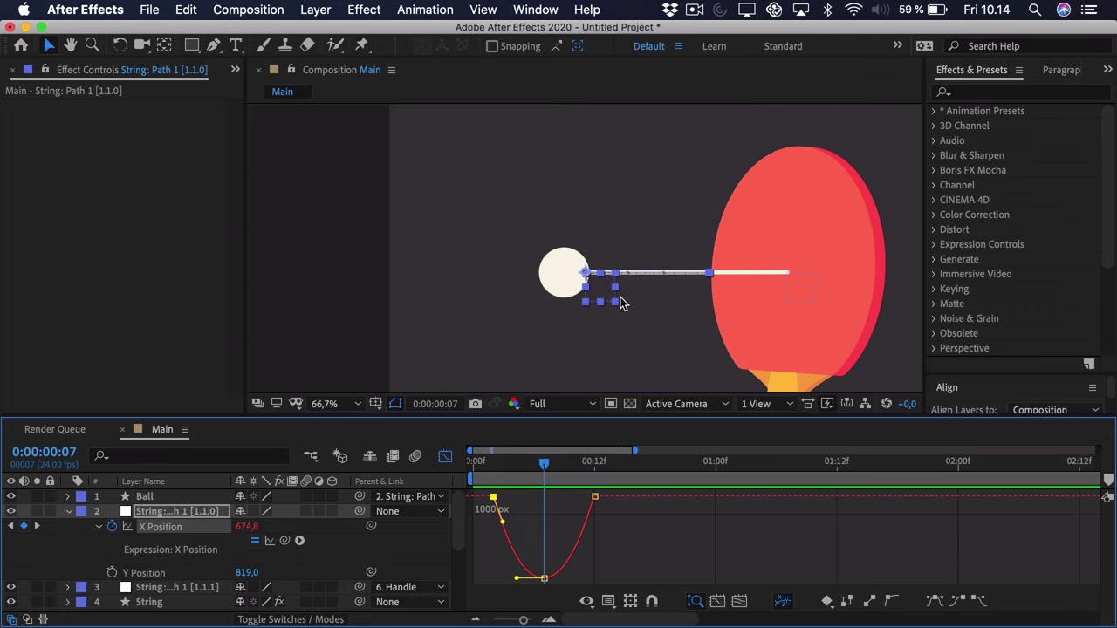
pyautogui.click(544, 578)
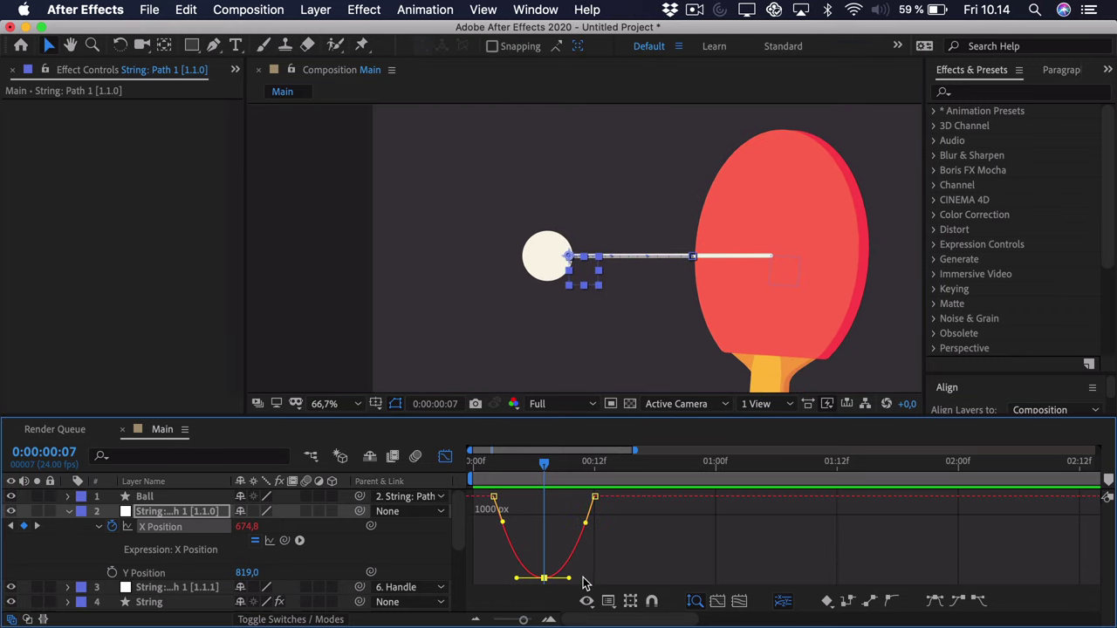
pyautogui.moveTo(570, 581); pyautogui.dragTo(512, 564)
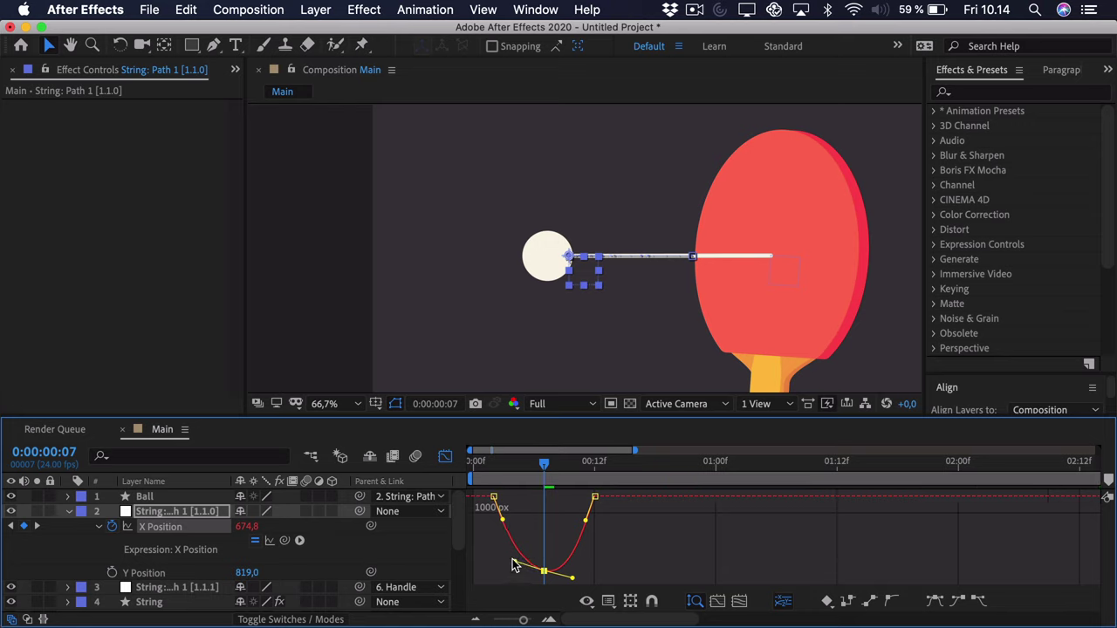
pyautogui.press('Home')
pyautogui.press('space')
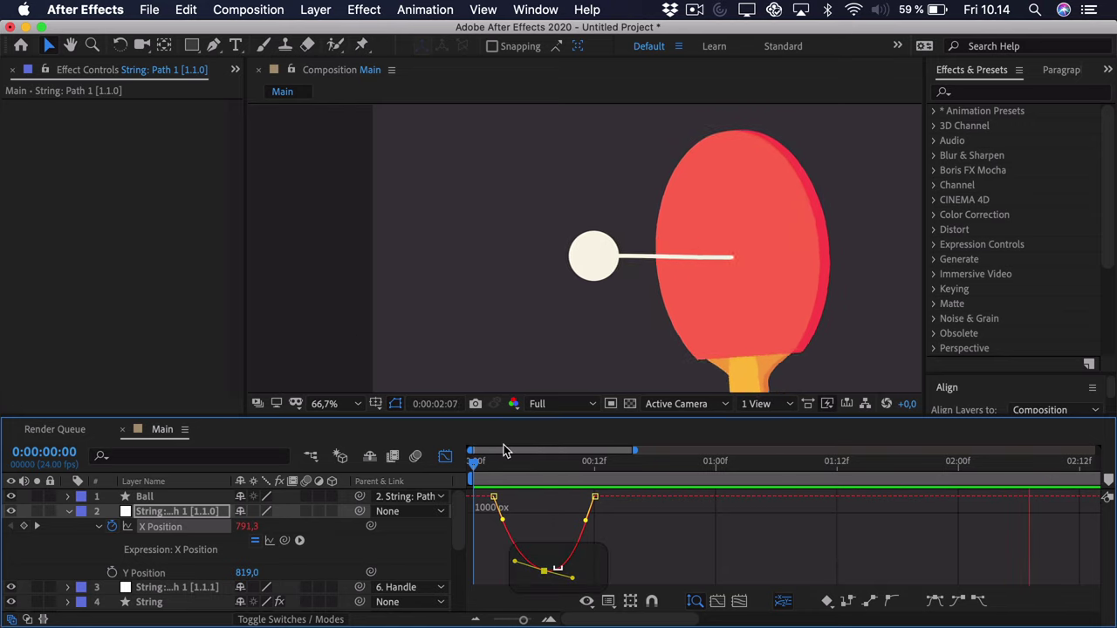
pyautogui.press('space')
# Keyframe the null's Y Position at 876,0 on frame 2 and 720,0 on frame 7.
pyautogui.click(445, 457)
pyautogui.click(494, 463)
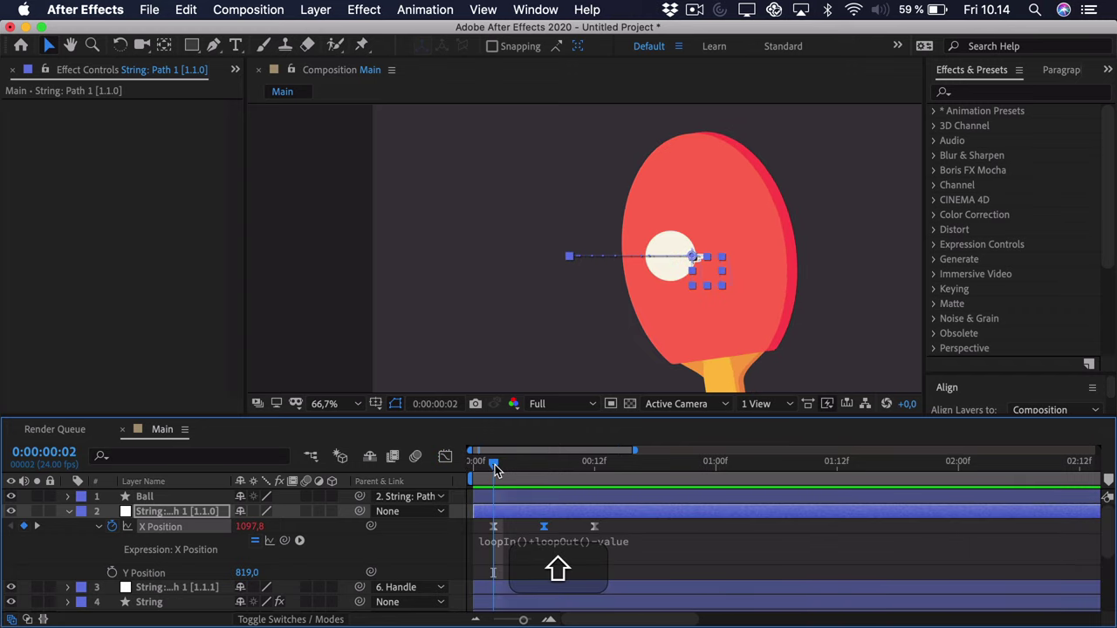
pyautogui.click(112, 573)
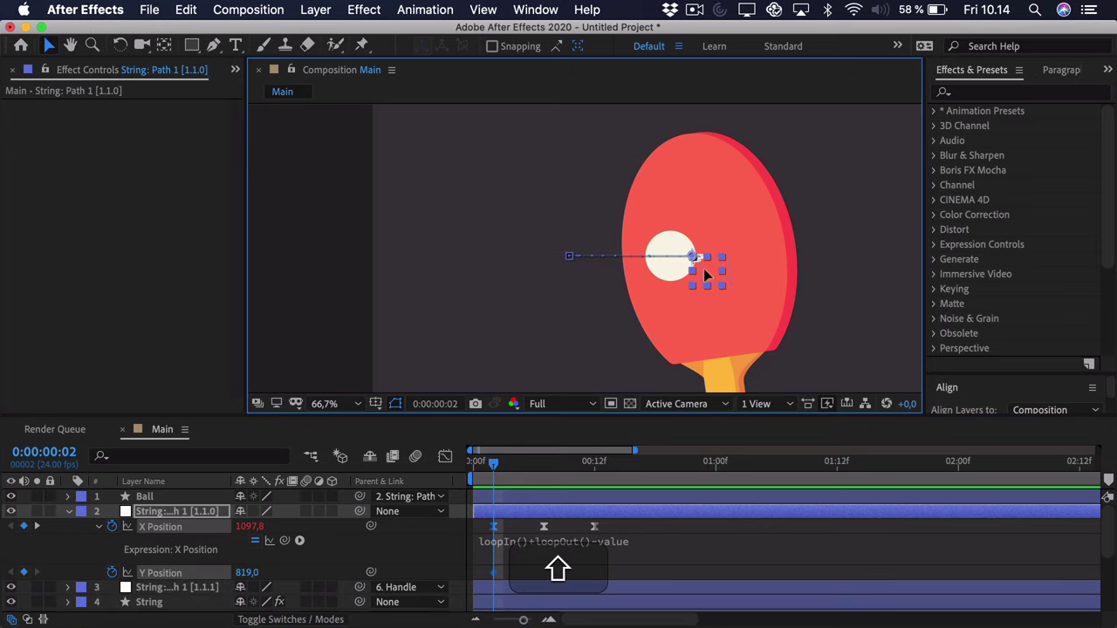
pyautogui.moveTo(703, 268); pyautogui.dragTo(705, 295)
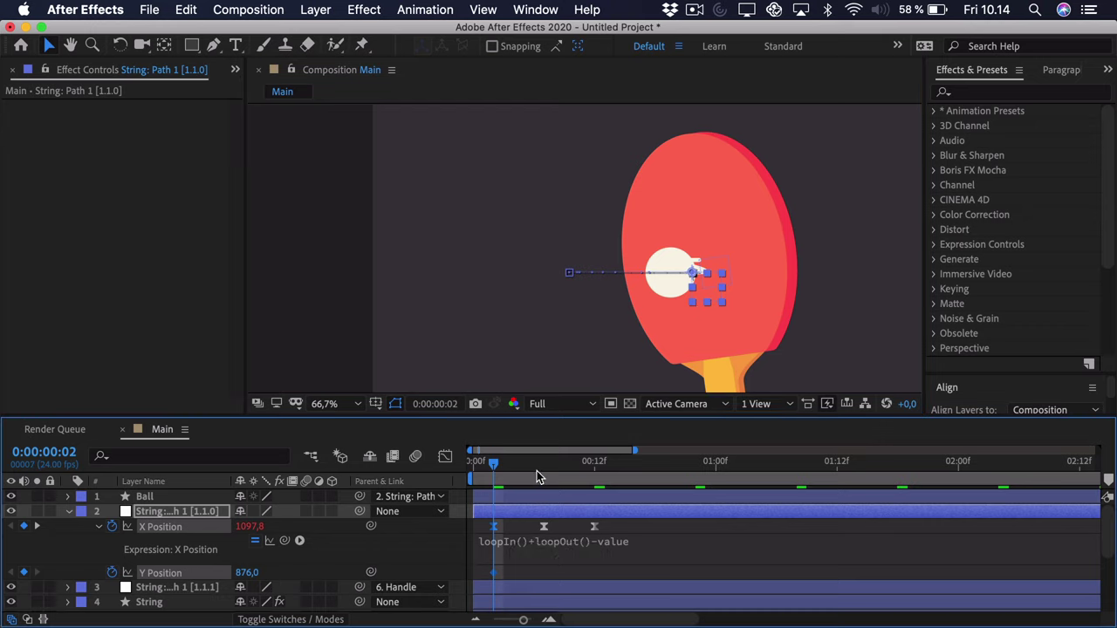
pyautogui.press('k')
pyautogui.moveTo(577, 263)
pyautogui.mouseDown()
pyautogui.moveTo(577, 231)
pyautogui.moveTo(580, 244)
pyautogui.mouseUp()
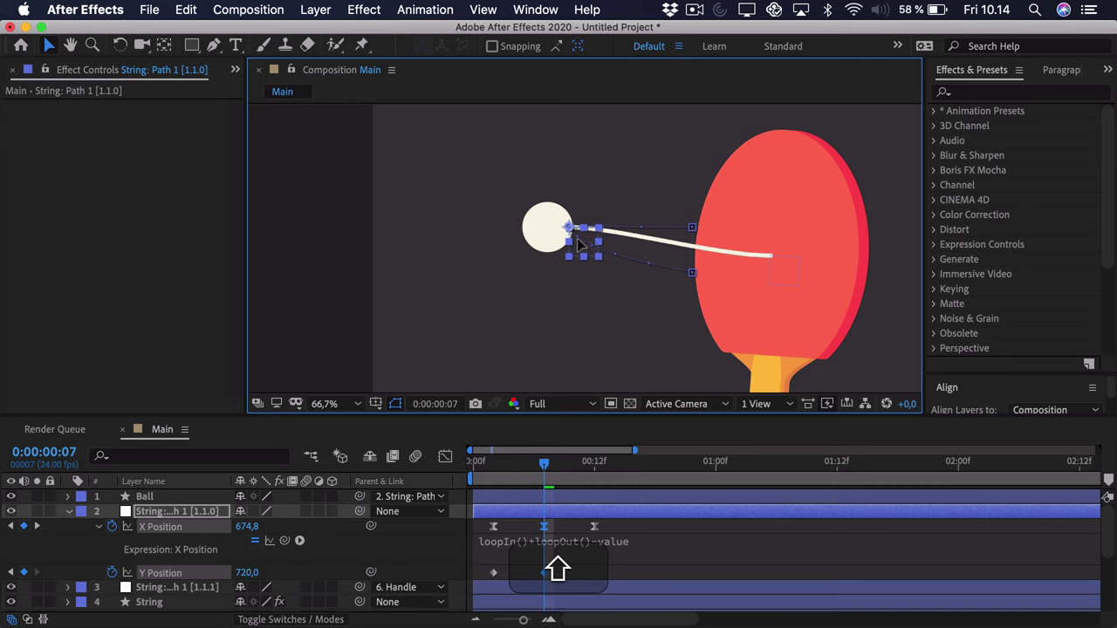
# Copy the null's frame 2 Y Position keyframe to frame 12 and apply Easy Ease to all three Y Position keyframes.
pyautogui.click(593, 469)
pyautogui.click(494, 573)
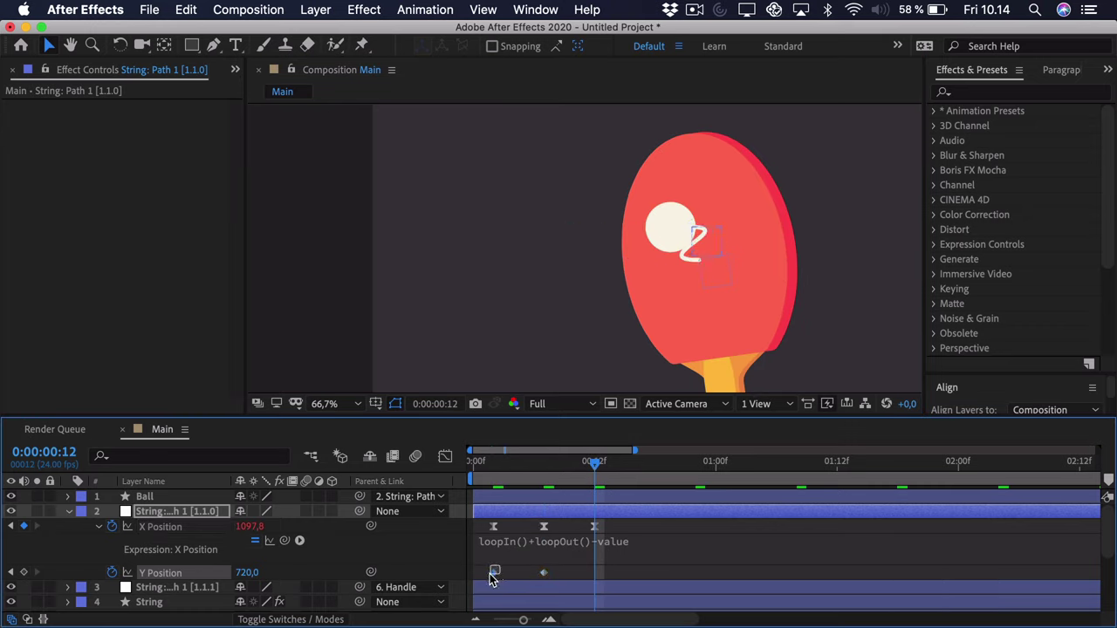
pyautogui.press('super+c')
pyautogui.press('super+v')
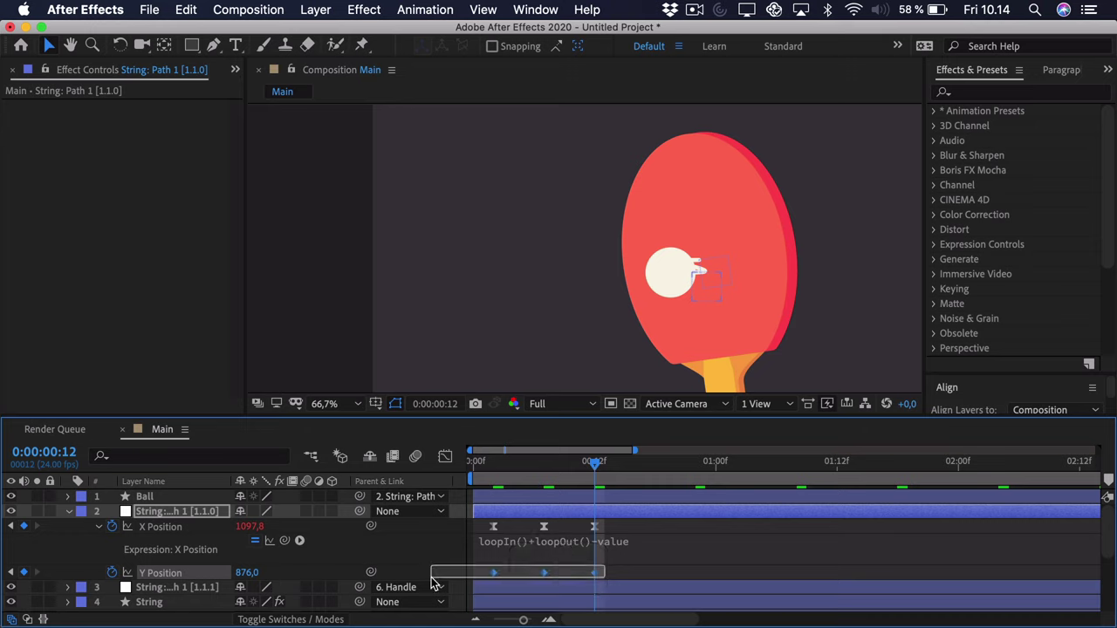
pyautogui.press('F9')
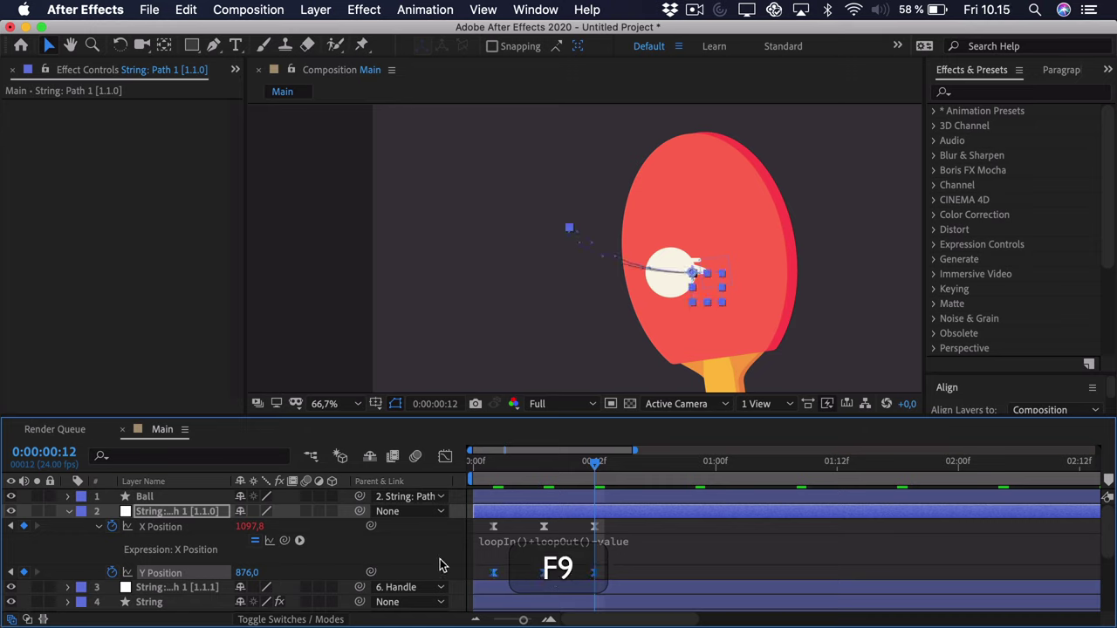
# Reshape the null's Y Position value curve, steepening it at frames 2 and 12 and lengthening both handles at frame 7.
pyautogui.click(445, 456)
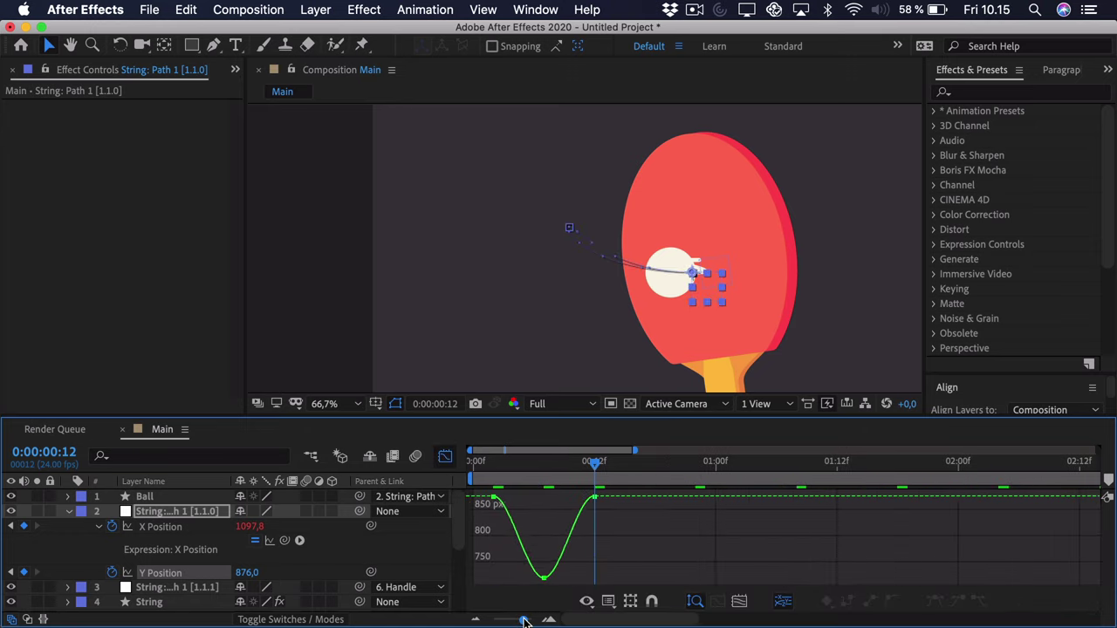
pyautogui.moveTo(524, 620); pyautogui.dragTo(527, 620)
pyautogui.click(529, 507)
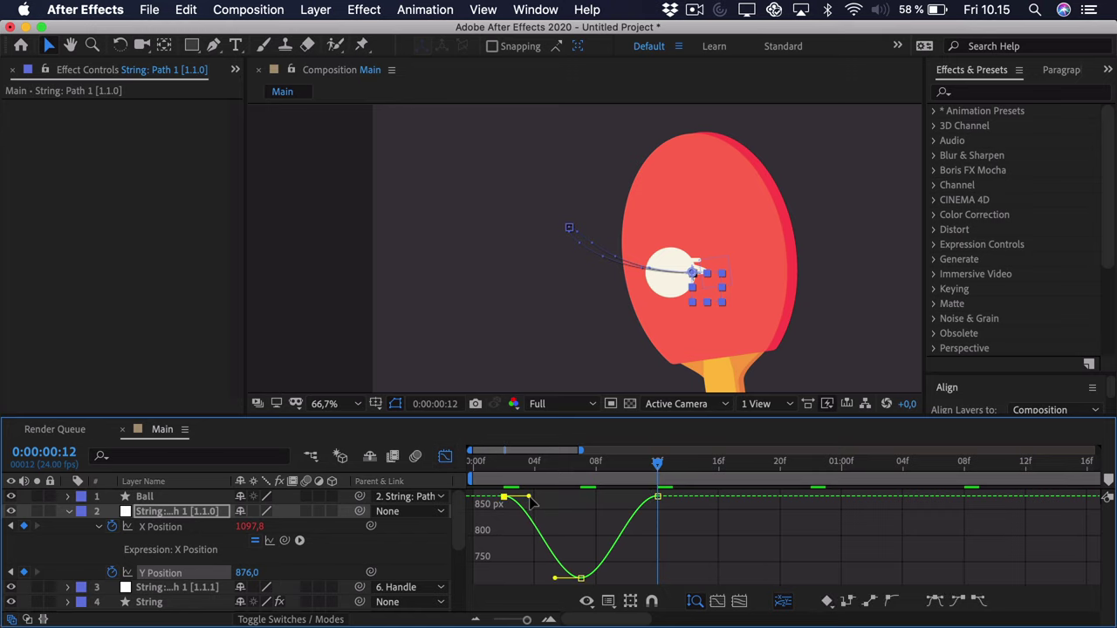
pyautogui.moveTo(530, 507)
pyautogui.mouseDown()
pyautogui.moveTo(520, 519)
pyautogui.moveTo(515, 510)
pyautogui.mouseUp()
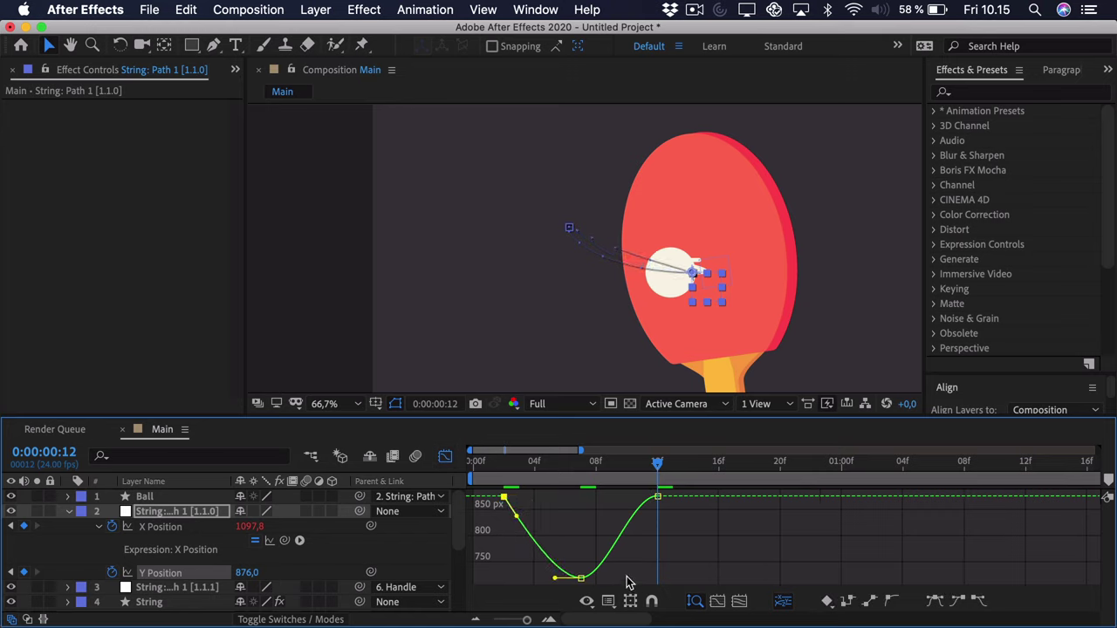
pyautogui.moveTo(630, 590); pyautogui.dragTo(530, 580)
pyautogui.click(580, 578)
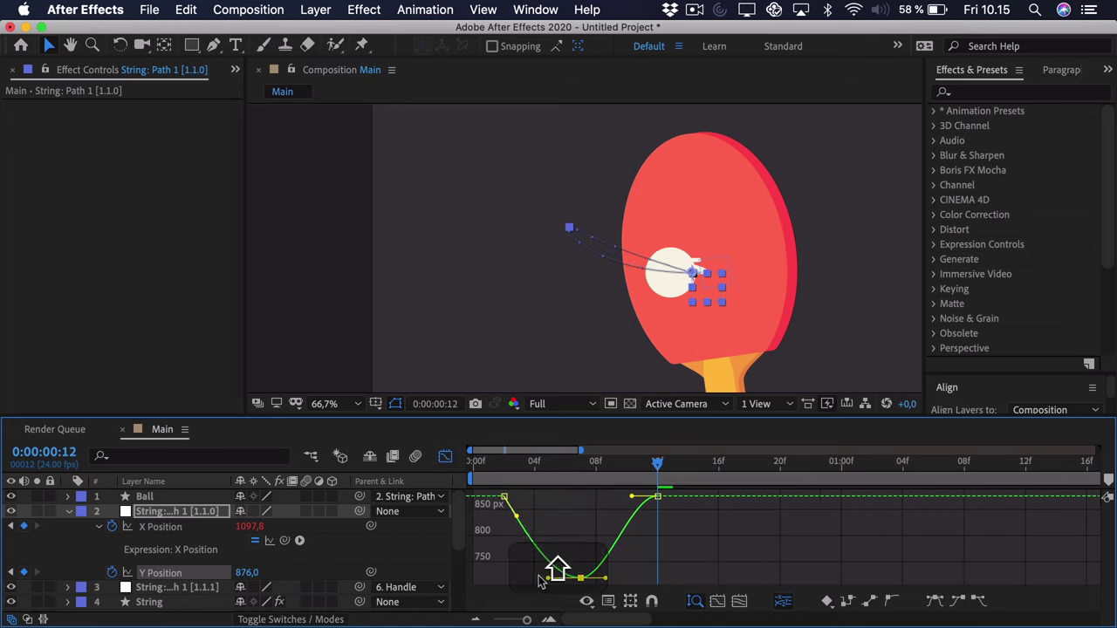
pyautogui.moveTo(607, 580); pyautogui.dragTo(621, 578)
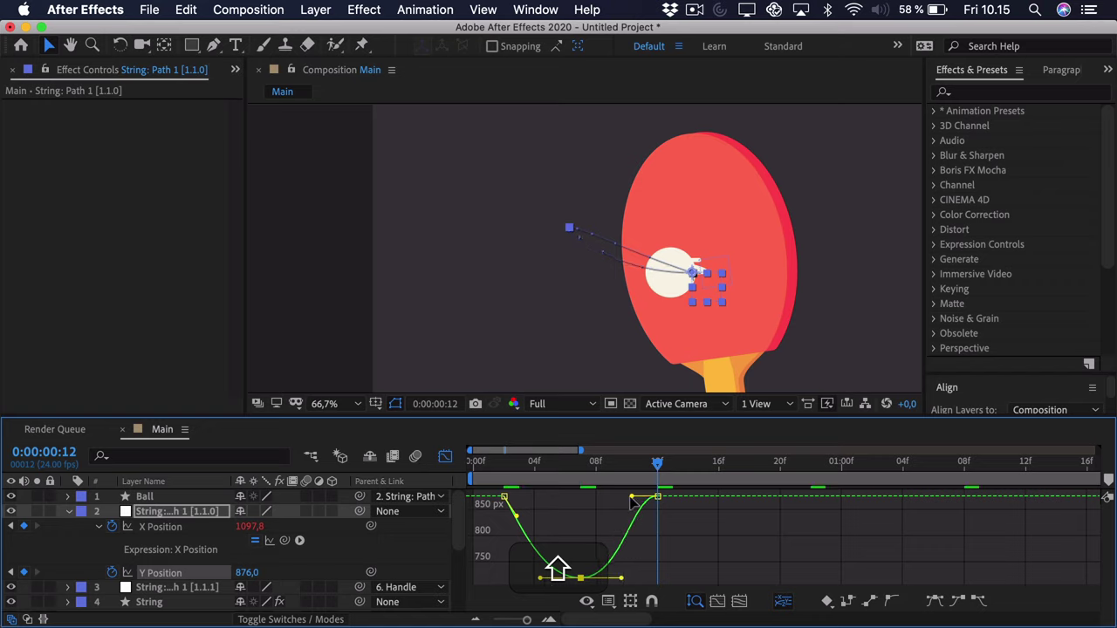
pyautogui.moveTo(632, 499); pyautogui.dragTo(643, 517)
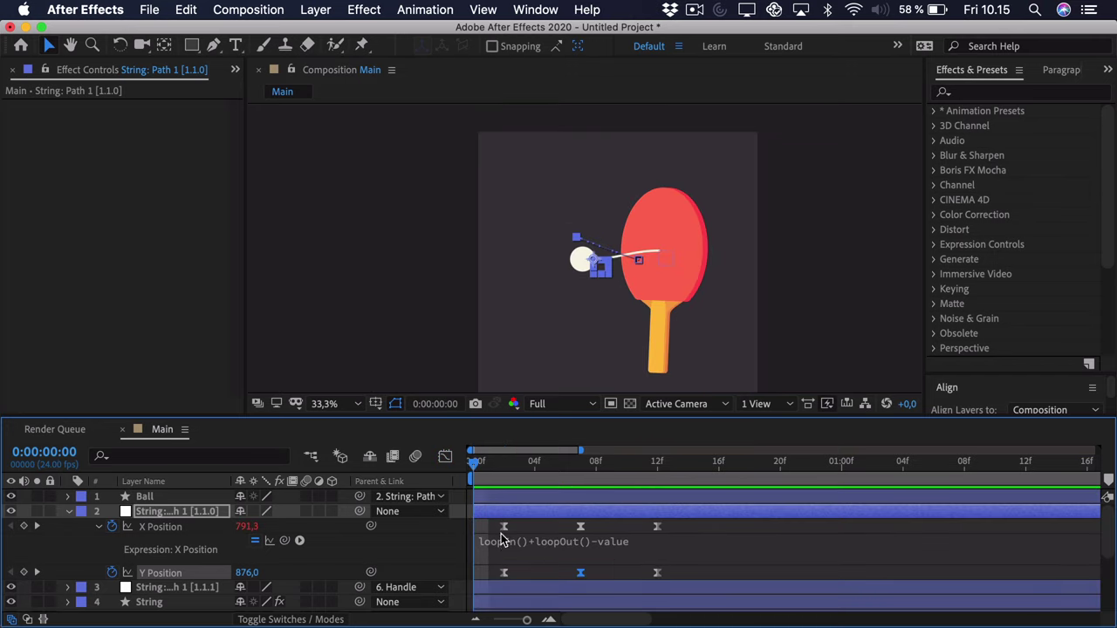
# Copy the null's X Position loop expression onto its Y Position, and preview the looping bounce.
pyautogui.click(503, 541)
pyautogui.press('super+c')
pyautogui.press('super+alt+c')
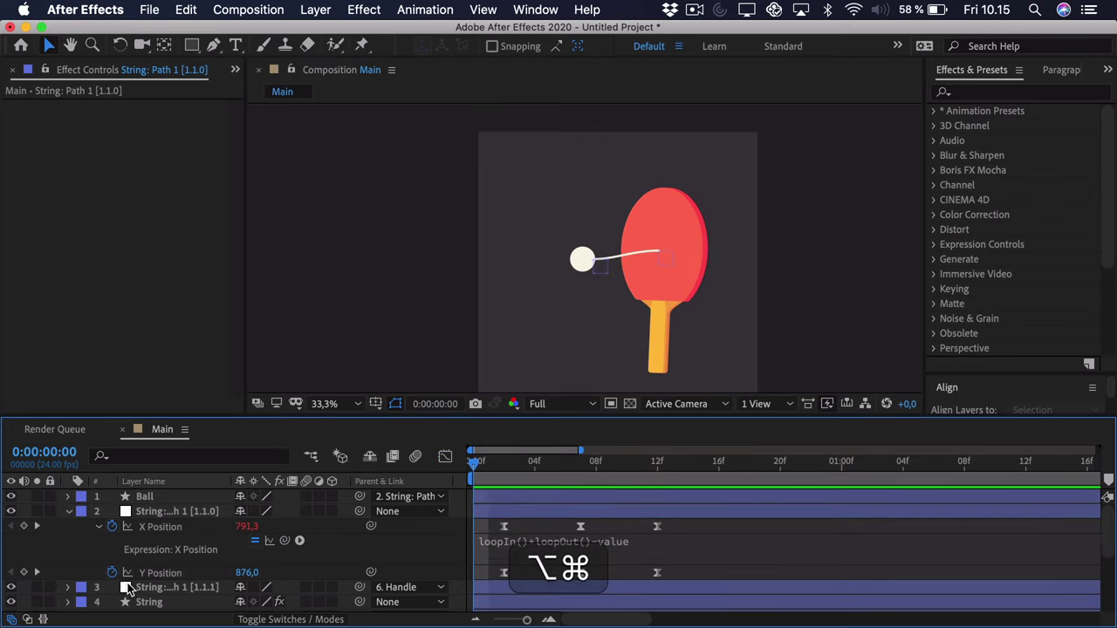
pyautogui.click(160, 572)
pyautogui.press('super+alt+v')
pyautogui.click(698, 532)
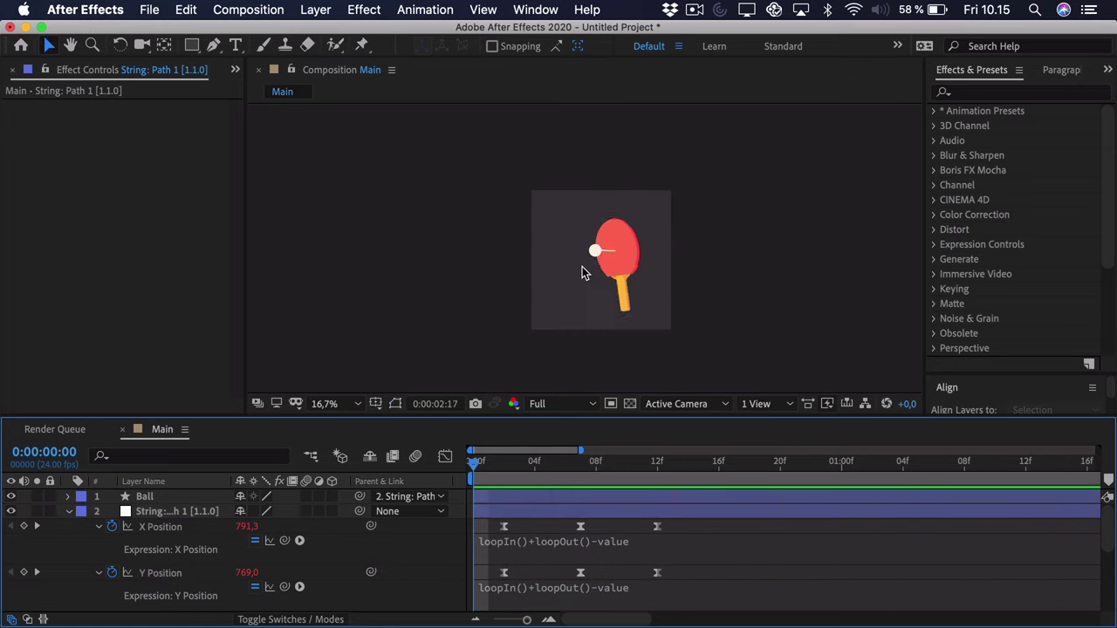
pyautogui.scroll(2, 583, 272)
pyautogui.press('space')
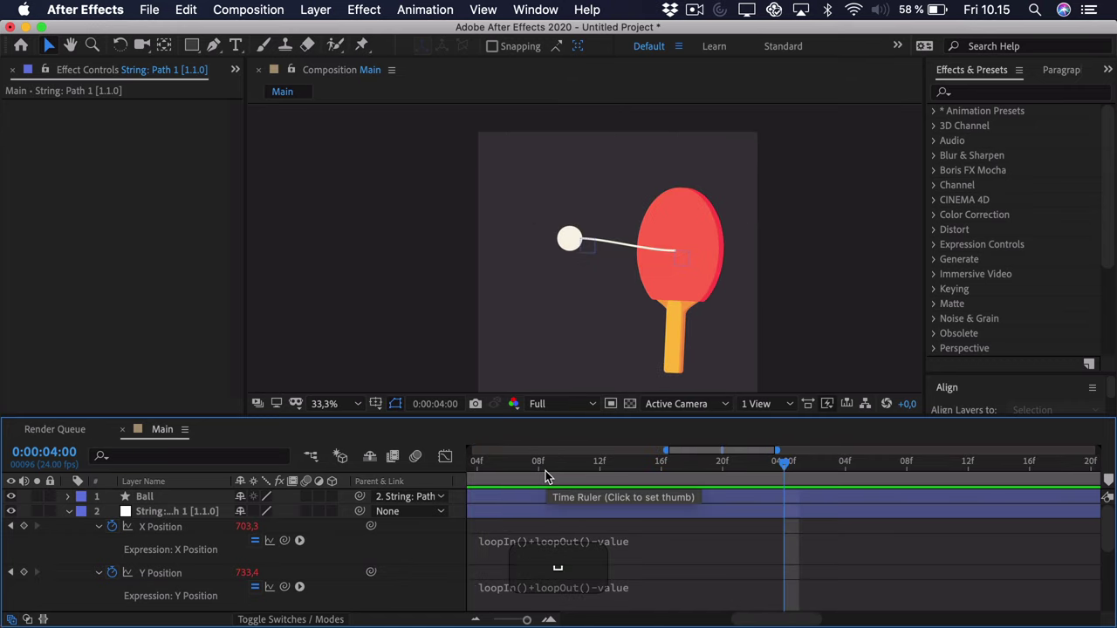
# Reposition the string's null at frame 7 to about X 662,8, Y 777,0, and scrub through the bounce to frame 12.
pyautogui.moveTo(546, 470); pyautogui.dragTo(580, 466)
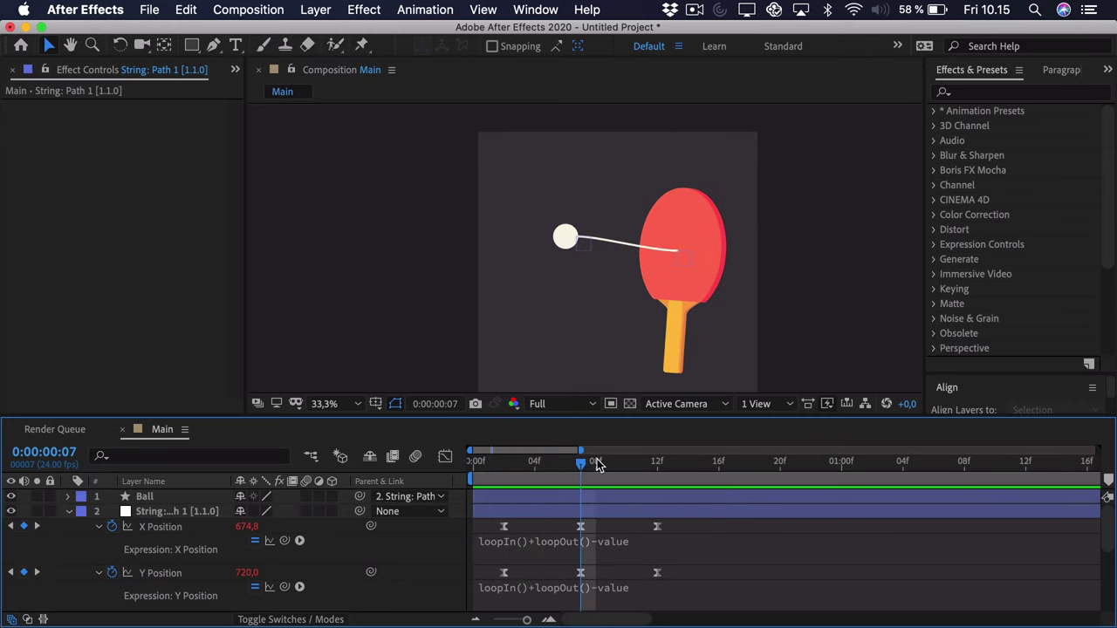
pyautogui.scroll(2, 584, 263)
pyautogui.moveTo(591, 252); pyautogui.dragTo(587, 271)
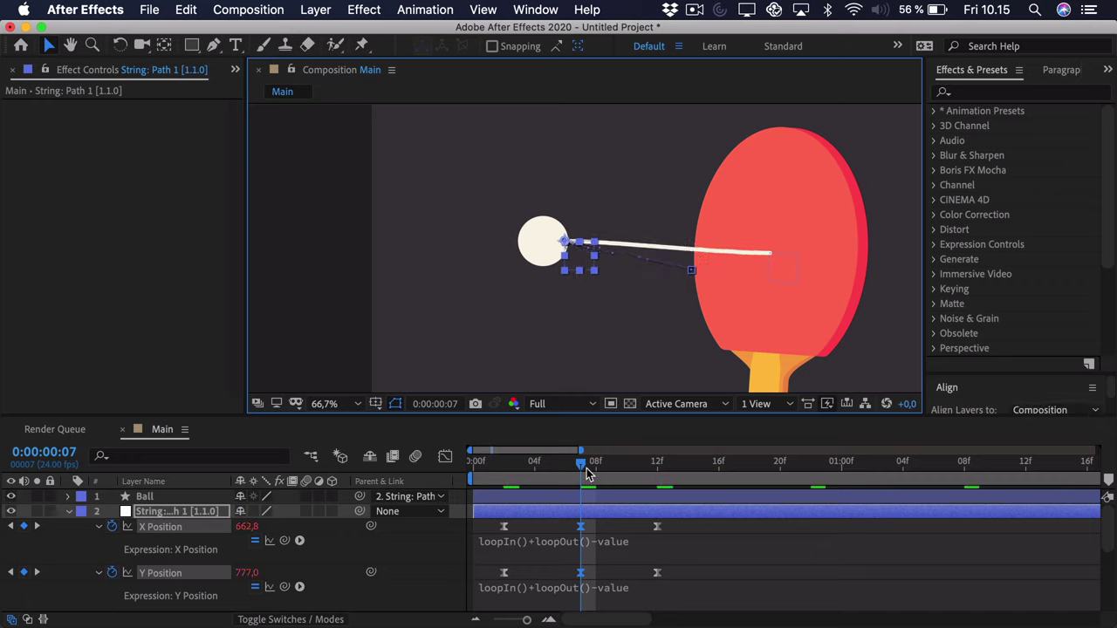
pyautogui.moveTo(589, 474)
pyautogui.mouseDown()
pyautogui.moveTo(638, 473)
pyautogui.moveTo(577, 473)
pyautogui.mouseUp()
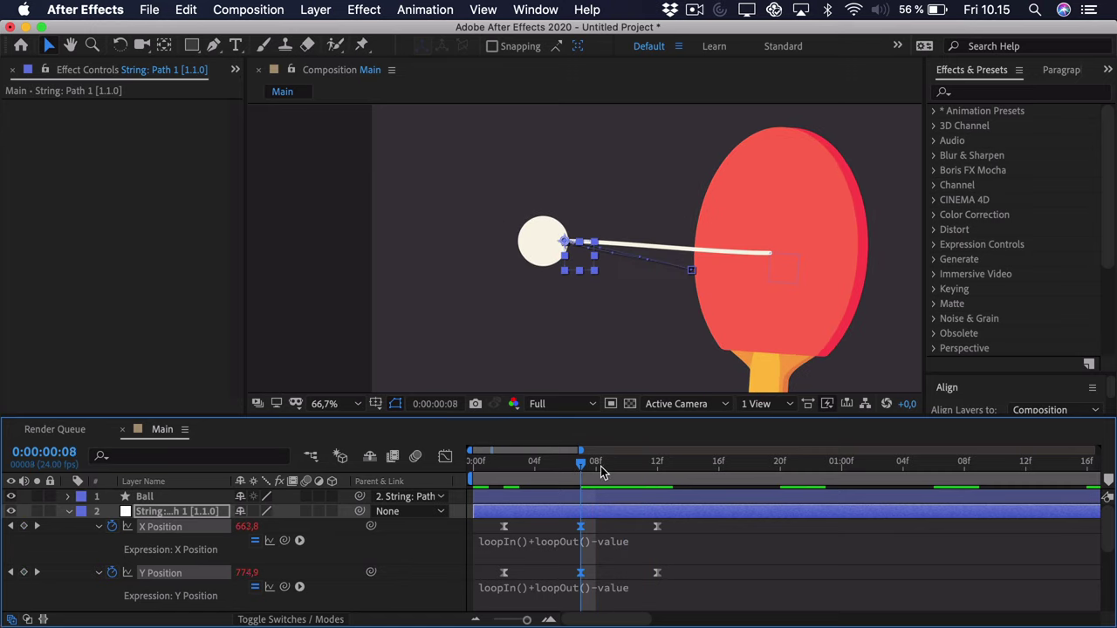
pyautogui.moveTo(600, 472); pyautogui.dragTo(643, 466)
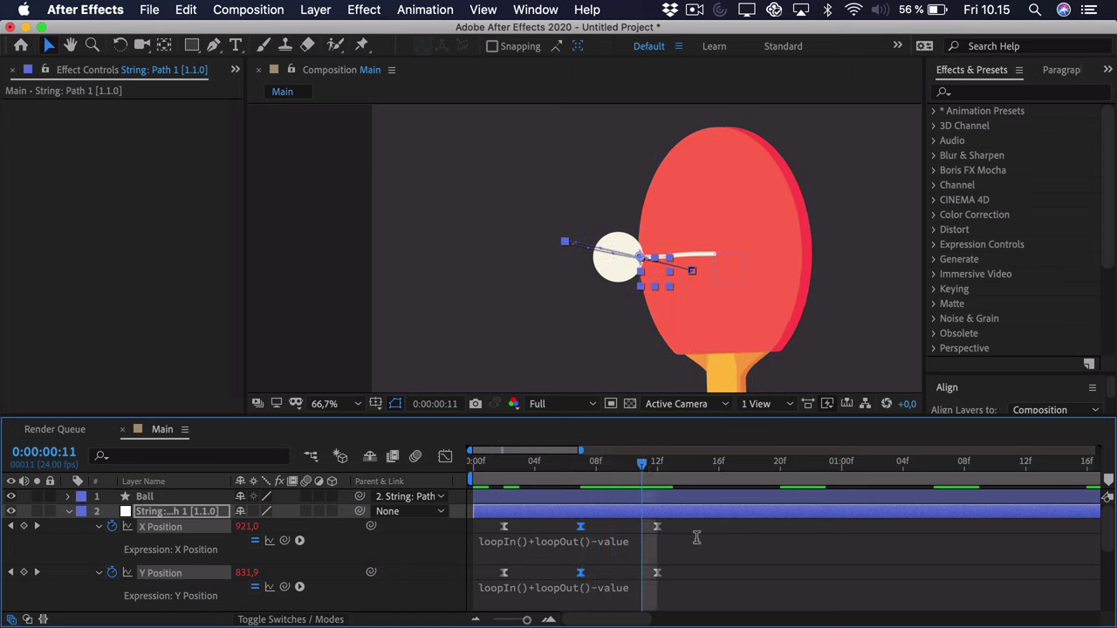
pyautogui.click(780, 528)
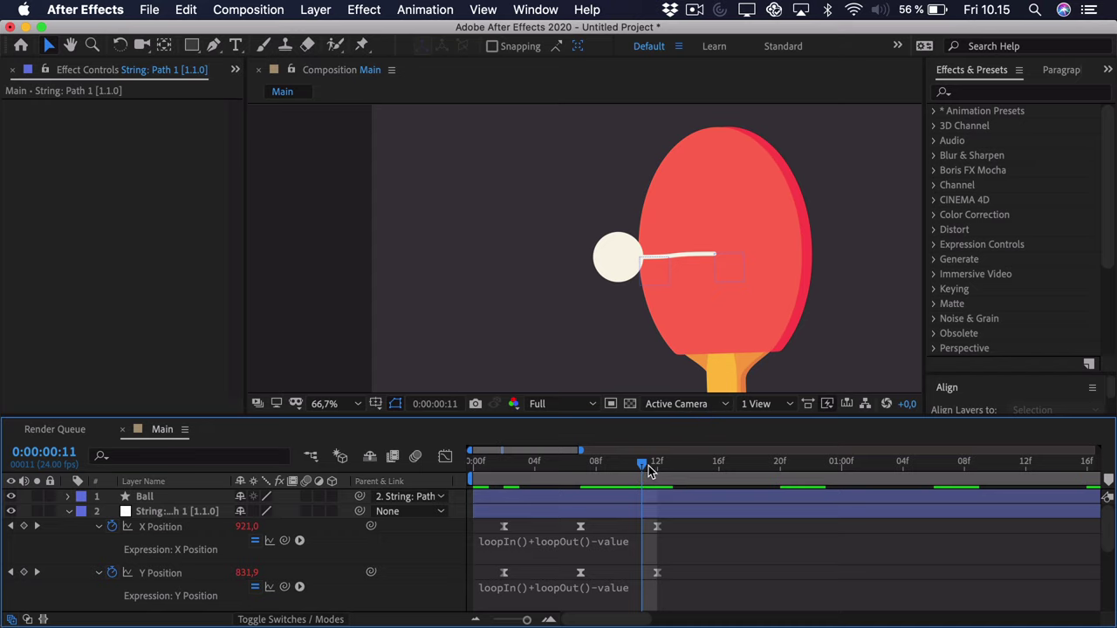
pyautogui.moveTo(648, 471); pyautogui.dragTo(653, 473)
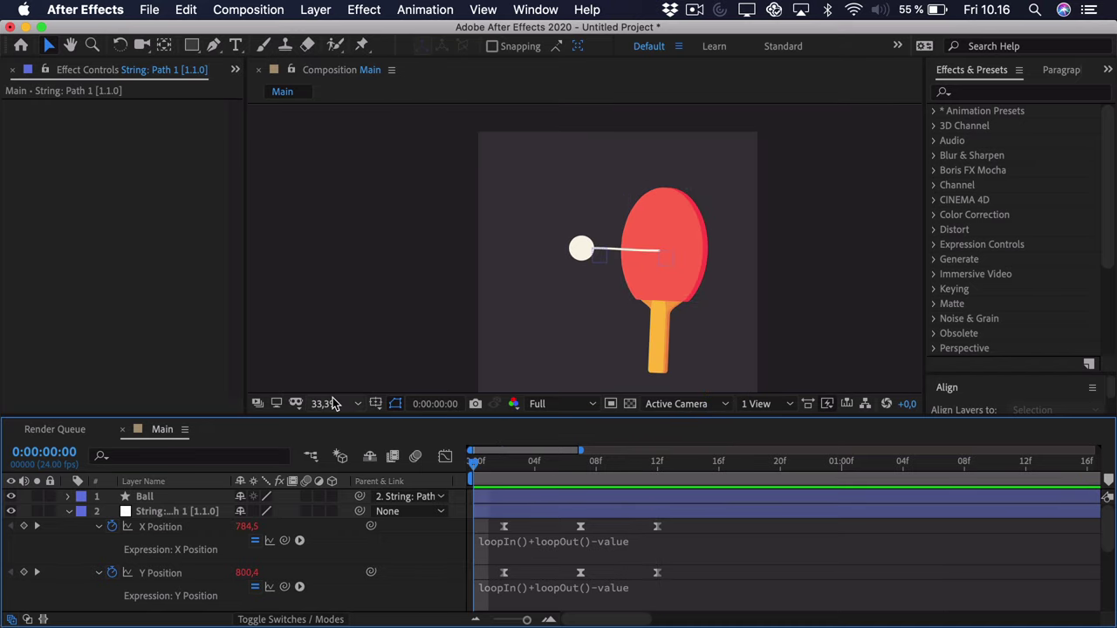
# Fit the composition in the viewer and preview the looping bounce.
pyautogui.click(331, 403)
pyautogui.click(341, 114)
pyautogui.press('space')
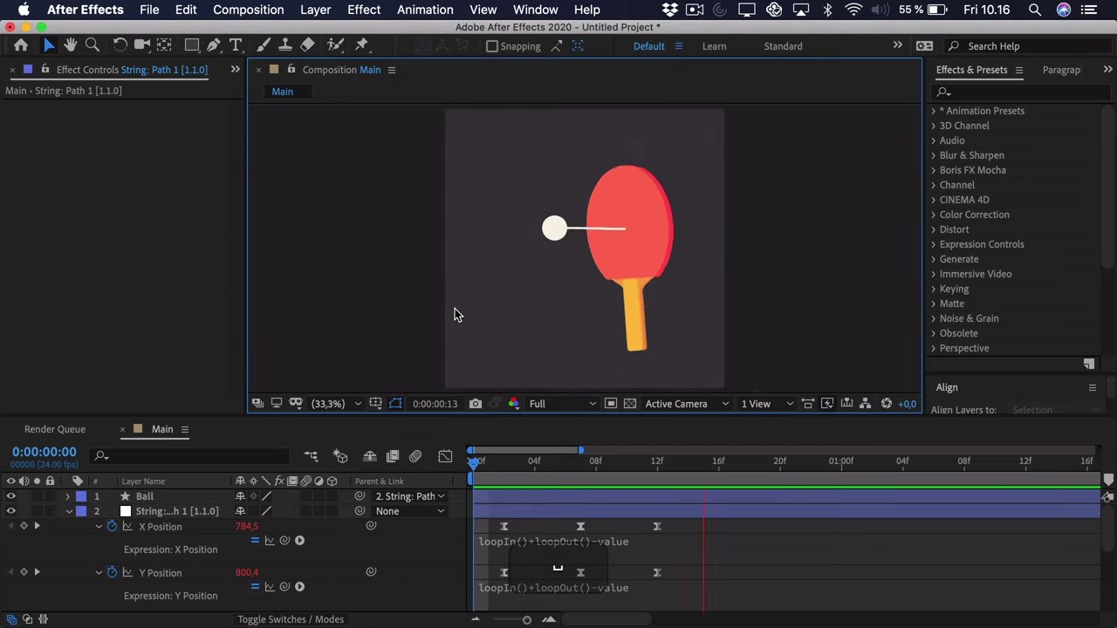
pyautogui.moveTo(525, 449); pyautogui.dragTo(590, 447)
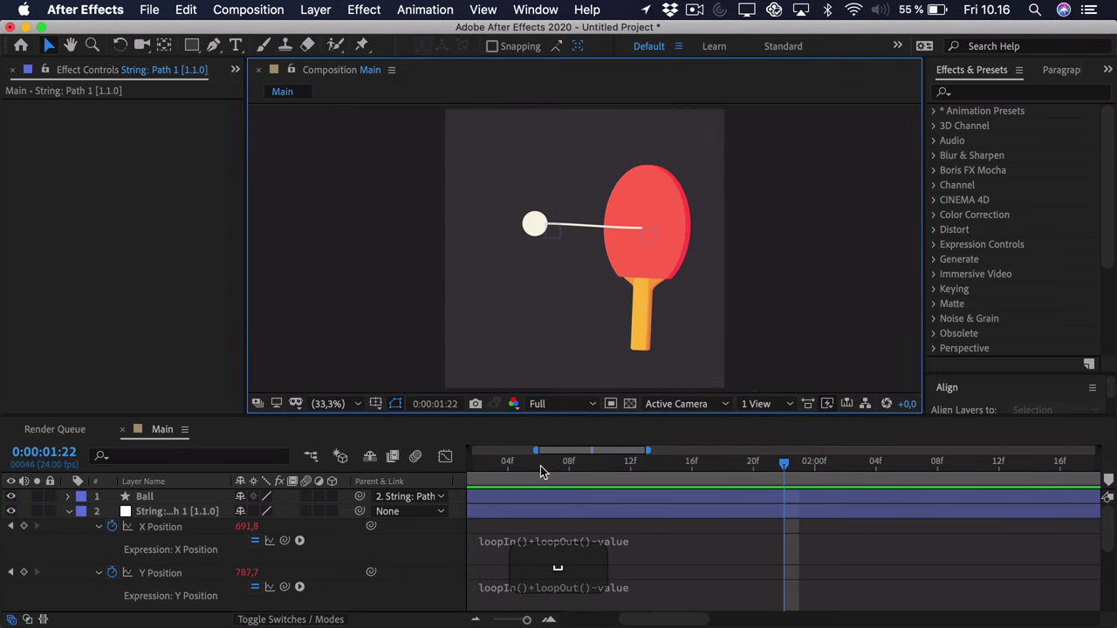
pyautogui.press('space')
# Move the null farther from the bat at frame 7, to about X 572,8, Y 768,0, and preview the bounce.
pyautogui.moveTo(479, 462); pyautogui.dragTo(580, 474)
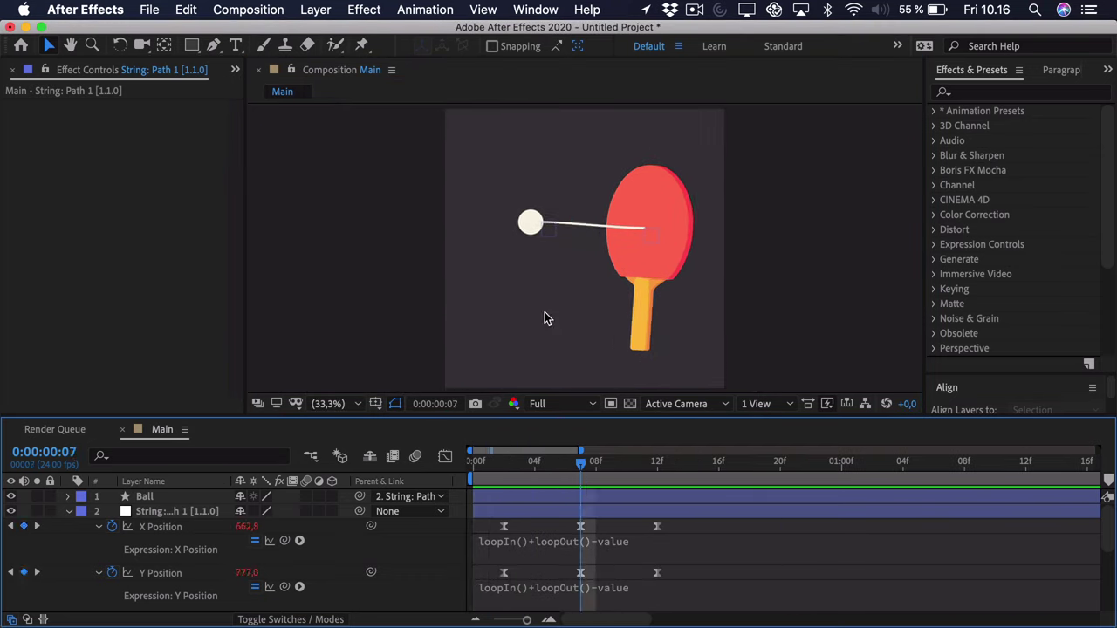
pyautogui.click(548, 236)
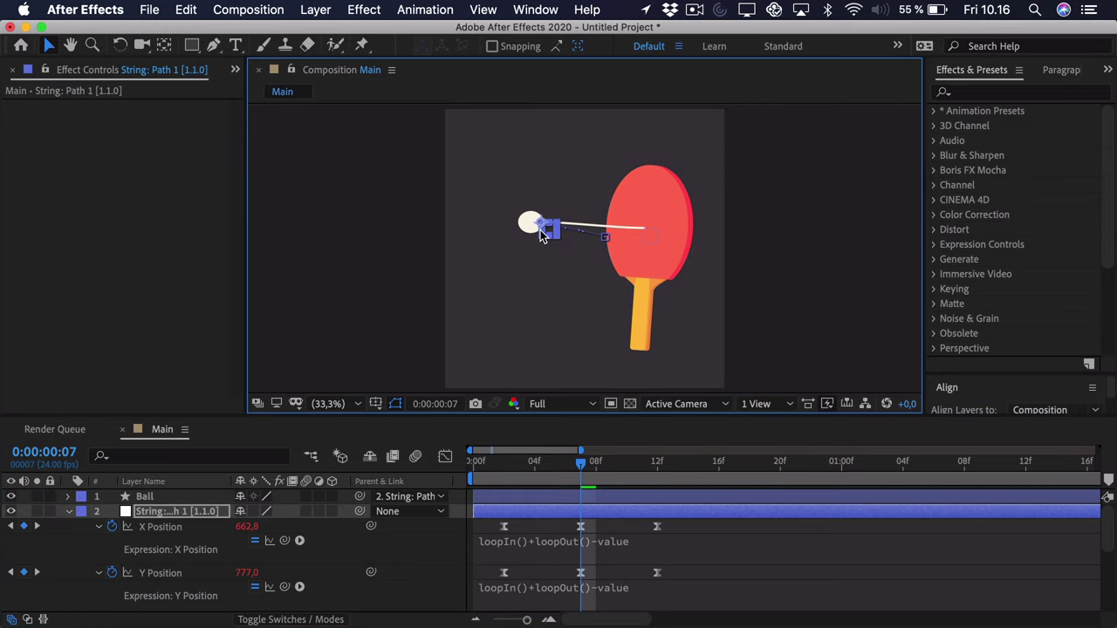
pyautogui.press('super+z')
pyautogui.moveTo(505, 212); pyautogui.dragTo(479, 211)
pyautogui.press('space')
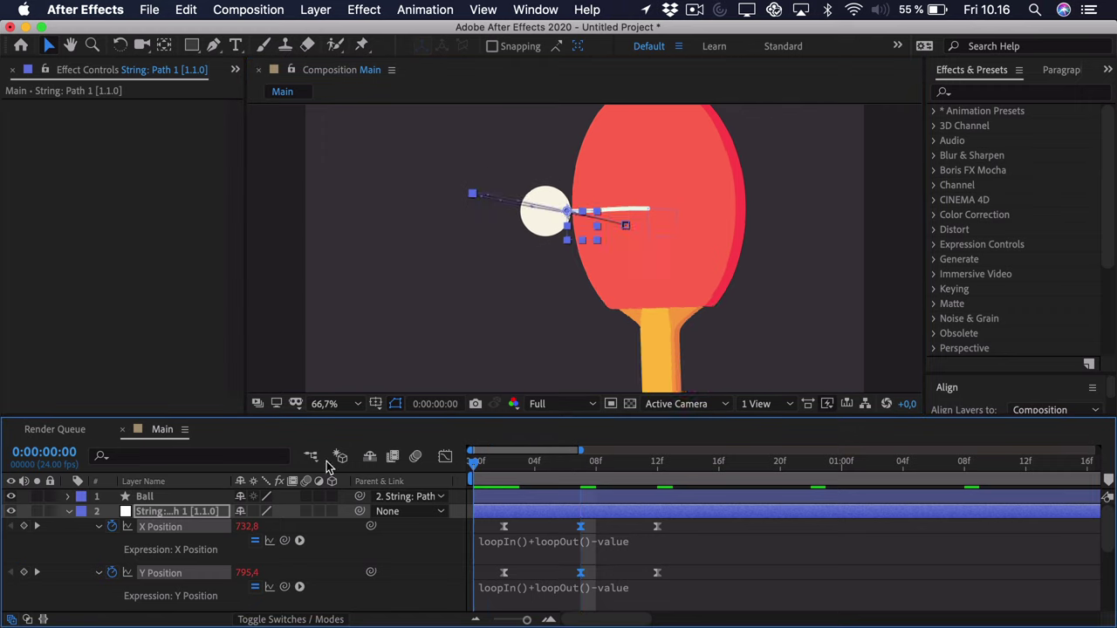
pyautogui.press('space')
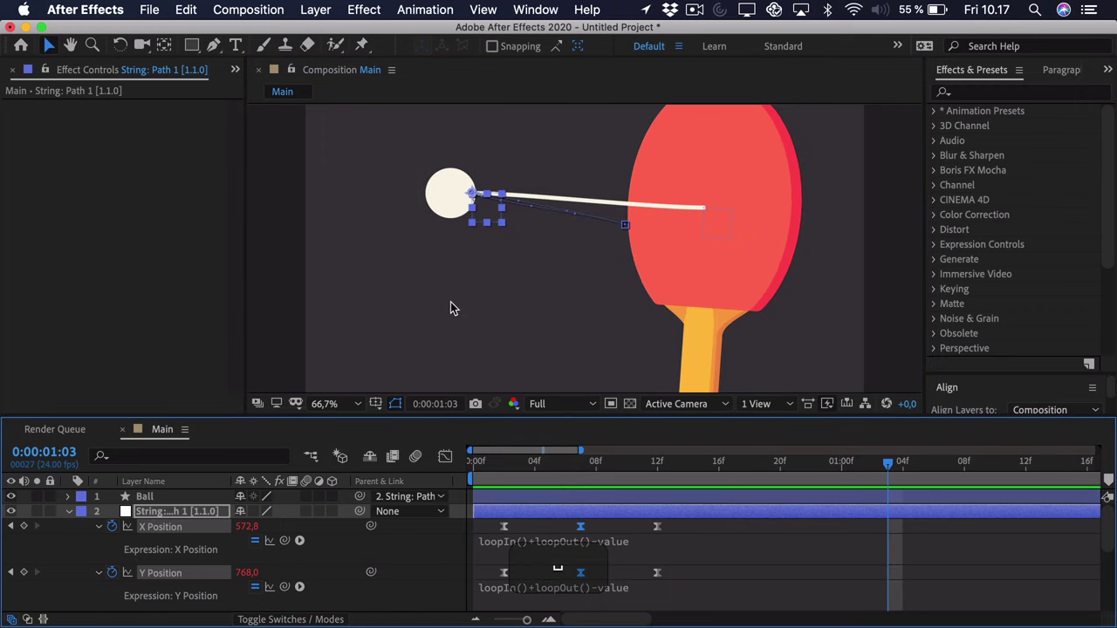
# Move the Ball layer's anchor point to the ball's edge where the string attaches, using the Pan Behind tool.
pyautogui.moveTo(476, 239); pyautogui.dragTo(534, 288)
pyautogui.click(513, 253)
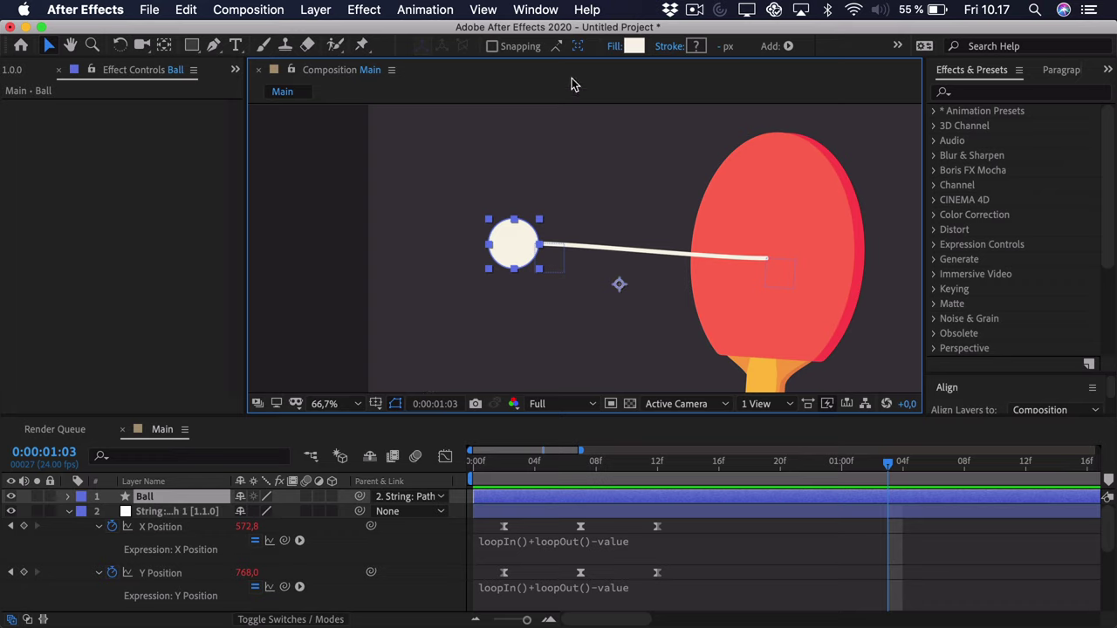
pyautogui.click(163, 45)
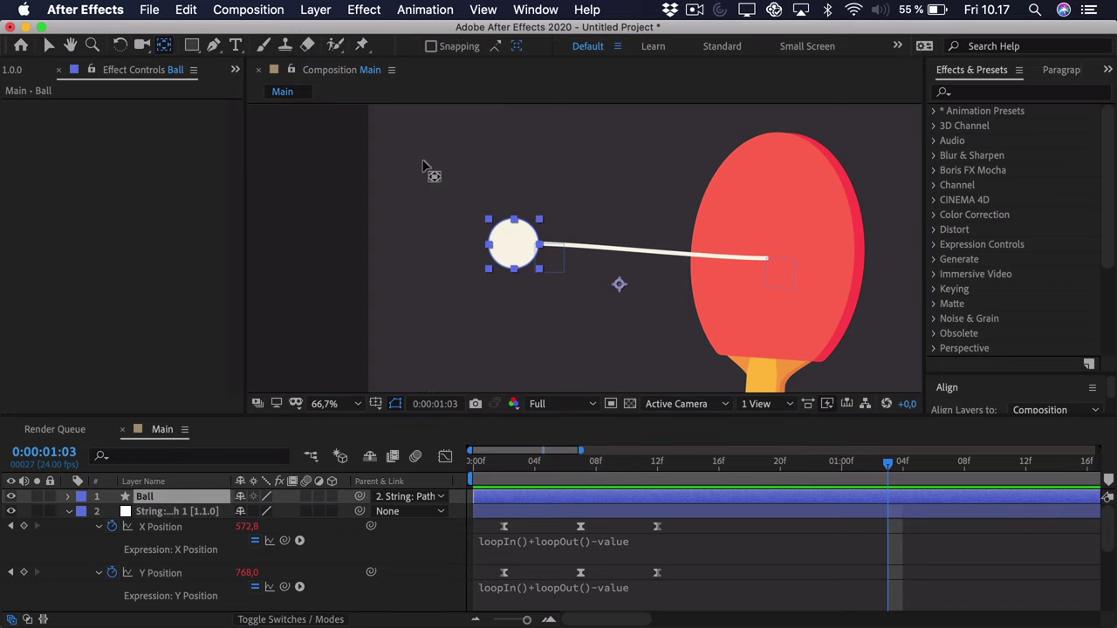
pyautogui.click(619, 286)
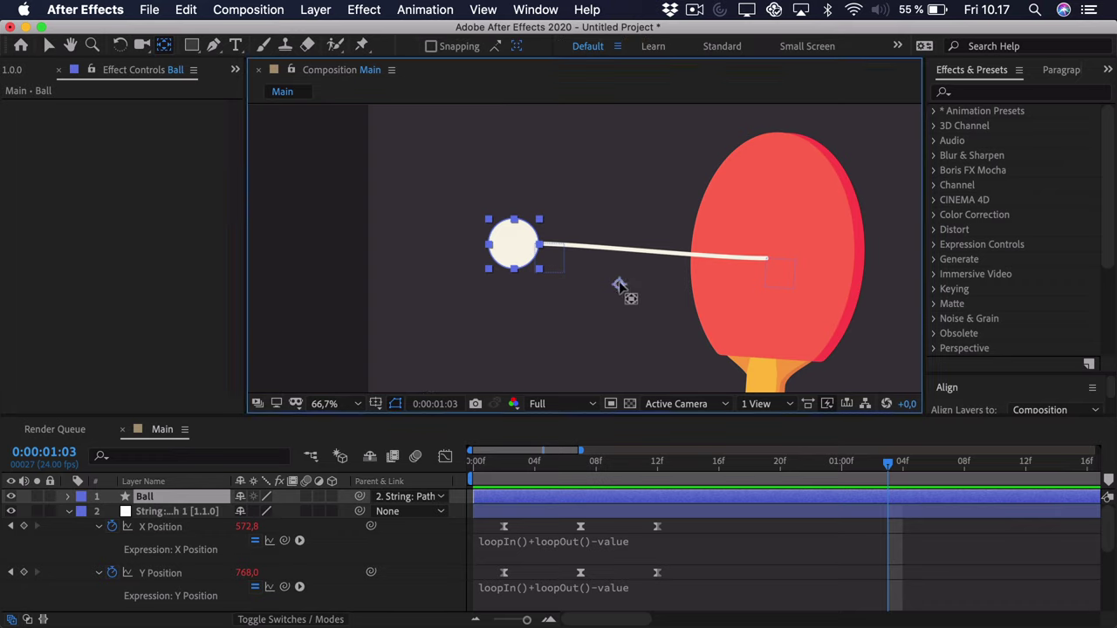
pyautogui.moveTo(619, 286); pyautogui.dragTo(546, 249)
pyautogui.press('.')
pyautogui.press('.')
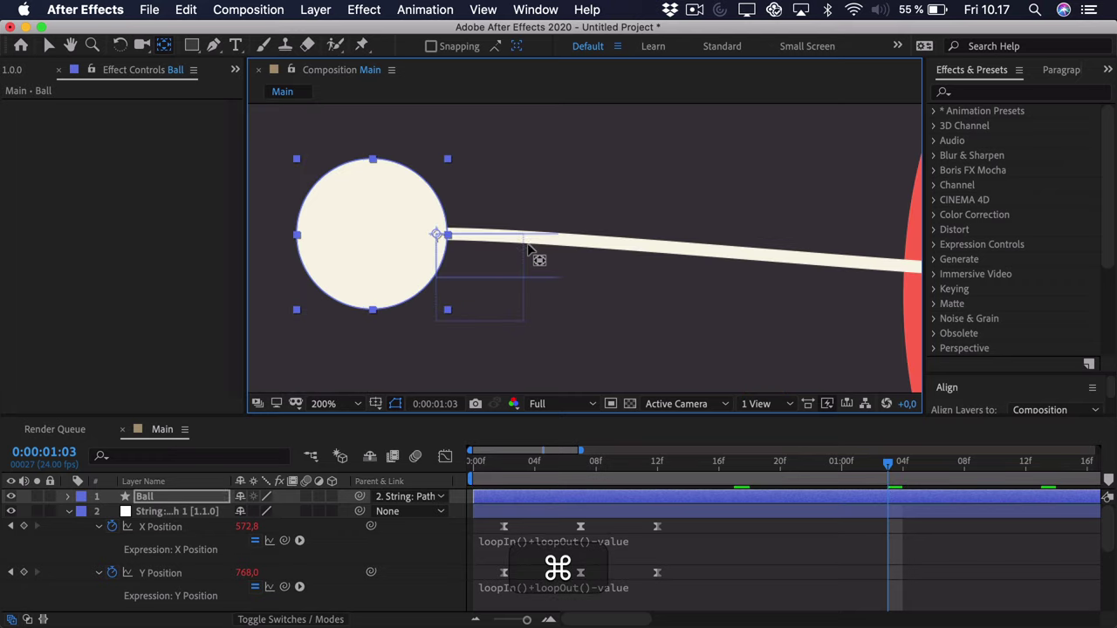
pyautogui.moveTo(439, 232); pyautogui.dragTo(615, 272)
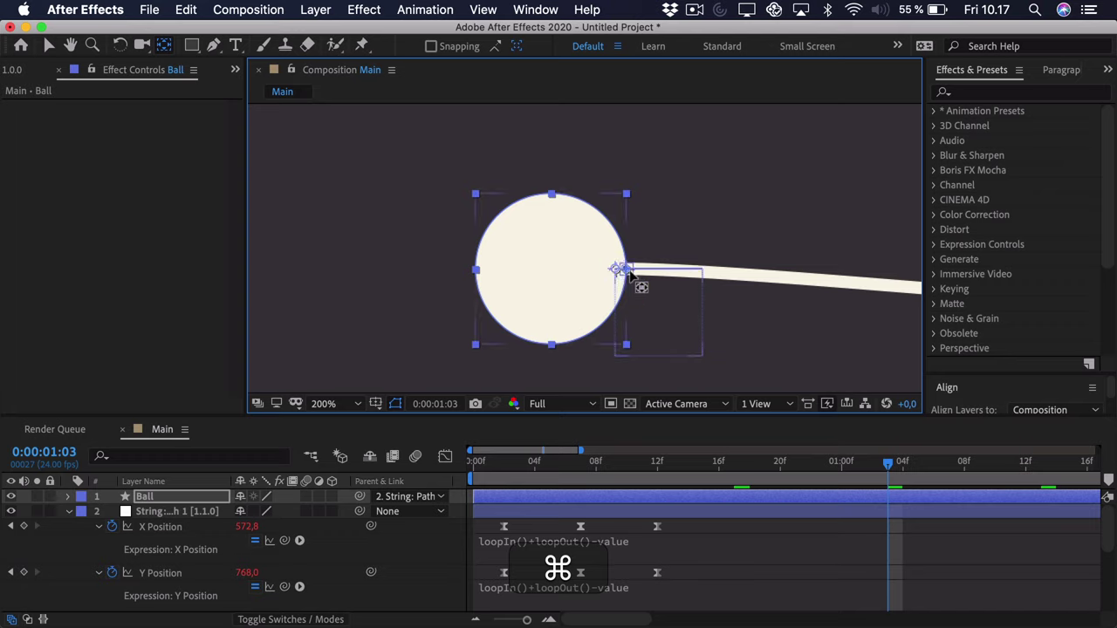
pyautogui.press(',')
pyautogui.press(',')
pyautogui.press(',')
pyautogui.press(',')
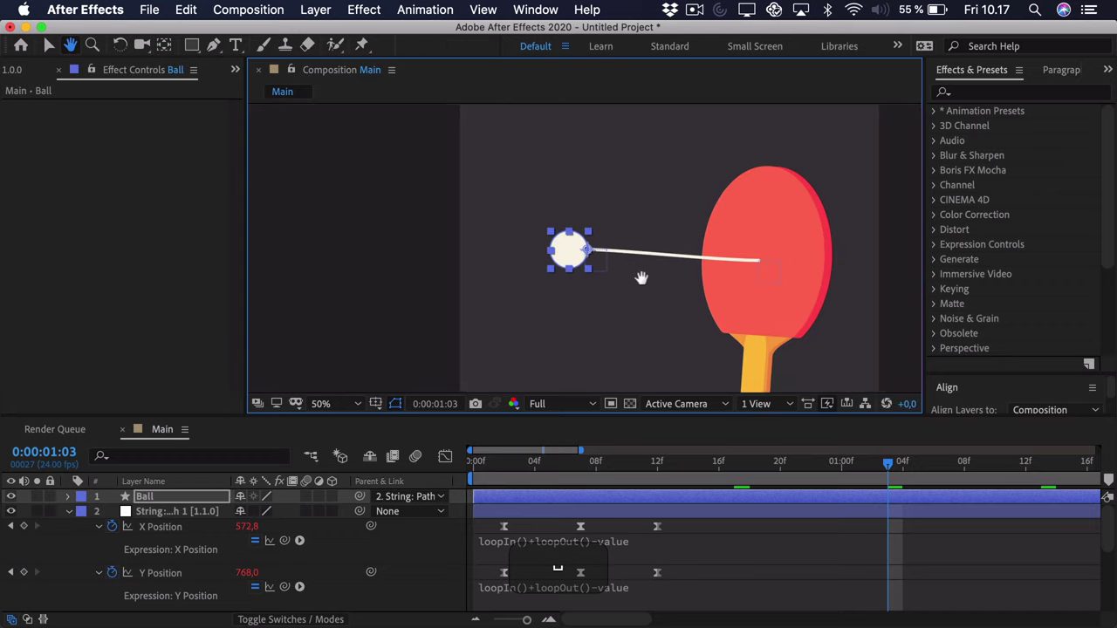
pyautogui.moveTo(643, 277); pyautogui.dragTo(568, 256)
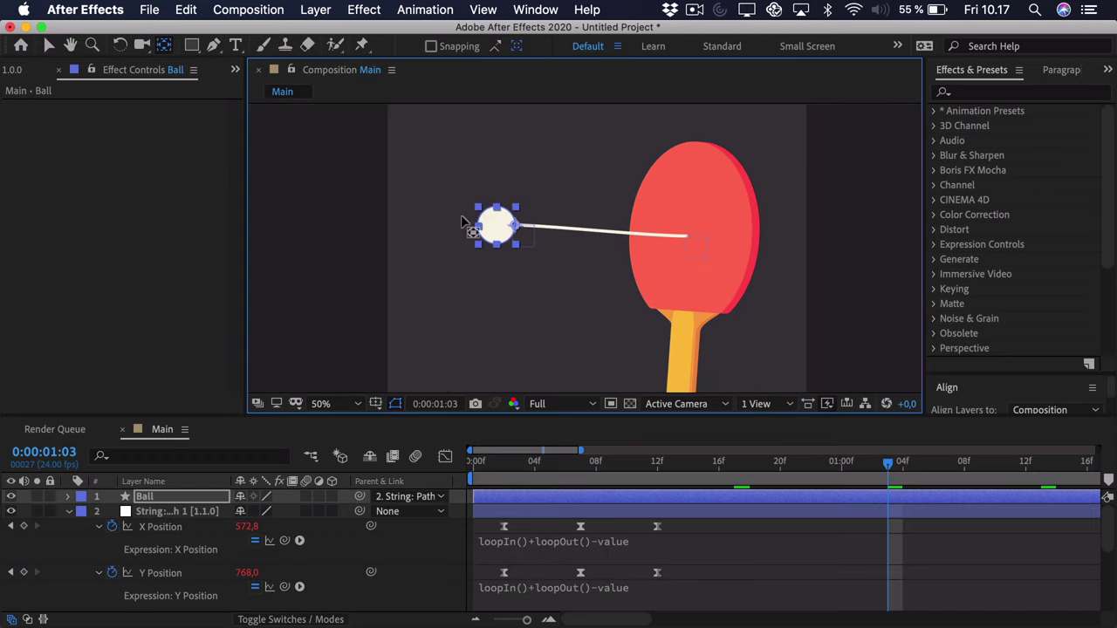
# Reveal the Ball layer's Scale at frame 2 and unlink its proportions.
pyautogui.click(183, 499)
pyautogui.moveTo(706, 478); pyautogui.dragTo(511, 478)
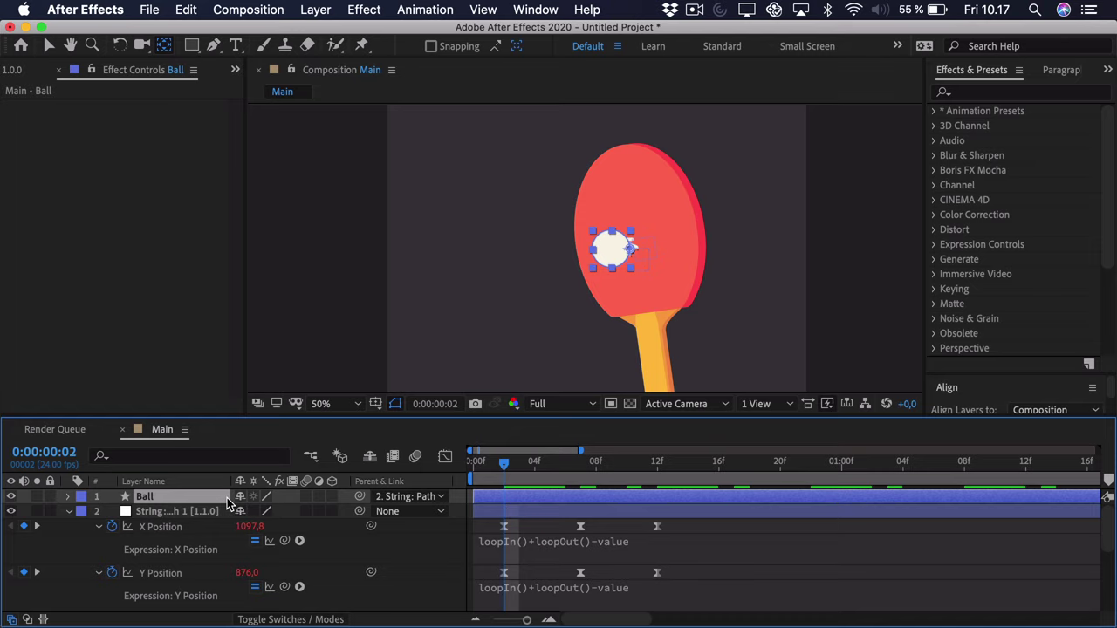
pyautogui.press('s')
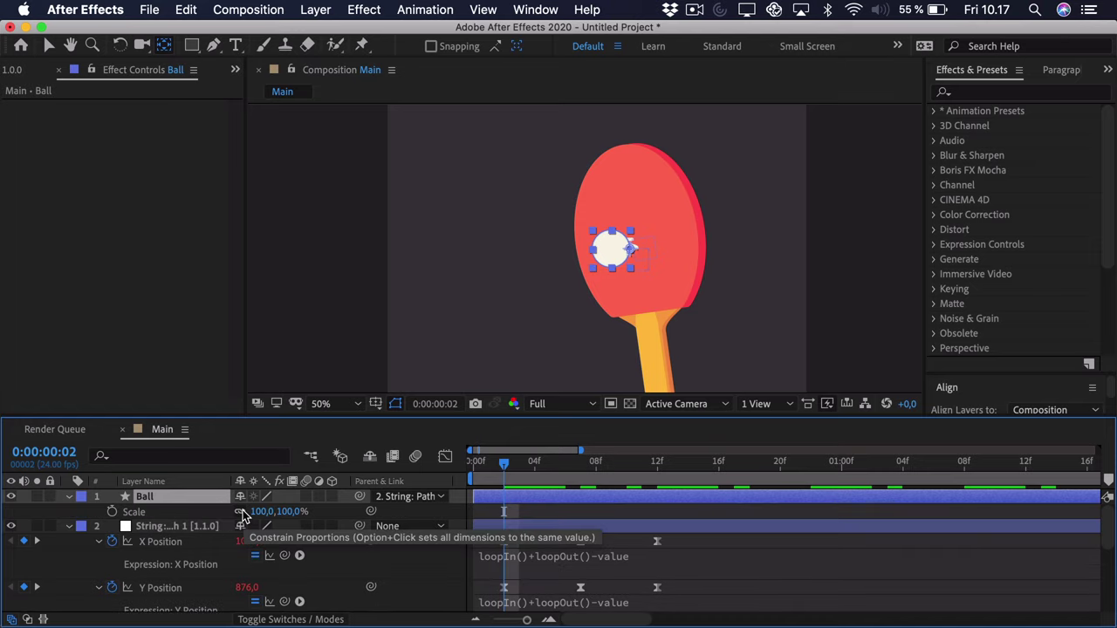
pyautogui.scroll(2, 630, 223)
pyautogui.press('h')
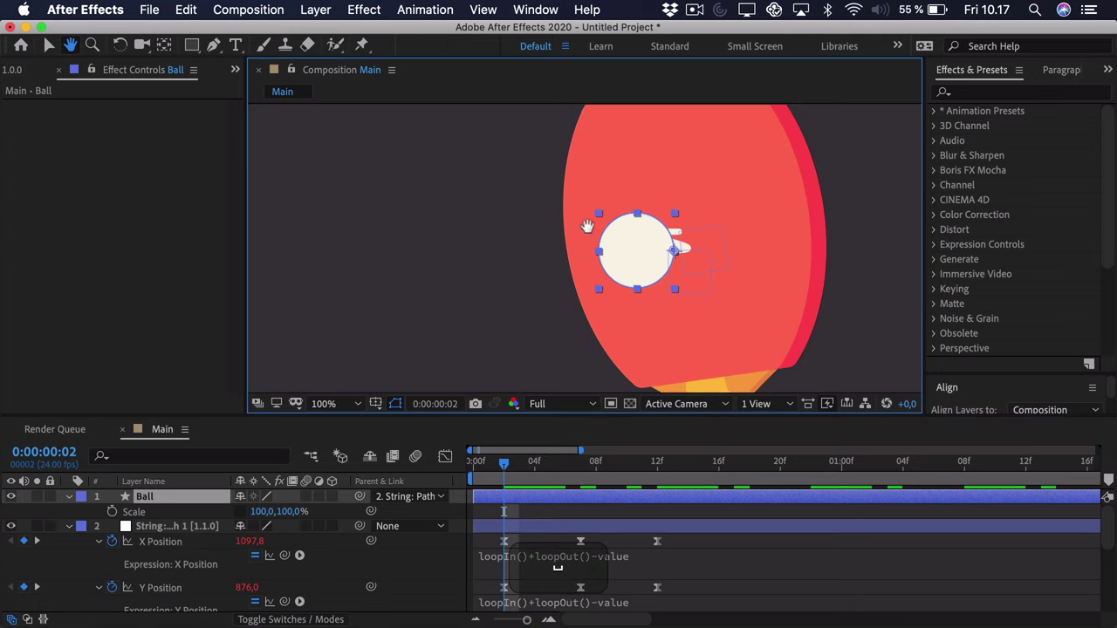
pyautogui.moveTo(587, 226); pyautogui.dragTo(589, 240)
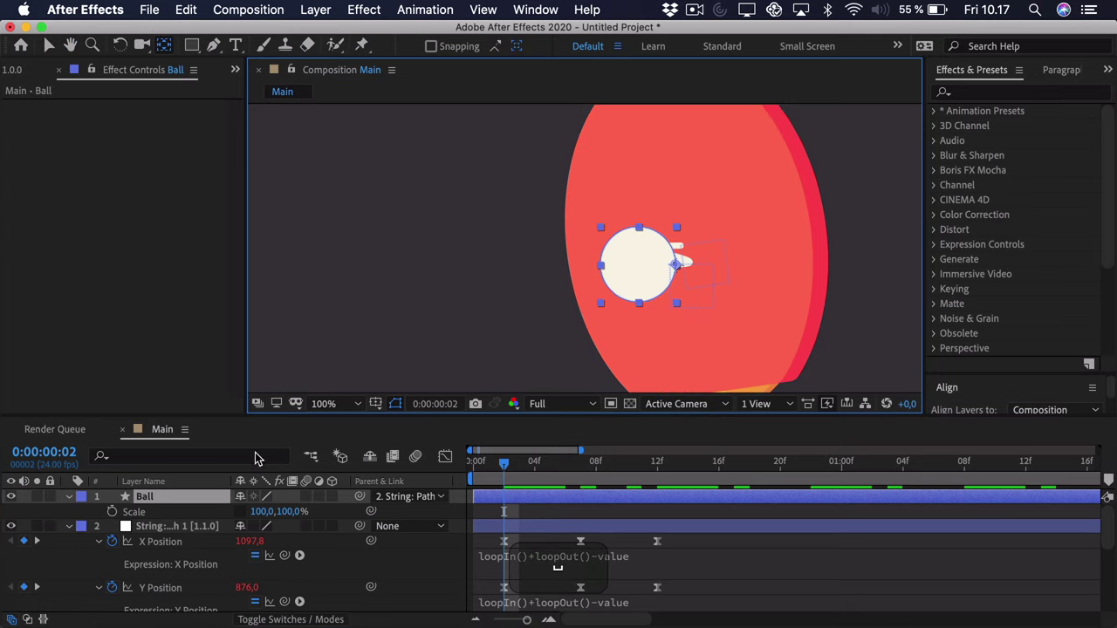
pyautogui.click(548, 619)
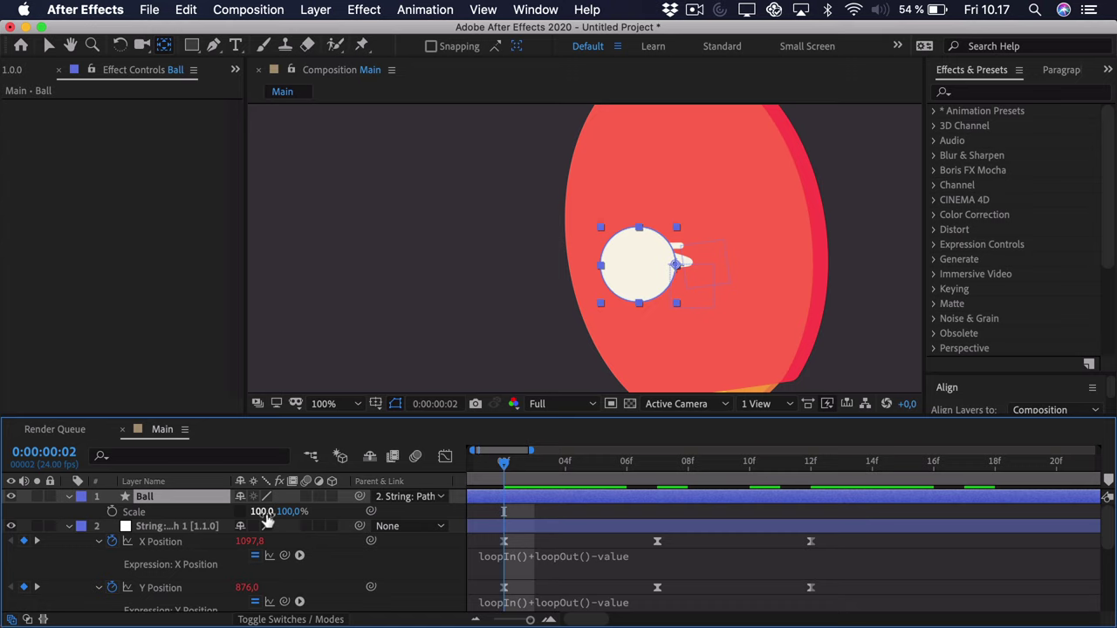
# Squash the ball against the bat with a Scale keyframe of 75,0, 125,0% on frame 2.
pyautogui.moveTo(266, 519); pyautogui.dragTo(249, 521)
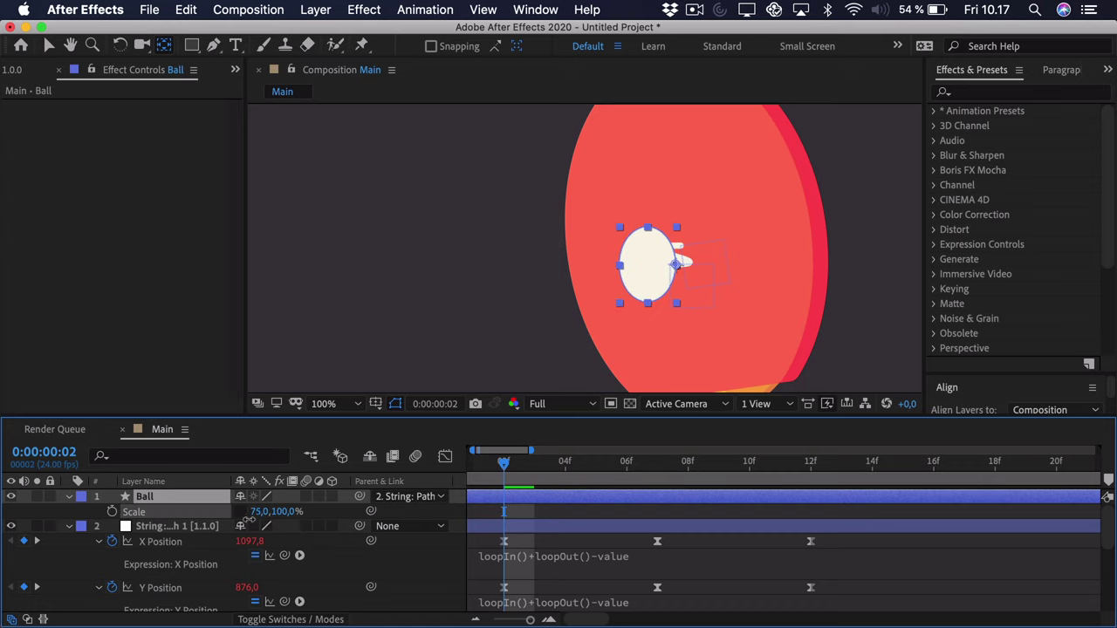
pyautogui.click(261, 512)
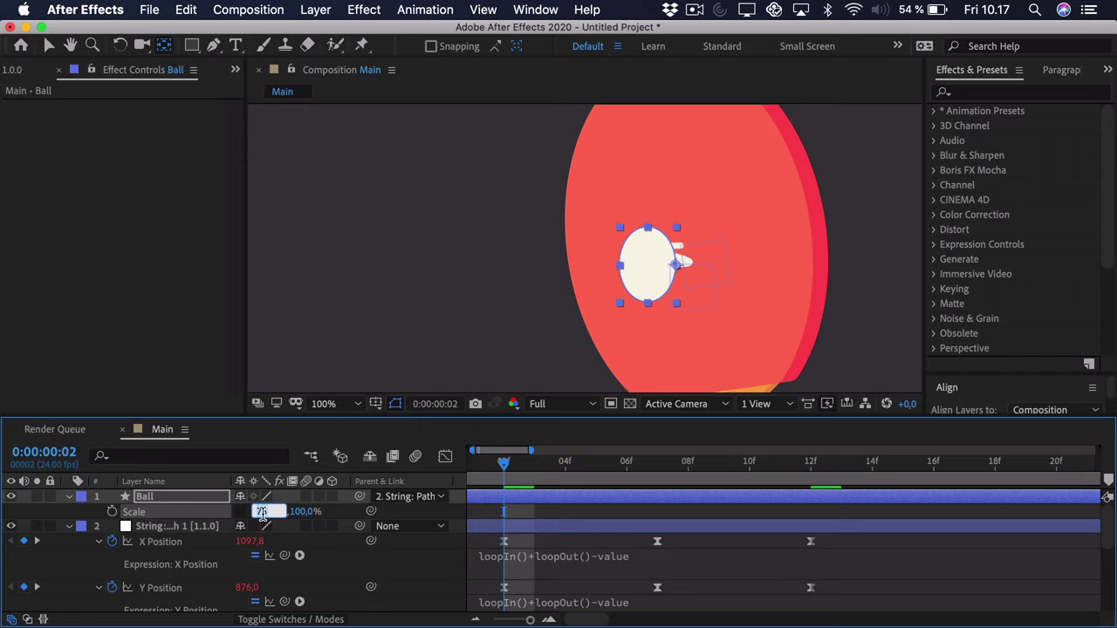
pyautogui.click(363, 515)
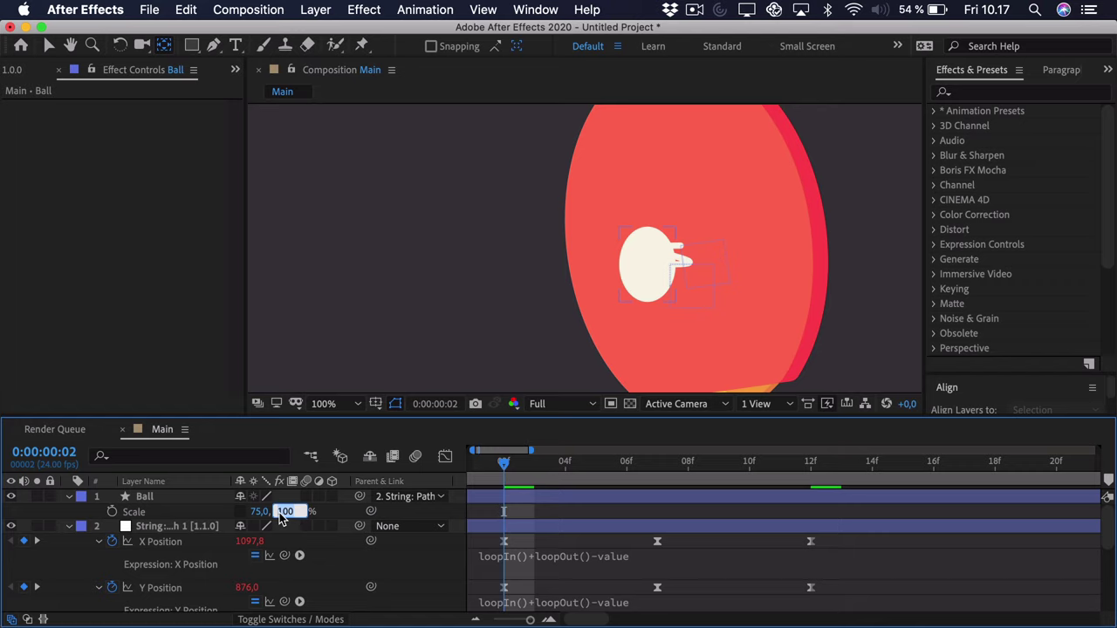
pyautogui.write('+25')
pyautogui.press('Return')
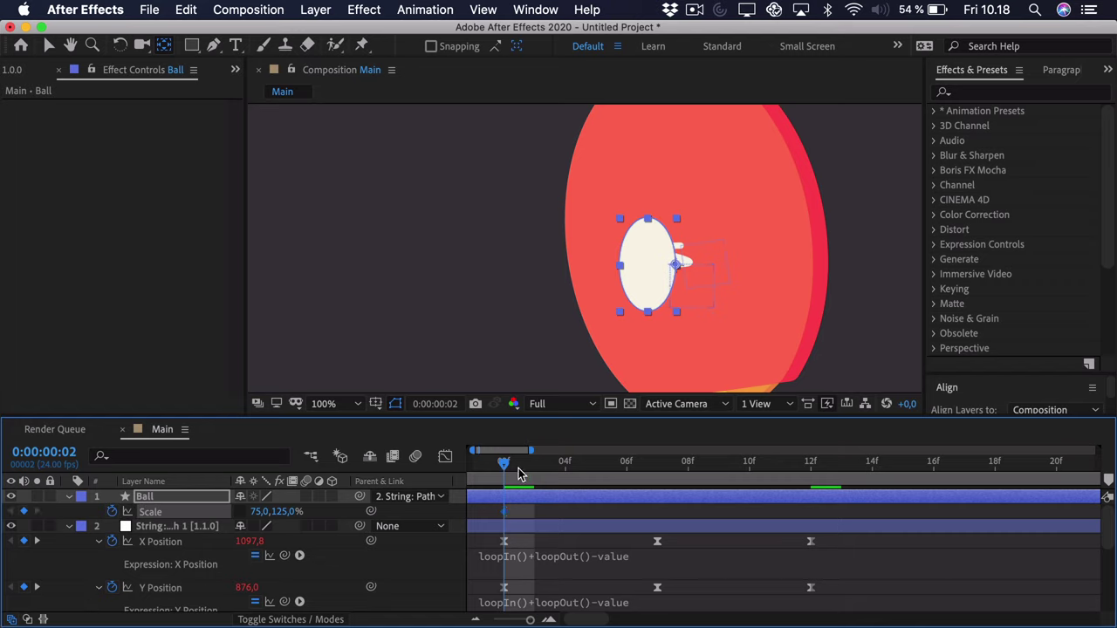
# Stretch the ball on frame 3 with a Scale keyframe of 125,0, 75,0%.
pyautogui.moveTo(518, 472)
pyautogui.mouseDown()
pyautogui.moveTo(560, 462)
pyautogui.moveTo(534, 466)
pyautogui.mouseUp()
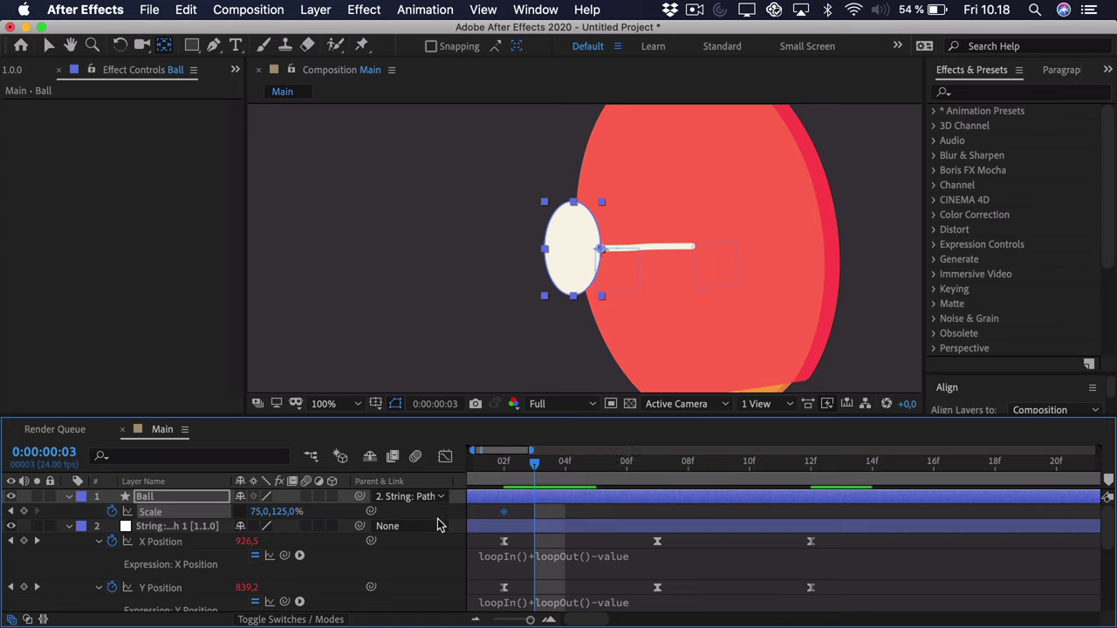
pyautogui.click(260, 511)
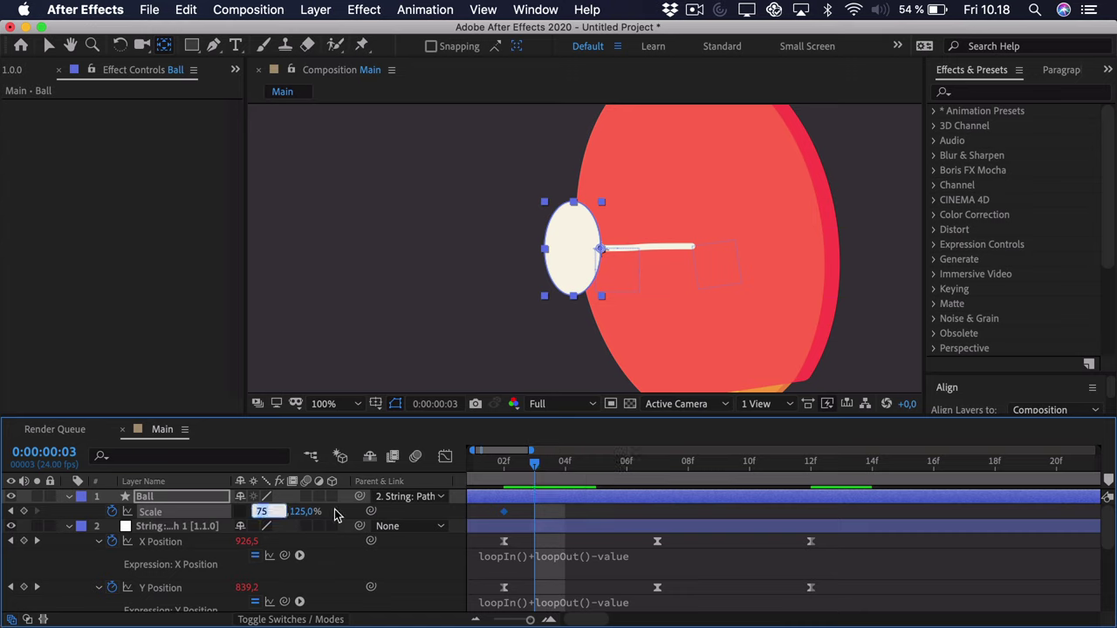
pyautogui.write('125')
pyautogui.press('Tab')
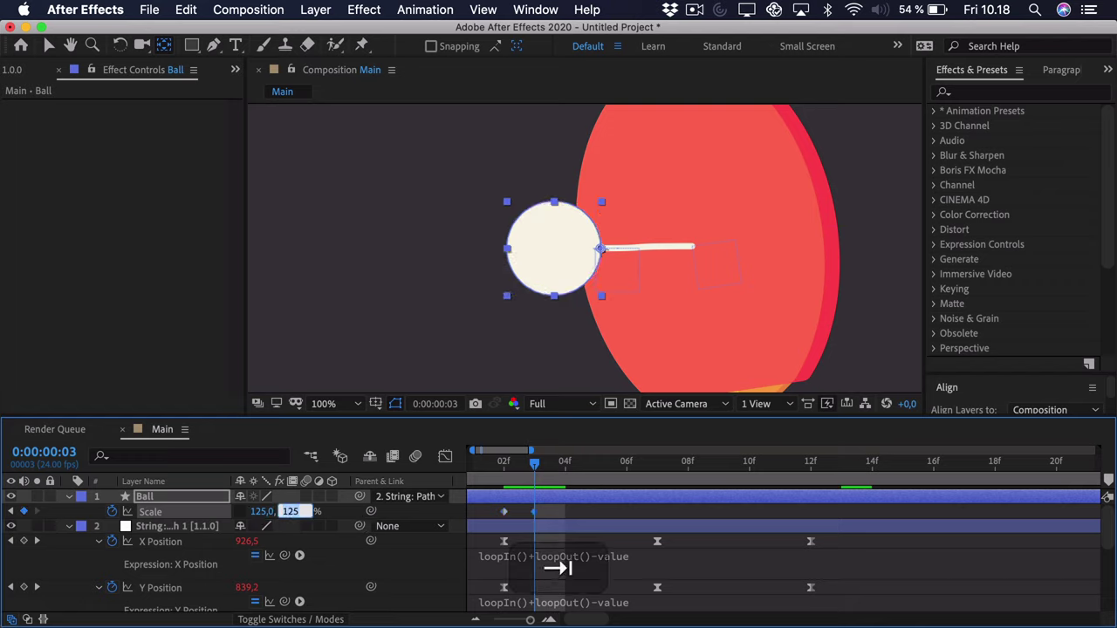
pyautogui.write('75')
pyautogui.press('Return')
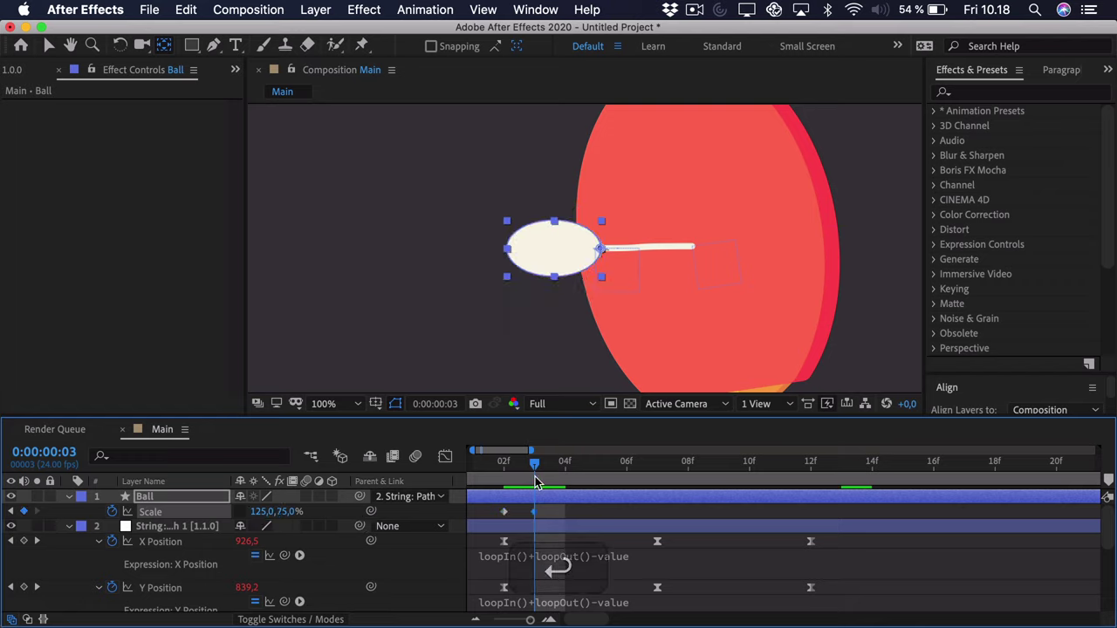
# Return the ball to its round shape on frame 7 with a Scale keyframe of 100,0, 100,0%.
pyautogui.click(507, 465)
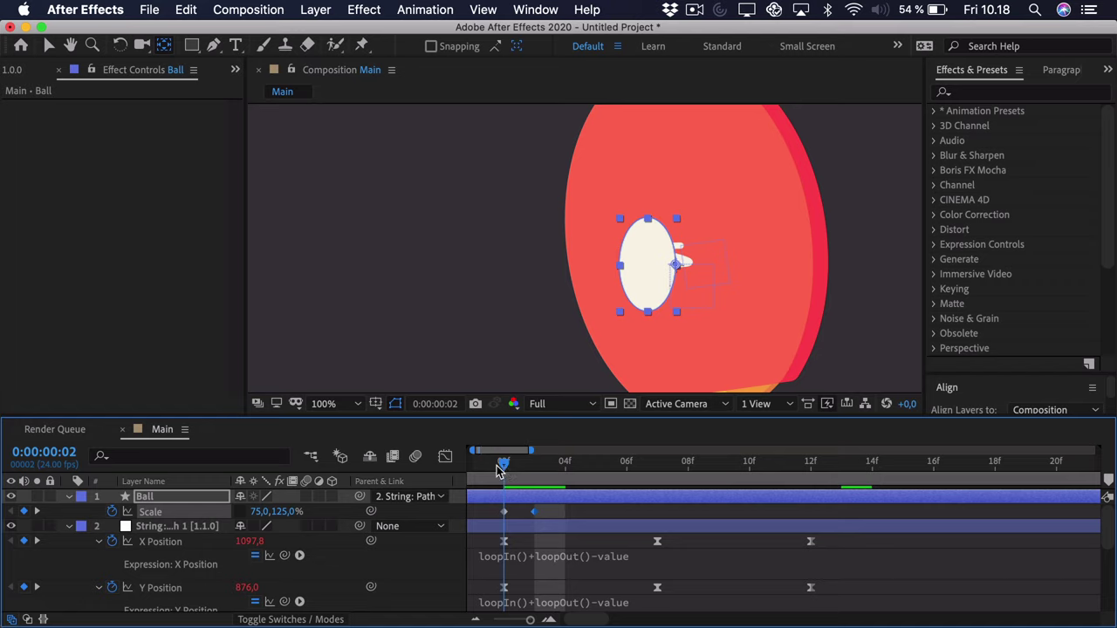
pyautogui.moveTo(504, 471); pyautogui.dragTo(669, 472)
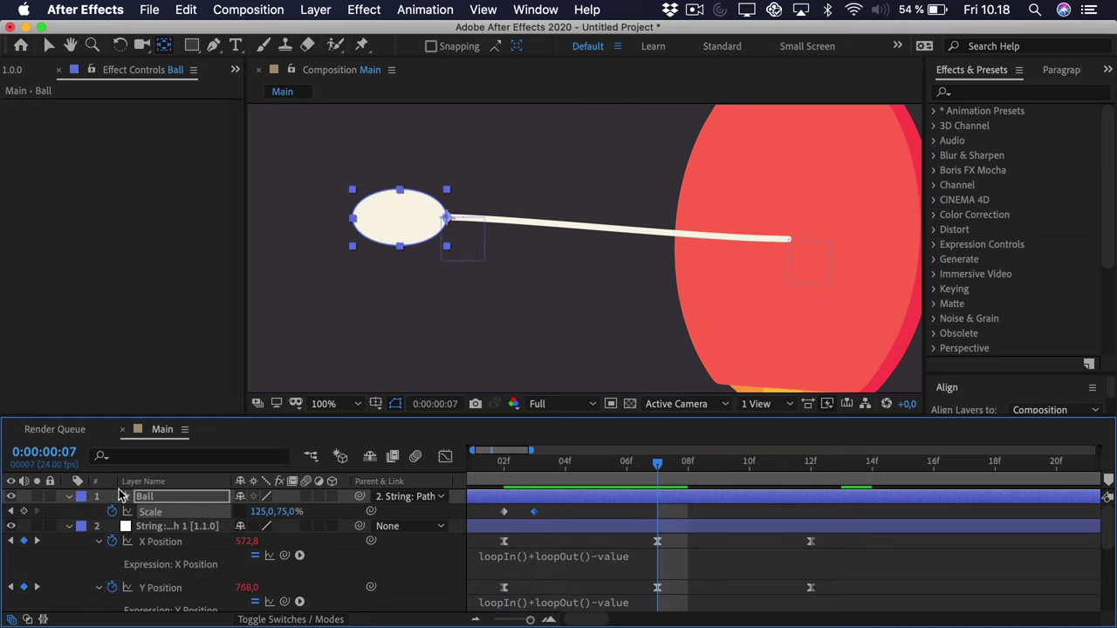
pyautogui.click(260, 512)
pyautogui.write('100')
pyautogui.press('Tab')
pyautogui.write('100')
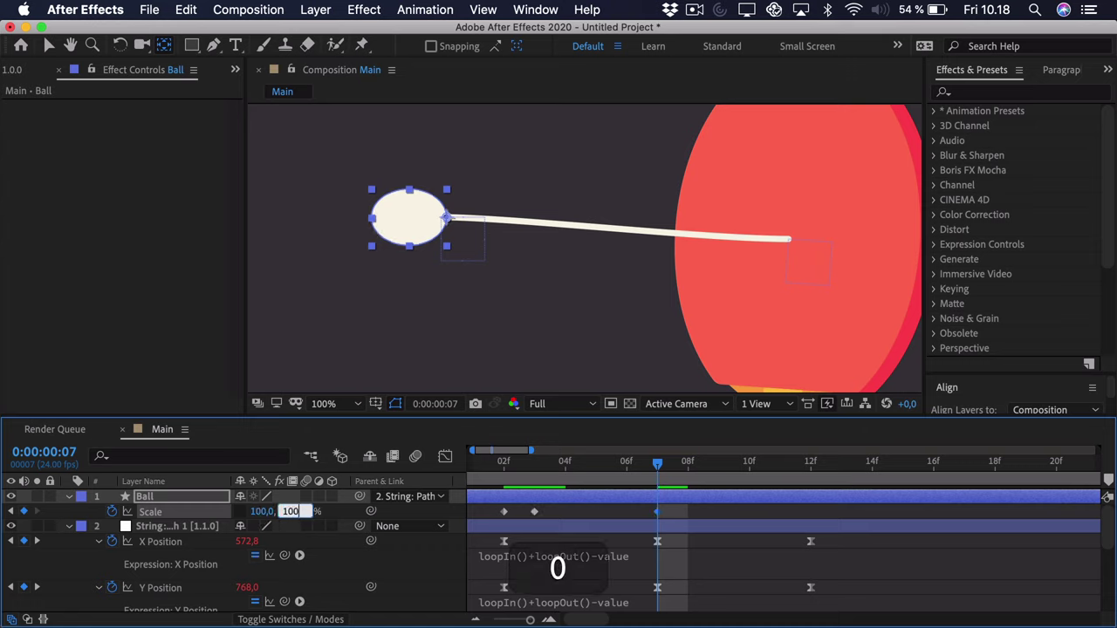
pyautogui.press('Return')
# Duplicate the Ball's stretched Scale keyframe from frame 3 onto frame 11.
pyautogui.moveTo(677, 475); pyautogui.dragTo(781, 476)
pyautogui.click(798, 509)
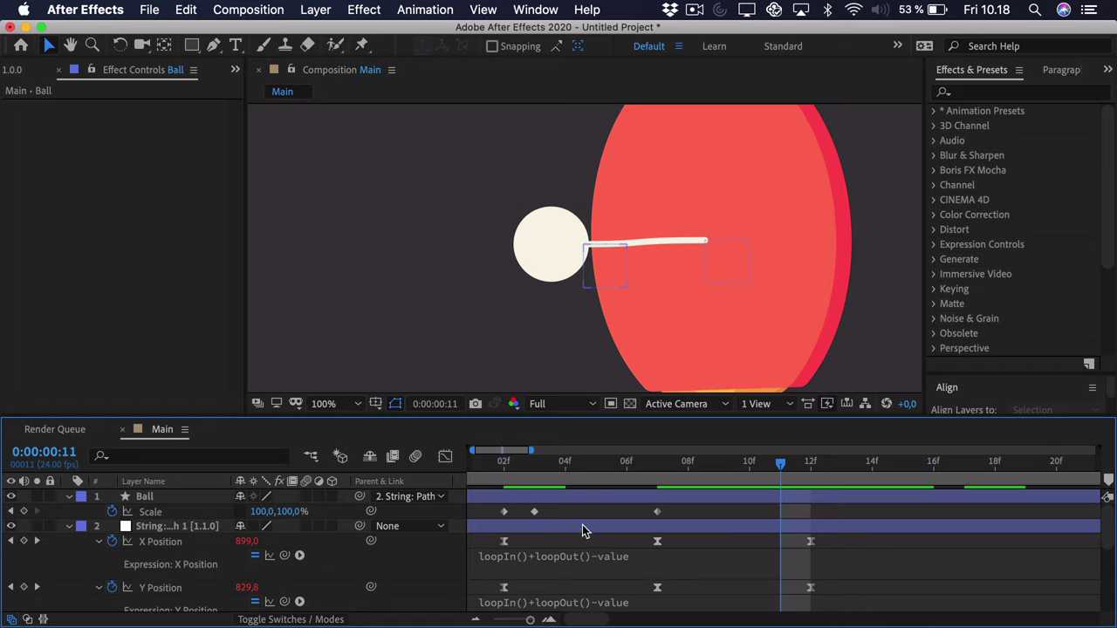
pyautogui.click(535, 512)
pyautogui.press('super+c')
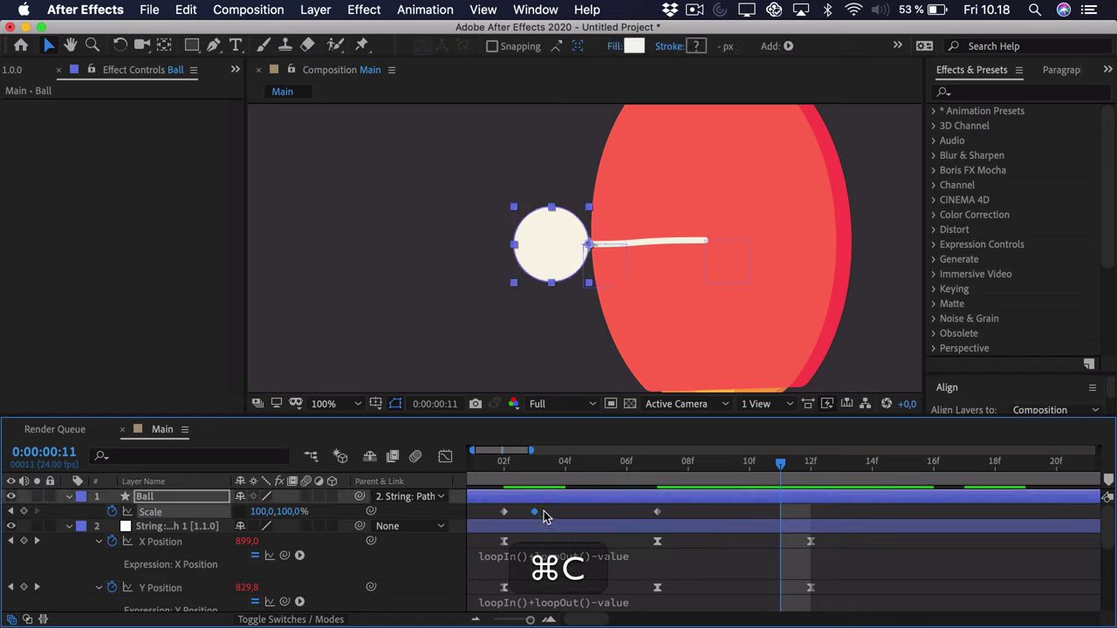
pyautogui.press('super+v')
# Duplicate the Ball's squashed Scale keyframe from frame 2 onto frame 12.
pyautogui.click(811, 475)
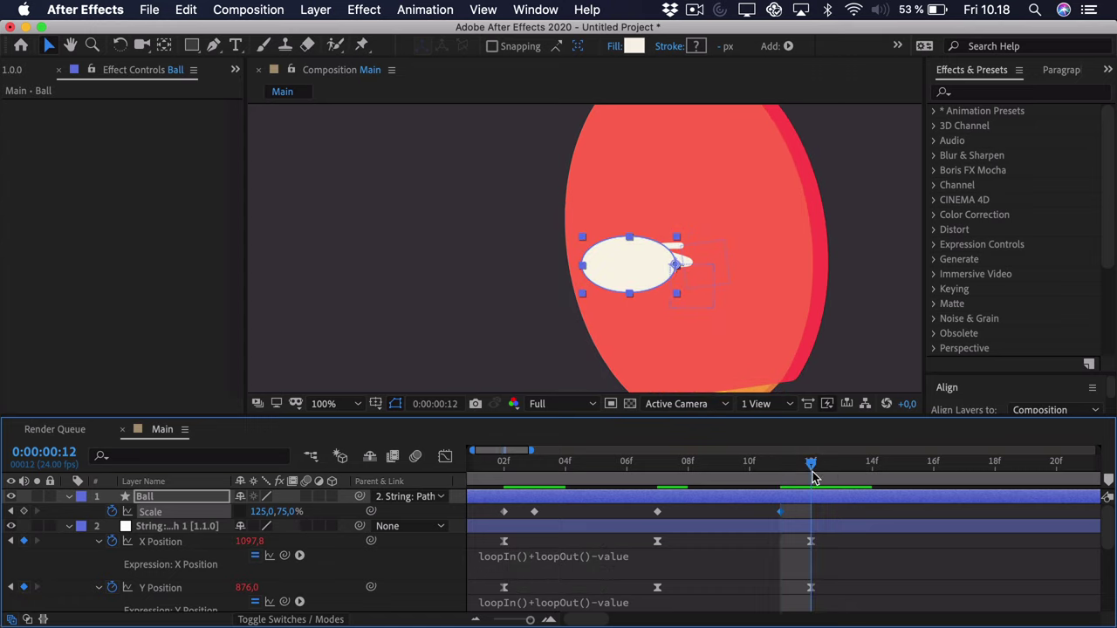
pyautogui.moveTo(493, 515); pyautogui.dragTo(529, 521)
pyautogui.press('super+c')
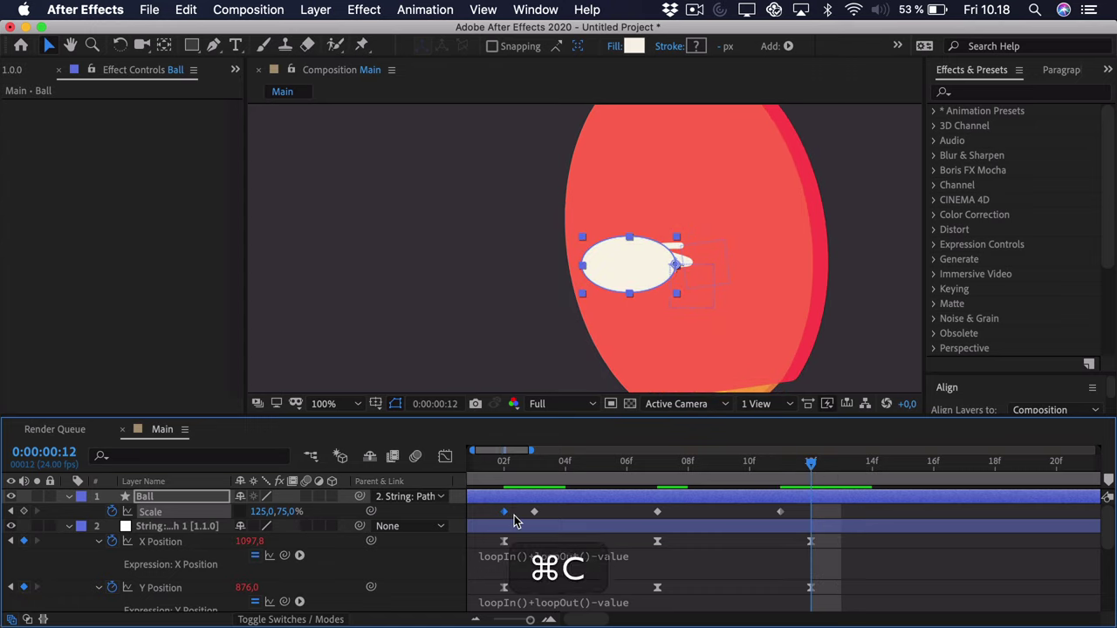
pyautogui.press('super+v')
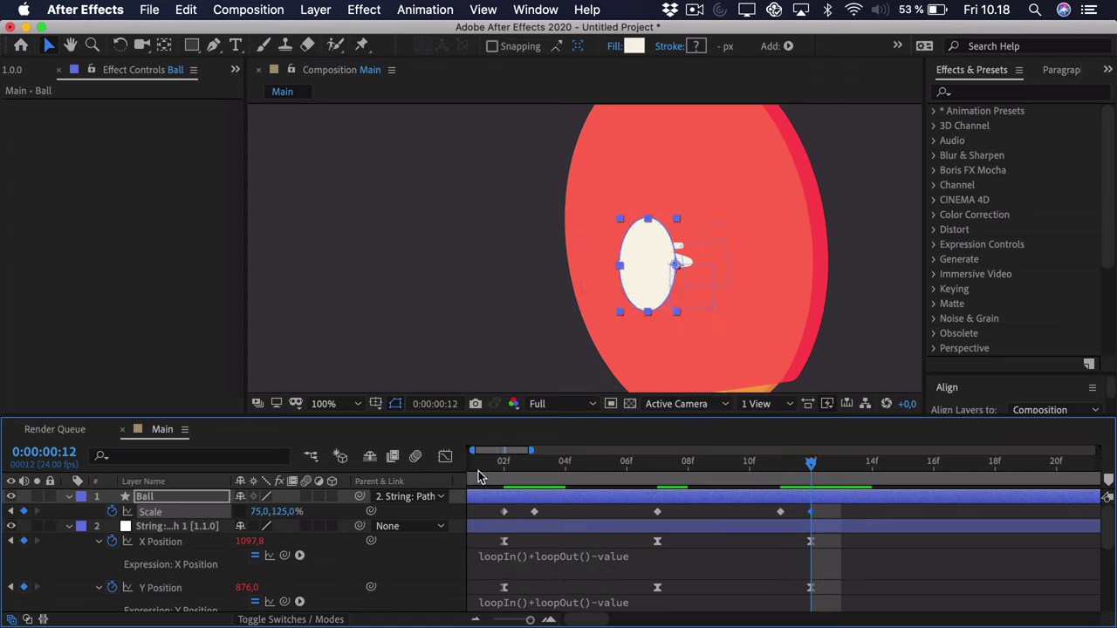
# Check the squash and stretch between frames 2 and 12, and apply Easy Ease to all of the Ball's Scale keyframes.
pyautogui.moveTo(497, 474); pyautogui.dragTo(811, 481)
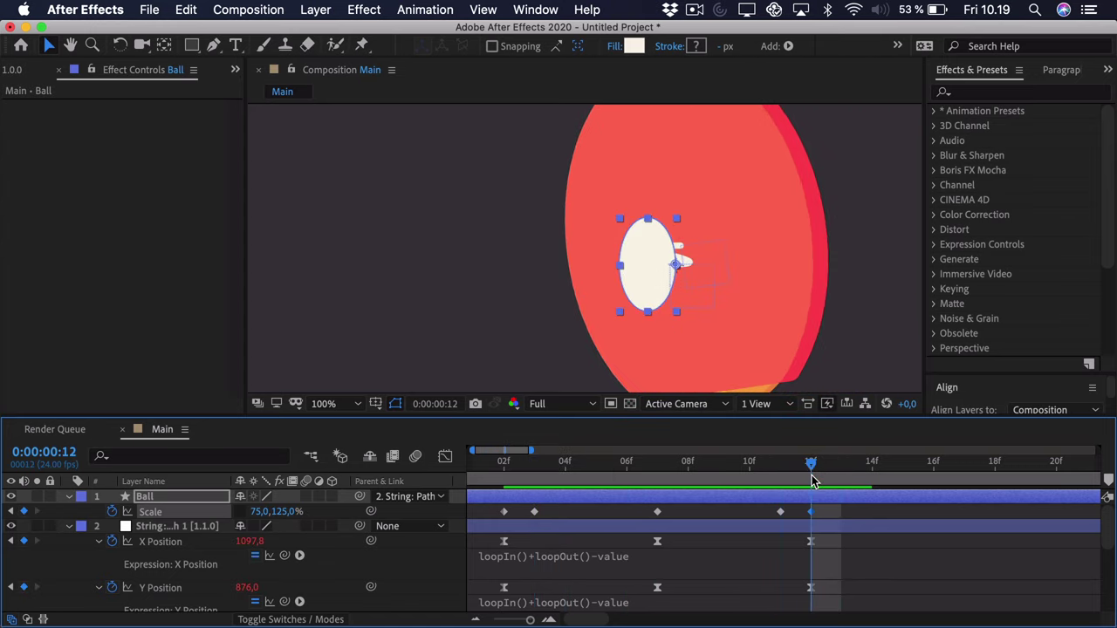
pyautogui.click(504, 478)
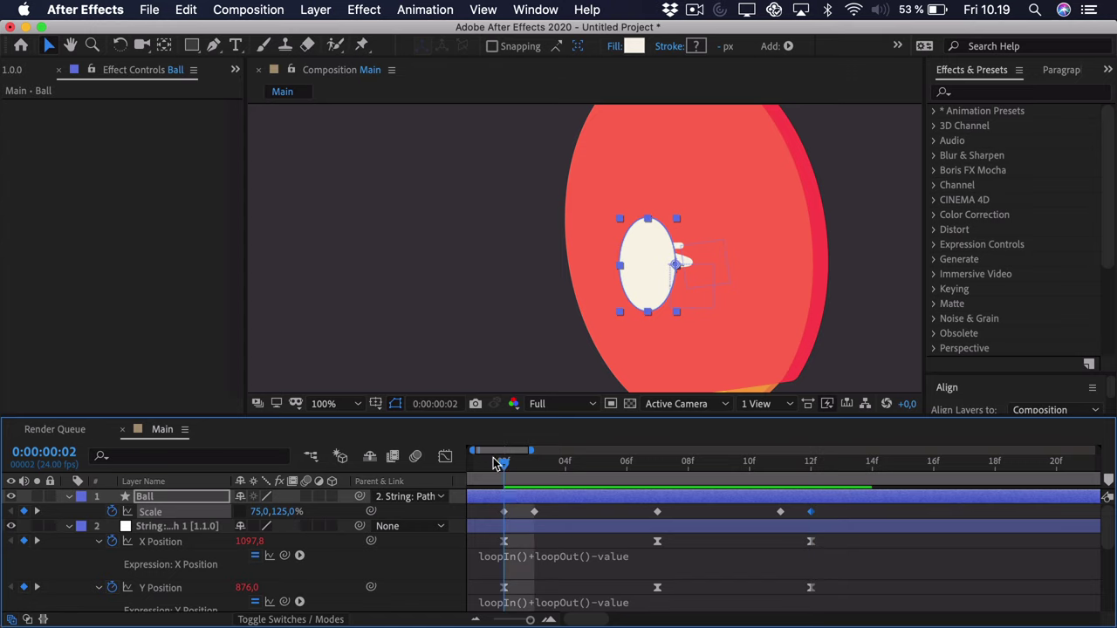
pyautogui.click(534, 479)
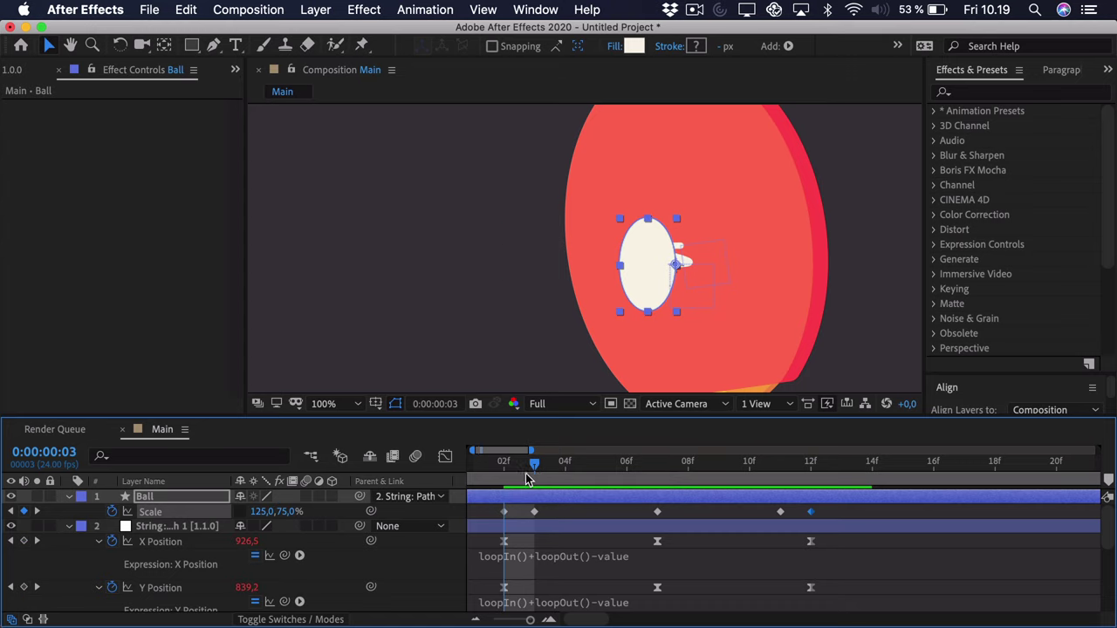
pyautogui.moveTo(550, 480); pyautogui.dragTo(810, 503)
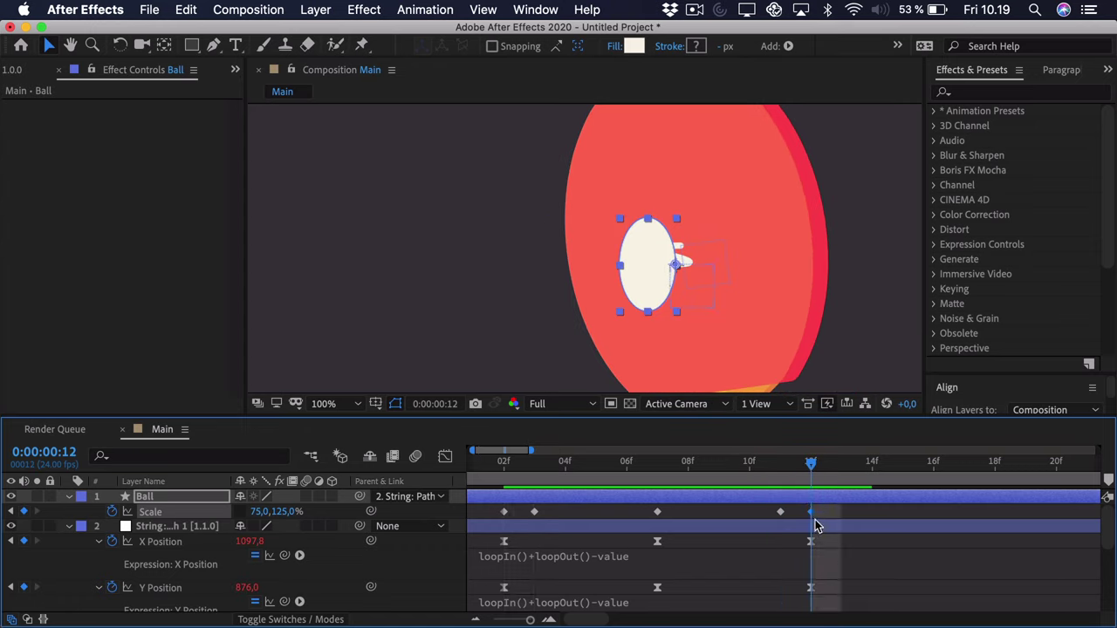
pyautogui.moveTo(818, 520); pyautogui.dragTo(457, 530)
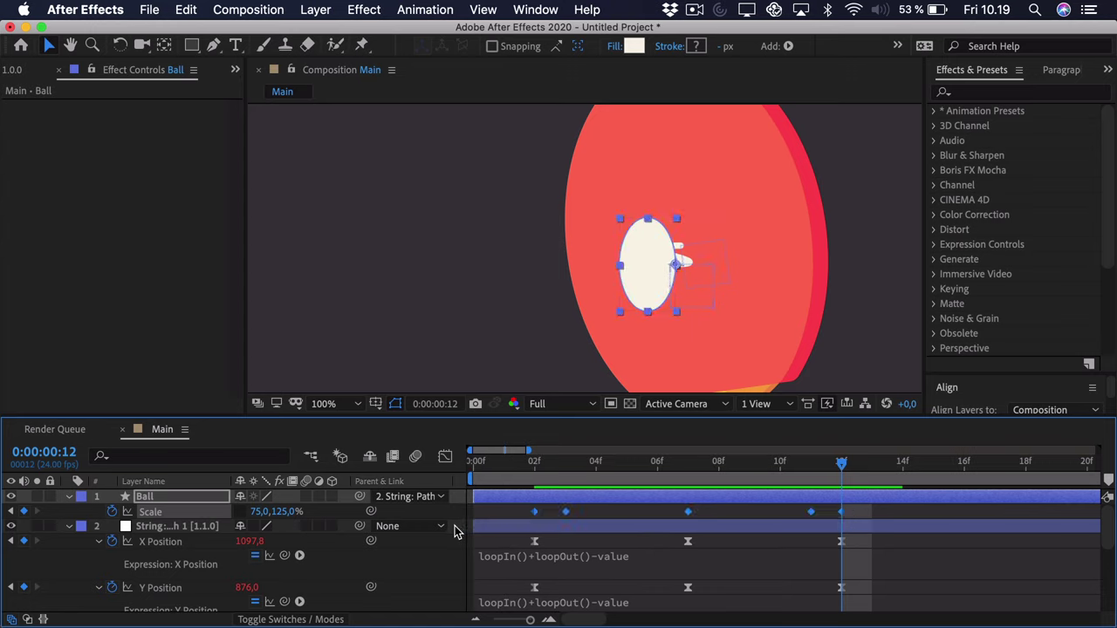
pyautogui.press('F9')
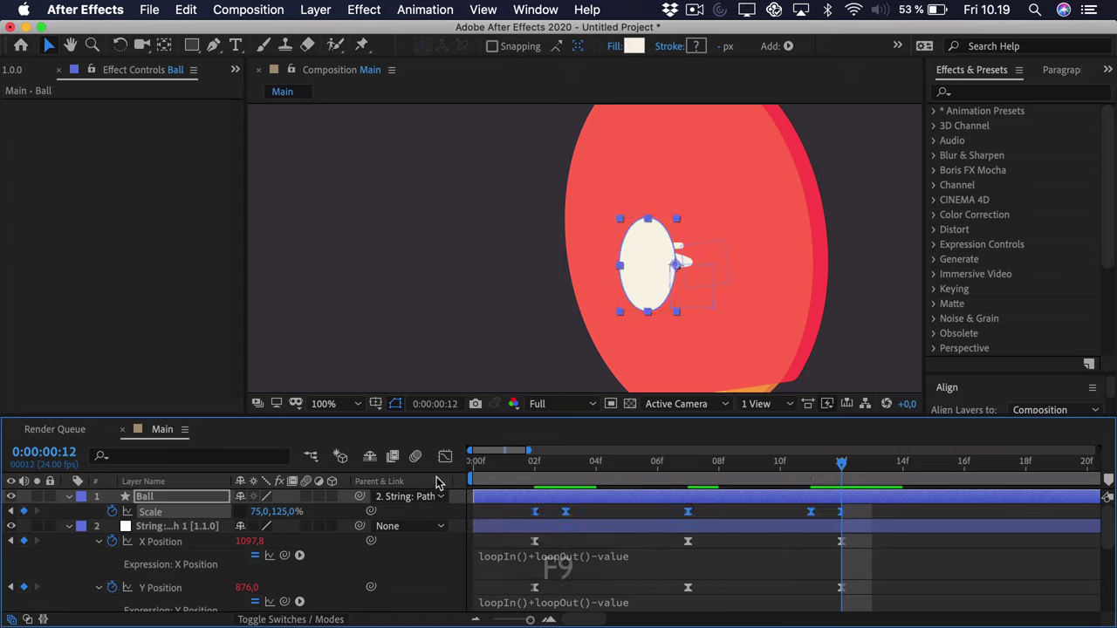
# Lengthen both influence handles of the Ball's frame 7 Scale keyframe in the Graph Editor so the ball stays round longer.
pyautogui.click(444, 459)
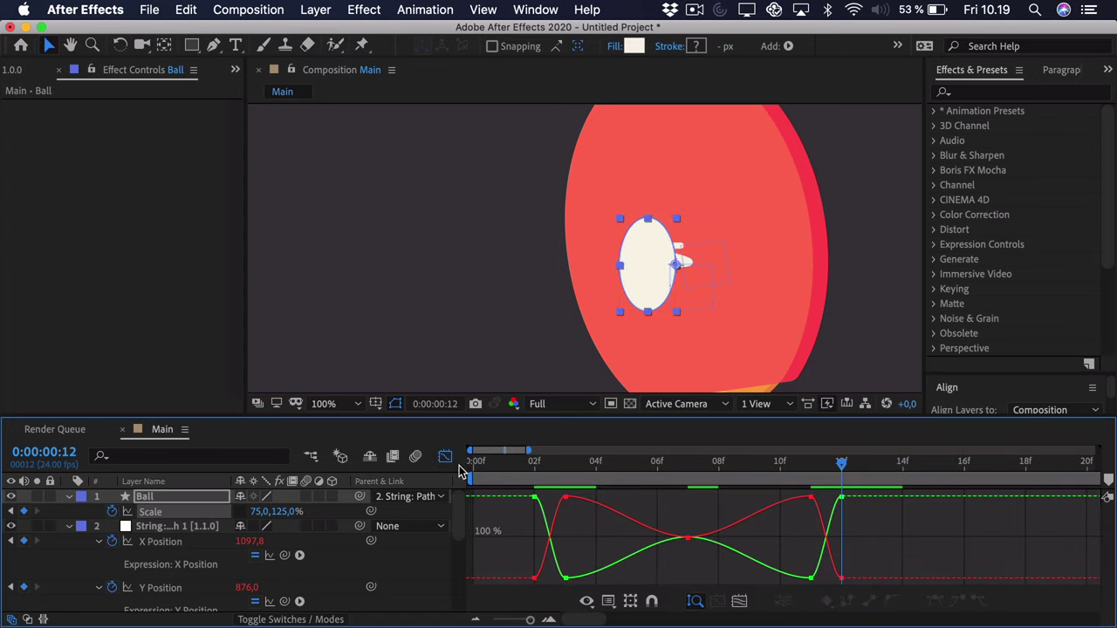
pyautogui.click(688, 537)
pyautogui.click(689, 470)
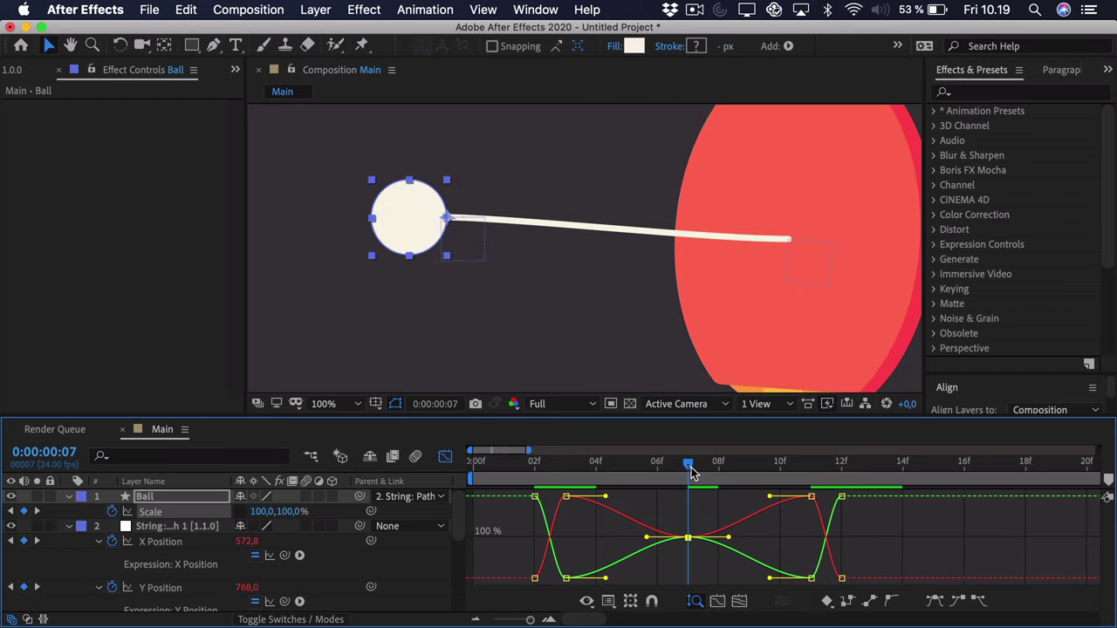
pyautogui.moveTo(729, 590); pyautogui.dragTo(646, 497)
pyautogui.moveTo(635, 539); pyautogui.dragTo(623, 546)
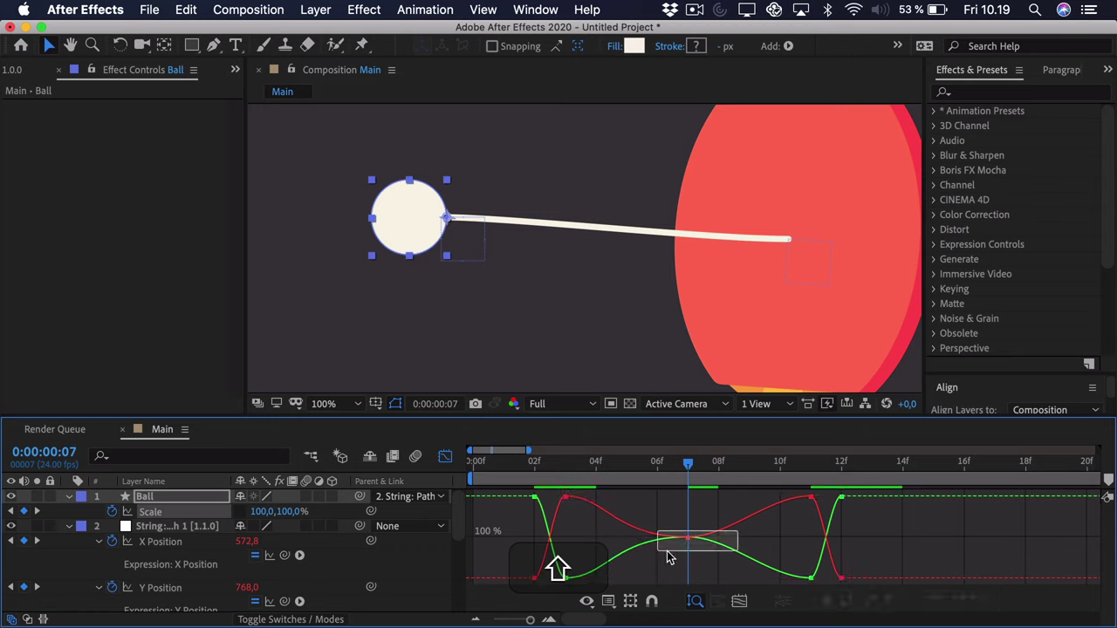
pyautogui.moveTo(728, 540); pyautogui.dragTo(764, 538)
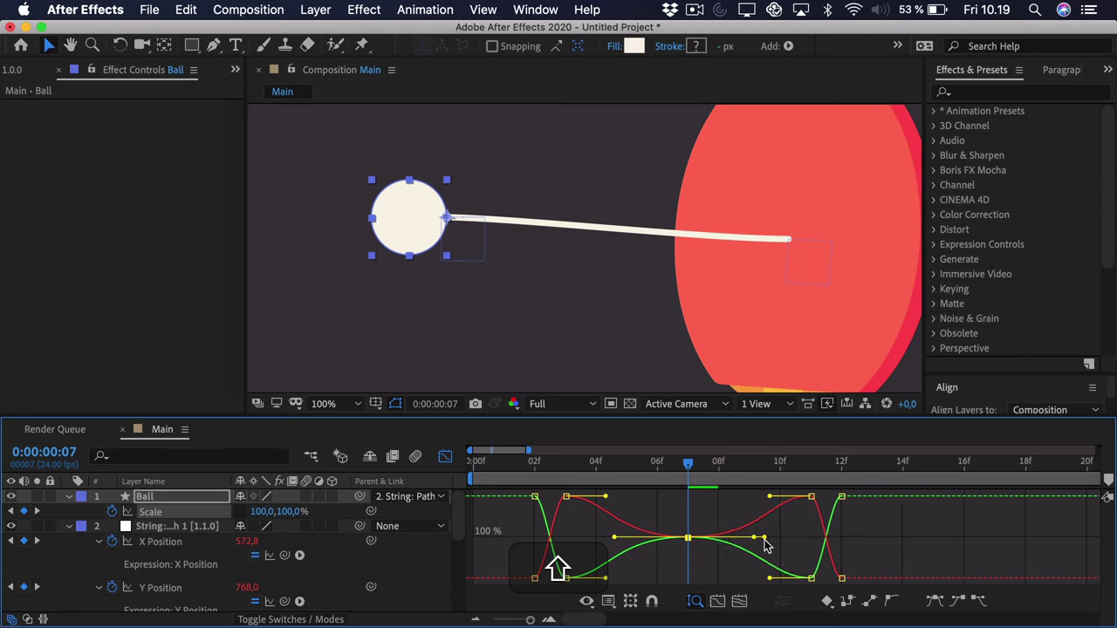
pyautogui.moveTo(717, 472); pyautogui.dragTo(598, 485)
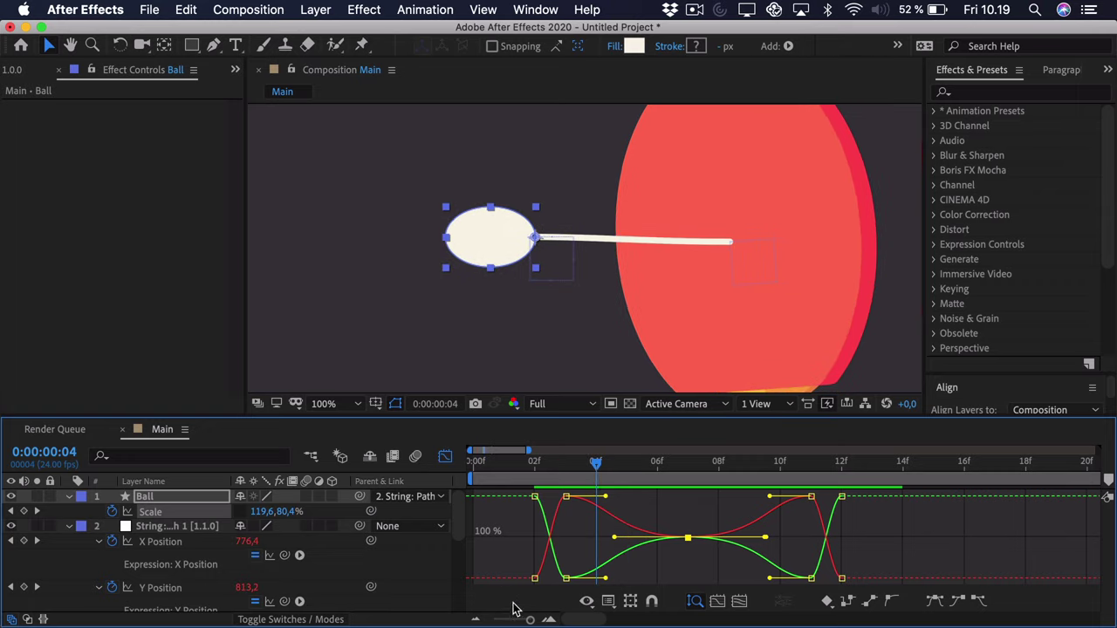
# Leave the Graph Editor and copy the X Position expression loopIn()+loopOut()-value onto the Ball's Scale property.
pyautogui.moveTo(529, 619); pyautogui.dragTo(520, 619)
pyautogui.click(445, 457)
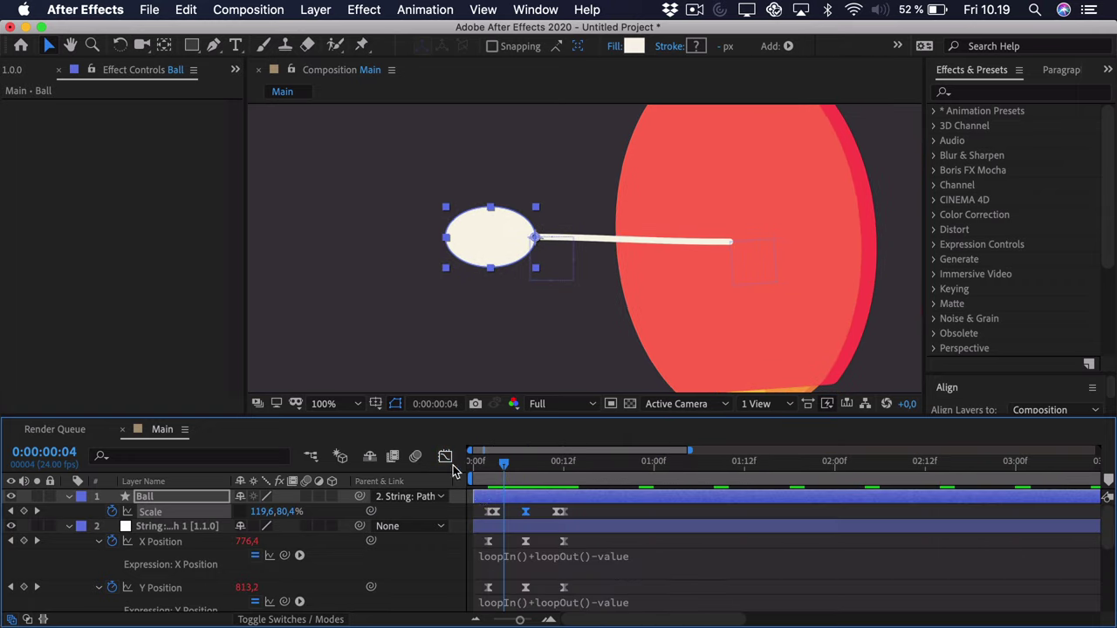
pyautogui.click(533, 559)
pyautogui.press('super+c')
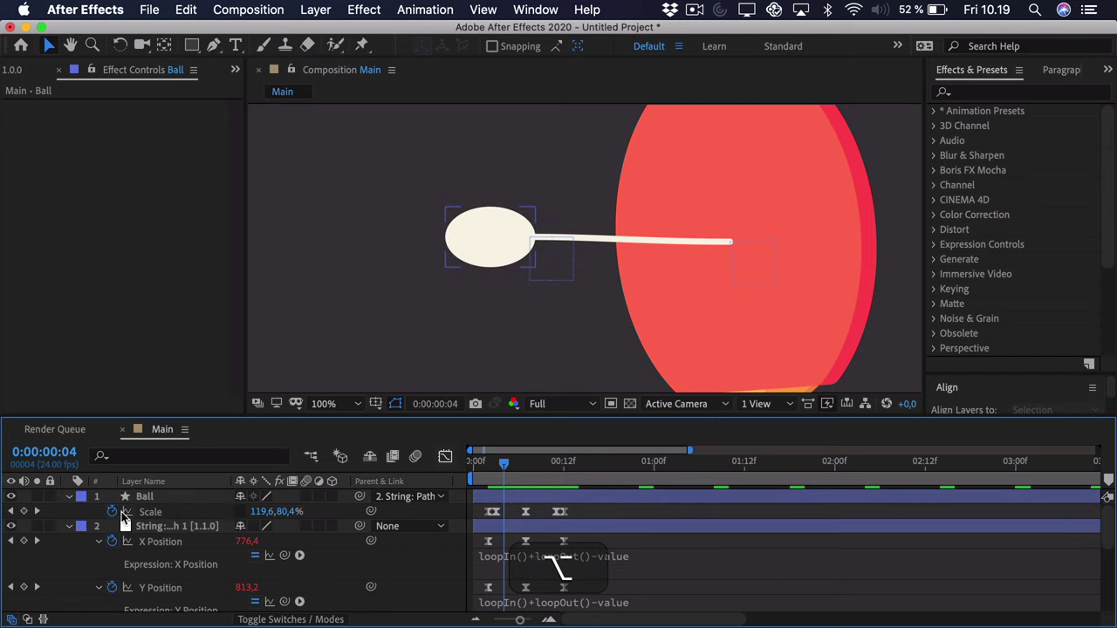
pyautogui.keyDown('alt'); pyautogui.click(112, 511); pyautogui.keyUp('alt')
pyautogui.press('super+v')
pyautogui.click(590, 512)
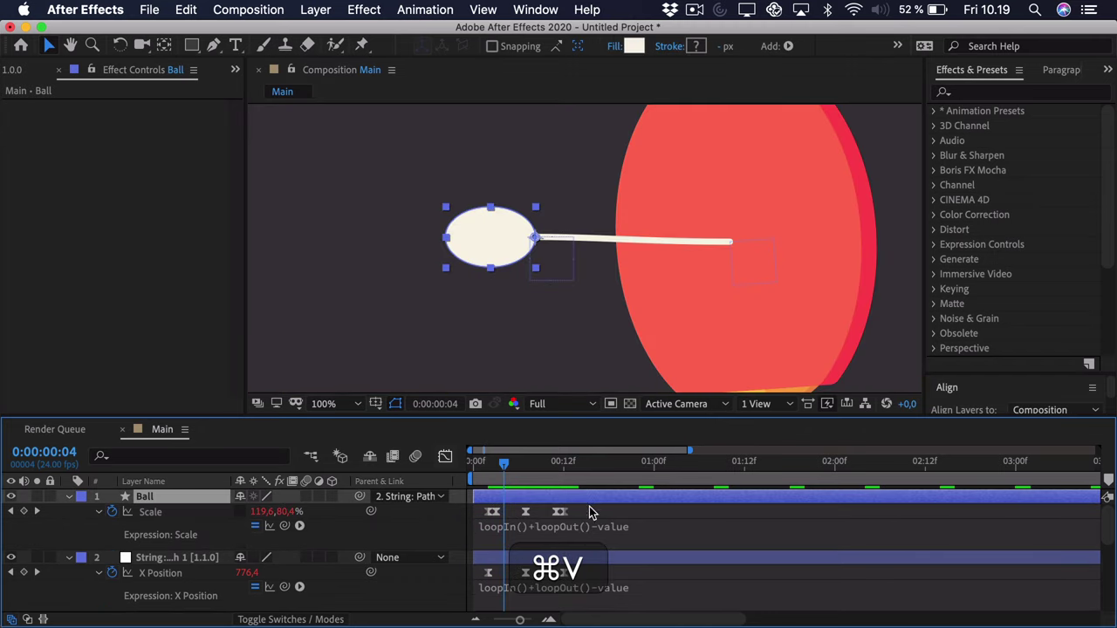
# Preview the looping squash and stretch of the ball, both close up and with the whole composition in view.
pyautogui.press('space')
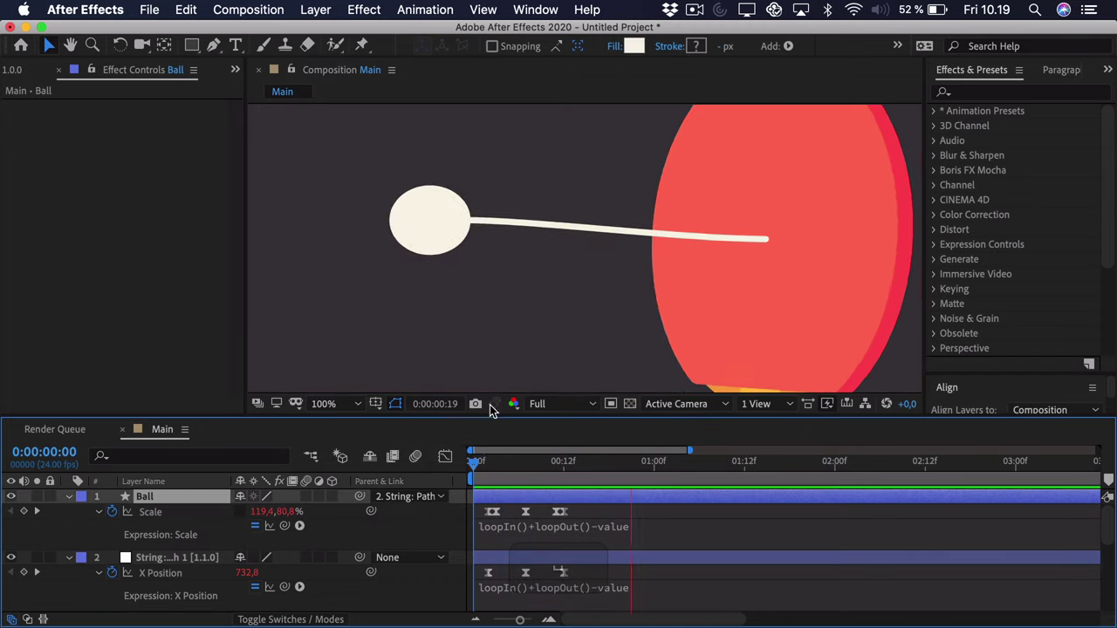
pyautogui.scroll(-3, 514, 357)
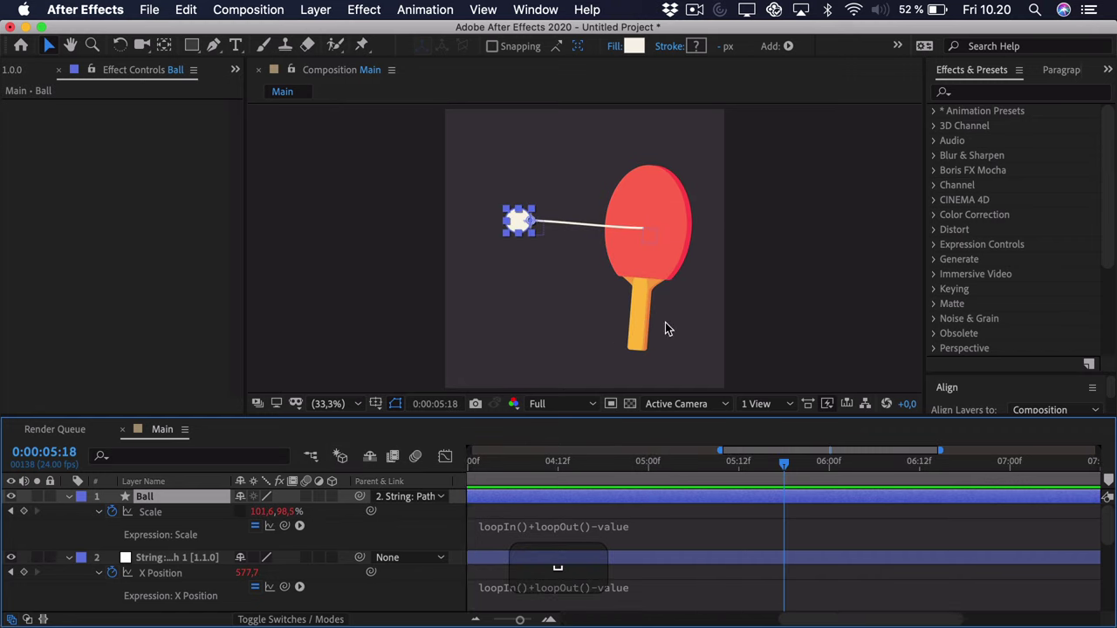
pyautogui.press('space')
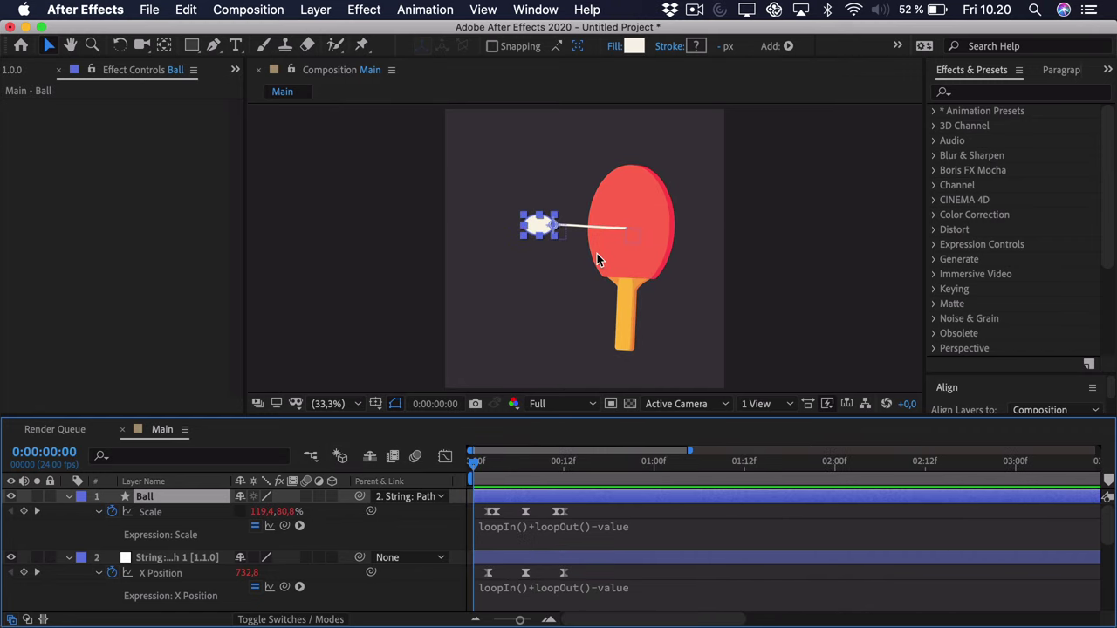
pyautogui.scroll(2, 597, 253)
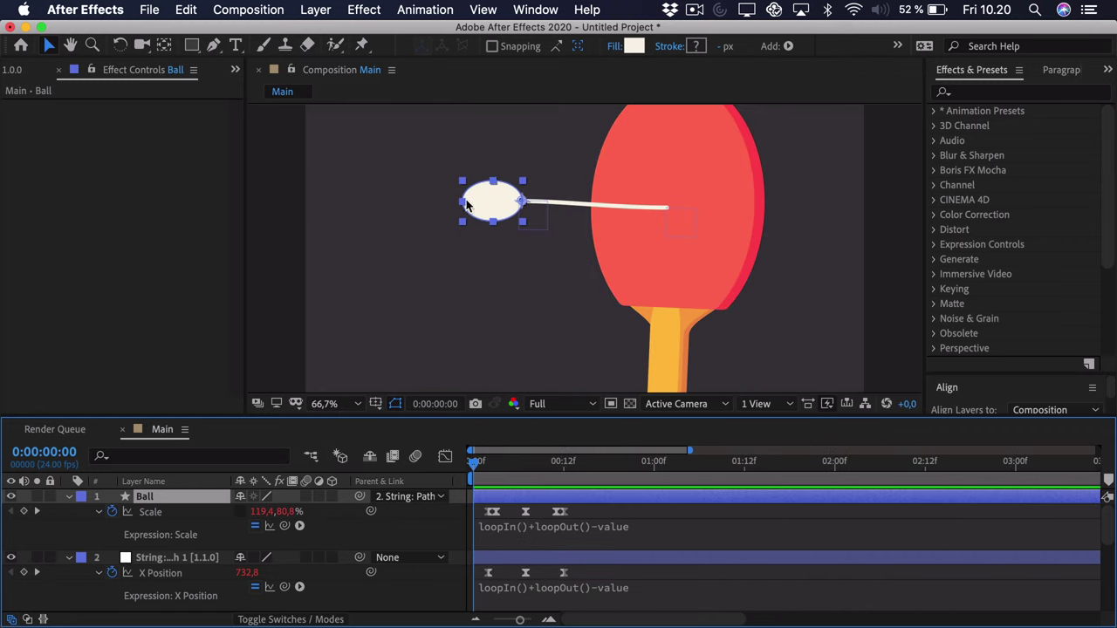
pyautogui.scroll(3, 506, 245)
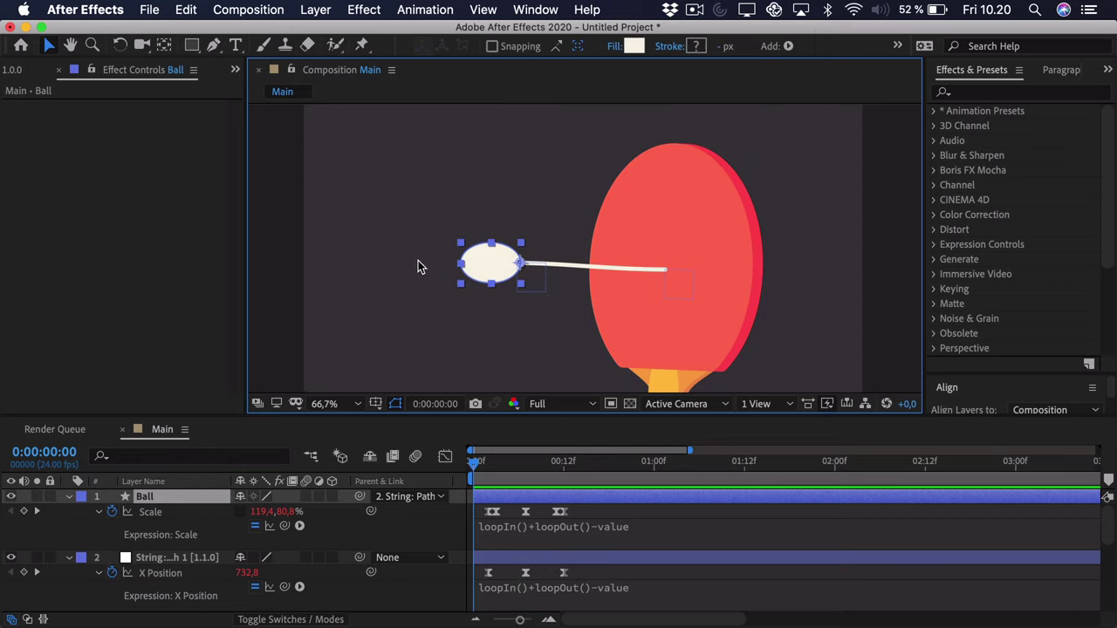
# Find the Echo effect and apply it to the Ball layer.
pyautogui.click(663, 517)
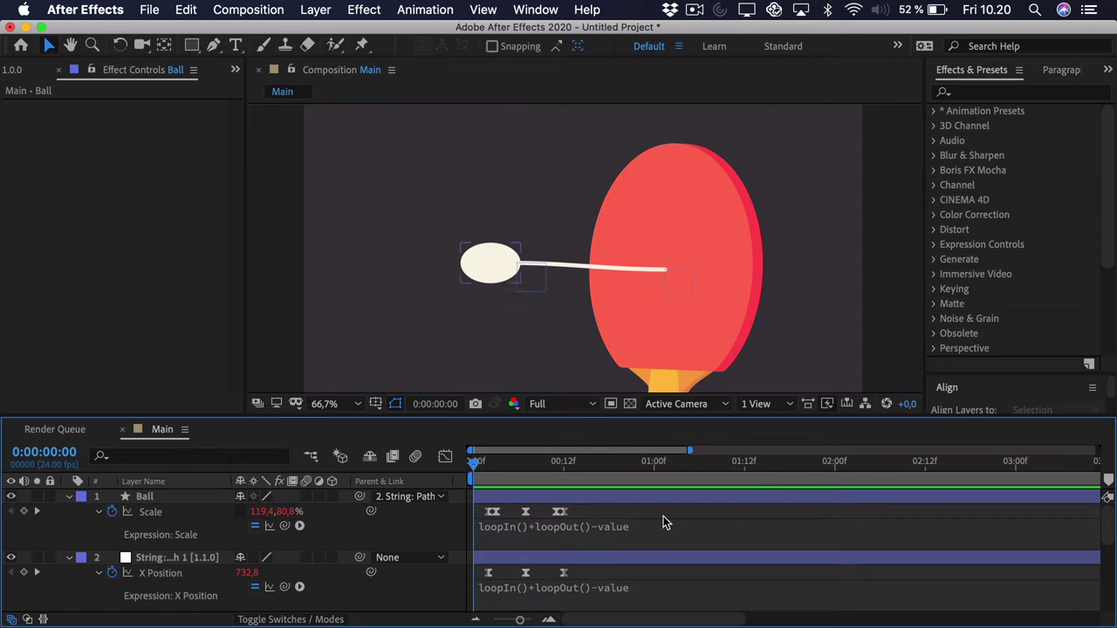
pyautogui.click(963, 93)
pyautogui.write('echo')
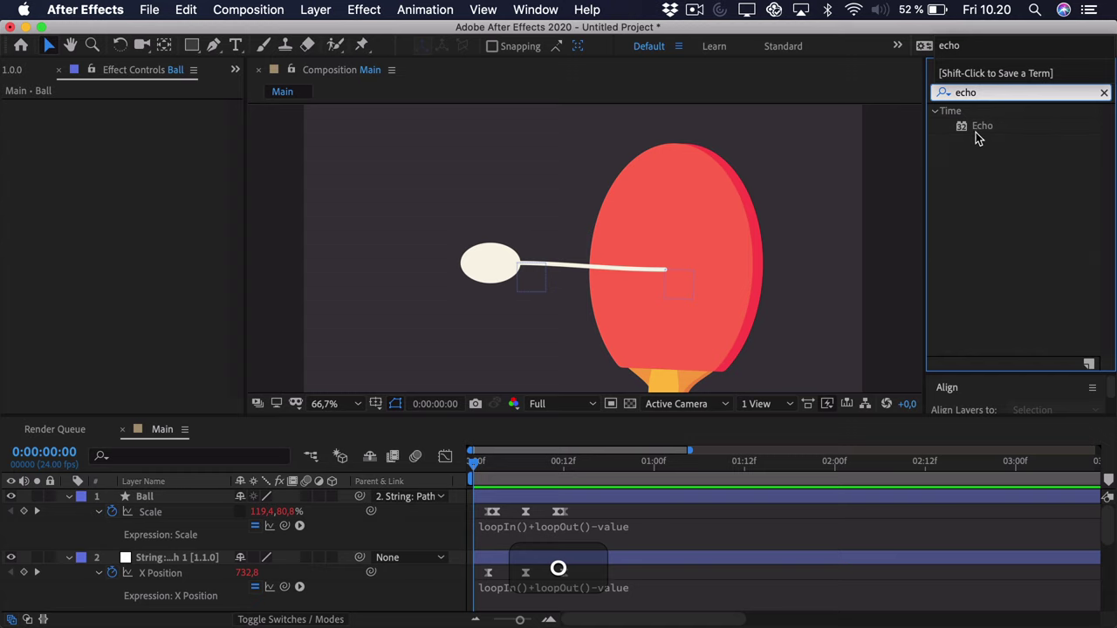
pyautogui.moveTo(978, 138); pyautogui.dragTo(491, 274)
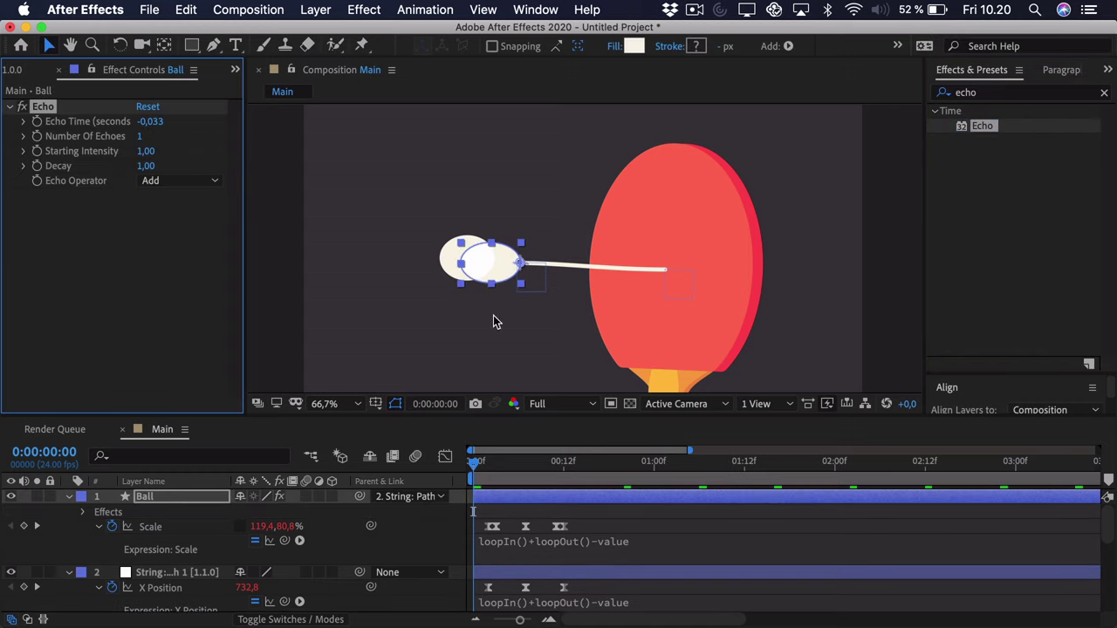
# Set the Ball's Echo Time to -0,0033 seconds and its Echo Operator to Maximum.
pyautogui.moveTo(489, 472); pyautogui.dragTo(548, 468)
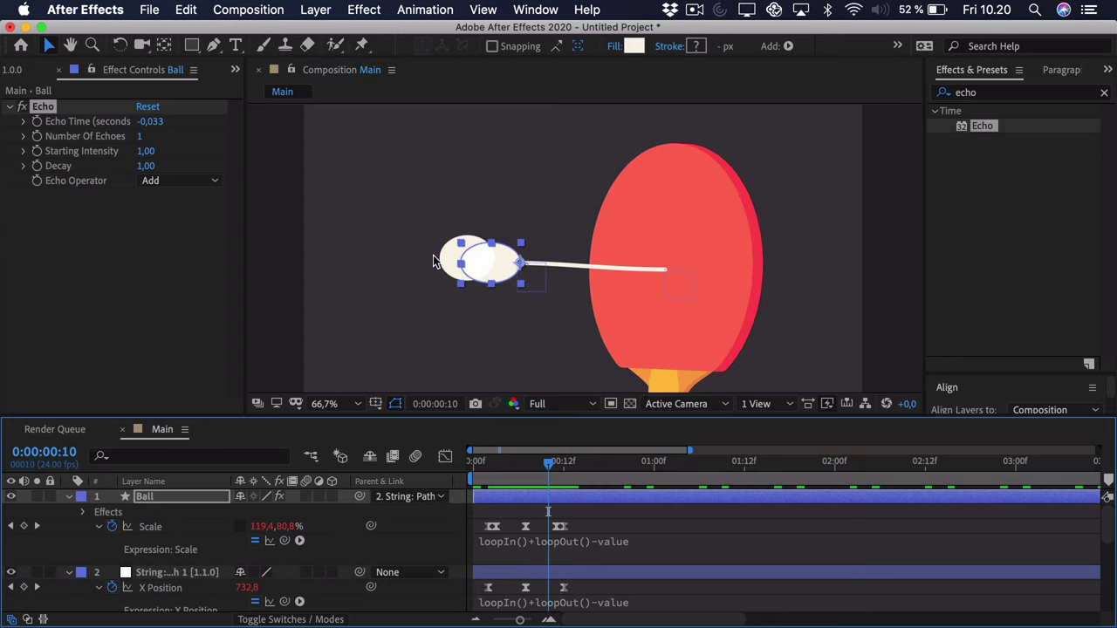
pyautogui.click(150, 123)
pyautogui.click(161, 122)
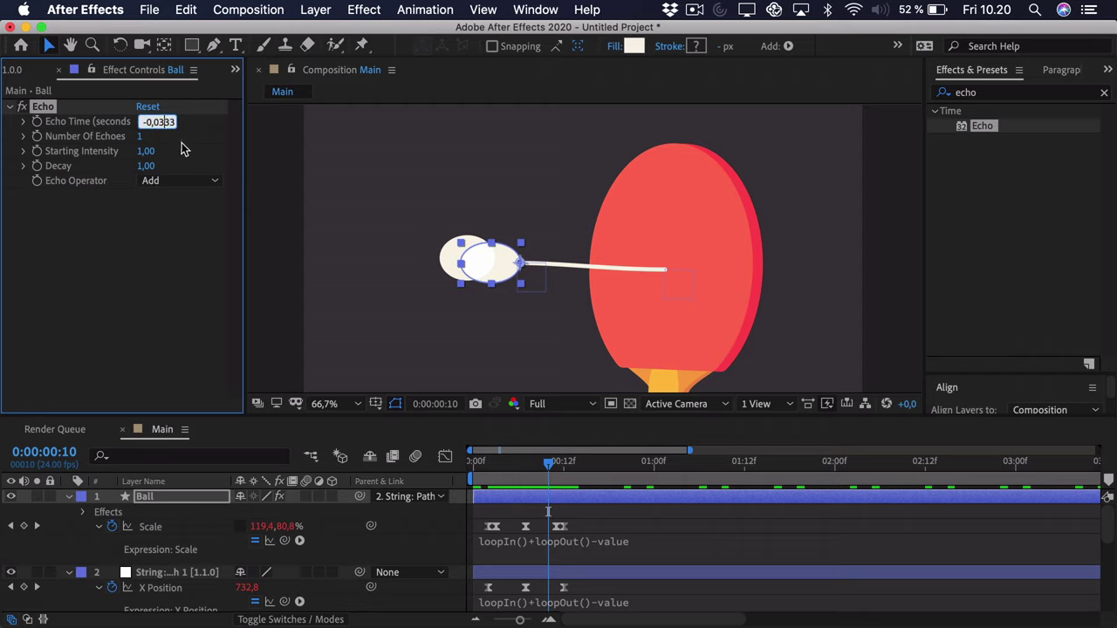
pyautogui.write('0')
pyautogui.press('Return')
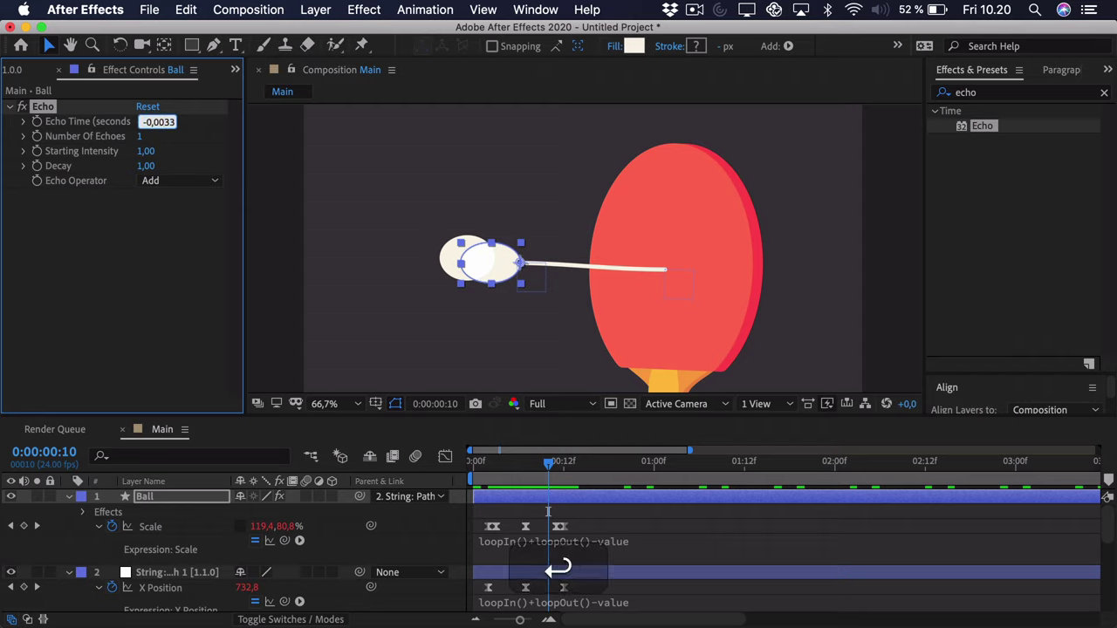
pyautogui.click(171, 185)
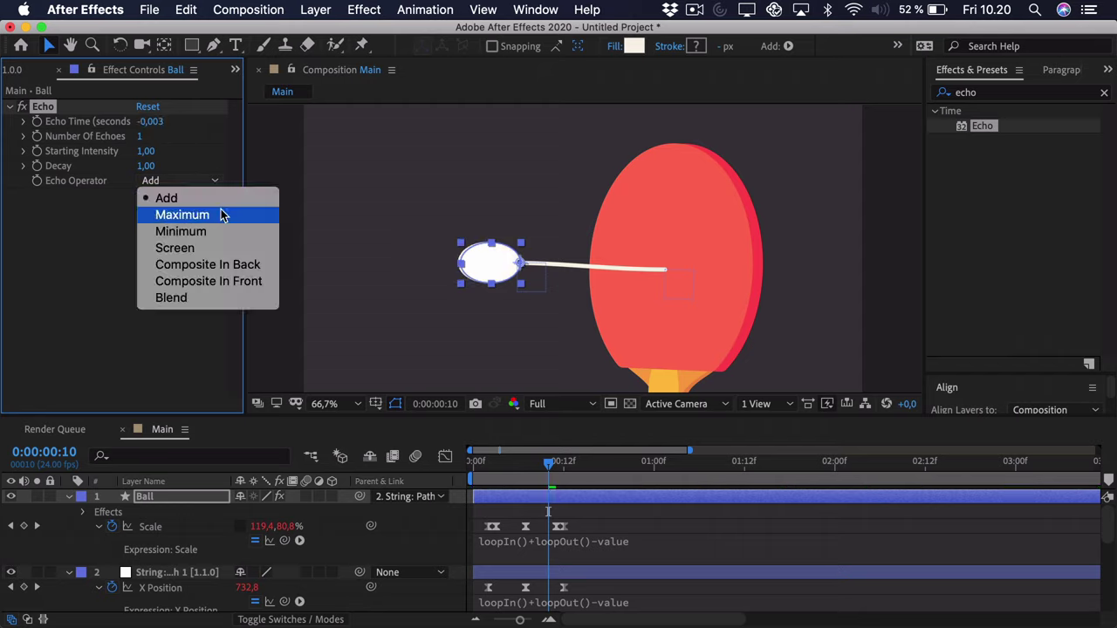
pyautogui.click(221, 212)
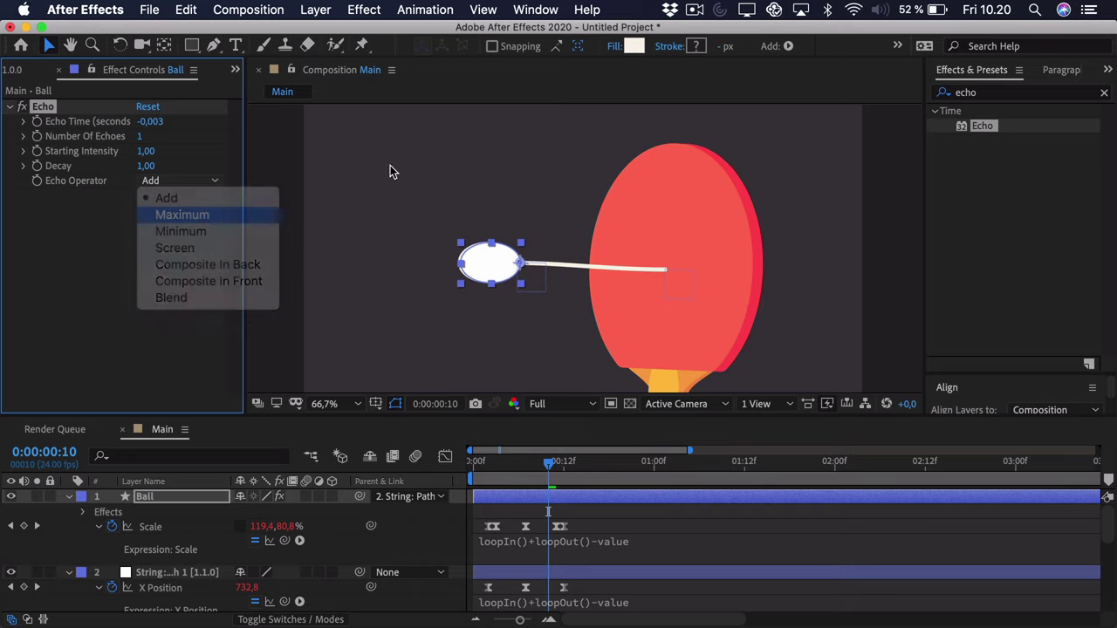
# Set the Number Of Echoes of the Ball's Echo effect to 4.
pyautogui.click(140, 137)
pyautogui.write('4')
pyautogui.press('Return')
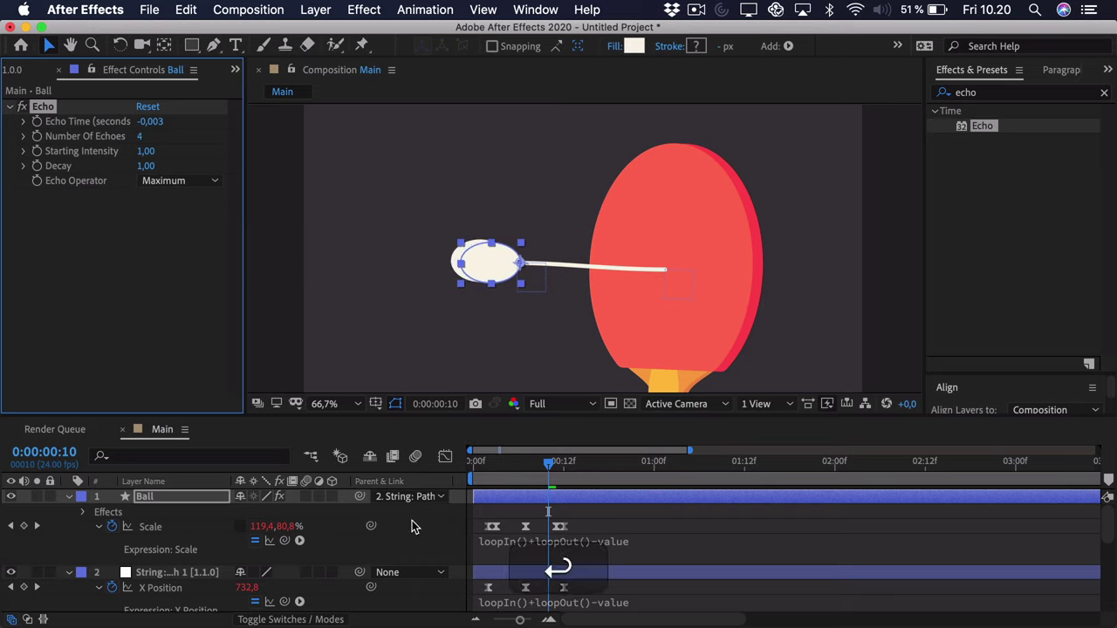
# Preview the looping animation with the ball's motion trail from the first frame, at different magnifications.
pyautogui.click(495, 479)
pyautogui.press('space')
pyautogui.scroll(-2, 440, 271)
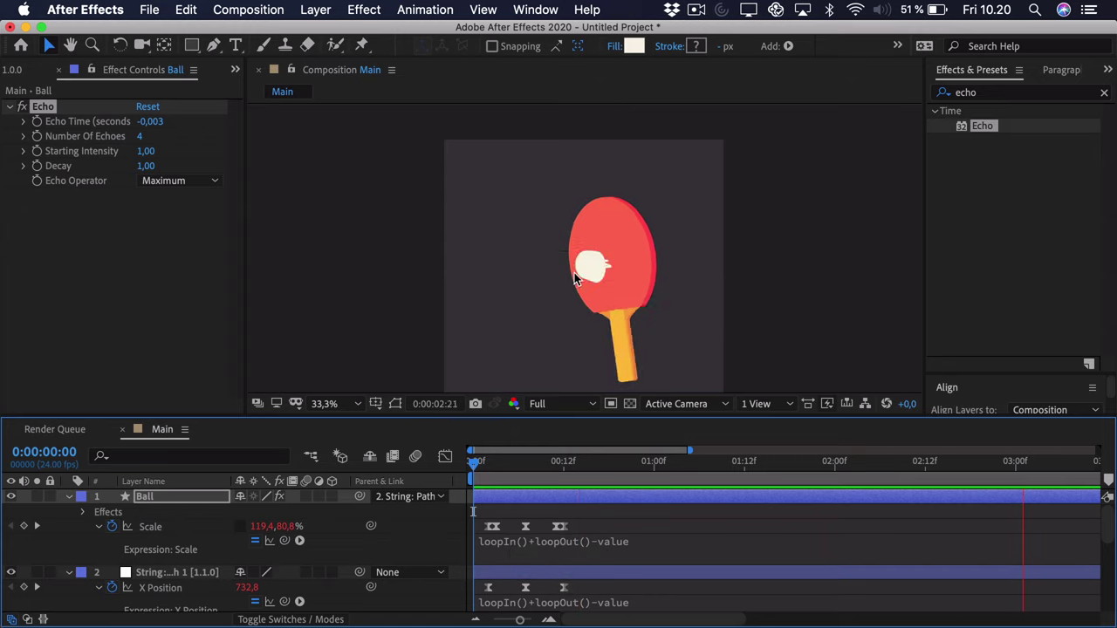
pyautogui.press('space')
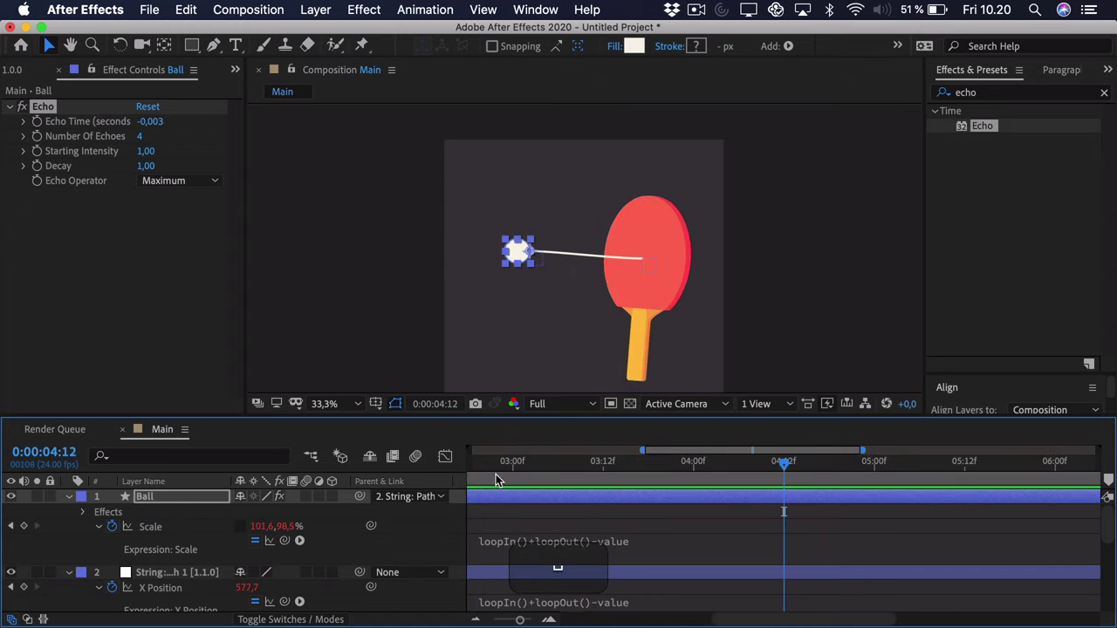
pyautogui.scroll(-3, 506, 479)
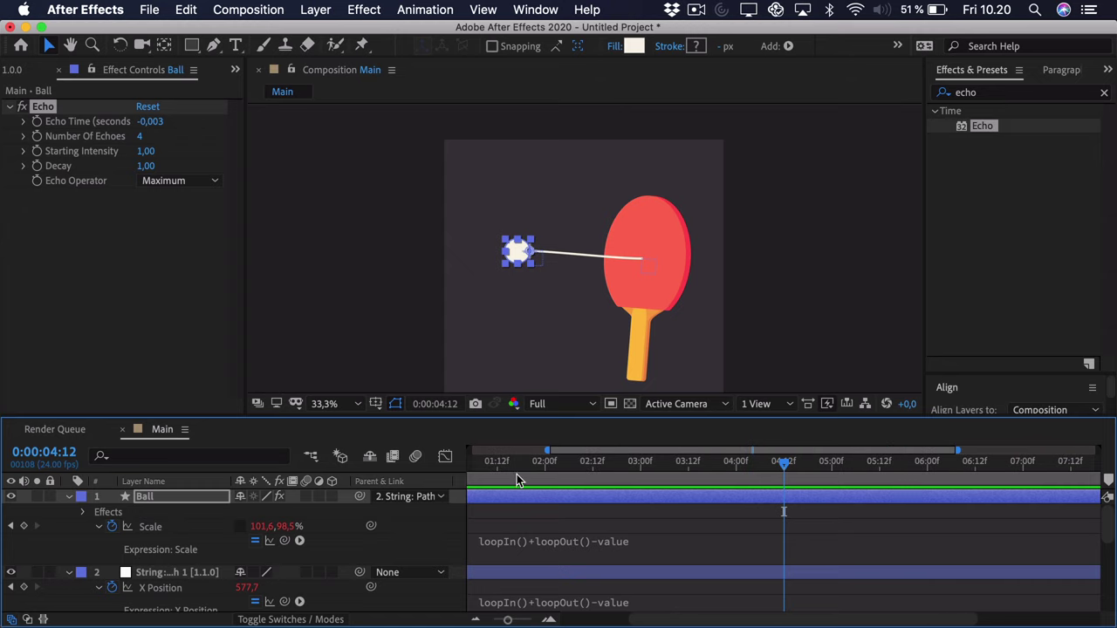
pyautogui.moveTo(516, 479); pyautogui.dragTo(52, 498)
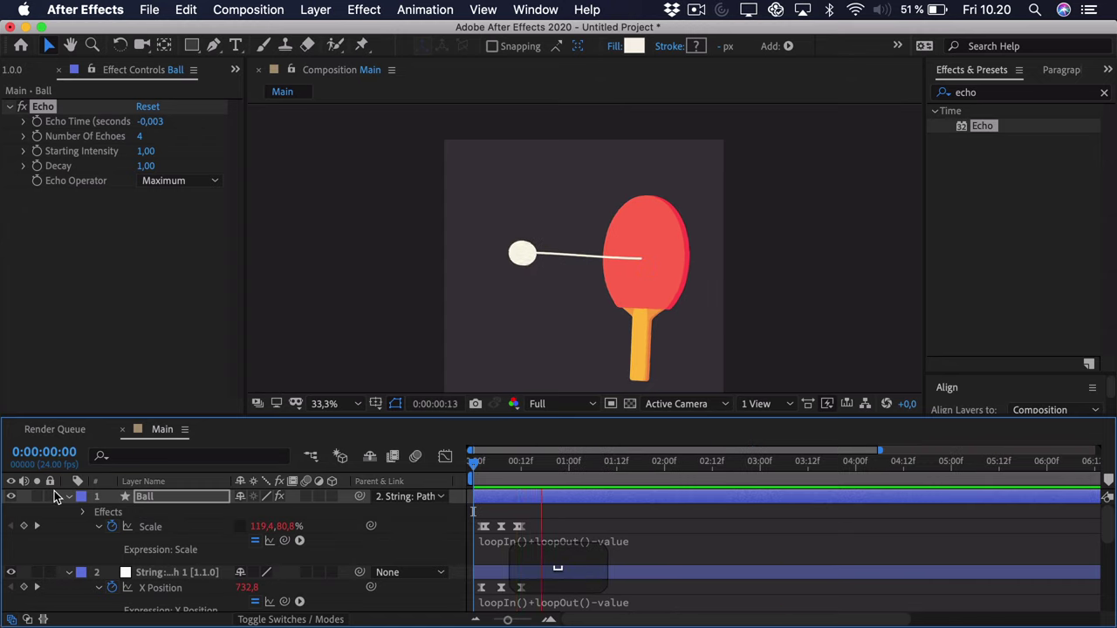
pyautogui.scroll(-2, 560, 328)
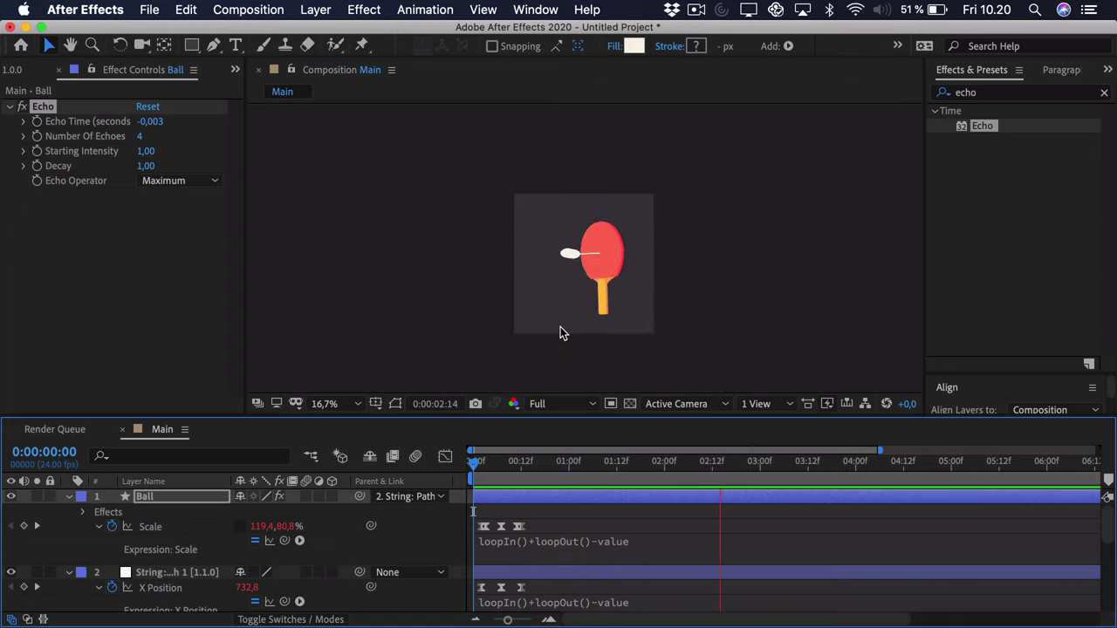
pyautogui.scroll(2, 560, 331)
pyautogui.scroll(-1, 560, 332)
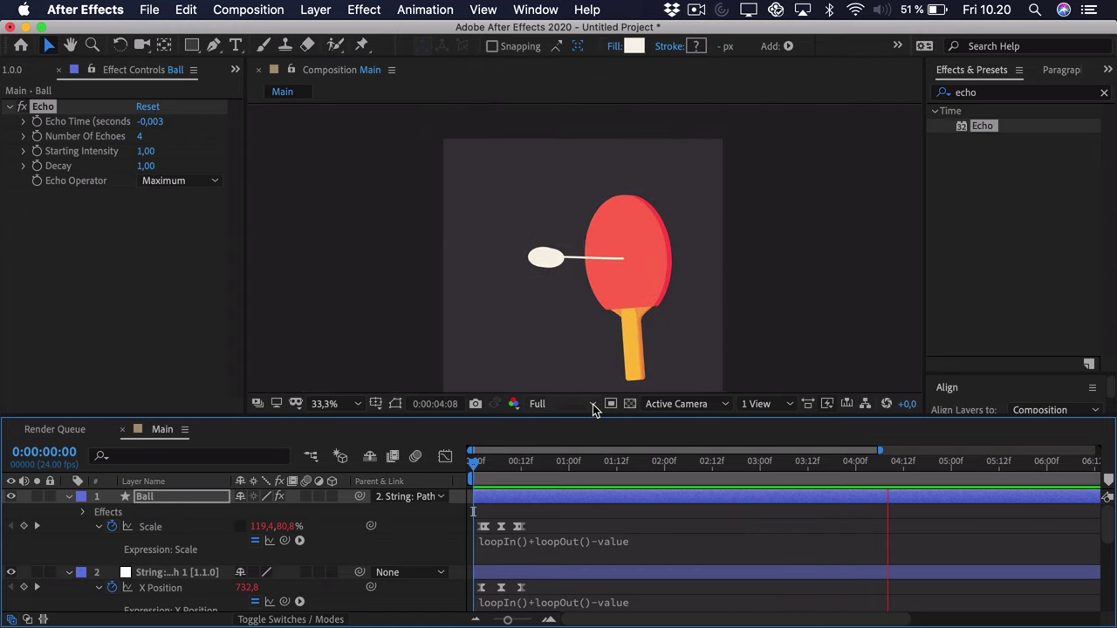
pyautogui.press('space')
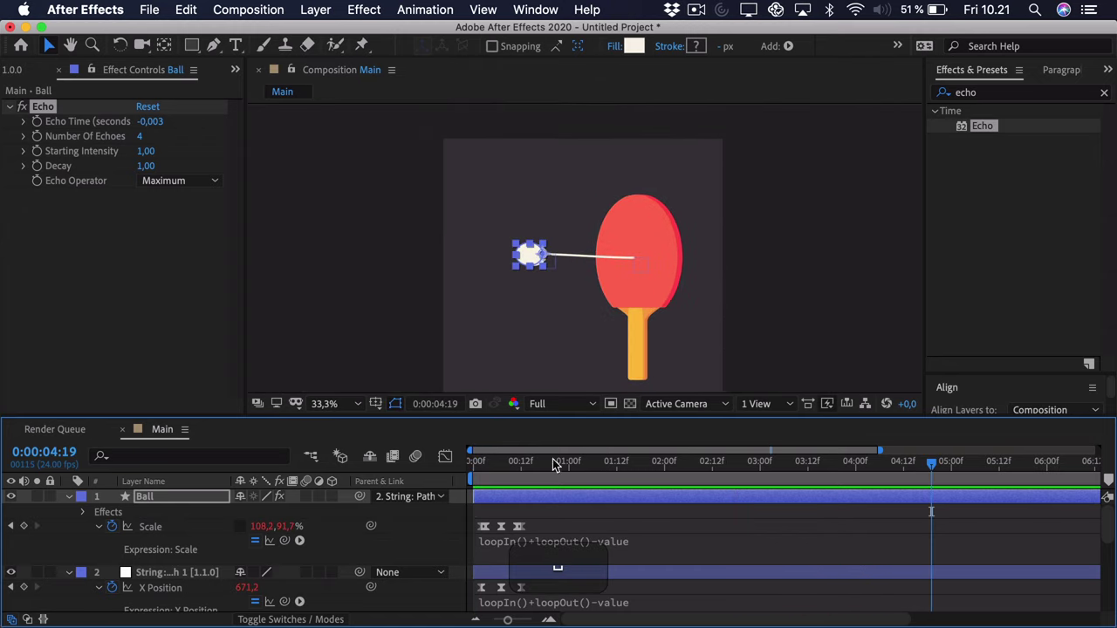
# Collapse the properties of the Ball and the first string null layer, and move the current time to 0:00:03:01.
pyautogui.click(70, 497)
pyautogui.click(69, 513)
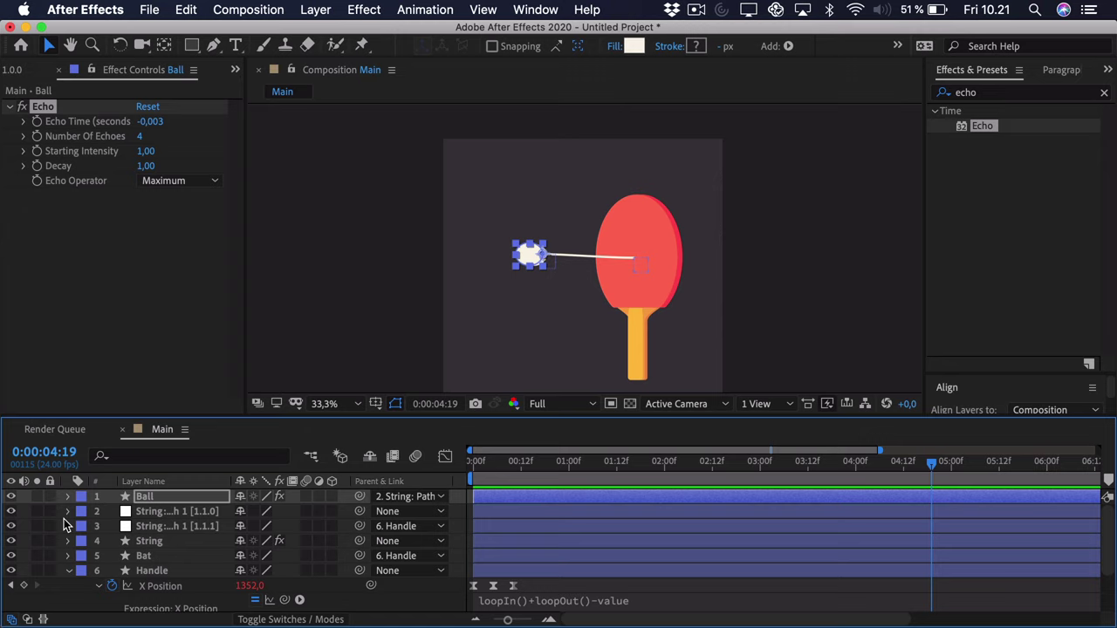
pyautogui.moveTo(516, 464); pyautogui.dragTo(763, 469)
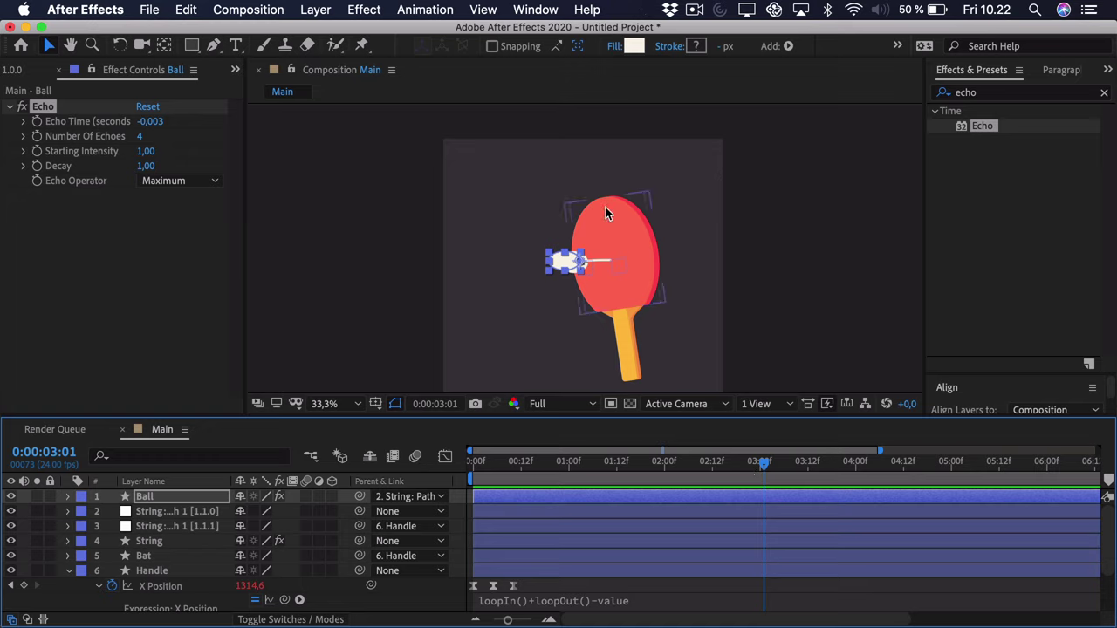
# Find the CC Bend It effect and apply it to the Bat layer.
pyautogui.click(600, 238)
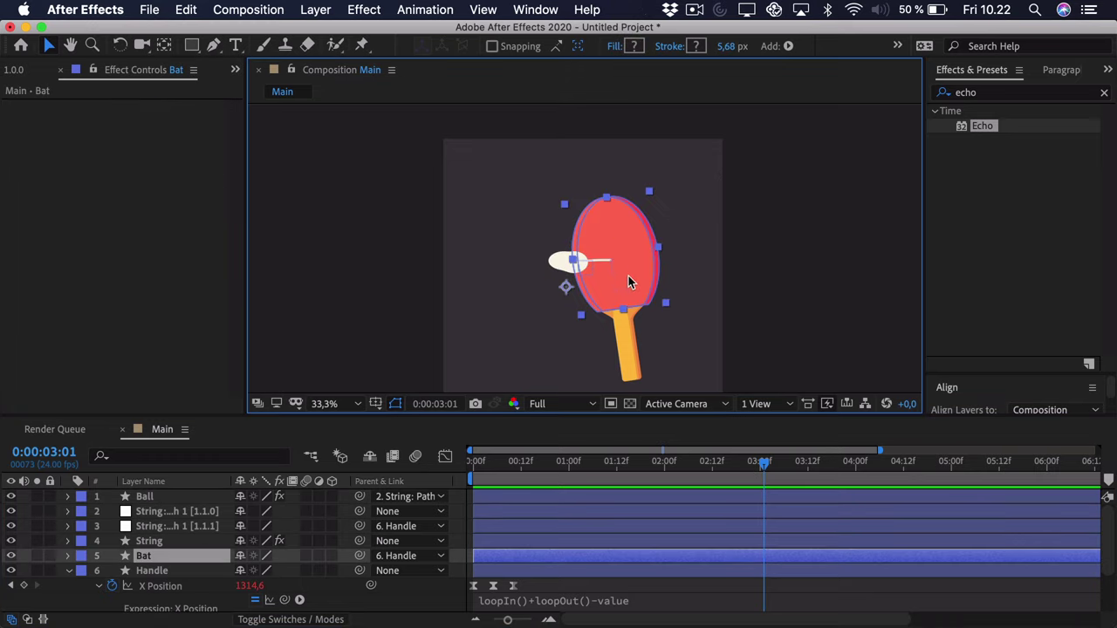
pyautogui.click(991, 96)
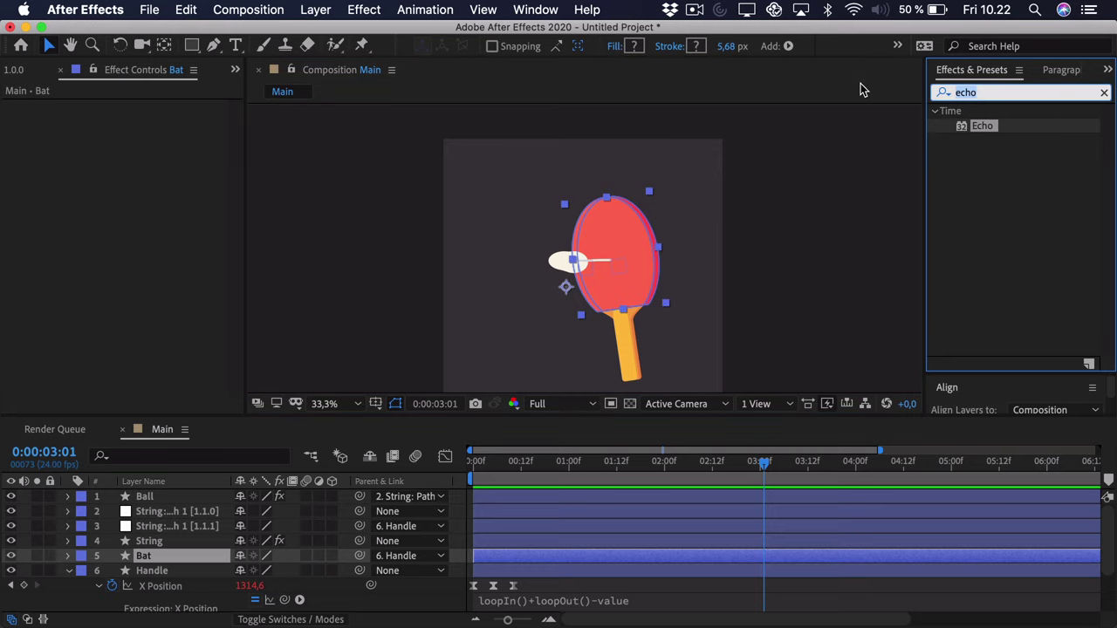
pyautogui.write('c bend')
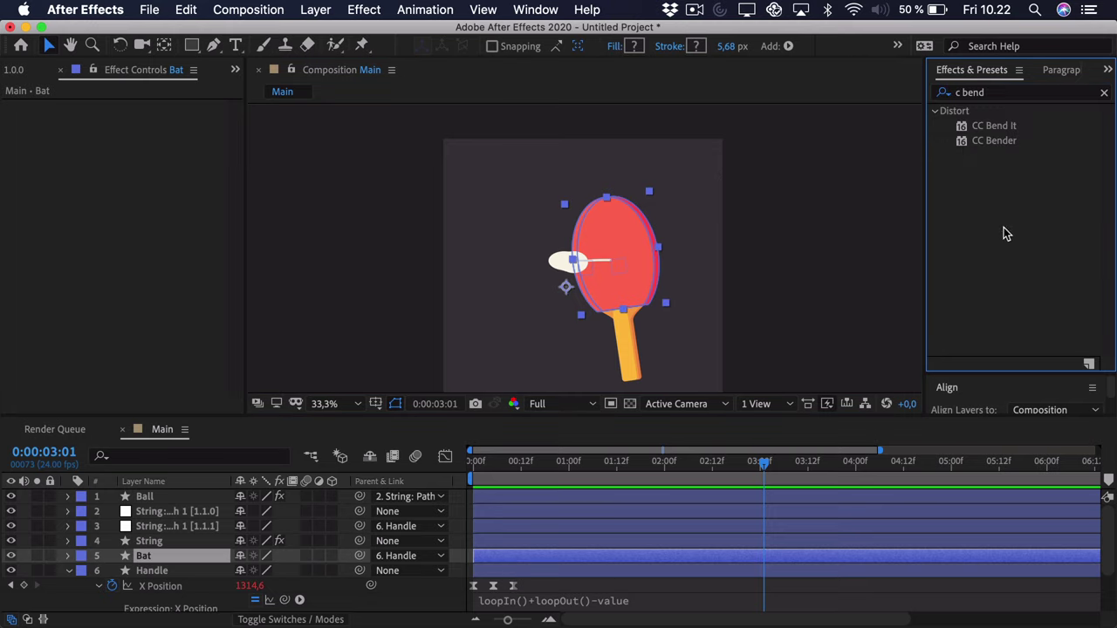
pyautogui.moveTo(978, 129); pyautogui.dragTo(611, 248)
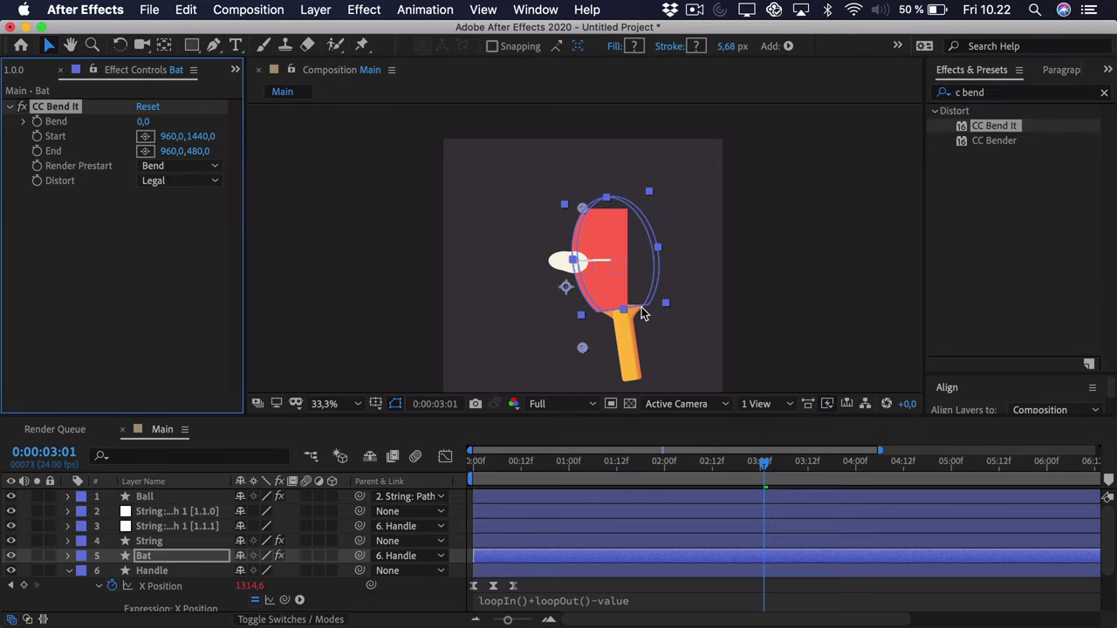
# Add the expression toComp(value) to the Start point of the Bat's CC Bend It effect.
pyautogui.scroll(-2, 583, 321)
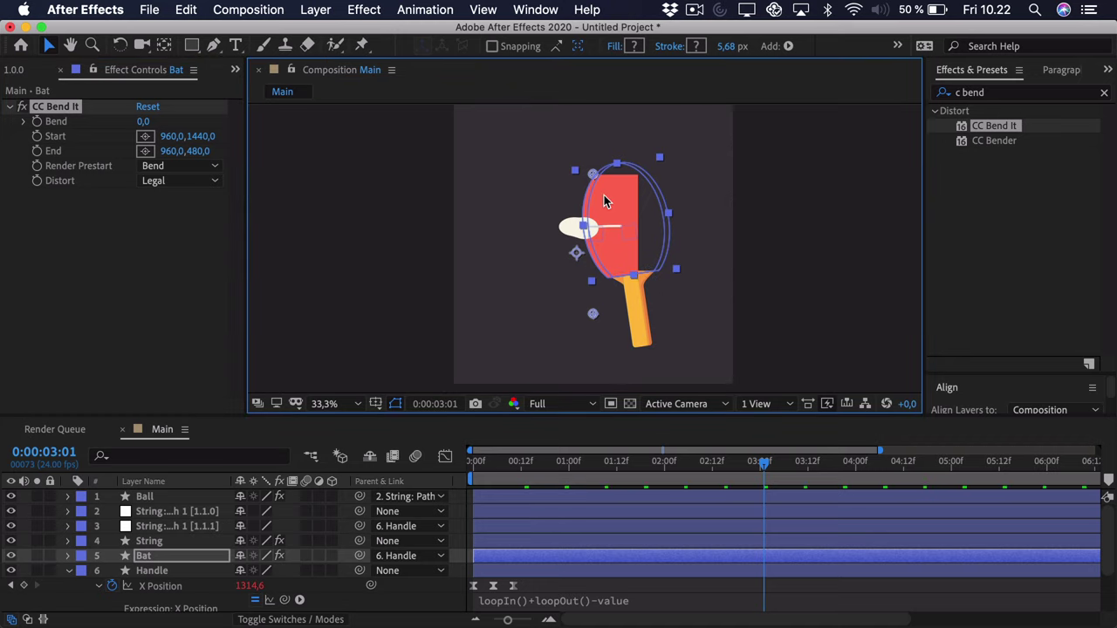
pyautogui.press('alt')
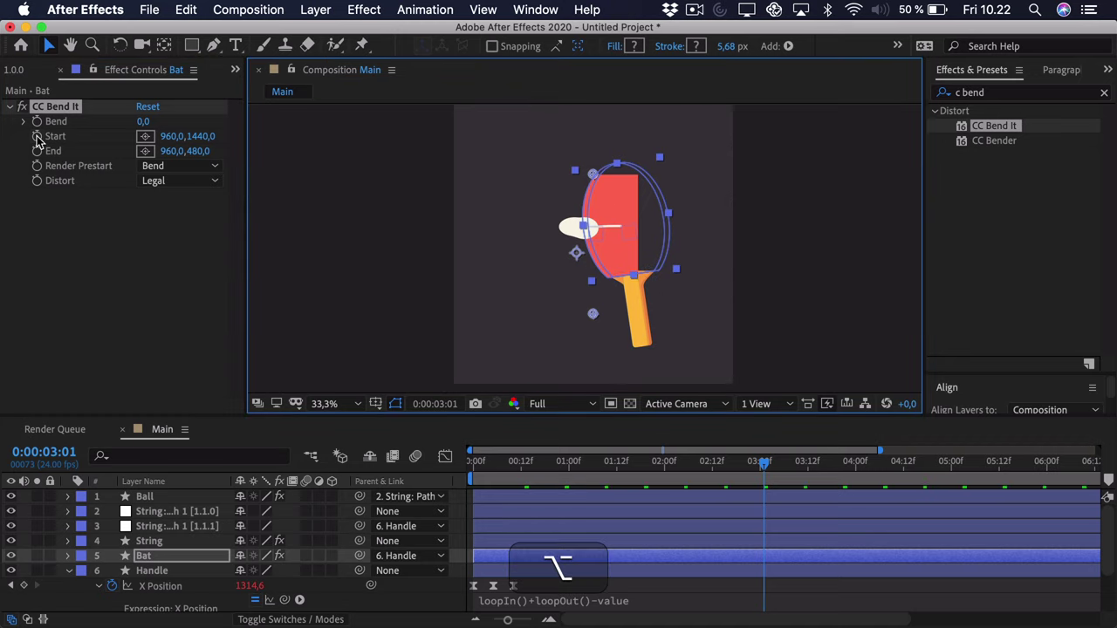
pyautogui.keyDown('alt'); pyautogui.click(37, 136); pyautogui.keyUp('alt')
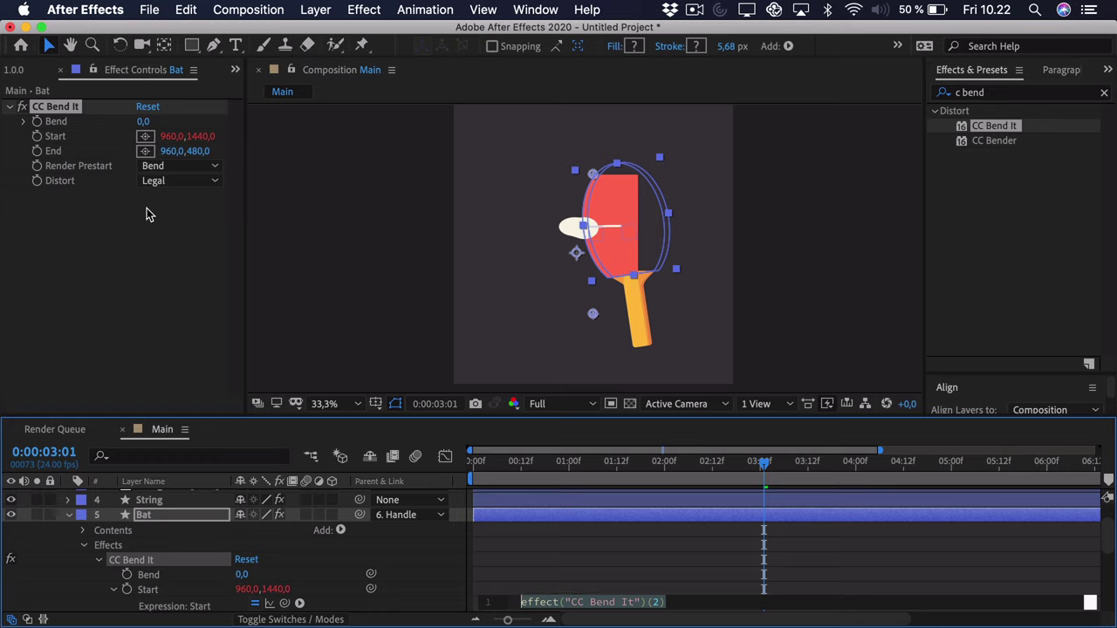
pyautogui.write('toComp(value')
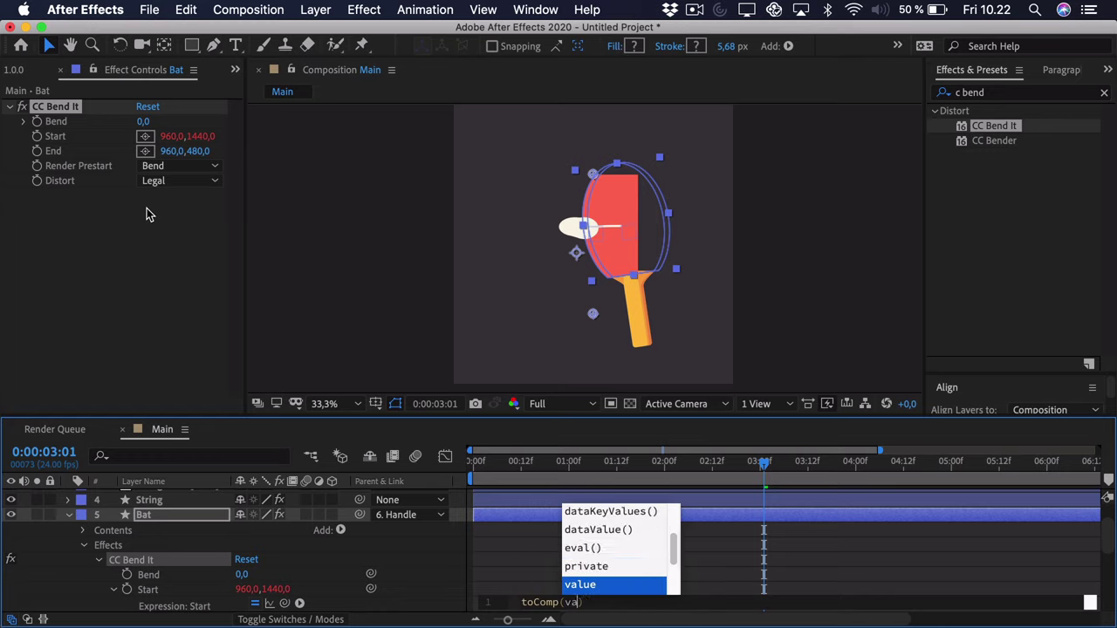
pyautogui.click(500, 538)
# Copy the Start expression toComp(value) onto the End point of the Bat's CC Bend It effect.
pyautogui.click(516, 575)
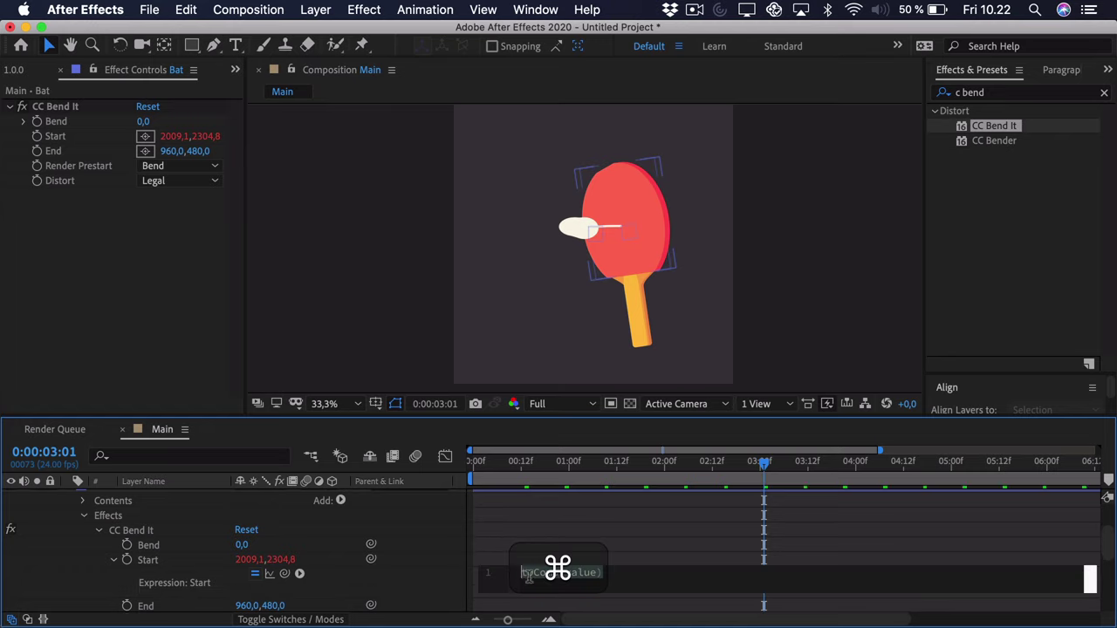
pyautogui.press('super+c')
pyautogui.click(527, 534)
pyautogui.scroll(-1, 157, 567)
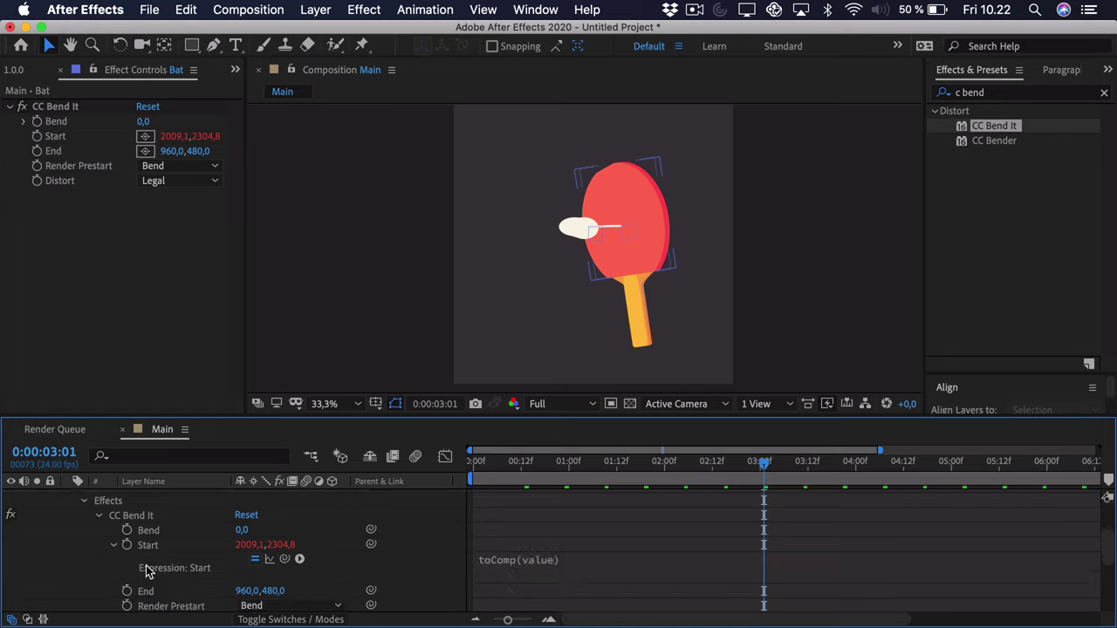
pyautogui.keyDown('alt'); pyautogui.click(126, 589); pyautogui.keyUp('alt')
pyautogui.press('super+v')
pyautogui.click(563, 524)
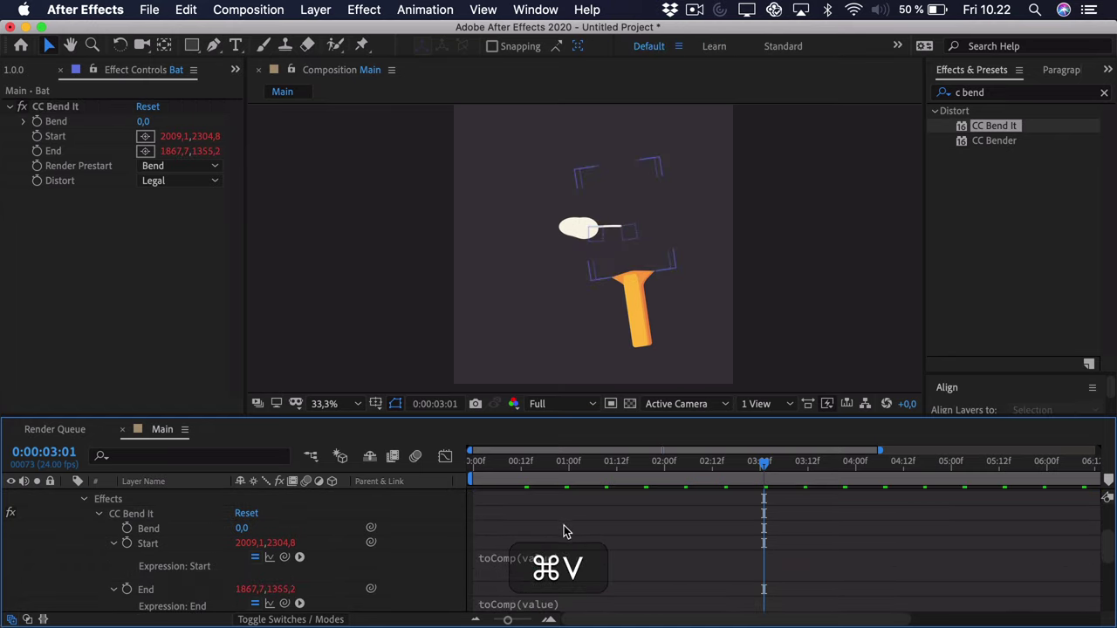
# Roughly place the CC Bend It End point near the bat's top and the Start point on the handle below the bat.
pyautogui.scroll(3, 562, 528)
pyautogui.click(50, 107)
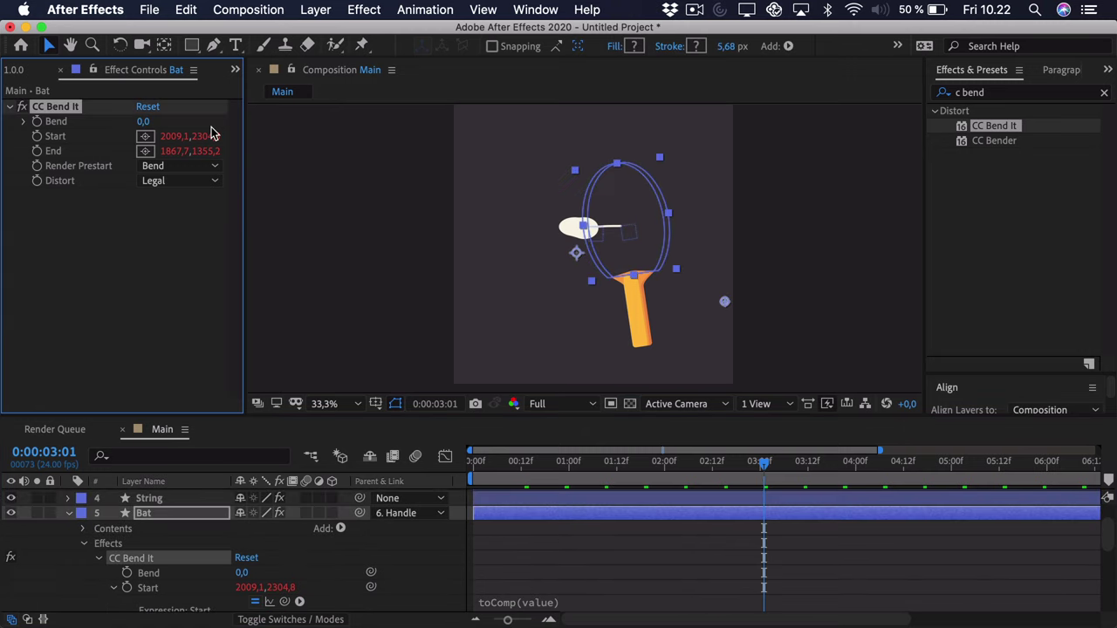
pyautogui.press(',')
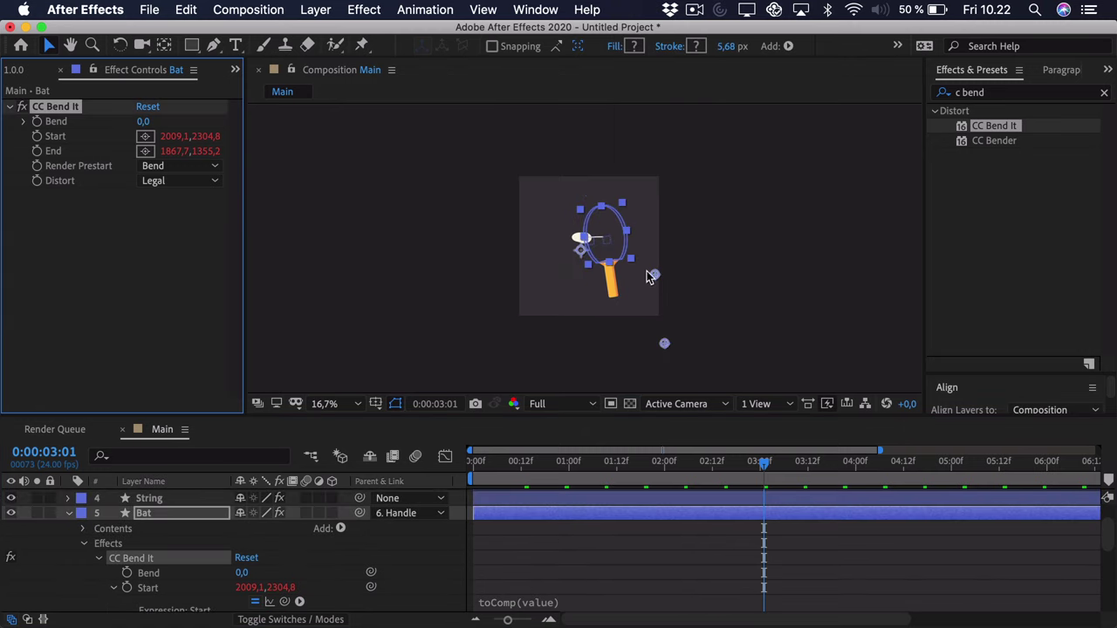
pyautogui.moveTo(654, 274); pyautogui.dragTo(577, 203)
pyautogui.moveTo(664, 343); pyautogui.dragTo(616, 266)
# Refine the bend points, placing Start where the bat meets the handle and End just above the bat, at about 1083, 198.
pyautogui.press('.')
pyautogui.press('.')
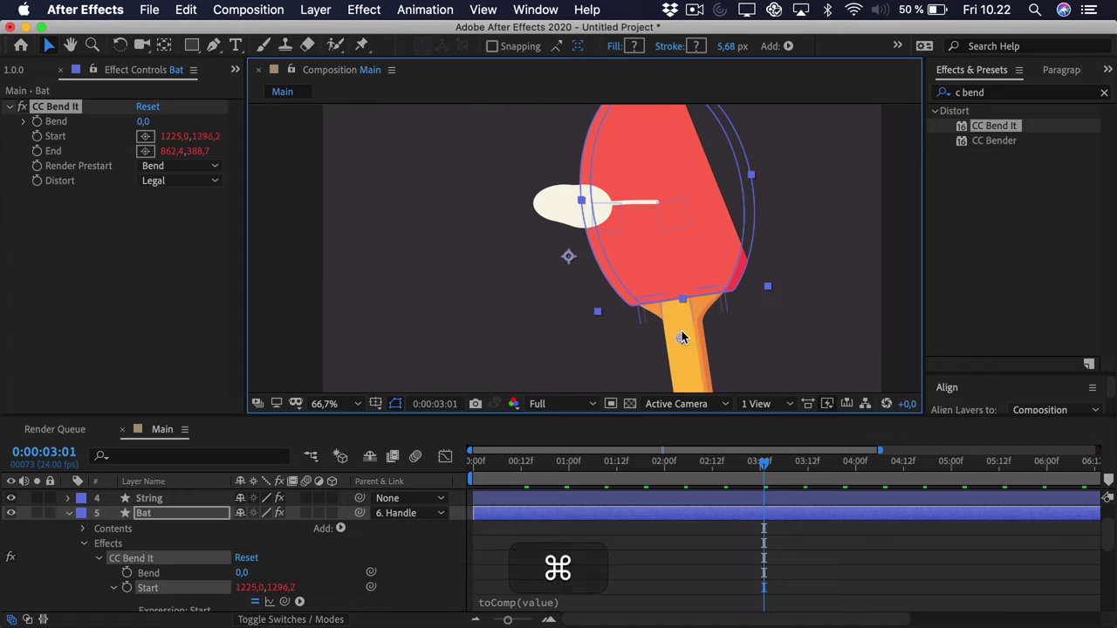
pyautogui.moveTo(689, 307); pyautogui.dragTo(692, 304)
pyautogui.press(',')
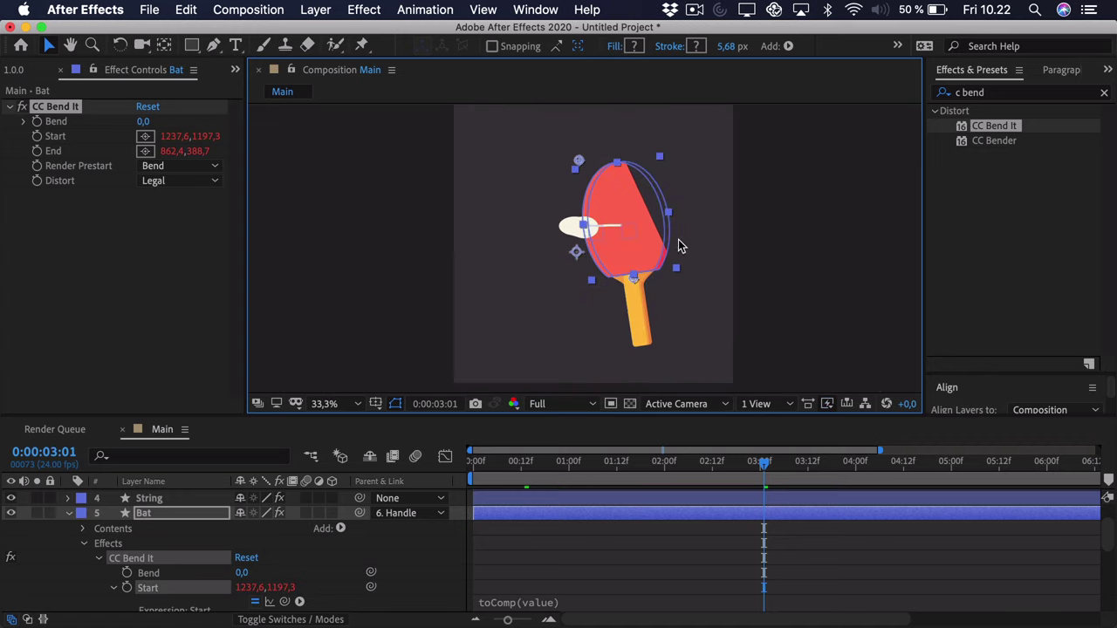
pyautogui.moveTo(578, 154); pyautogui.dragTo(617, 154)
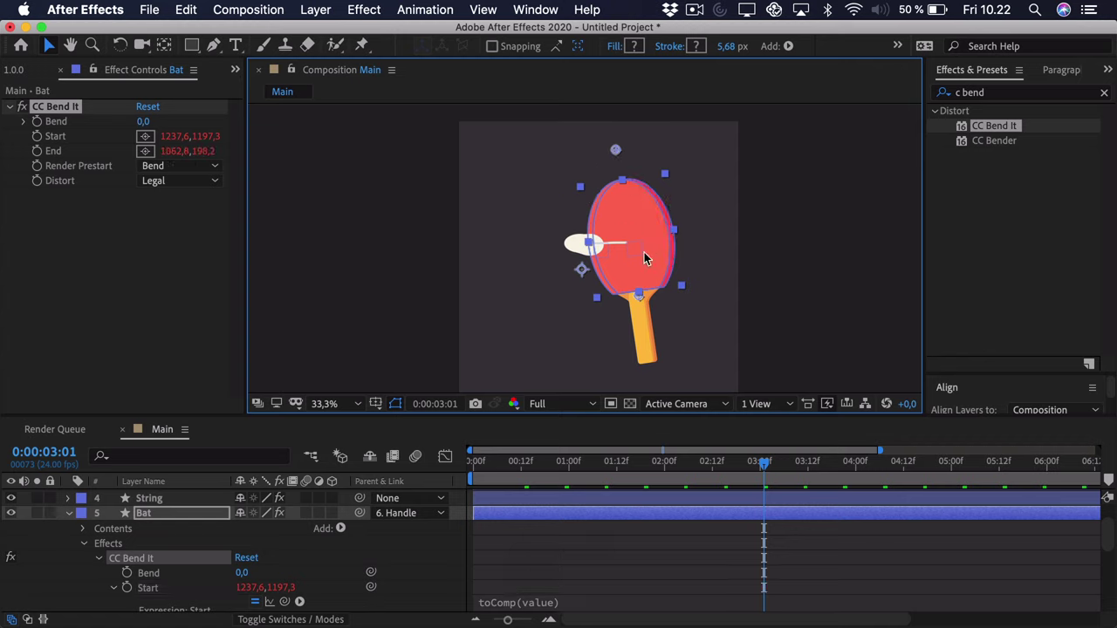
pyautogui.moveTo(616, 154); pyautogui.dragTo(623, 190)
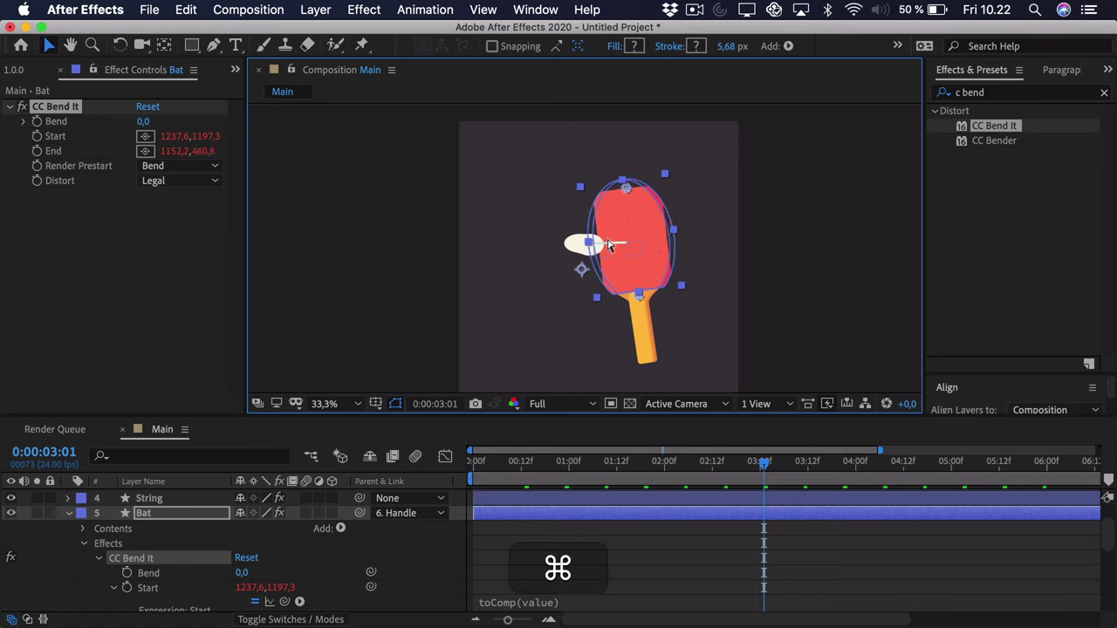
pyautogui.press('super+z')
# At 0:00:00:05, set a keyframe for the Bat's CC Bend It Bend value at 0,0.
pyautogui.press('.')
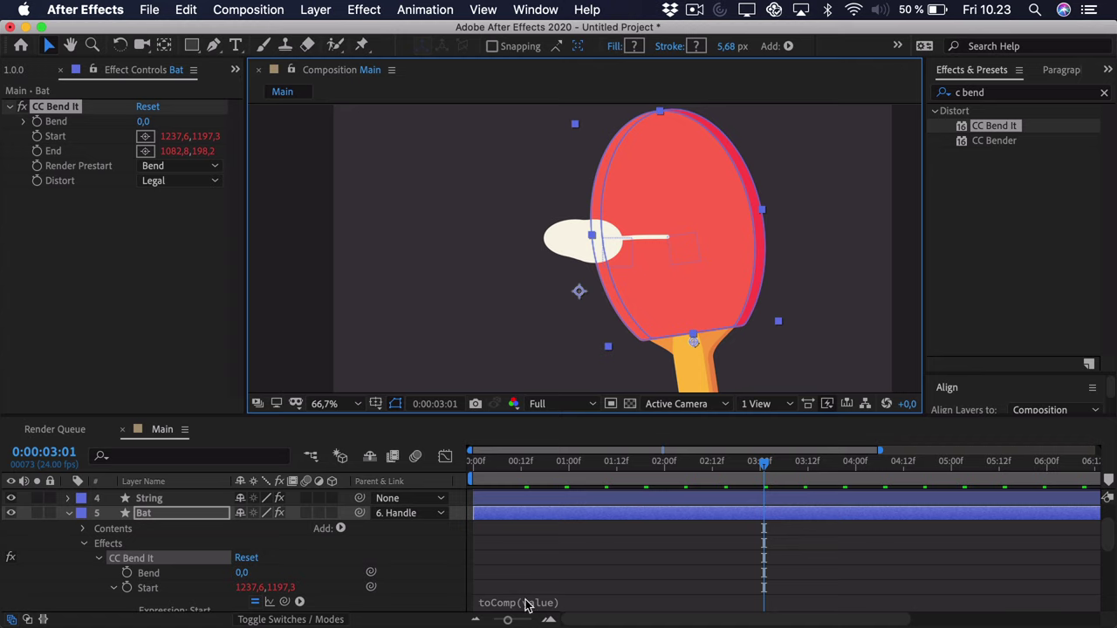
pyautogui.click(494, 471)
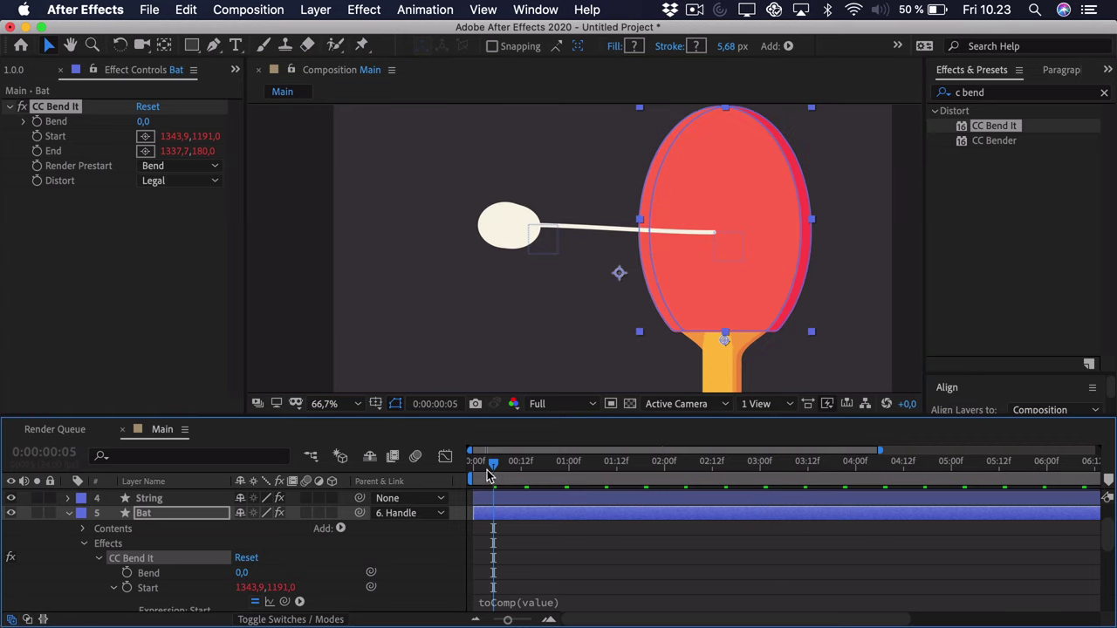
pyautogui.click(179, 515)
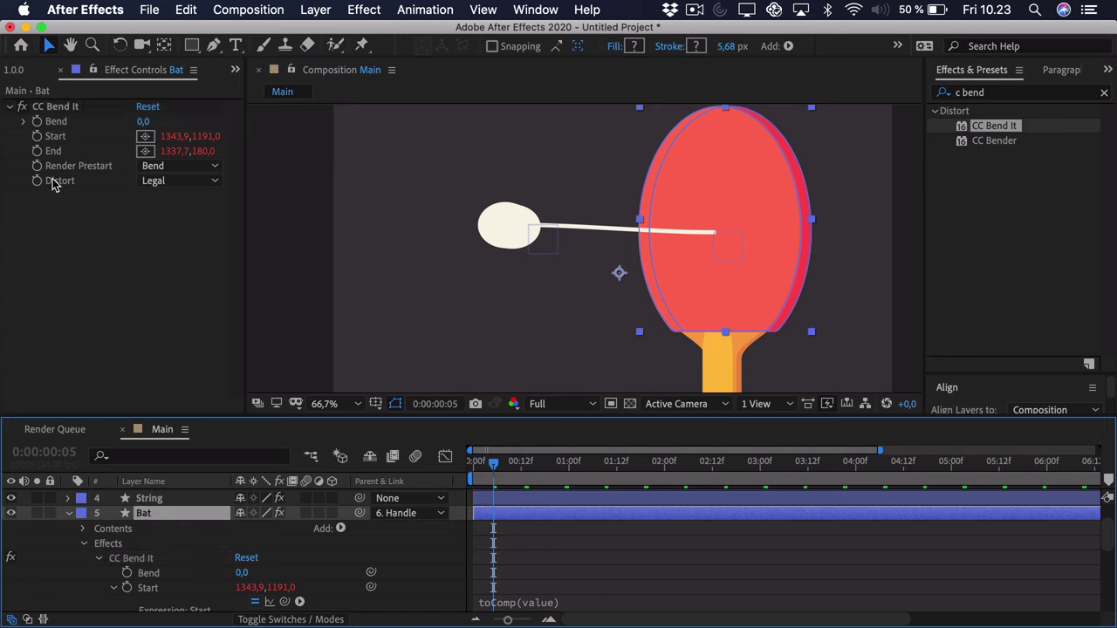
pyautogui.click(40, 138)
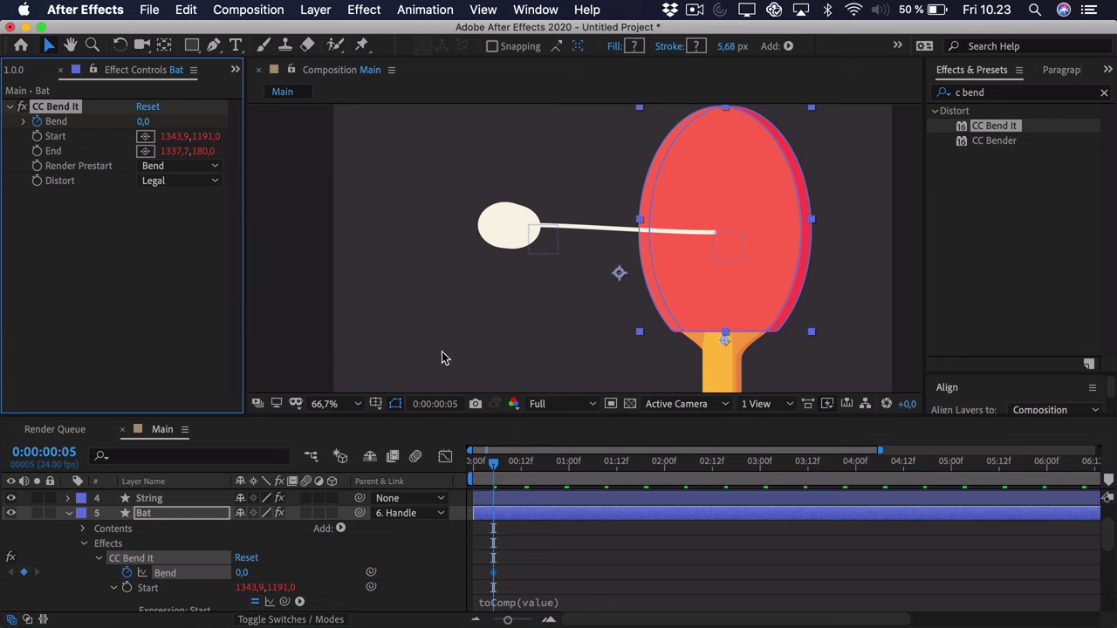
# Reveal the keyframed properties of all layers, deselect everything and enlarge the timeline's time scale around the first keyframes.
pyautogui.press('u')
pyautogui.scroll(2, 553, 537)
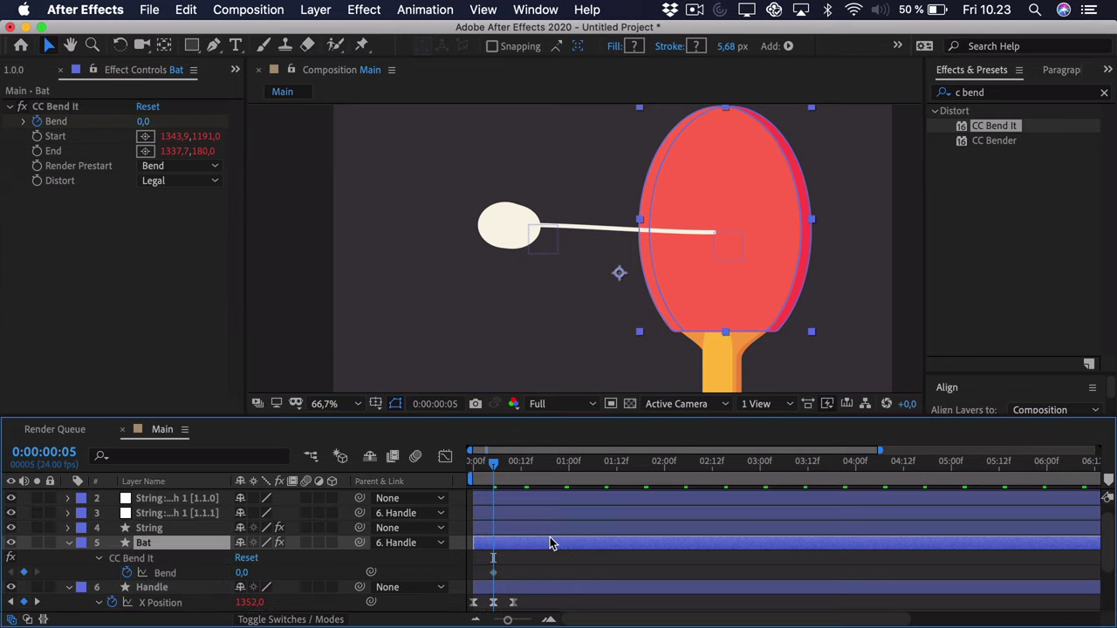
pyautogui.press('super+a')
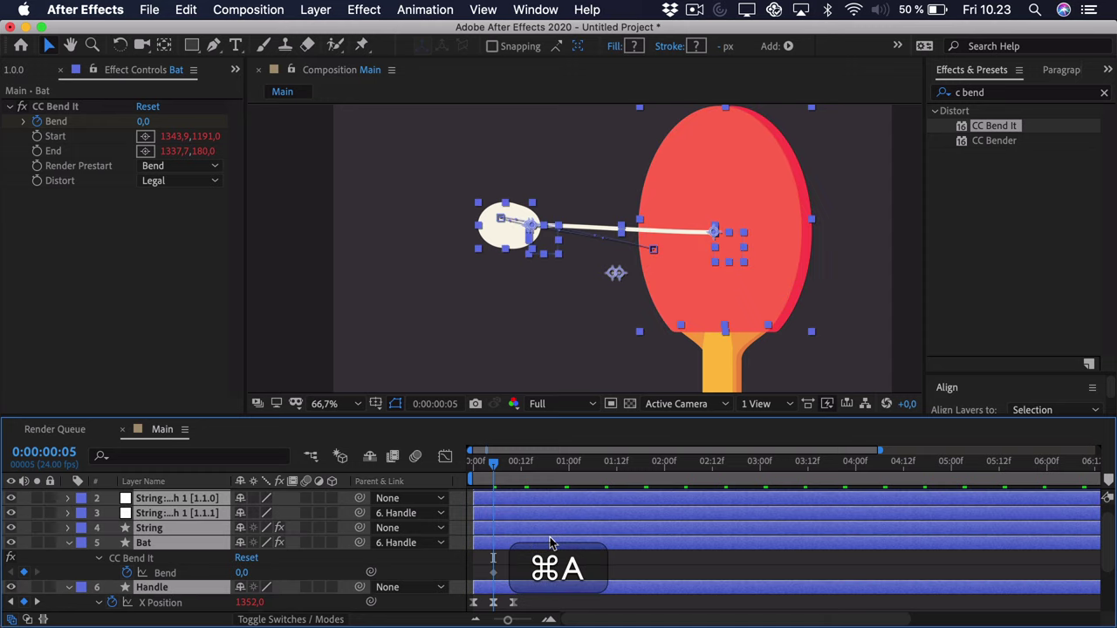
pyautogui.press('super+u')
pyautogui.press('u')
pyautogui.scroll(-1, 535, 545)
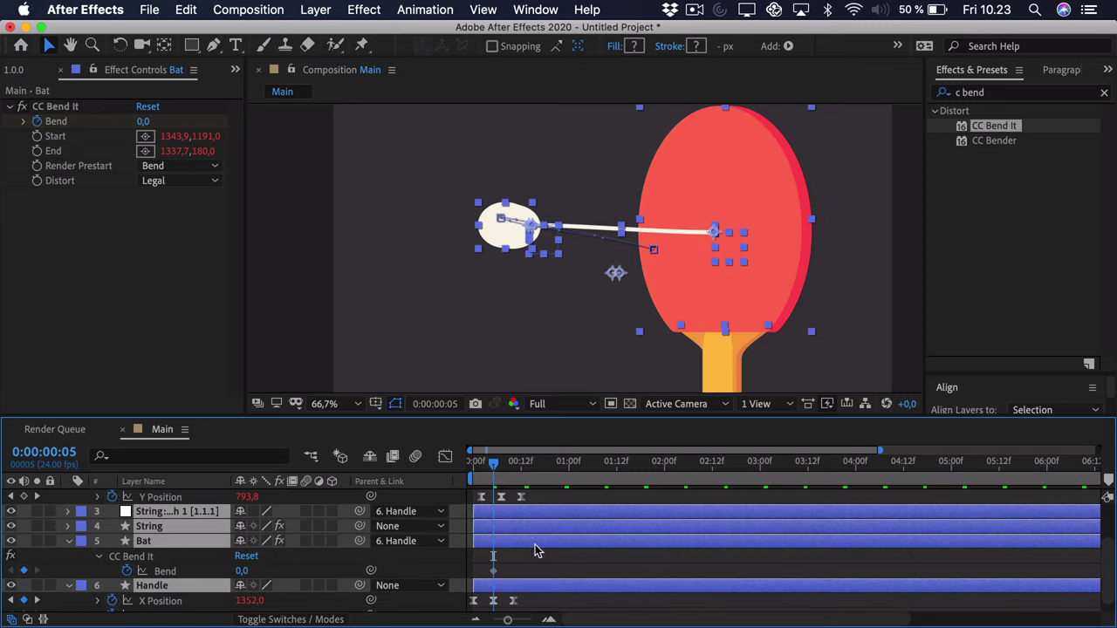
pyautogui.click(533, 549)
pyautogui.moveTo(511, 621); pyautogui.dragTo(523, 621)
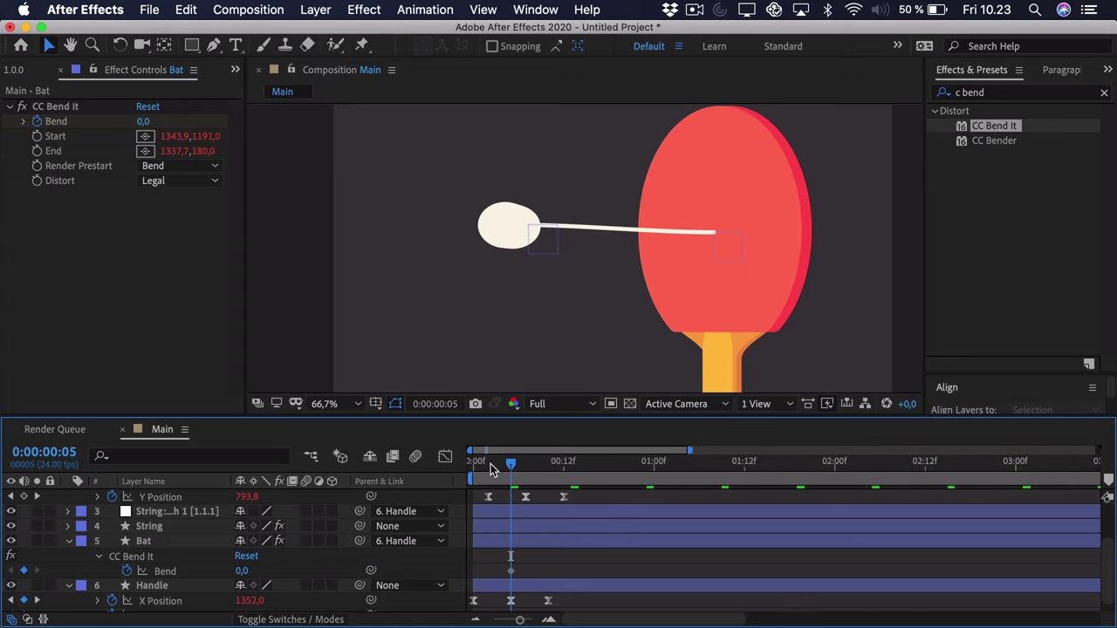
# Review the first frames and move the Bat's Bend keyframe to 0:00:00:04.
pyautogui.moveTo(491, 469)
pyautogui.mouseDown()
pyautogui.moveTo(473, 469)
pyautogui.moveTo(489, 468)
pyautogui.mouseUp()
pyautogui.scroll(-1, 510, 517)
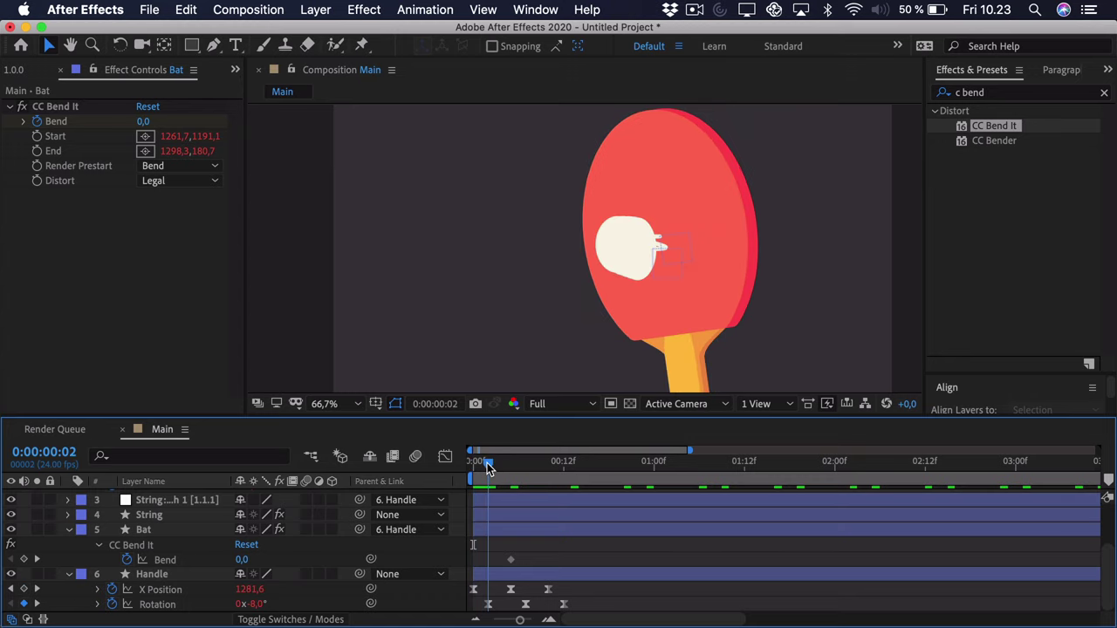
pyautogui.click(501, 526)
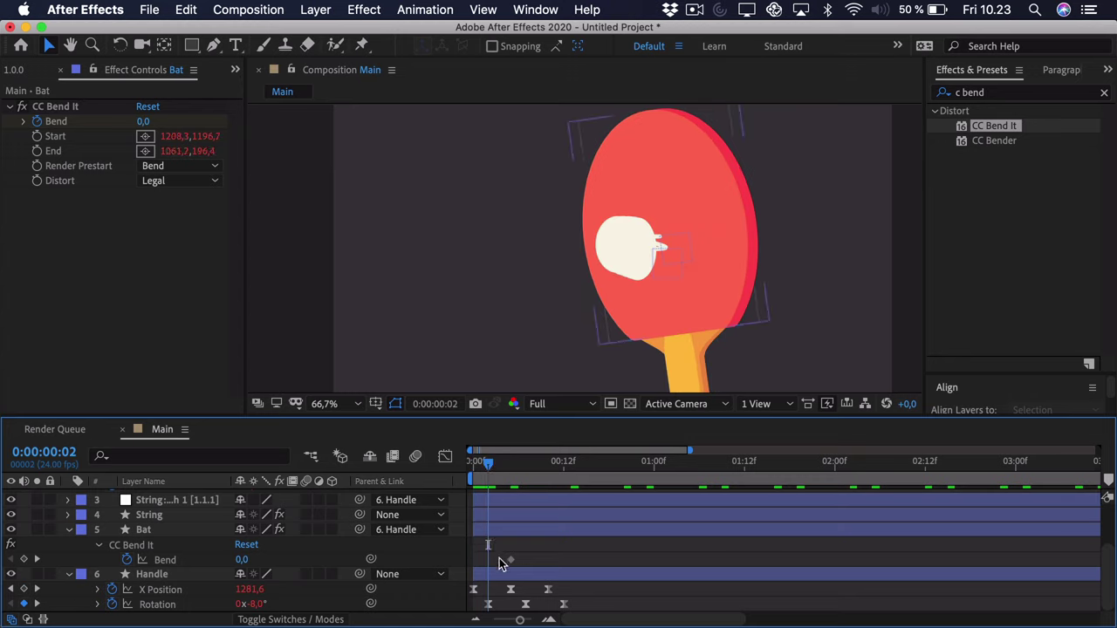
pyautogui.moveTo(492, 478); pyautogui.dragTo(451, 467)
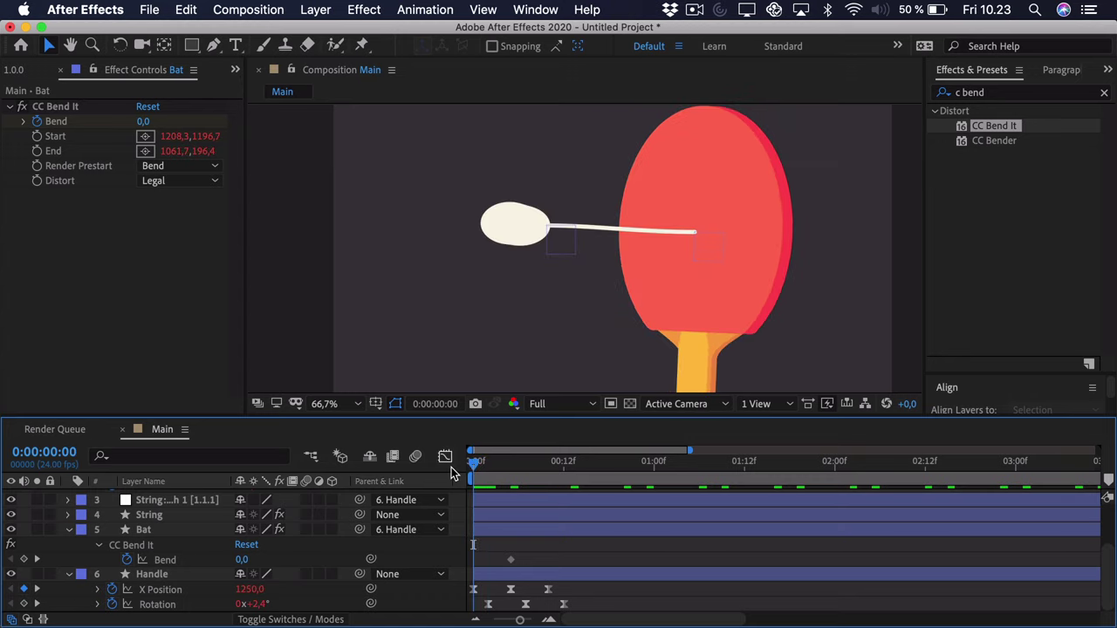
pyautogui.press('super')
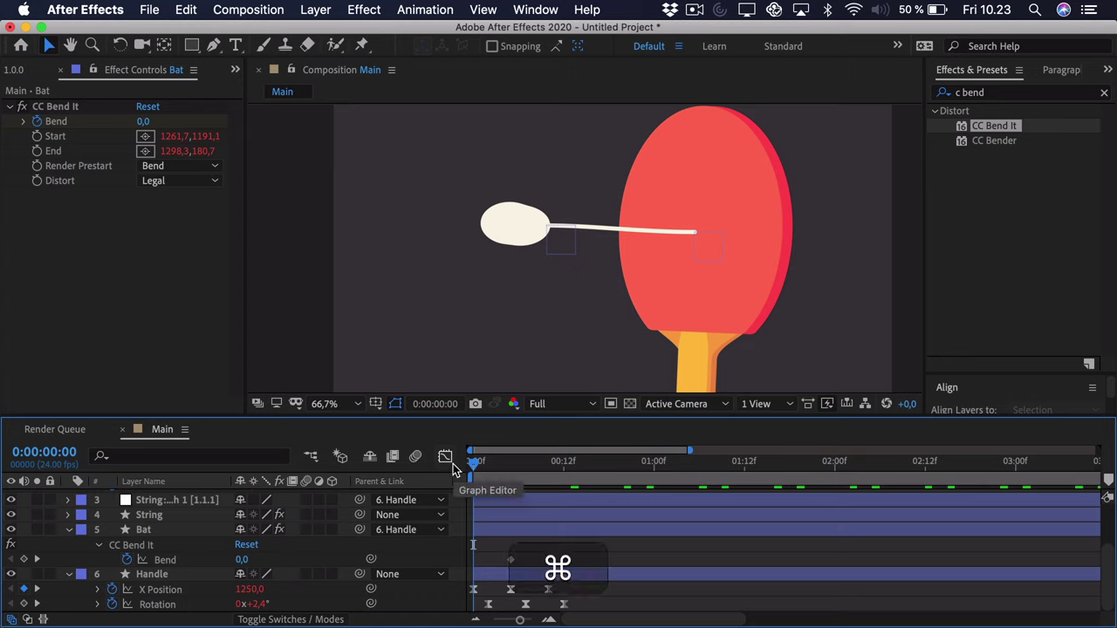
pyautogui.press('super+Right')
pyautogui.press('super+Right')
pyautogui.press('super+Right')
pyautogui.press('super+Right')
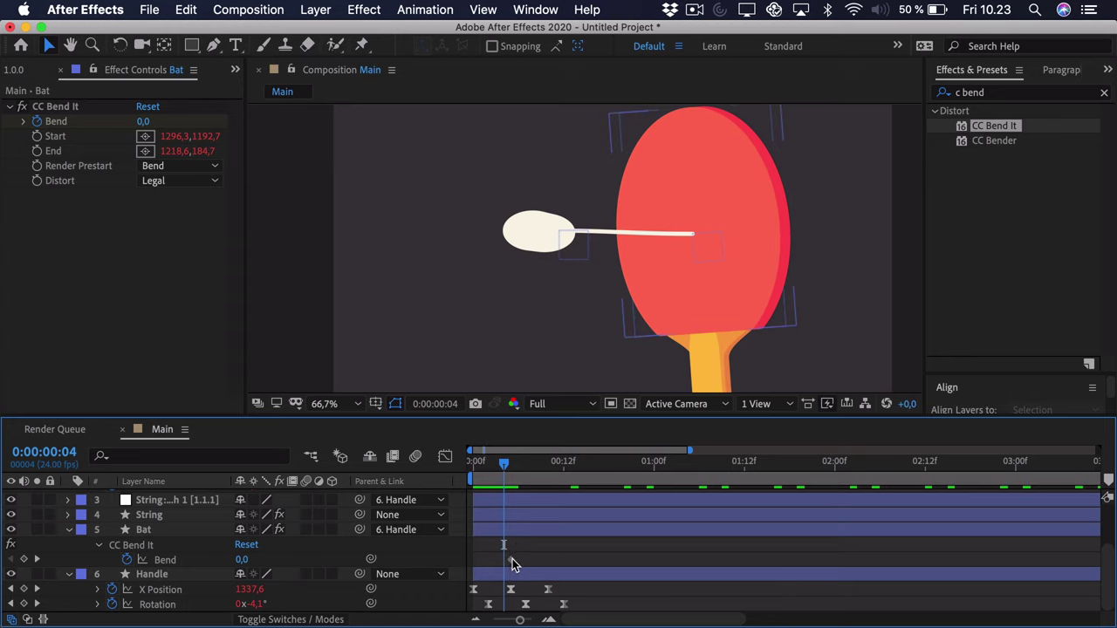
pyautogui.click(505, 559)
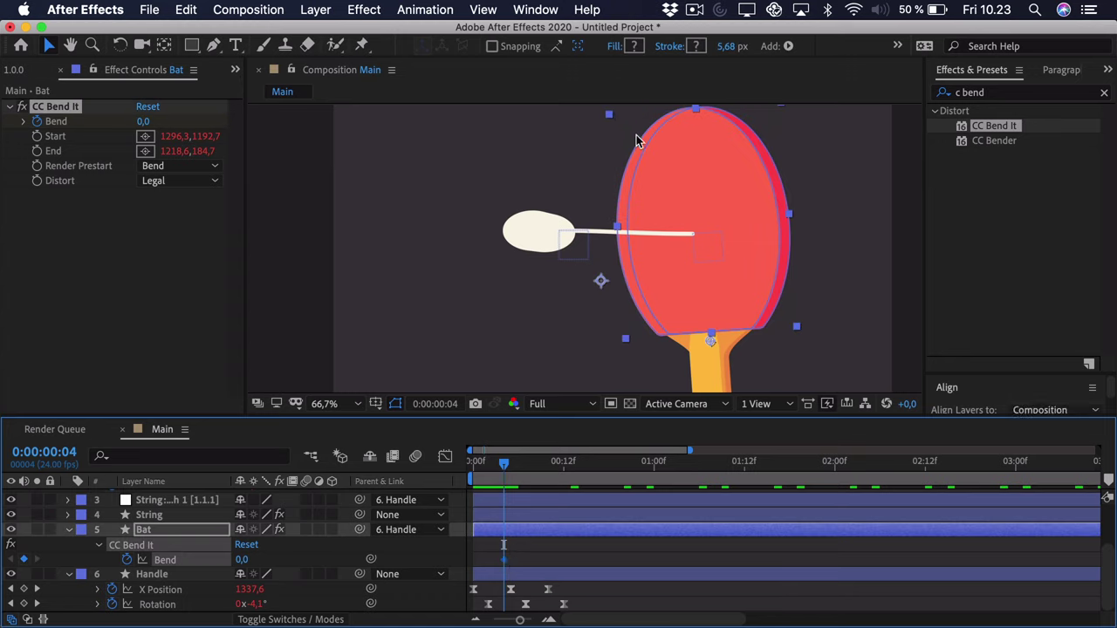
# Set the Bat's CC Bend It Bend value to -30,0 at 0:00:00:04.
pyautogui.press(',')
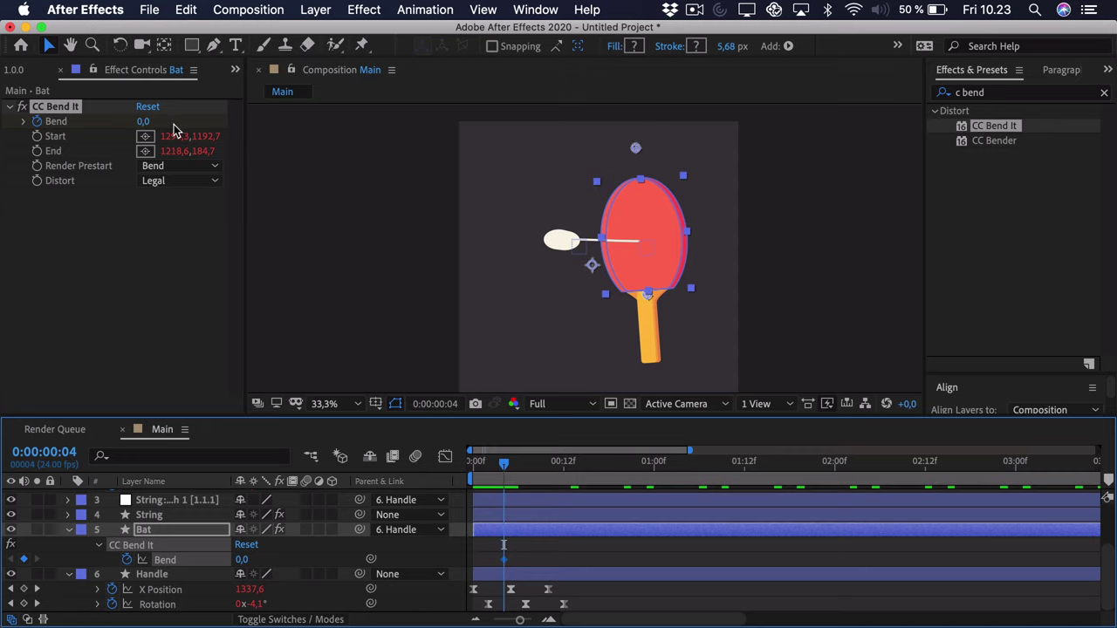
pyautogui.moveTo(143, 121); pyautogui.dragTo(120, 122)
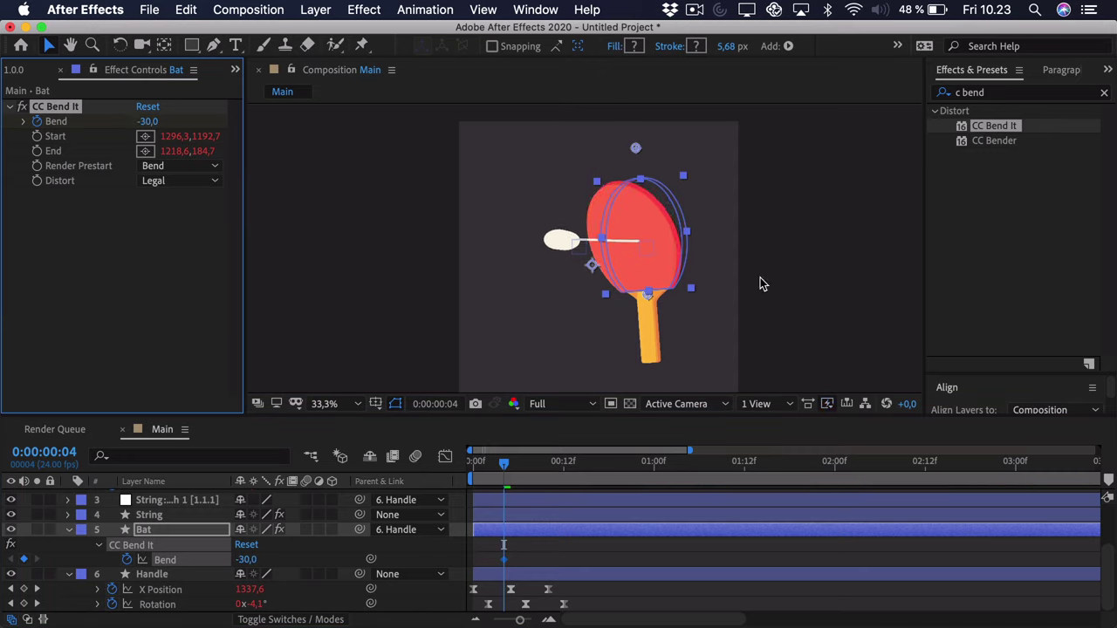
pyautogui.press('.')
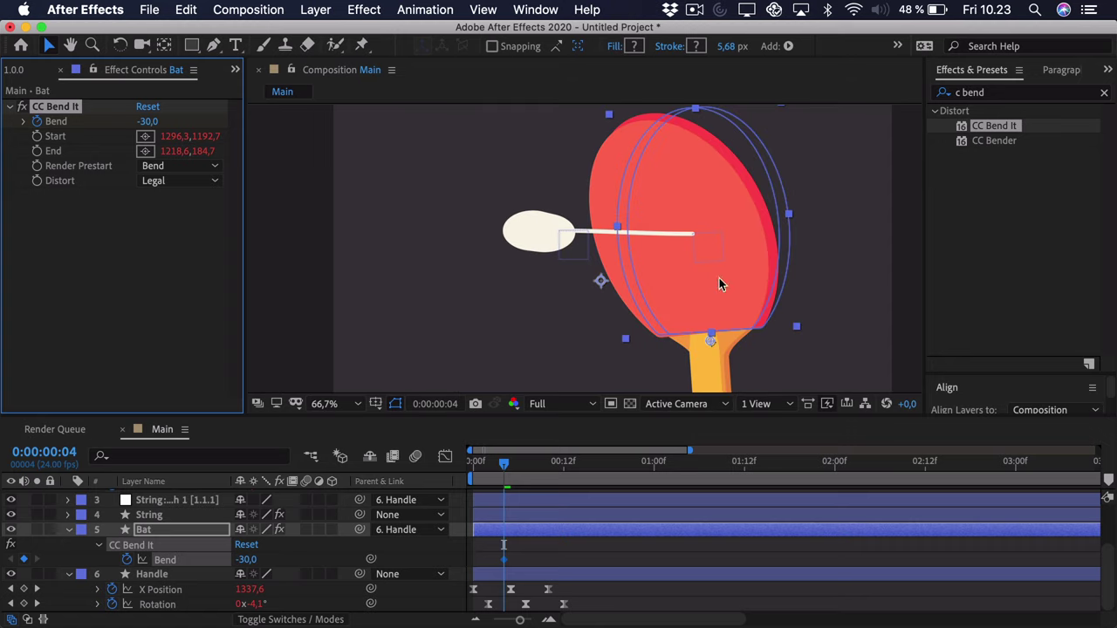
pyautogui.press(',')
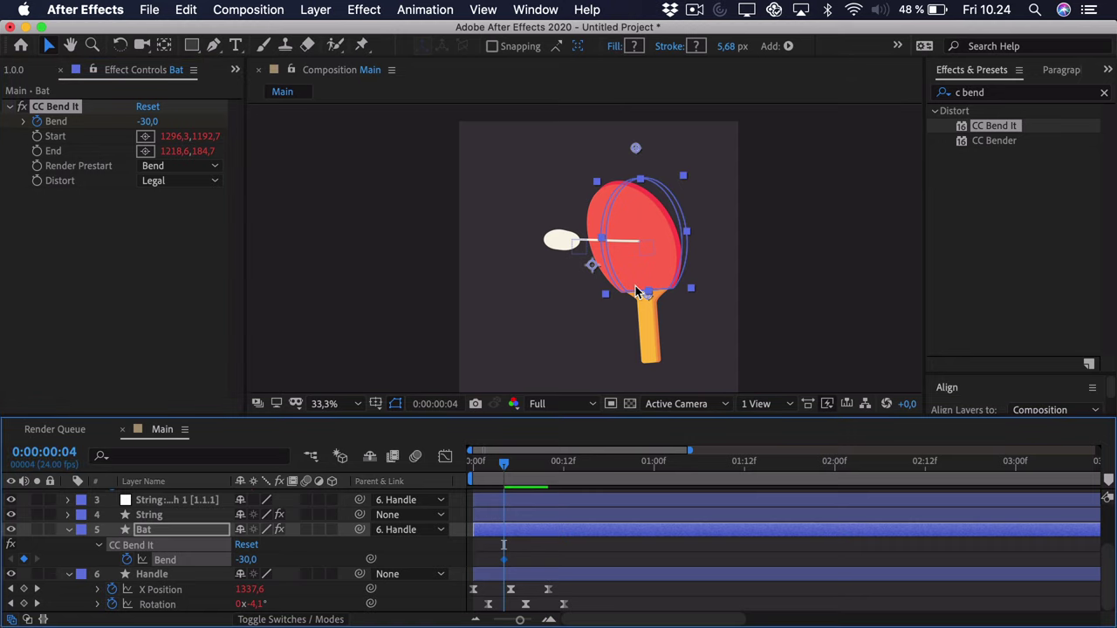
# Set the Bat's Bend value to 49,0 at 0:00:00:09, five frames after the first Bend keyframe.
pyautogui.press('super+Right')
pyautogui.press('super+Right')
pyautogui.press('super+Right')
pyautogui.press('super+Right')
pyautogui.press('super+Right')
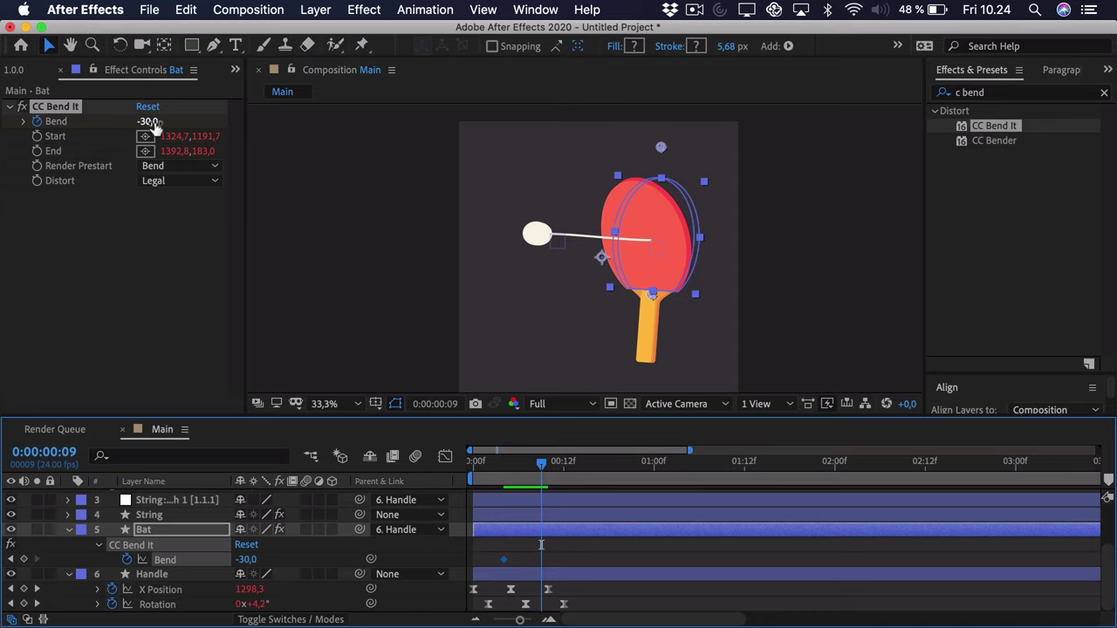
pyautogui.moveTo(153, 125); pyautogui.dragTo(220, 122)
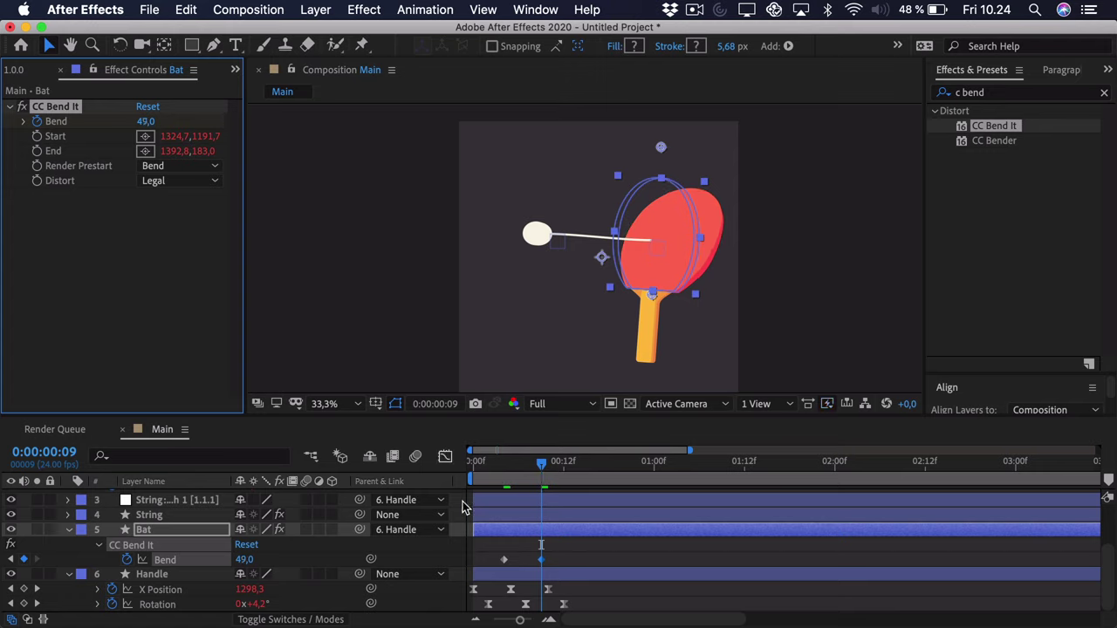
pyautogui.click(542, 476)
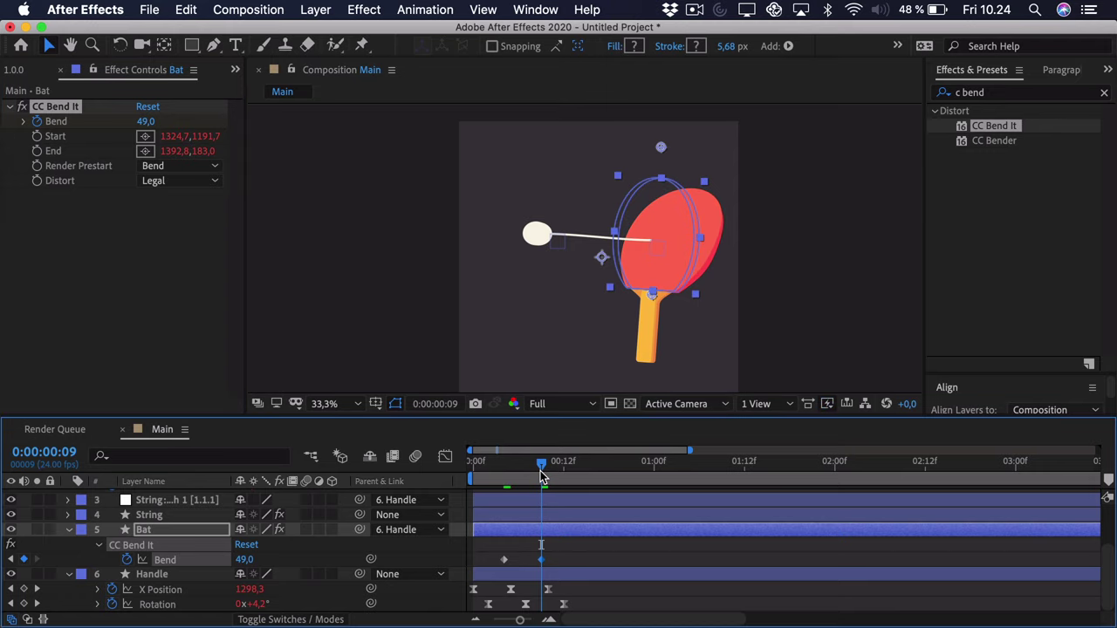
# Copy the first Bend keyframe to 0:00:00:14 to close the bend cycle, and check the bending motion.
pyautogui.press('super+Right')
pyautogui.press('super+Right')
pyautogui.press('super+Right')
pyautogui.press('super+Right')
pyautogui.press('super+Right')
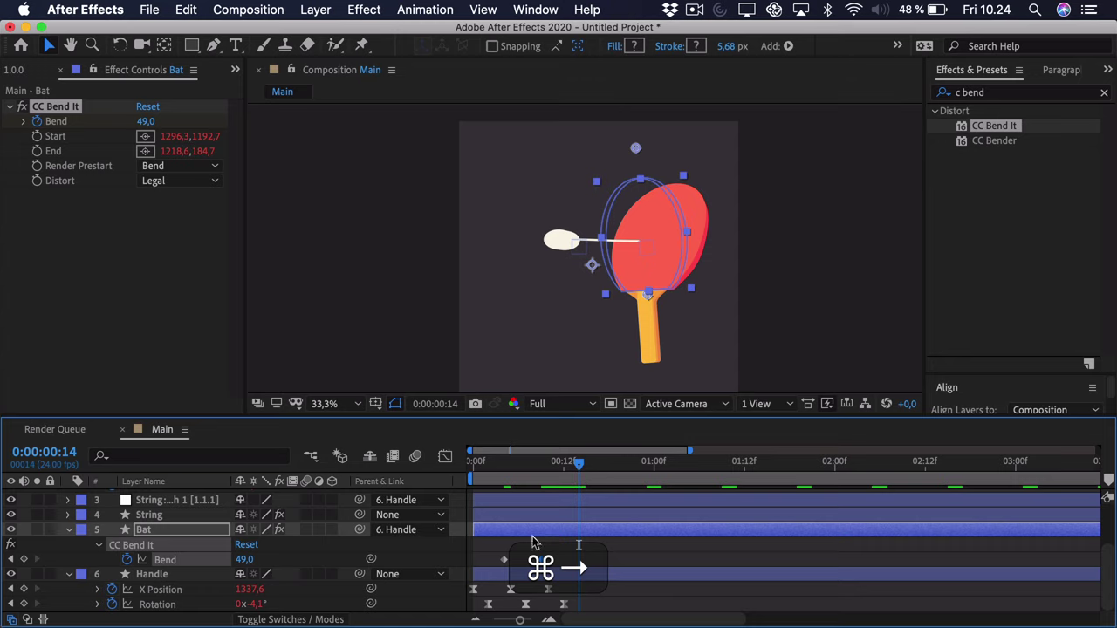
pyautogui.moveTo(534, 542); pyautogui.dragTo(483, 565)
pyautogui.press('super+c')
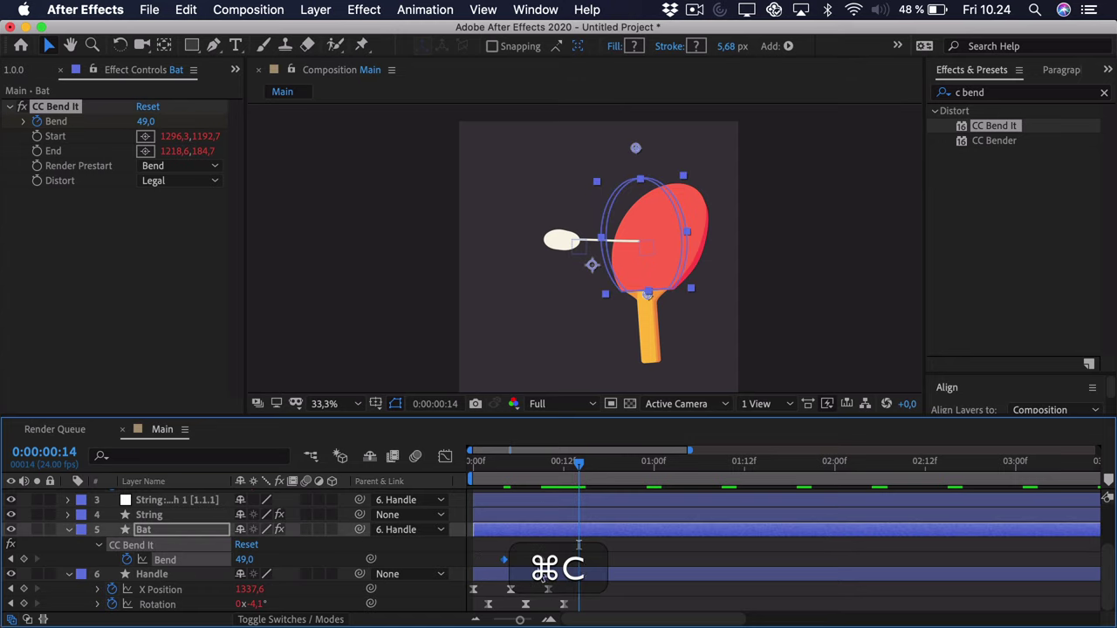
pyautogui.press('super+v')
pyautogui.press('.')
pyautogui.press('.')
pyautogui.keyDown('shift'); pyautogui.click(503, 470); pyautogui.keyUp('shift')
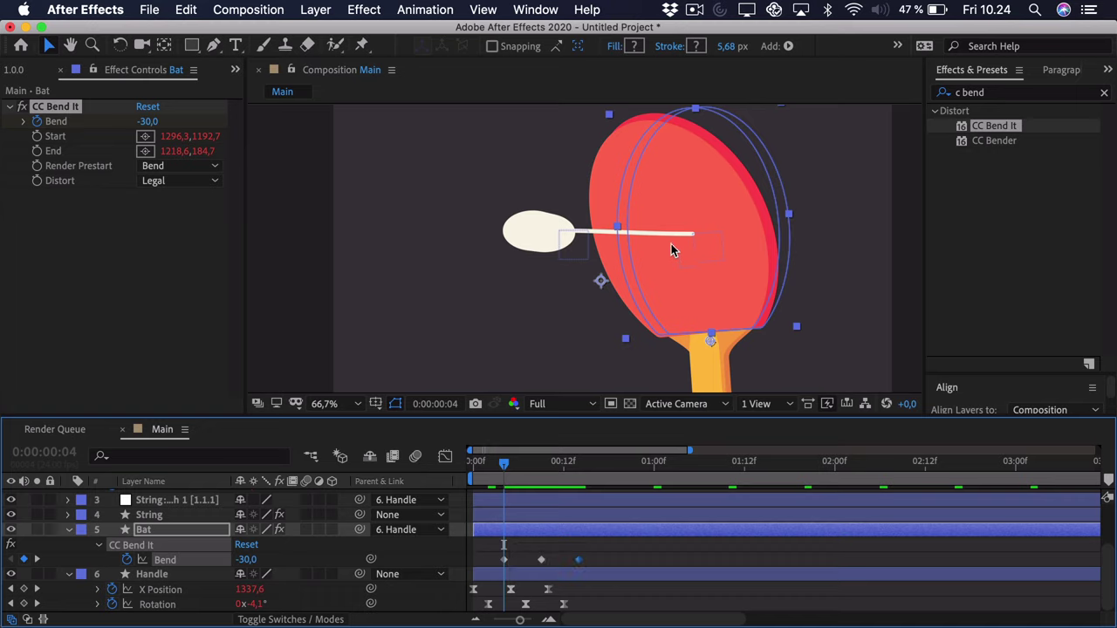
pyautogui.moveTo(511, 464); pyautogui.dragTo(576, 437)
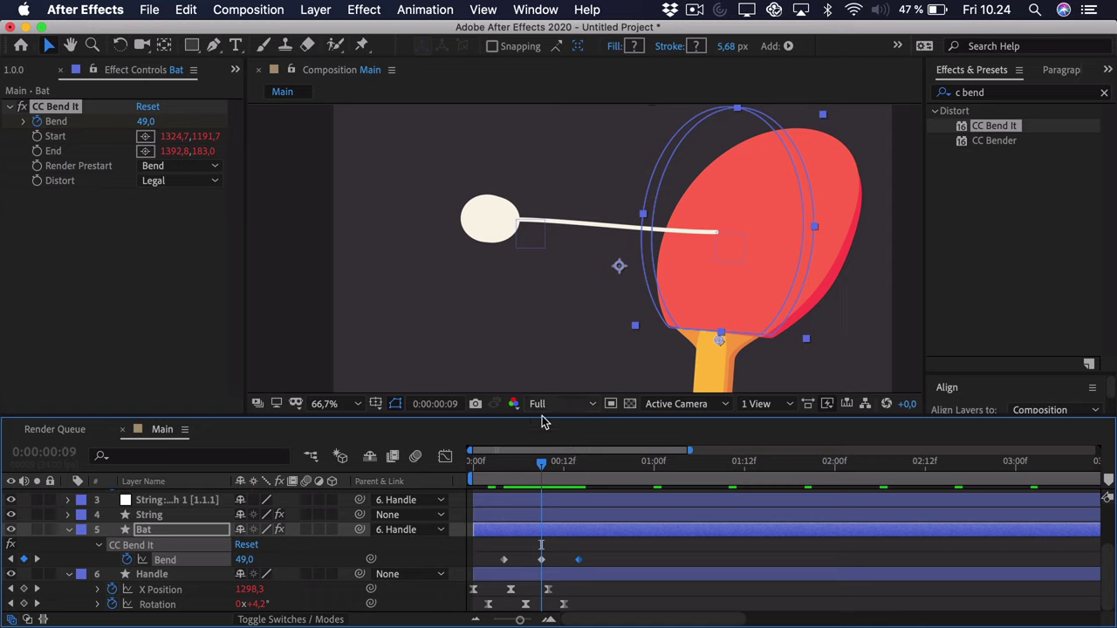
# At 0:00:00:04, reveal the Position of the string's path null and separate it into X and Y dimensions.
pyautogui.moveTo(559, 471); pyautogui.dragTo(503, 472)
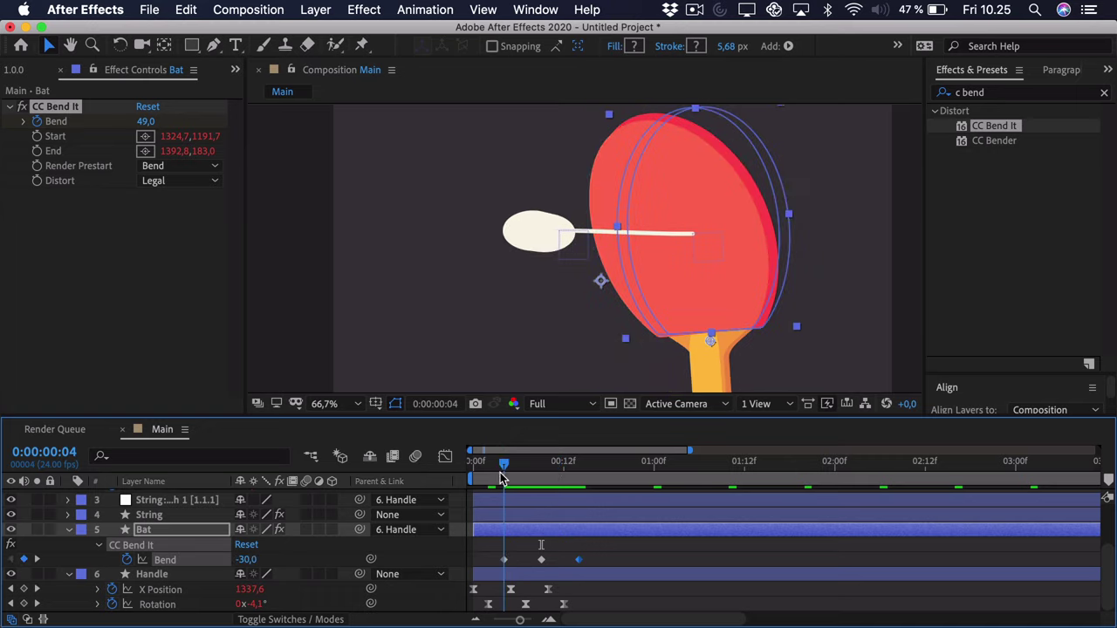
pyautogui.scroll(1, 177, 521)
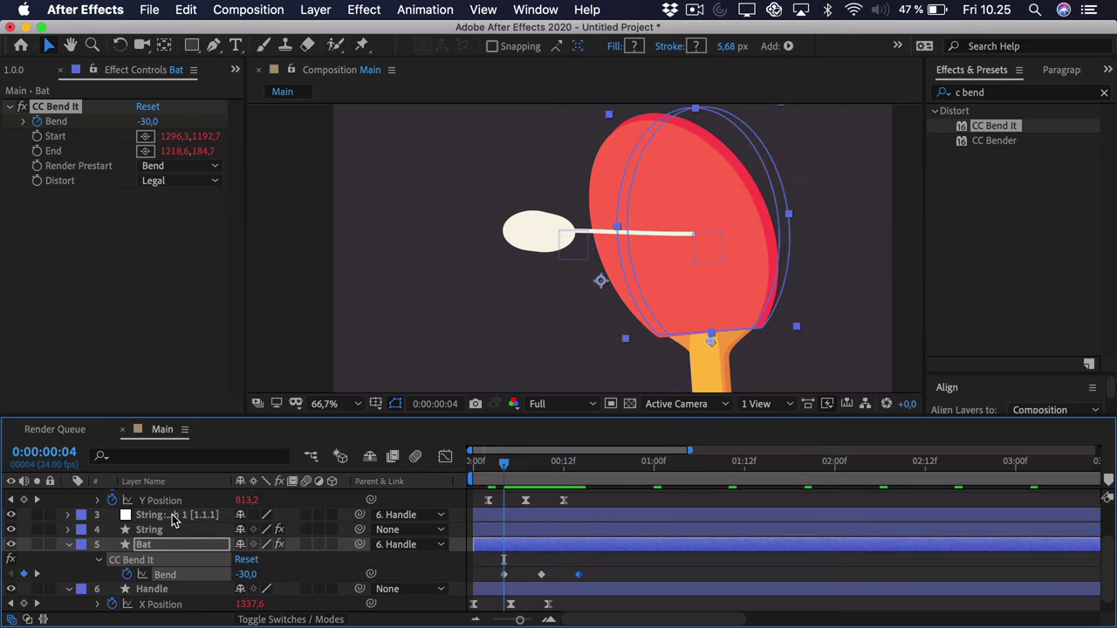
pyautogui.click(174, 516)
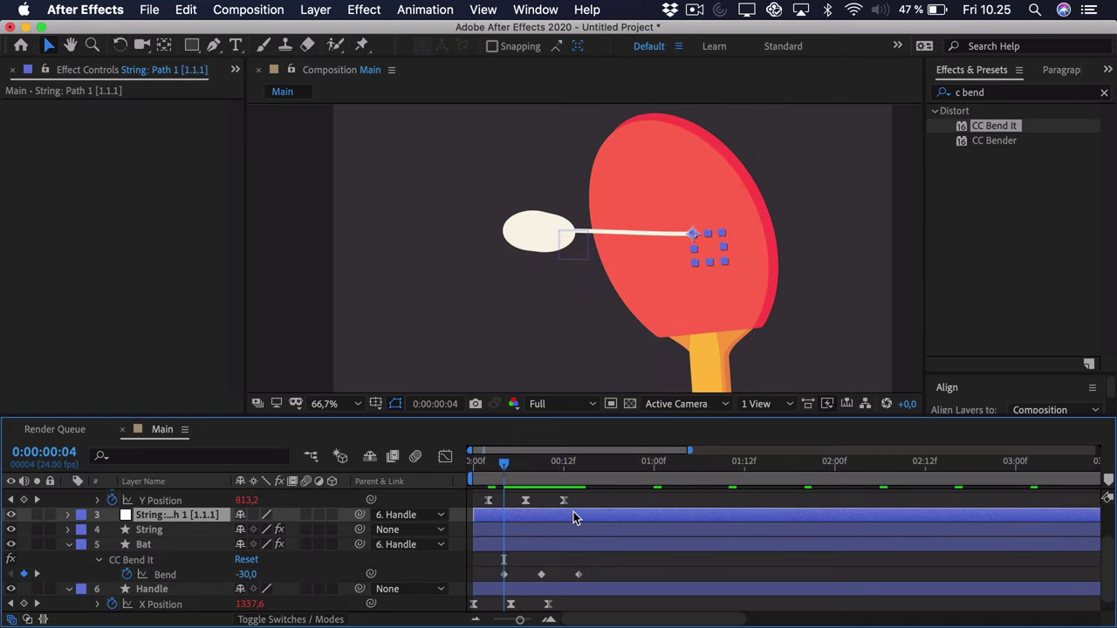
pyautogui.press('p')
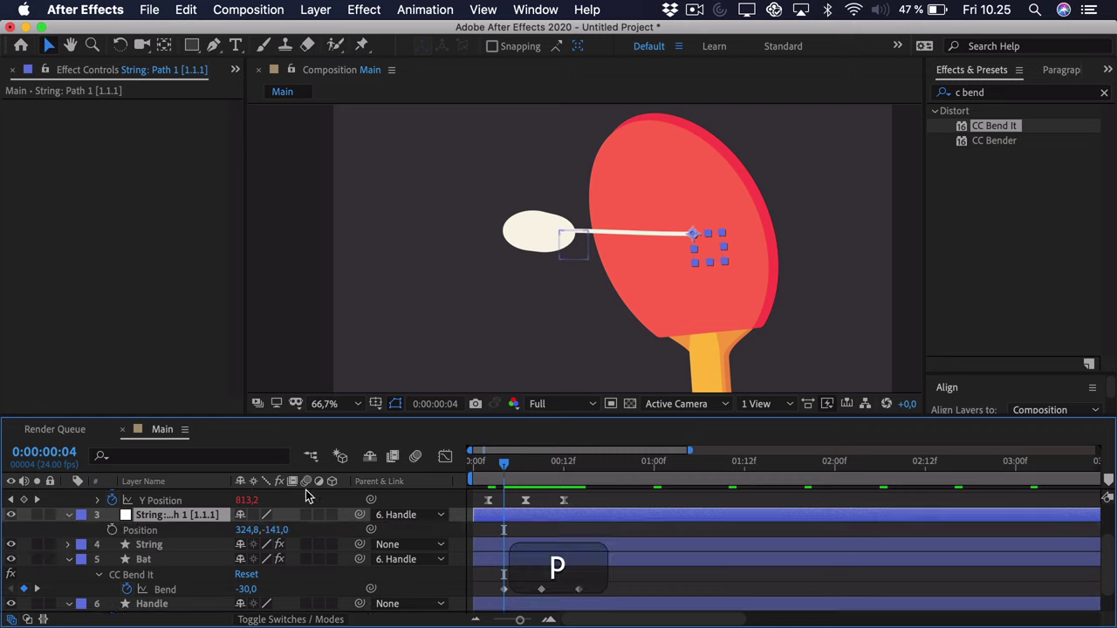
pyautogui.rightClick(136, 530)
pyautogui.click(188, 458)
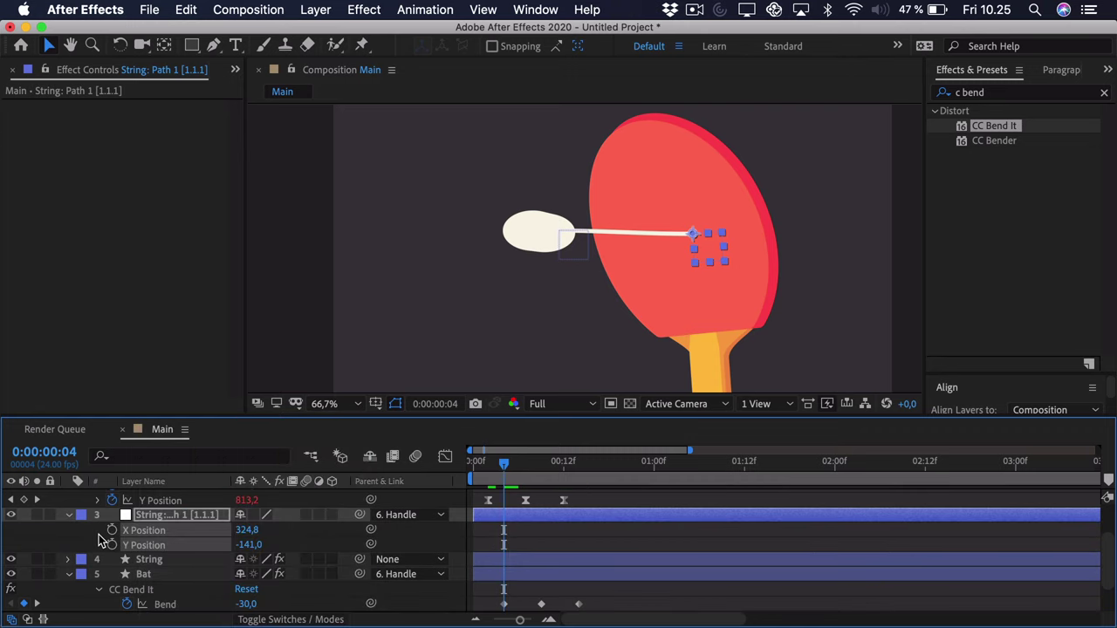
# Start keyframing the null's X Position at 0:00:00:04 and shift the null left with the bent bat, to X 256,0.
pyautogui.click(111, 531)
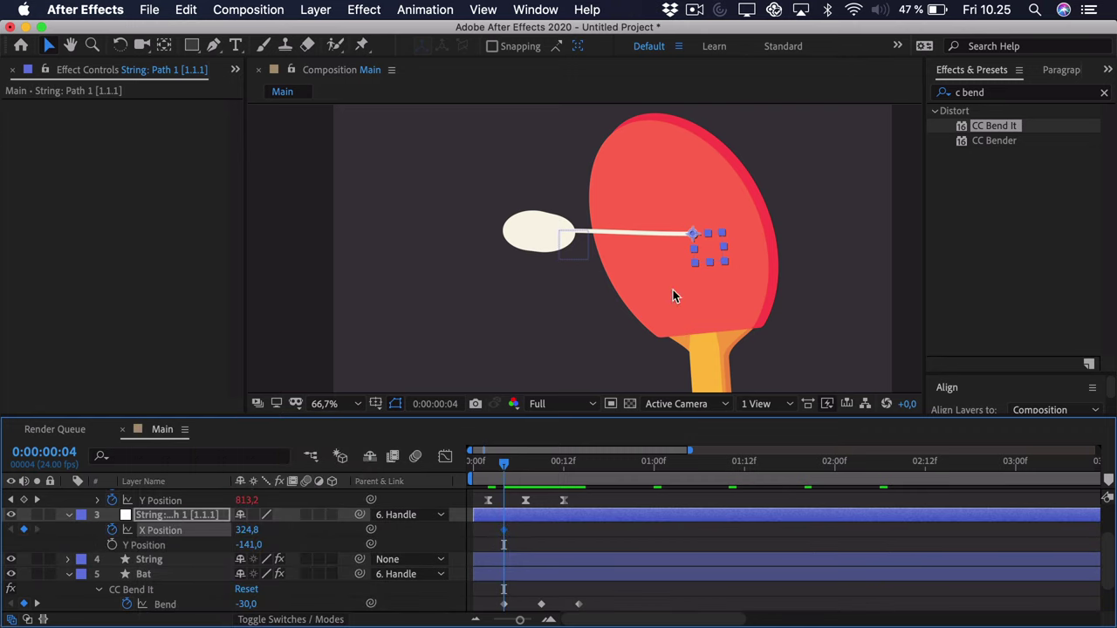
pyautogui.click(703, 250)
pyautogui.moveTo(703, 250); pyautogui.dragTo(681, 251)
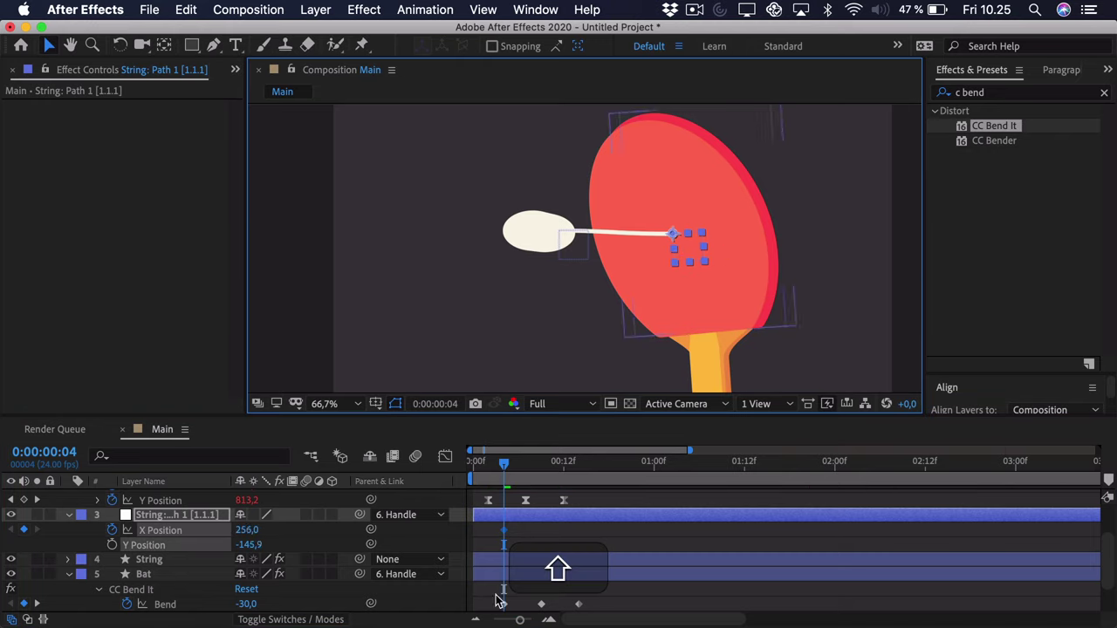
# At 0:00:00:09, move the string's path null to the right so its end follows the bent bat's face.
pyautogui.scroll(-1, 510, 582)
pyautogui.moveTo(534, 472); pyautogui.dragTo(541, 471)
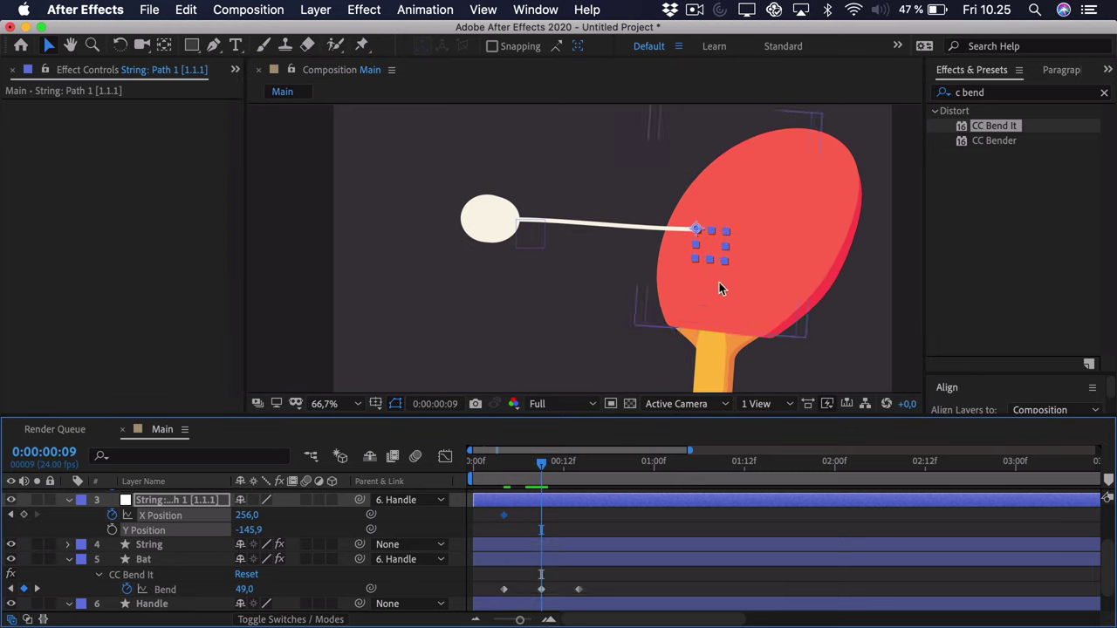
pyautogui.click(720, 234)
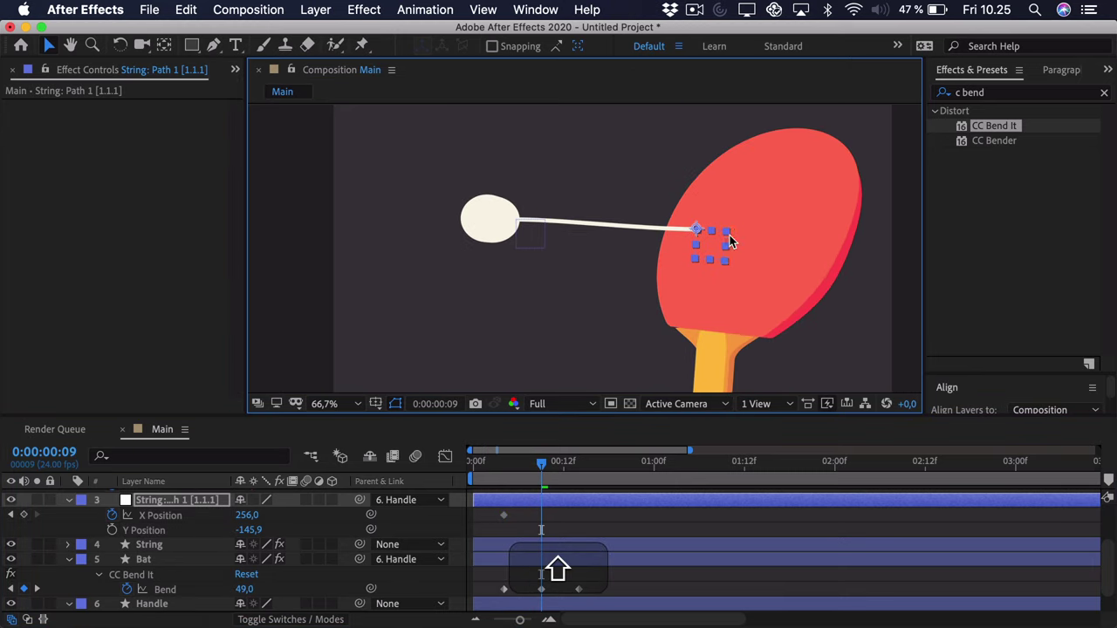
pyautogui.moveTo(723, 241); pyautogui.dragTo(751, 247)
# Copy the null's first X Position keyframe to 0:00:00:14 and apply Easy Ease to all its X Position and the Bat's Bend keyframes.
pyautogui.moveTo(517, 521); pyautogui.dragTo(465, 513)
pyautogui.press('super+c')
pyautogui.moveTo(541, 463); pyautogui.dragTo(486, 576)
pyautogui.press('super+v')
pyautogui.press('F9')
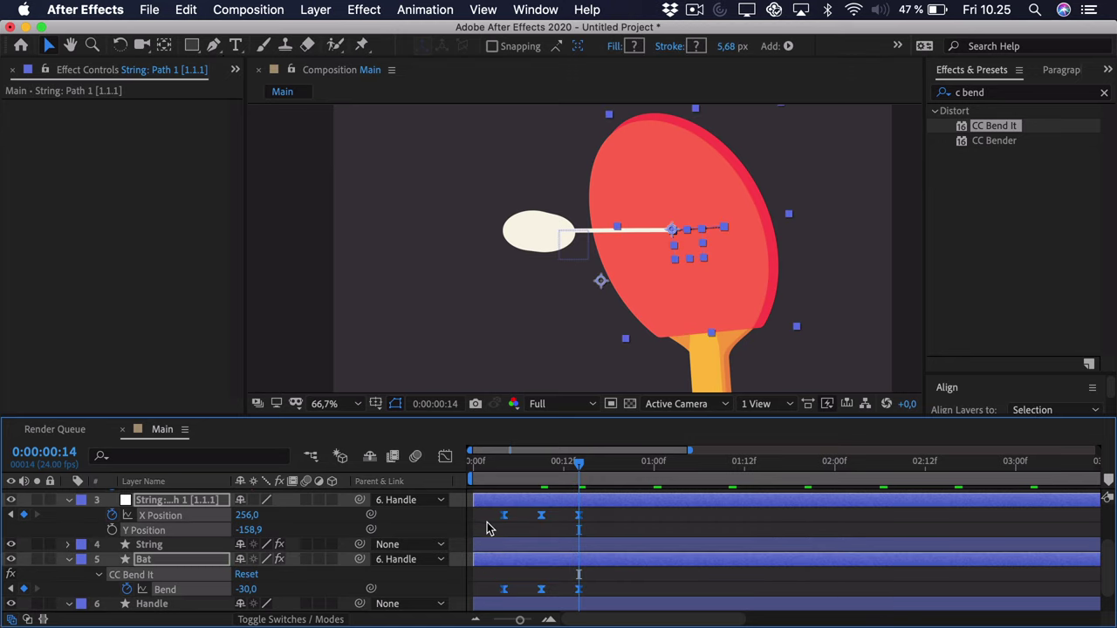
# Show the Bat's Bend curve enlarged in the Graph Editor, comparing it with the Handle's X Position curve.
pyautogui.click(591, 576)
pyautogui.moveTo(591, 575); pyautogui.dragTo(488, 604)
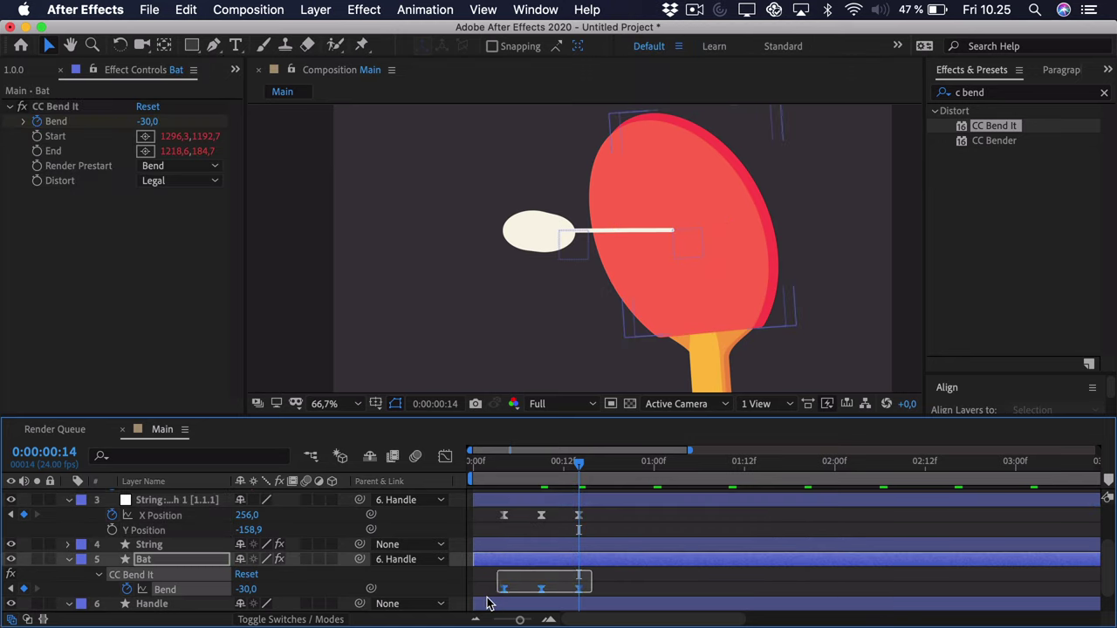
pyautogui.click(445, 456)
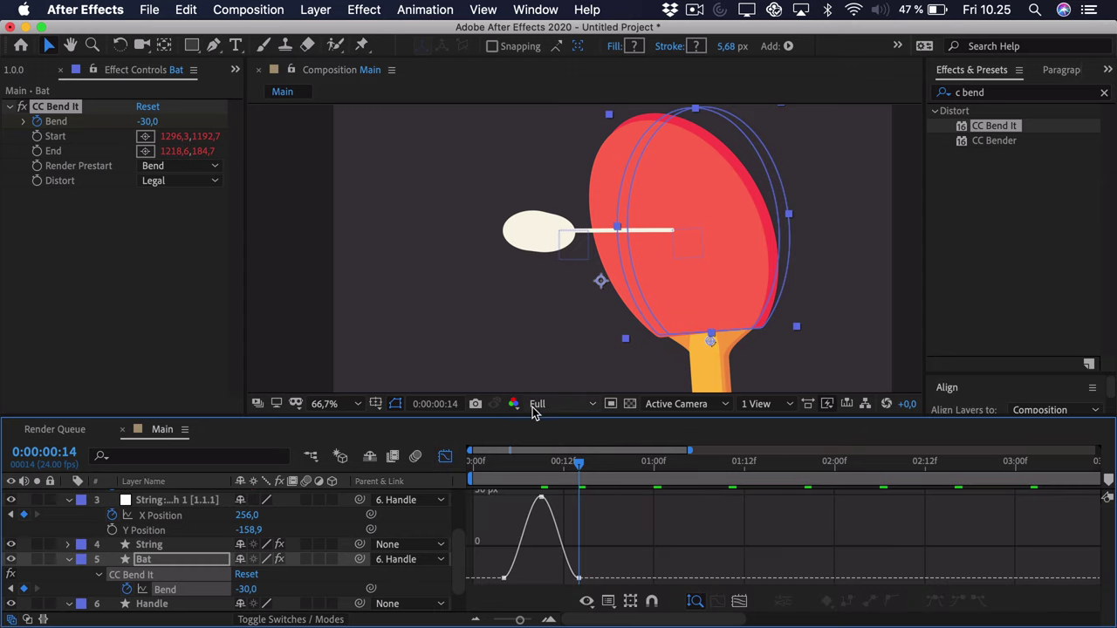
pyautogui.moveTo(531, 417); pyautogui.dragTo(518, 389)
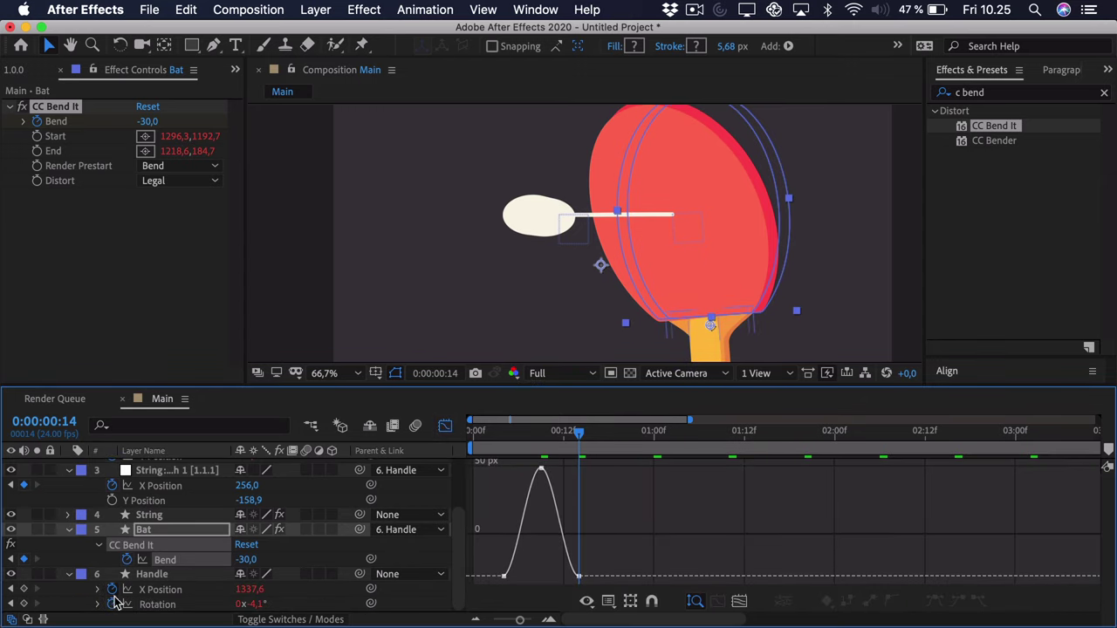
pyautogui.click(164, 591)
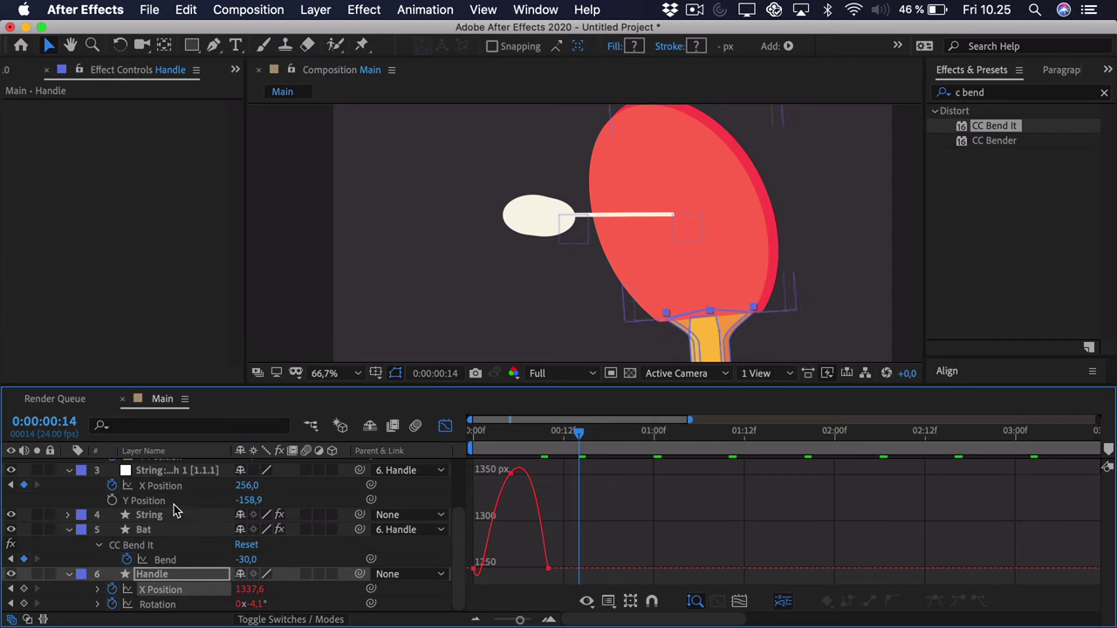
pyautogui.click(164, 559)
pyautogui.moveTo(519, 619); pyautogui.dragTo(527, 619)
# Reshape the Bend curve's handles so it rises through the 0:00:00:09 keyframe, dips after the first keyframe and falls steeply into the last.
pyautogui.moveTo(654, 543); pyautogui.dragTo(571, 469)
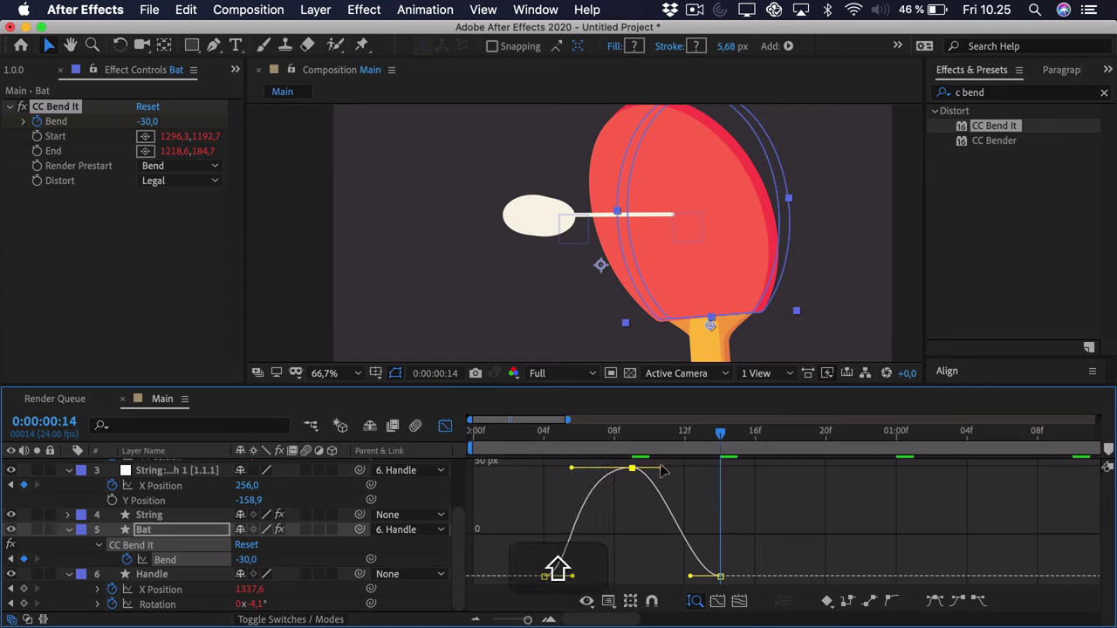
pyautogui.moveTo(662, 468); pyautogui.dragTo(692, 472)
pyautogui.moveTo(572, 469); pyautogui.dragTo(572, 483)
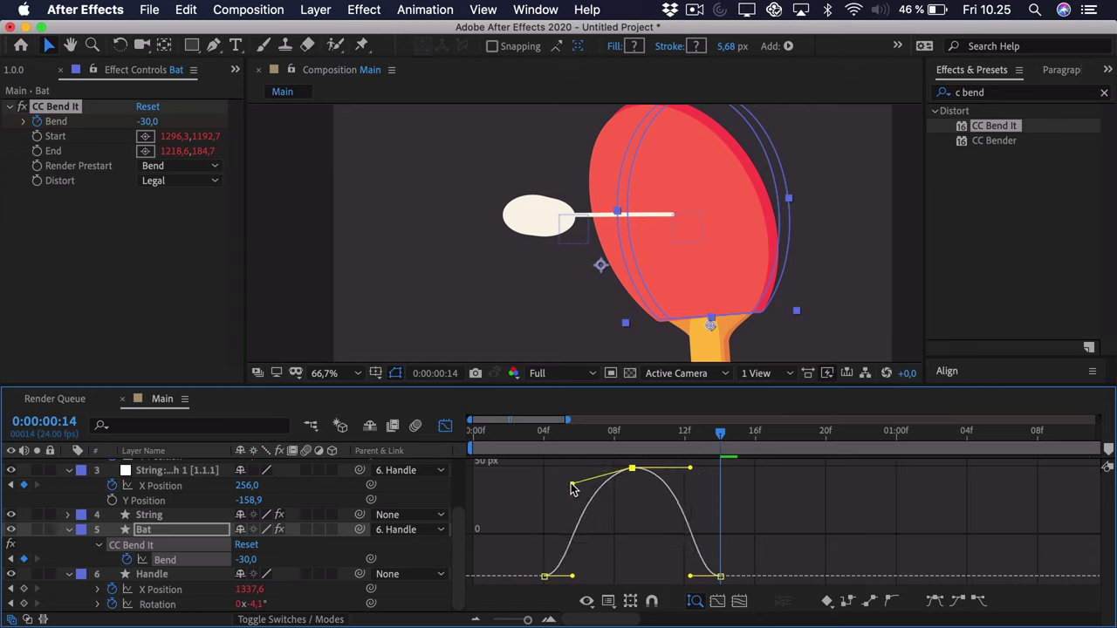
pyautogui.moveTo(691, 469); pyautogui.dragTo(690, 448)
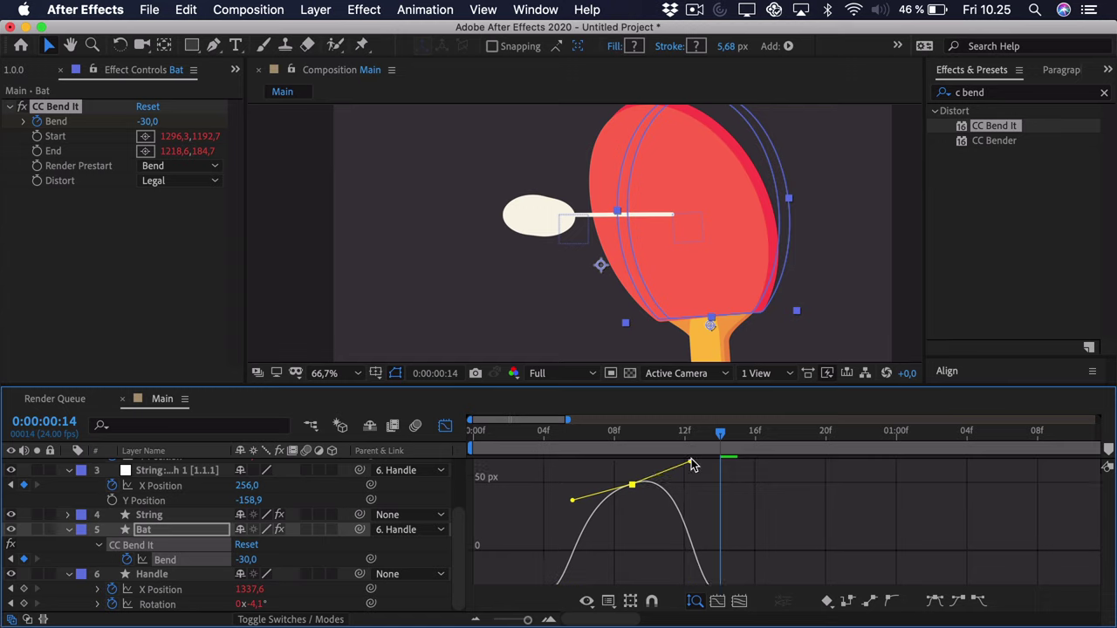
pyautogui.moveTo(690, 576); pyautogui.dragTo(705, 550)
pyautogui.moveTo(513, 557); pyautogui.dragTo(581, 581)
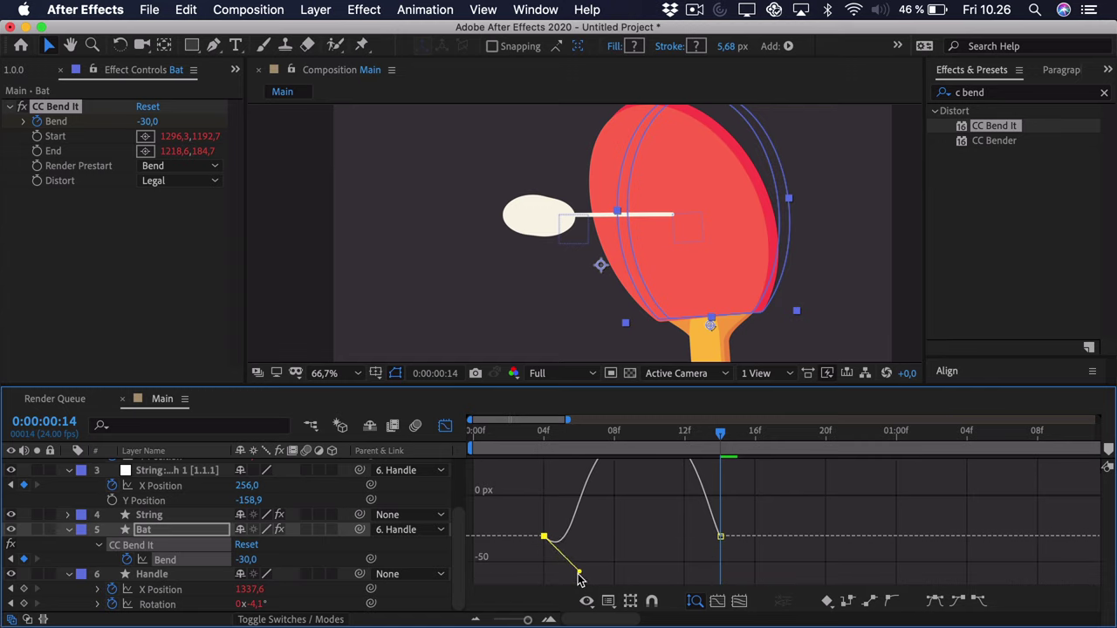
# Reshape the bat-side string null's X Position curve so it dips after the first keyframe, rises through 0:00:00:09 and falls steeply into the last.
pyautogui.click(177, 486)
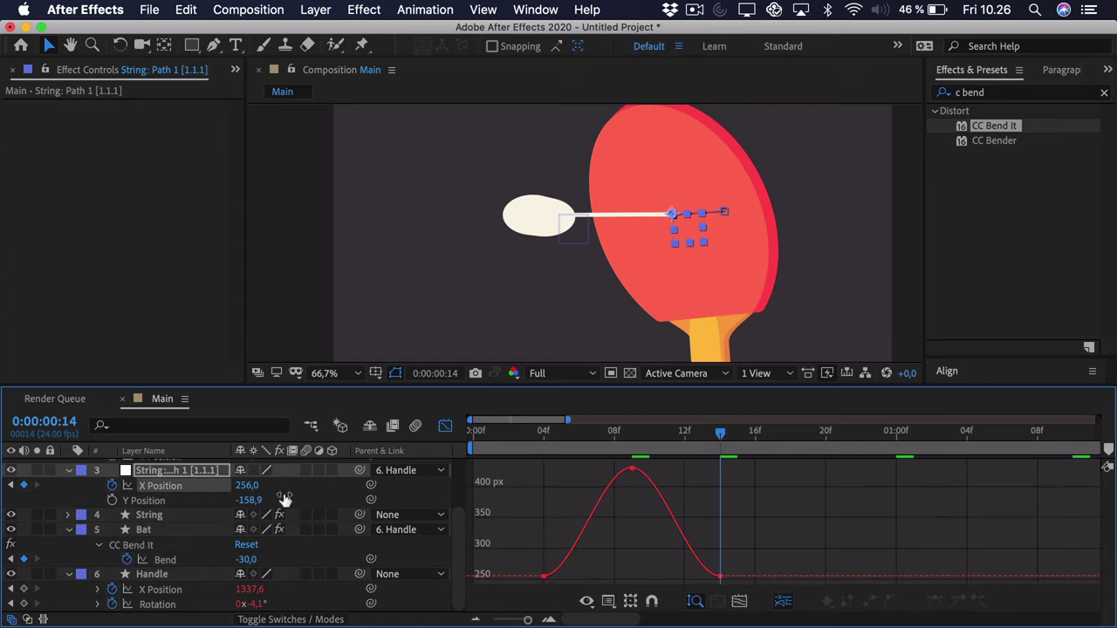
pyautogui.moveTo(602, 469); pyautogui.dragTo(577, 469)
pyautogui.moveTo(663, 468); pyautogui.dragTo(687, 468)
pyautogui.moveTo(575, 468); pyautogui.dragTo(575, 480)
pyautogui.moveTo(689, 472); pyautogui.dragTo(695, 477)
pyautogui.moveTo(601, 556); pyautogui.dragTo(543, 579)
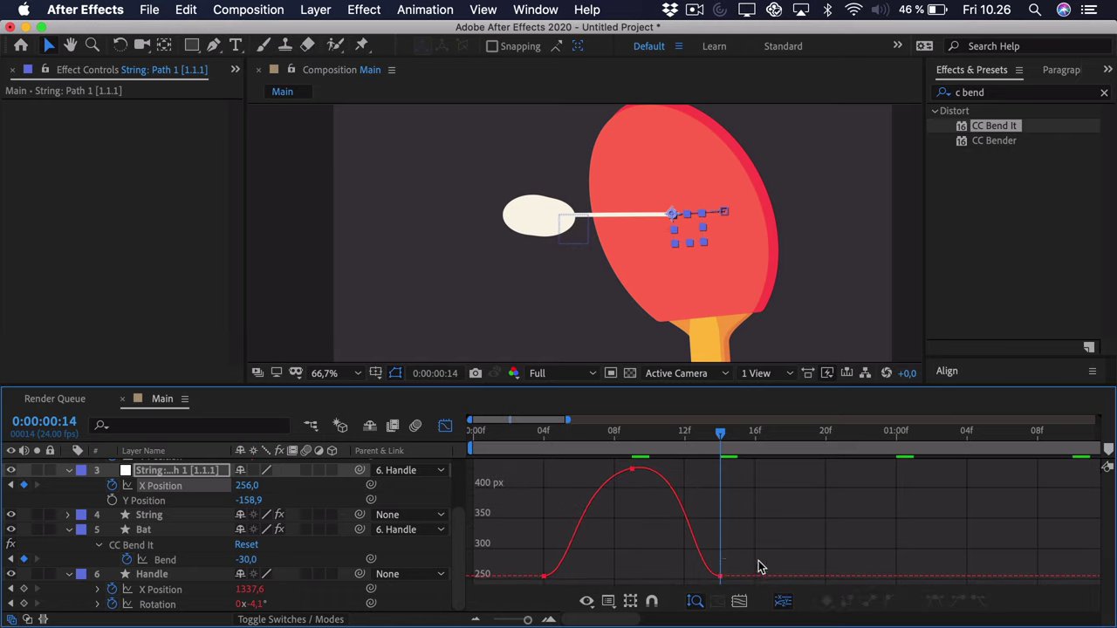
pyautogui.moveTo(756, 561); pyautogui.dragTo(709, 553)
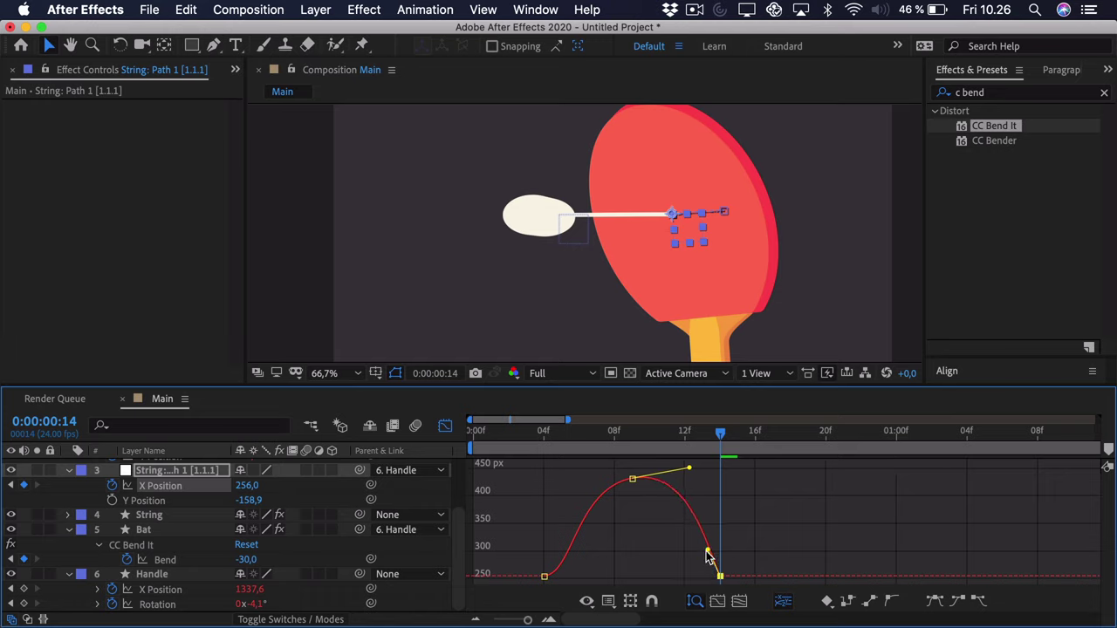
pyautogui.moveTo(611, 560); pyautogui.dragTo(534, 580)
pyautogui.moveTo(550, 577); pyautogui.dragTo(573, 573)
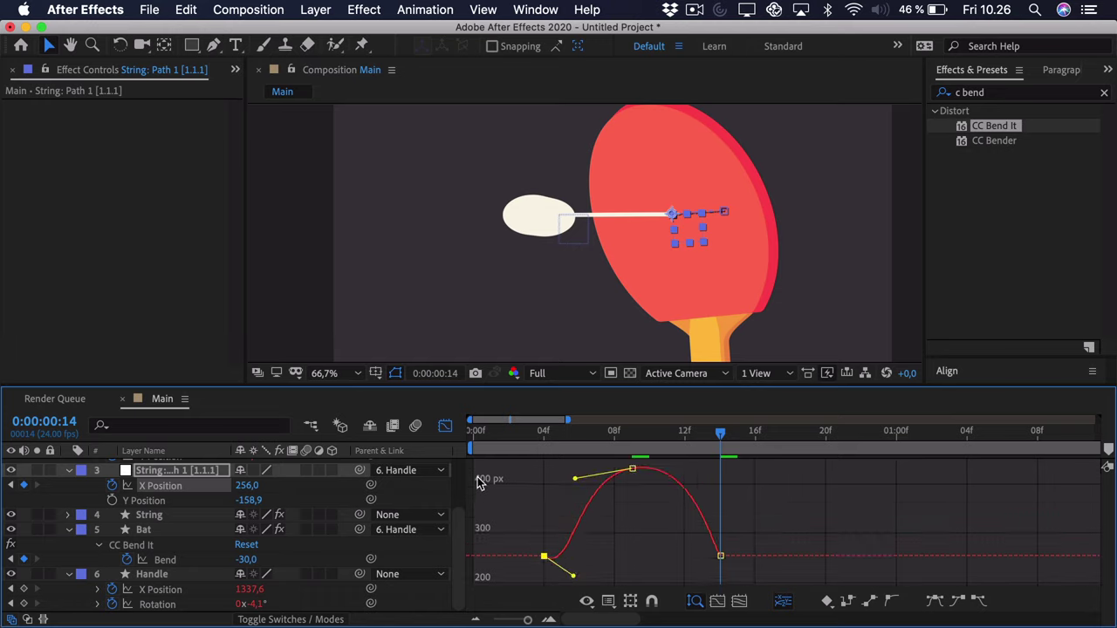
pyautogui.click(445, 426)
pyautogui.click(496, 500)
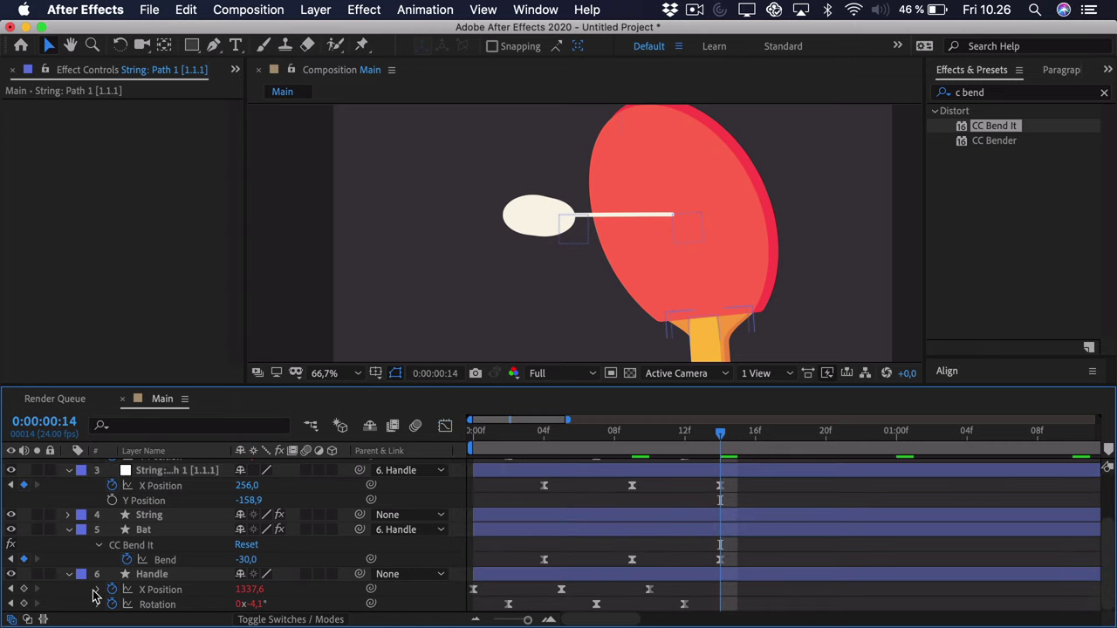
# Copy the Handle's X Position expression loopIn()+loopOut()-value to the Bat's Bend and the bat-side string null's X Position.
pyautogui.click(97, 589)
pyautogui.click(551, 592)
pyautogui.press('super+c')
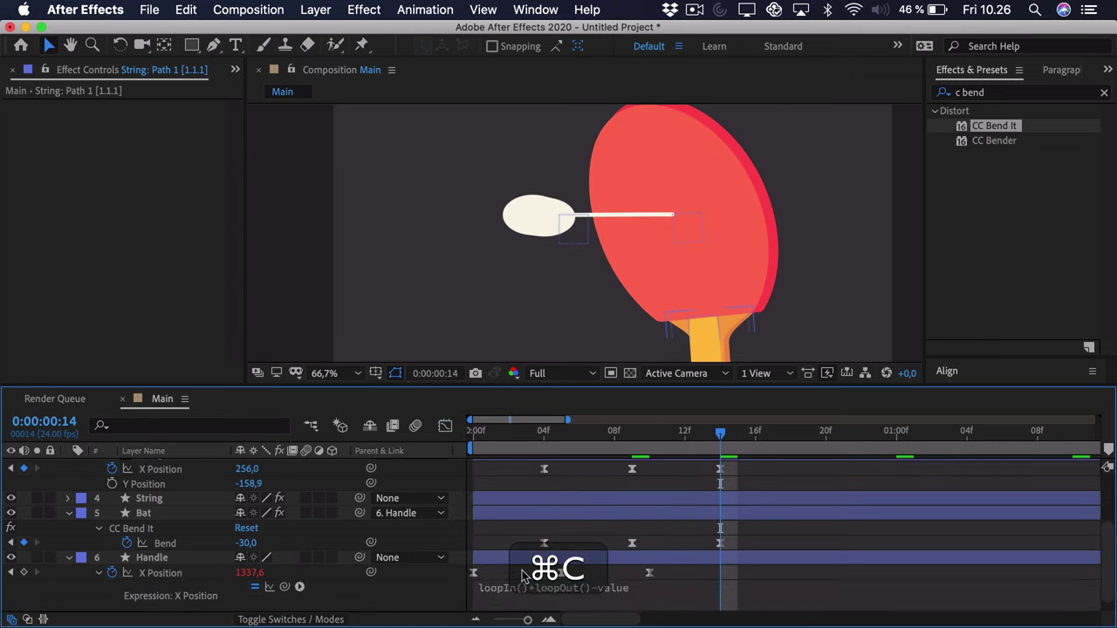
pyautogui.keyDown('alt'); pyautogui.click(131, 543); pyautogui.keyUp('alt')
pyautogui.press('super+alt+v')
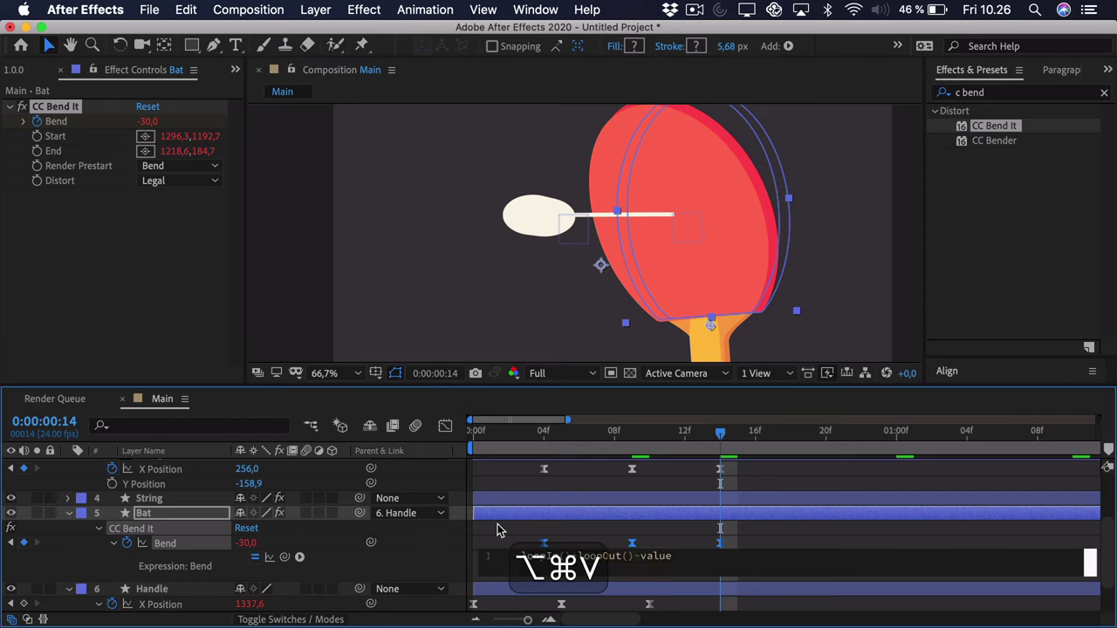
pyautogui.scroll(1, 125, 481)
pyautogui.keyDown('alt'); pyautogui.click(112, 484); pyautogui.keyUp('alt')
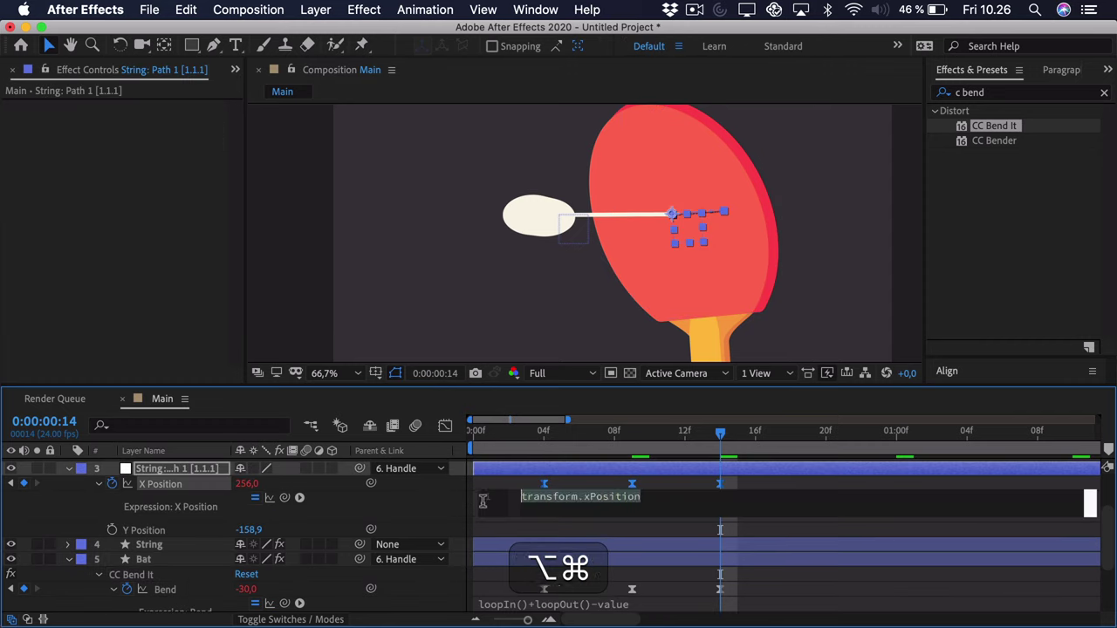
pyautogui.press('super+alt+v')
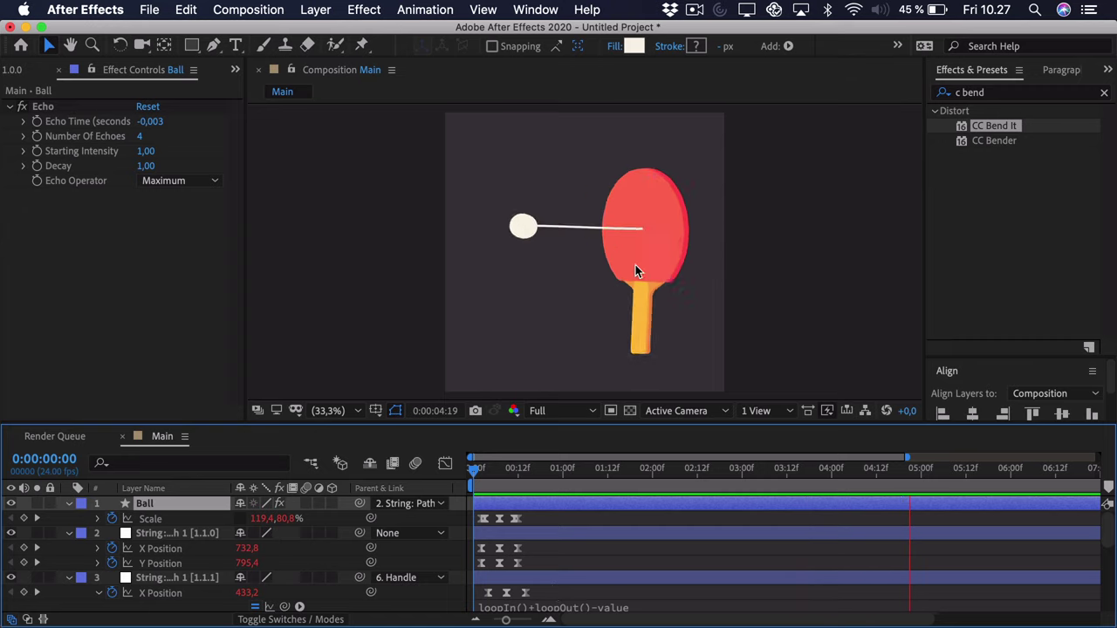
# Stop the preview, go to 0:00:00:02 and turn off the Ball's Echo effect.
pyautogui.press('space')
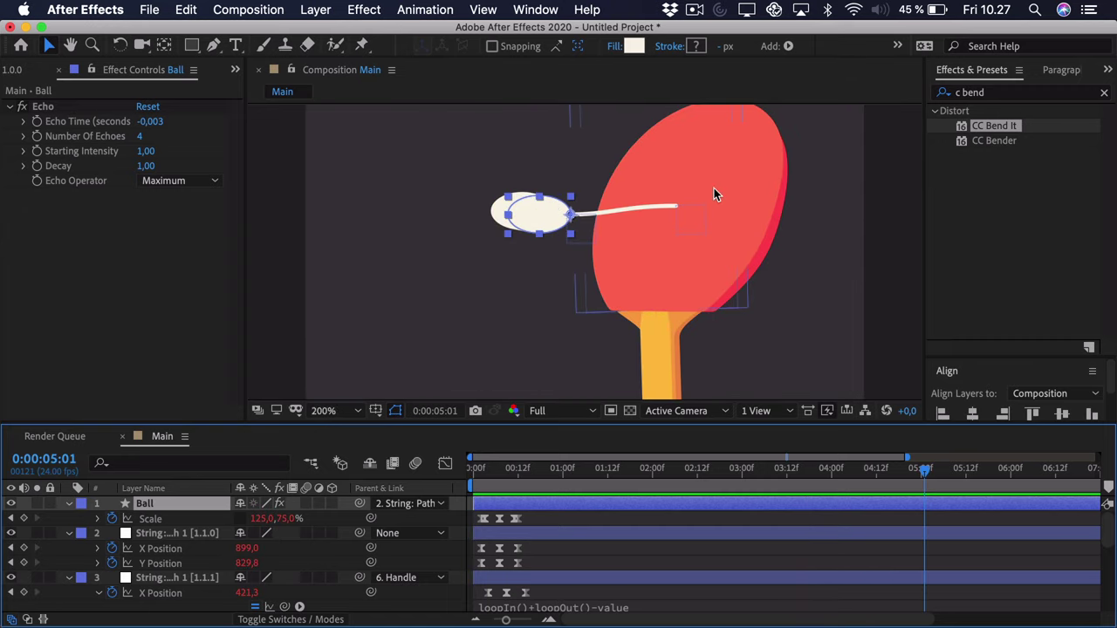
pyautogui.moveTo(517, 473); pyautogui.dragTo(485, 484)
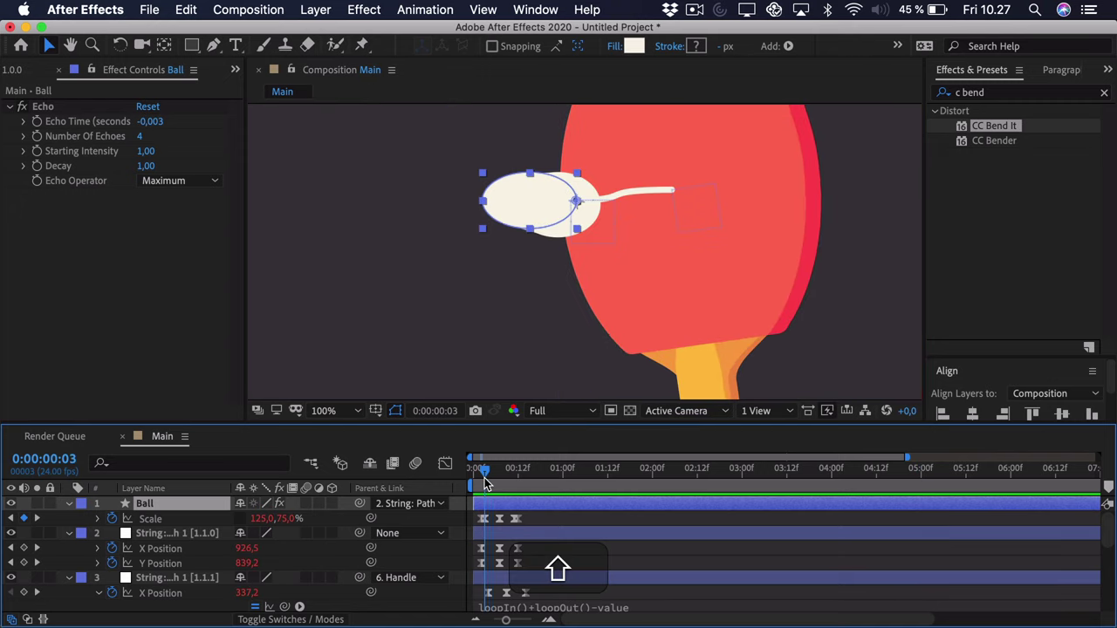
pyautogui.moveTo(510, 613); pyautogui.dragTo(523, 618)
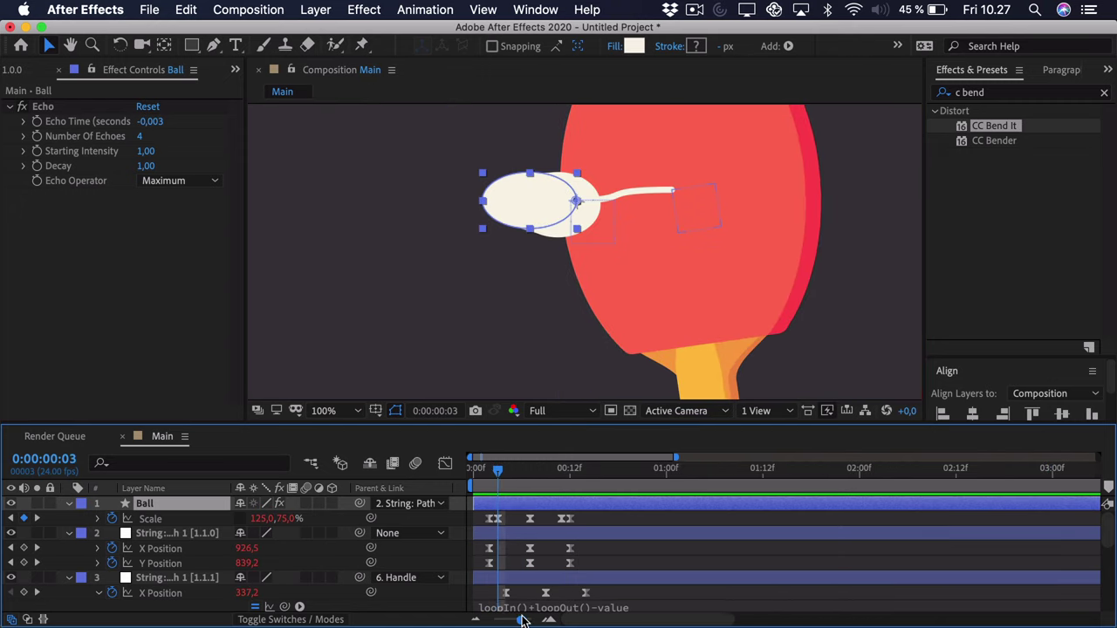
pyautogui.click(496, 482)
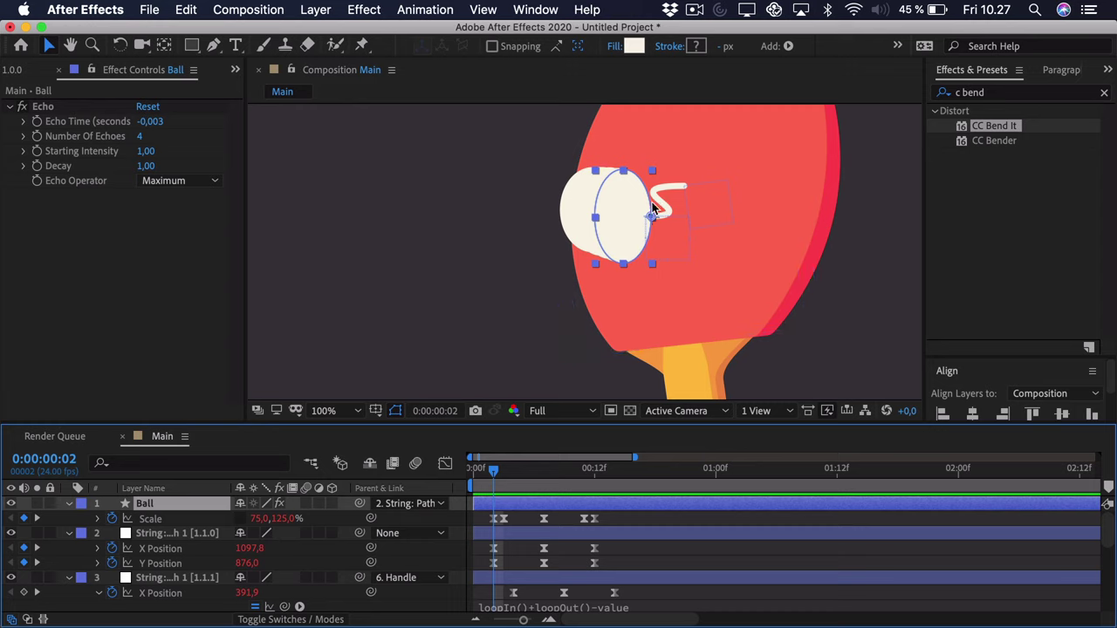
pyautogui.click(520, 534)
pyautogui.press('=')
pyautogui.click(161, 504)
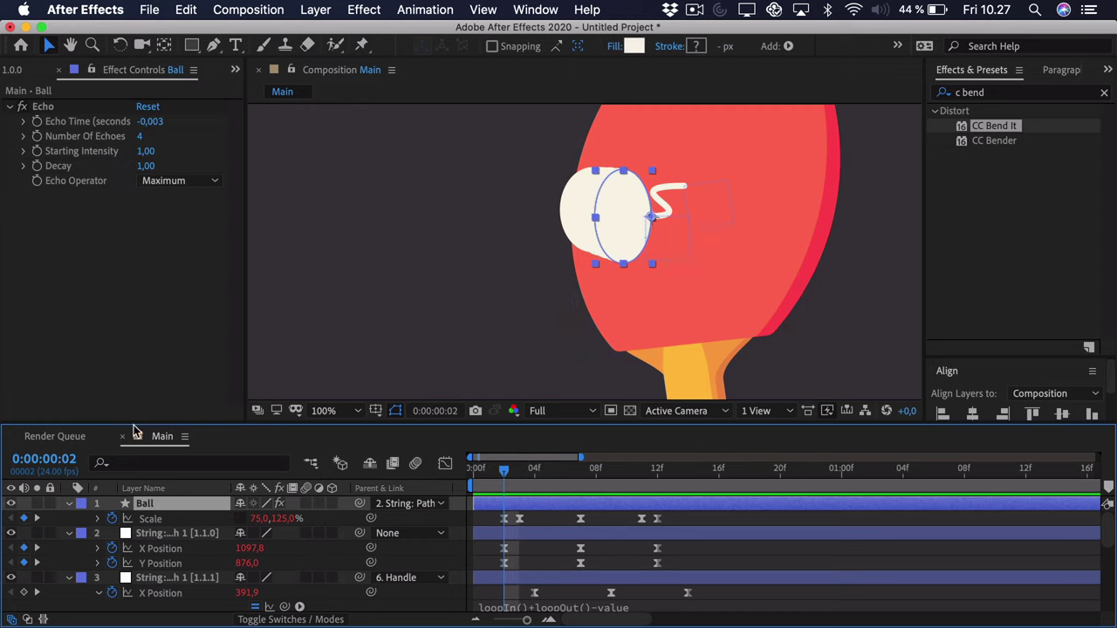
pyautogui.click(24, 111)
pyautogui.click(24, 106)
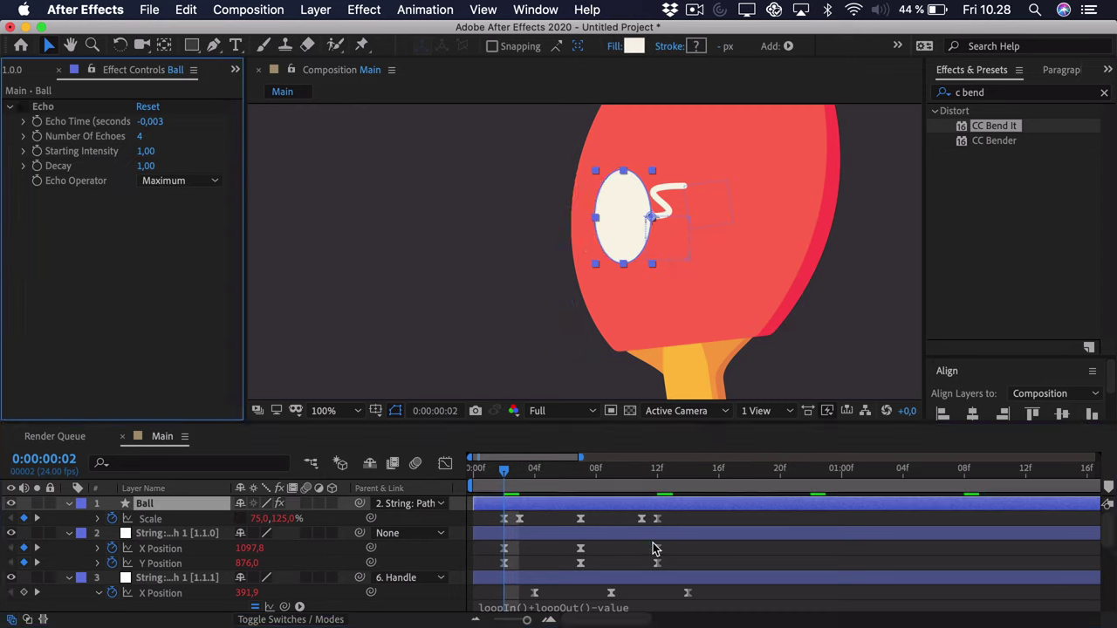
# Move the ball-side string null to X 1159.8, Y 840.0 at 0:00:00:02 and copy both position keyframes to 0:00:00:12.
pyautogui.click(523, 534)
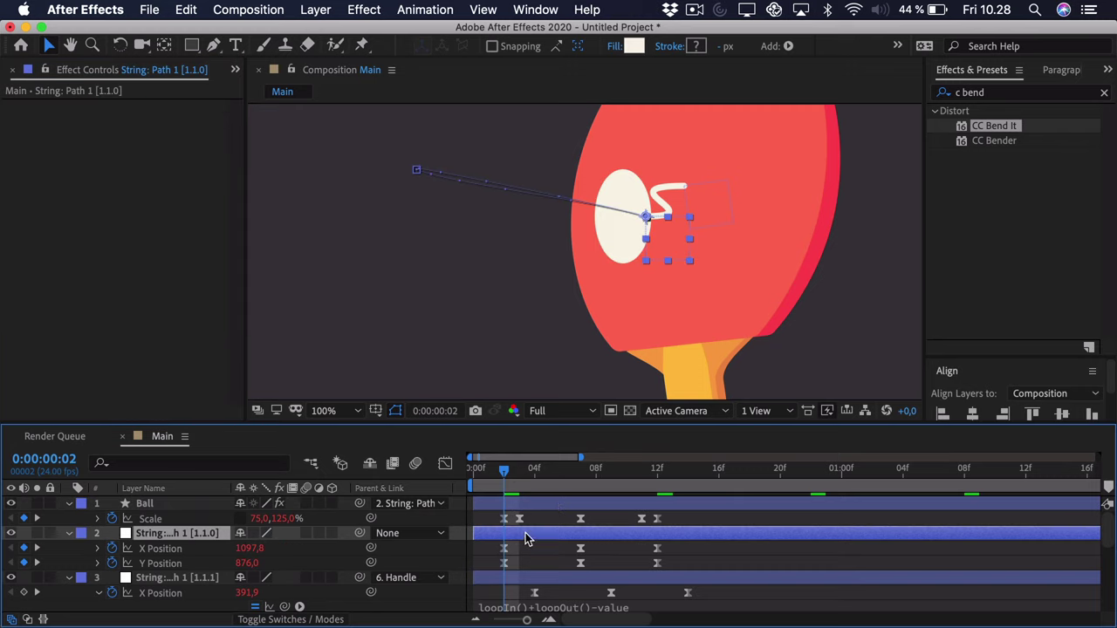
pyautogui.click(667, 249)
pyautogui.moveTo(667, 244); pyautogui.dragTo(691, 230)
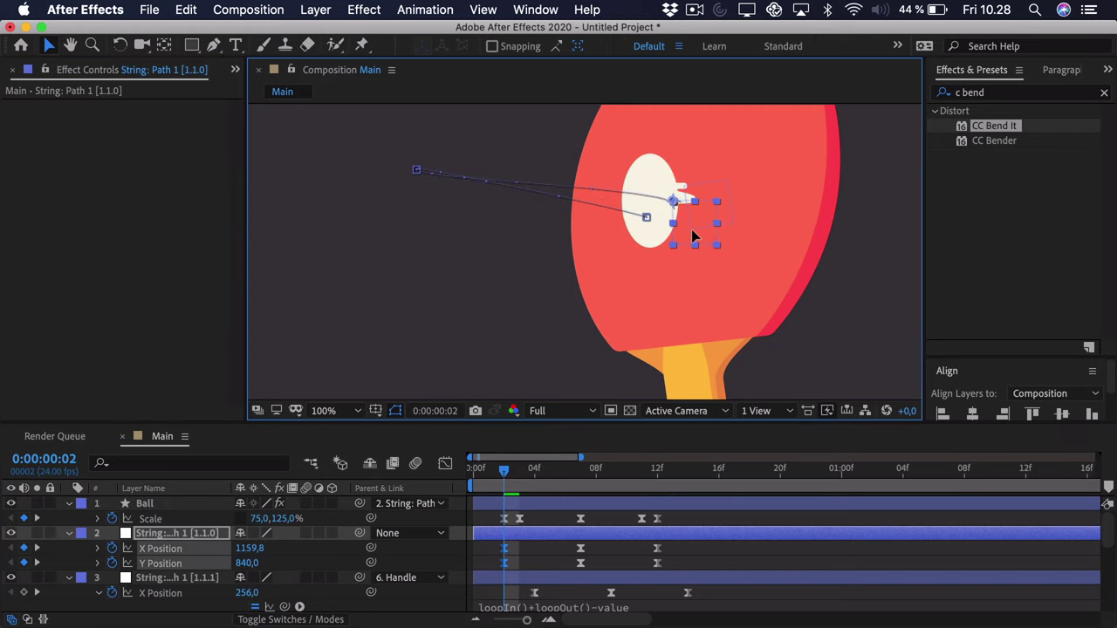
pyautogui.press('super+c')
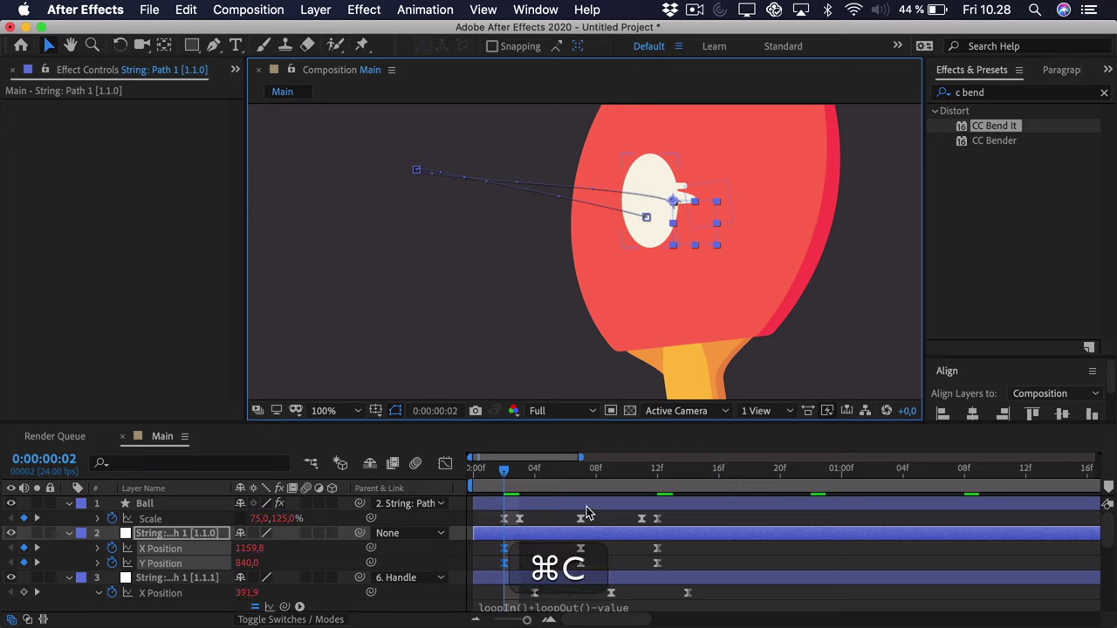
pyautogui.click(656, 472)
pyautogui.press('shift+super+v')
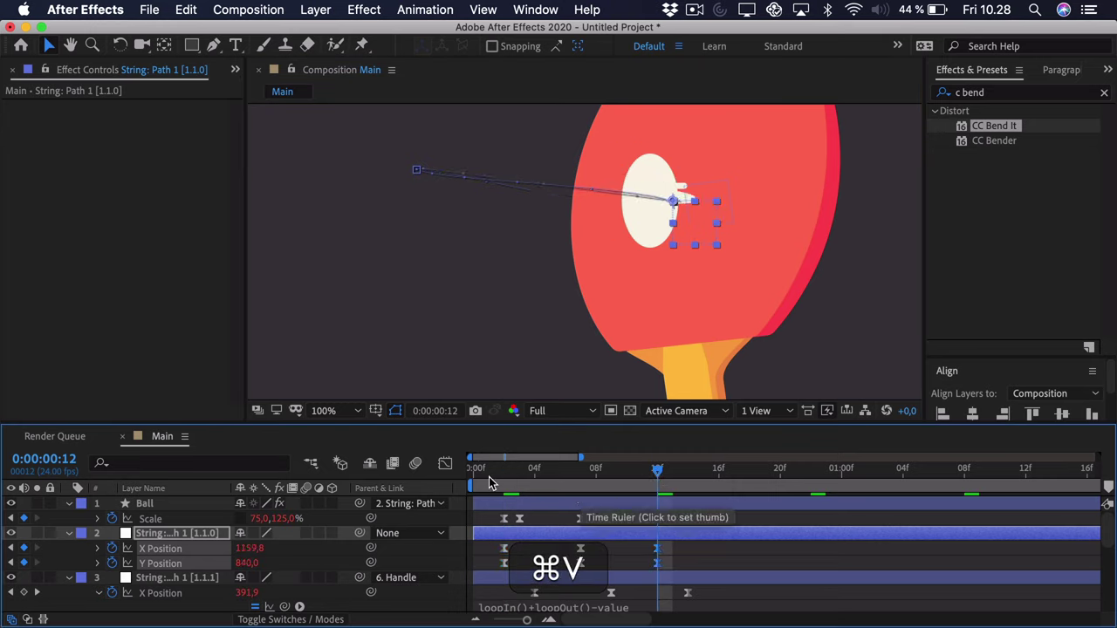
# Steepen the ball-side null's X and Y Position curves into the 0:00:00:12 keyframe, smooth the Y curve around its middle keyframe, and preview.
pyautogui.click(445, 463)
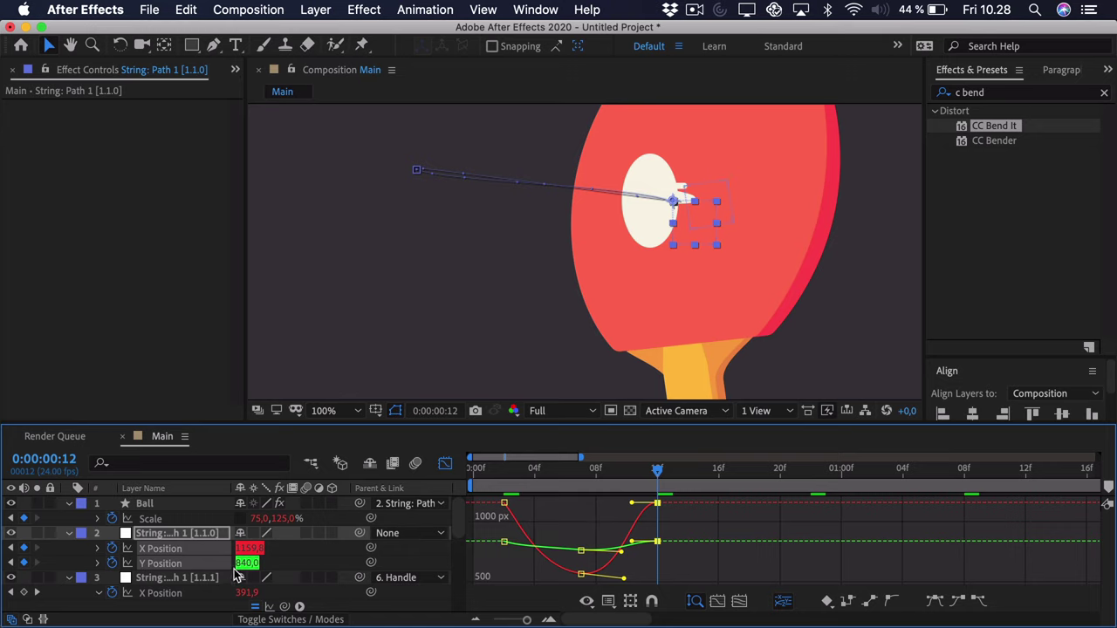
pyautogui.click(184, 546)
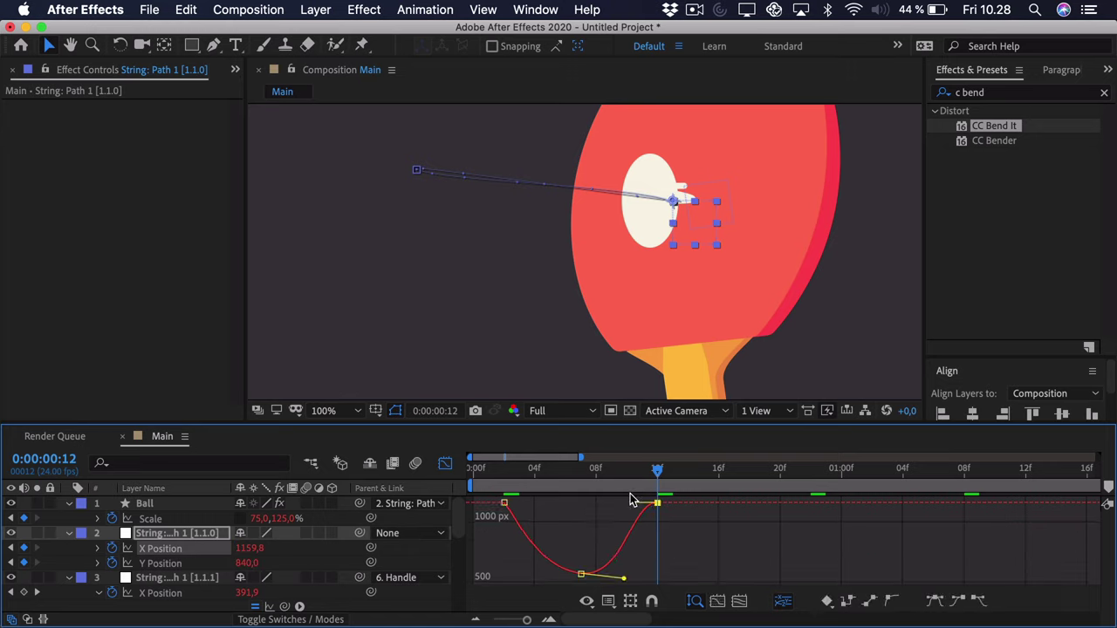
pyautogui.moveTo(632, 505); pyautogui.dragTo(646, 527)
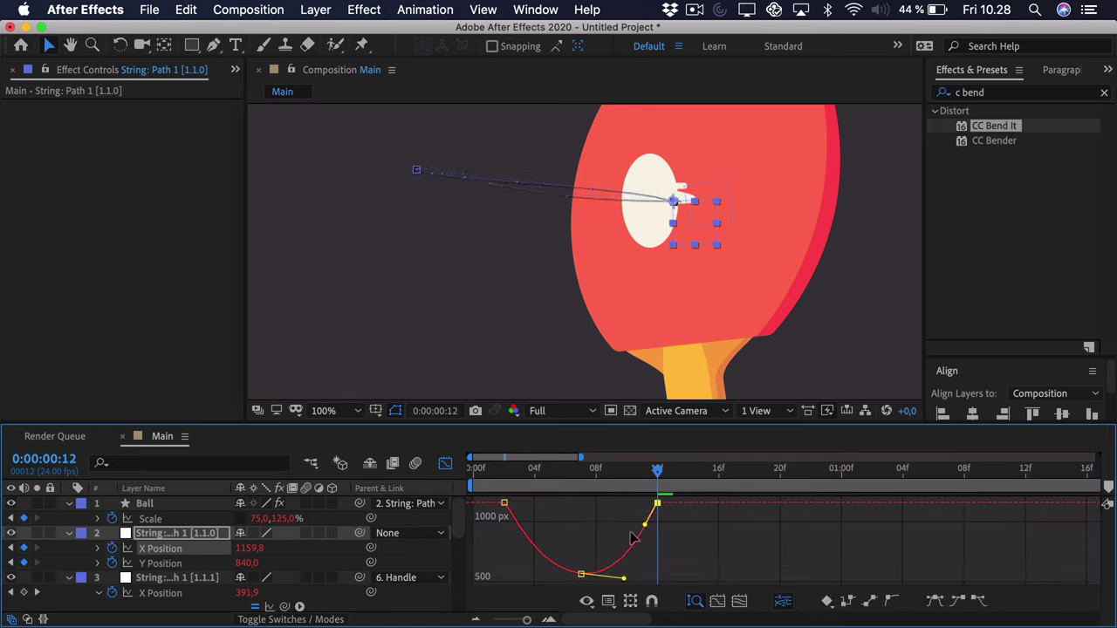
pyautogui.click(210, 566)
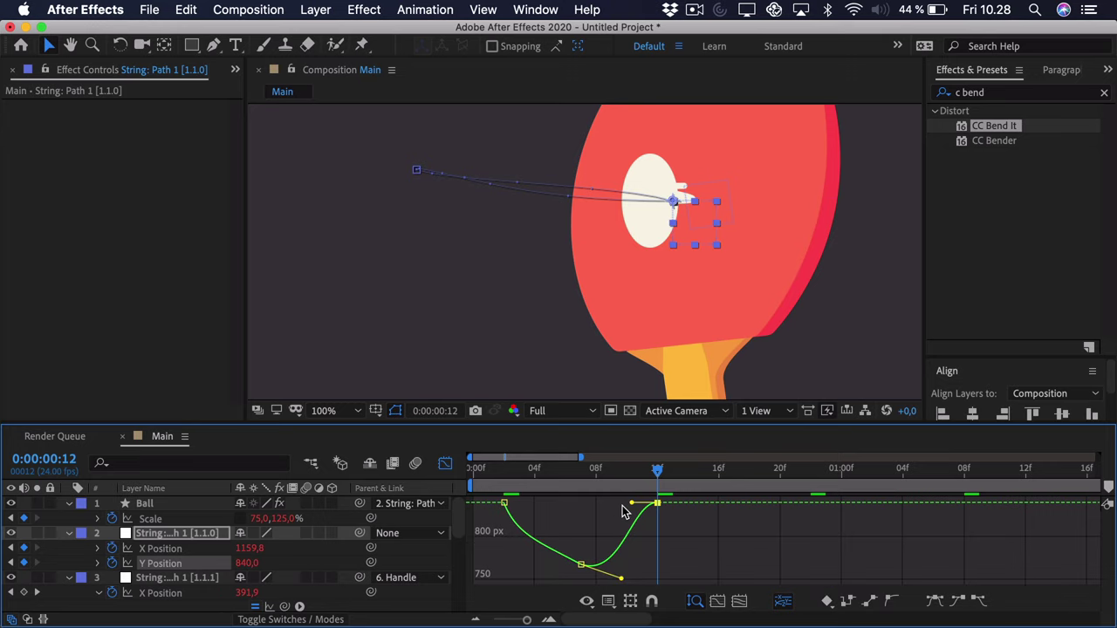
pyautogui.moveTo(632, 506)
pyautogui.mouseDown()
pyautogui.moveTo(644, 515)
pyautogui.moveTo(635, 509)
pyautogui.mouseUp()
pyautogui.click(580, 565)
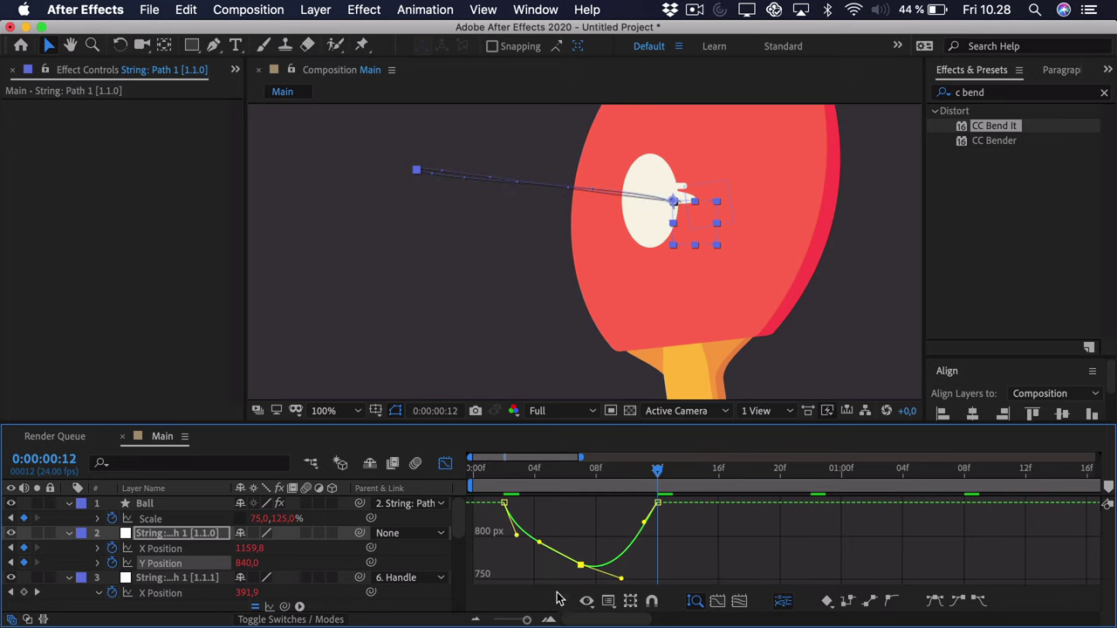
pyautogui.moveTo(539, 542); pyautogui.dragTo(535, 550)
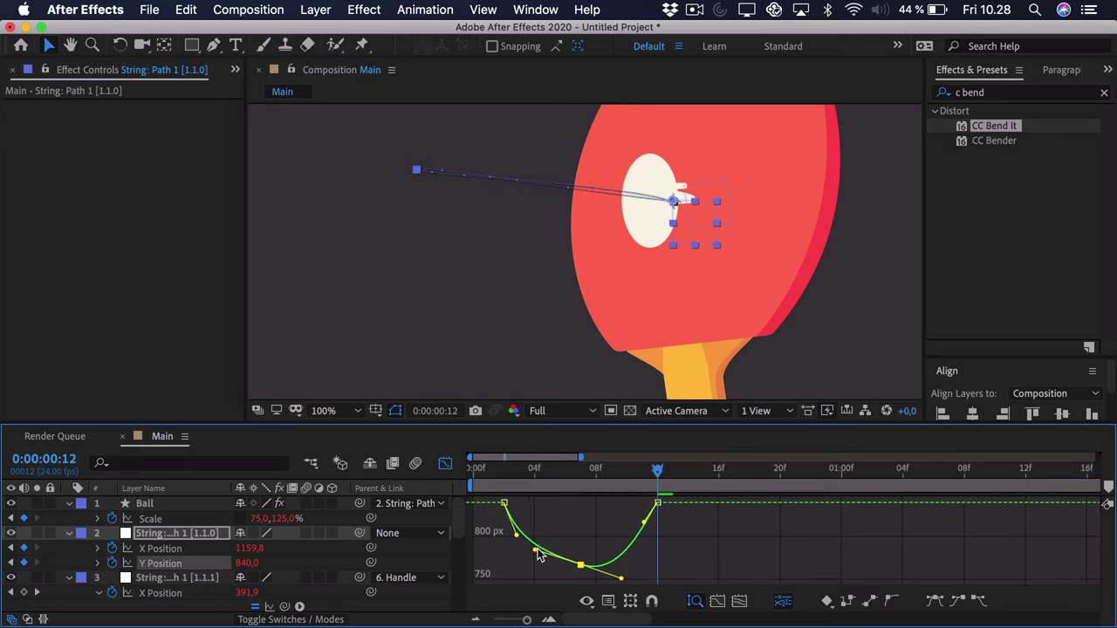
pyautogui.moveTo(622, 580); pyautogui.dragTo(625, 579)
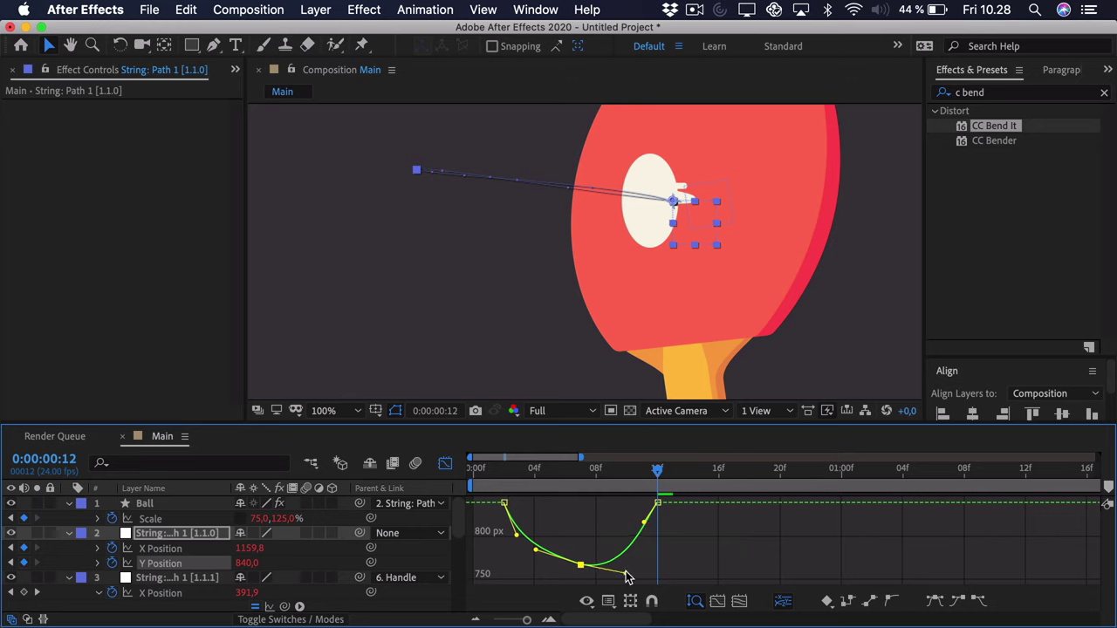
pyautogui.click(471, 472)
pyautogui.press('space')
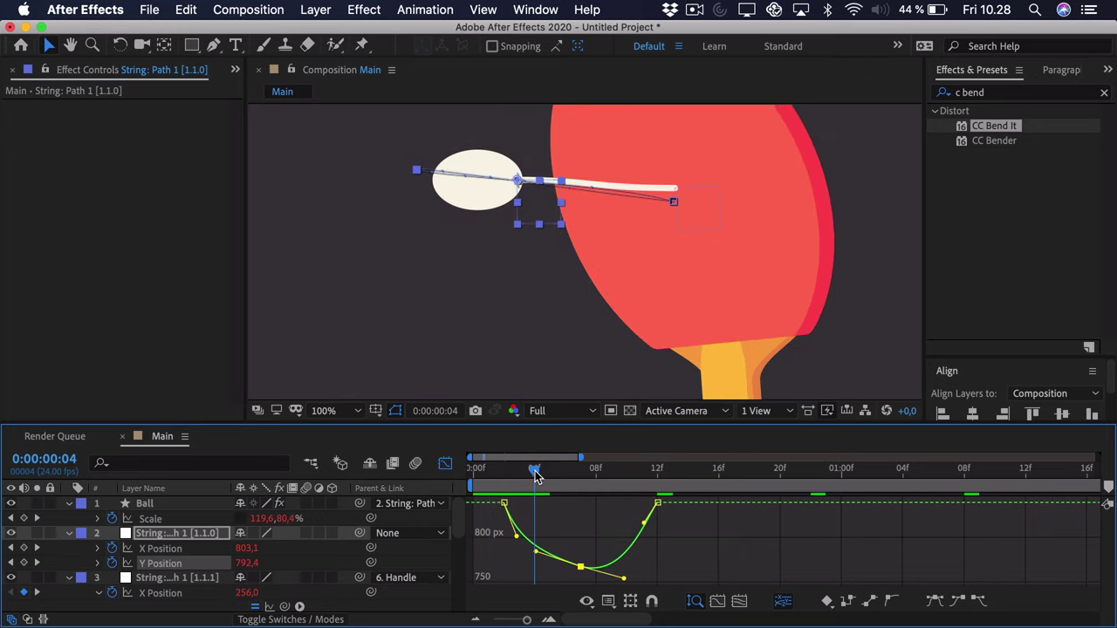
pyautogui.click(446, 464)
# Fit the whole composition in the viewer and turn the Ball's Echo effect back on.
pyautogui.click(332, 412)
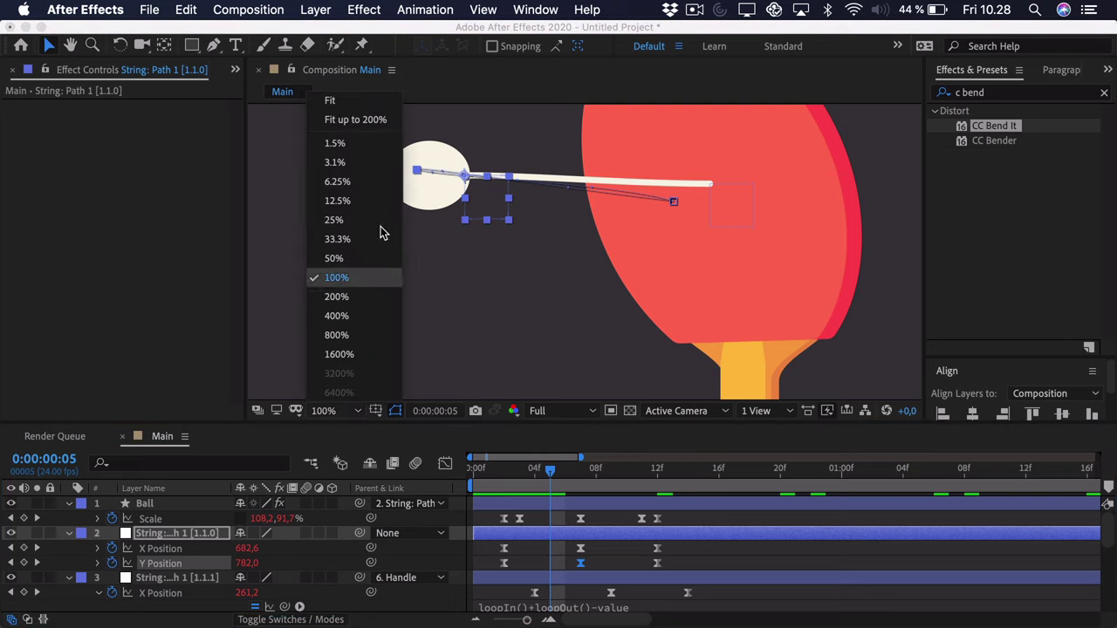
pyautogui.click(336, 124)
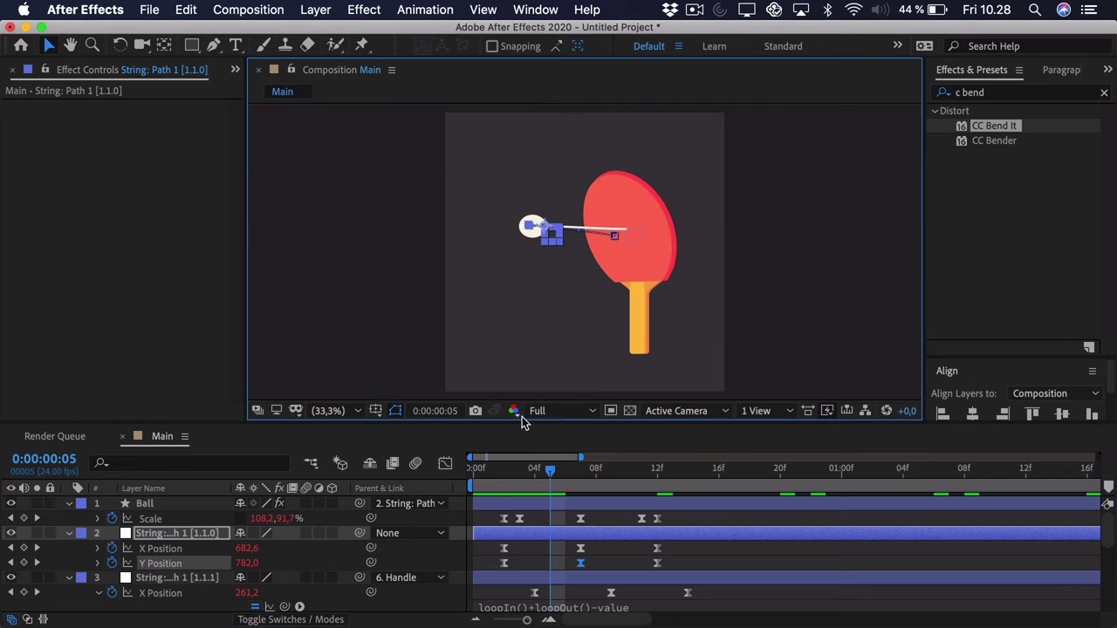
pyautogui.click(150, 504)
pyautogui.click(14, 113)
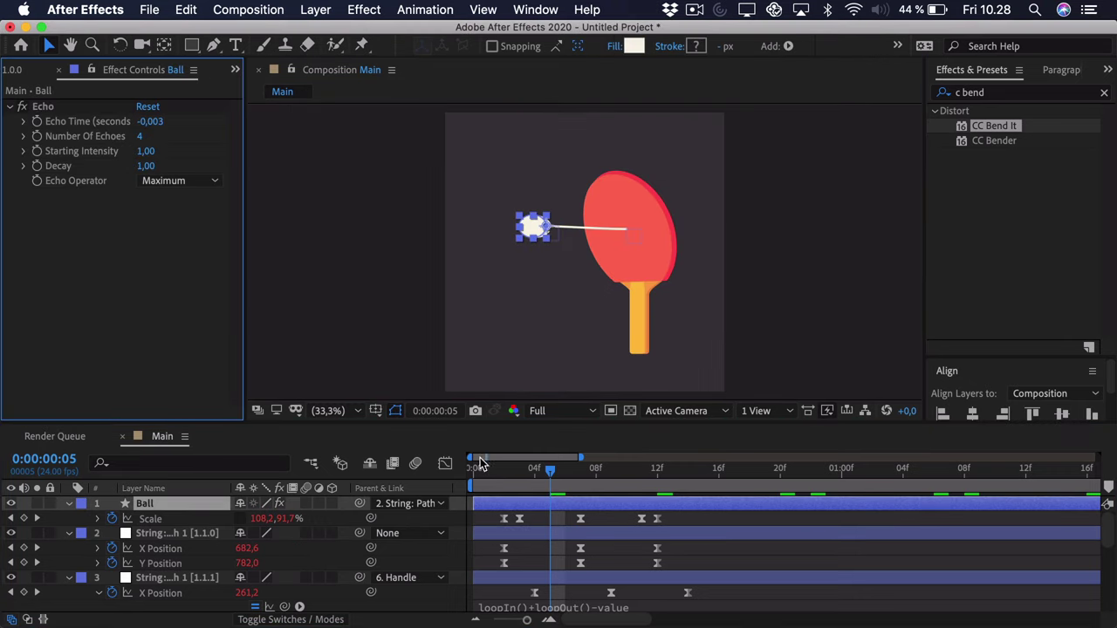
pyautogui.click(154, 474)
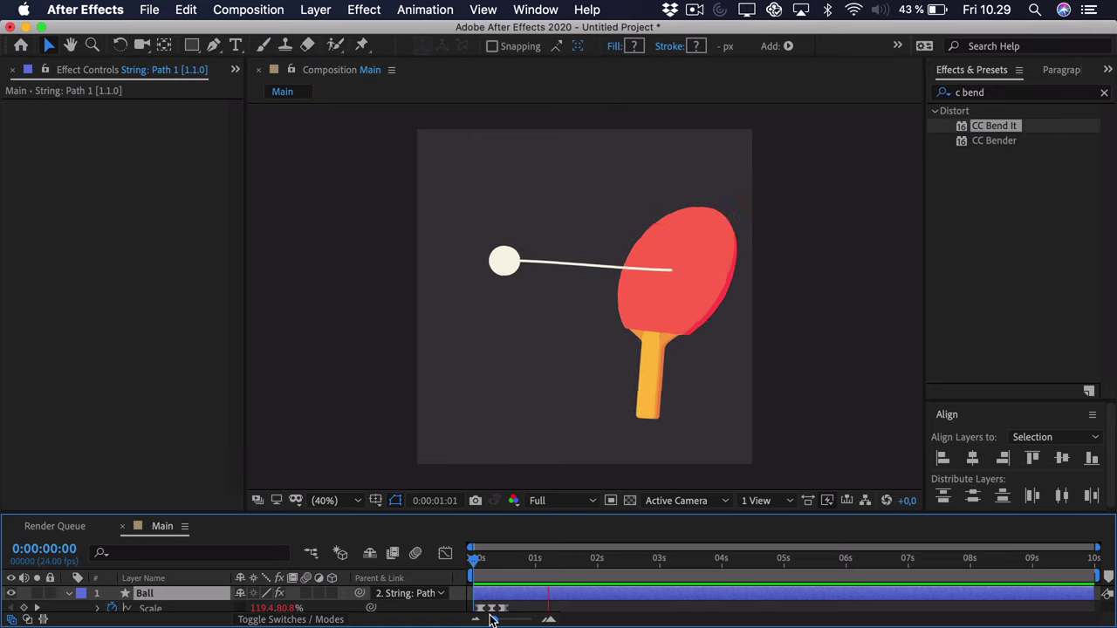